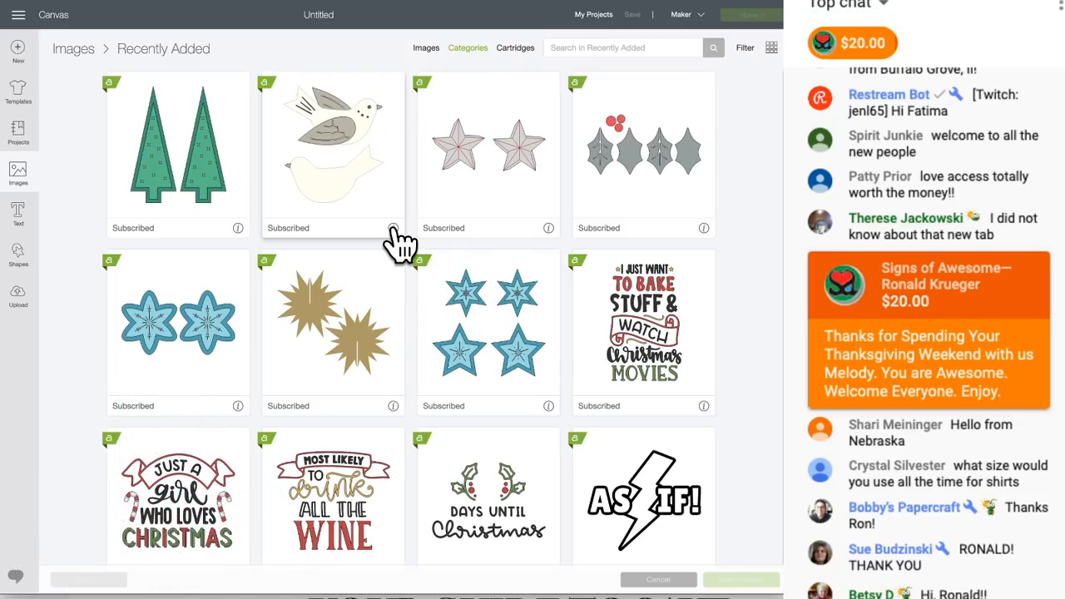
Step: View the 3D Holiday Ornaments cartridge from the Felt Bird Ornament's details, and return to the Recently Added images
left_click(393, 230)
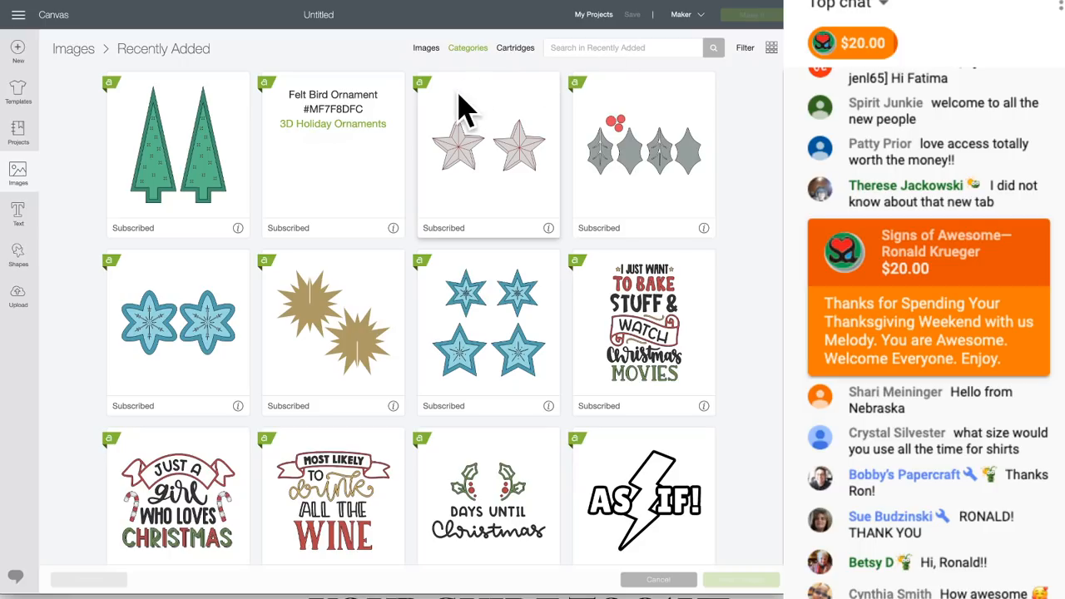
left_click(315, 126)
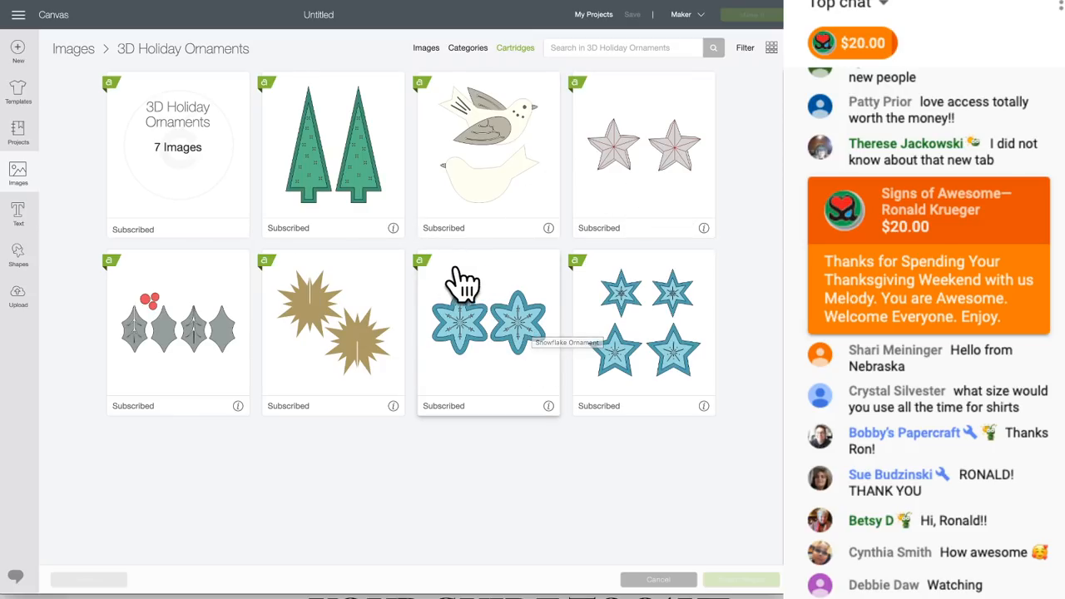
left_click(464, 50)
left_click(471, 161)
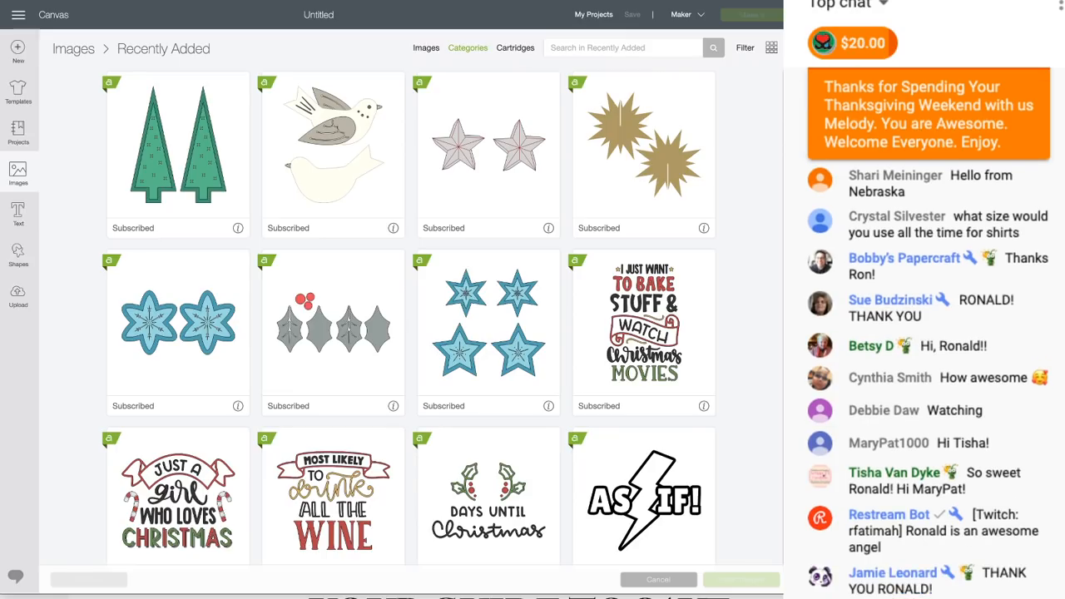
left_click_drag(0, 145, 213, 141)
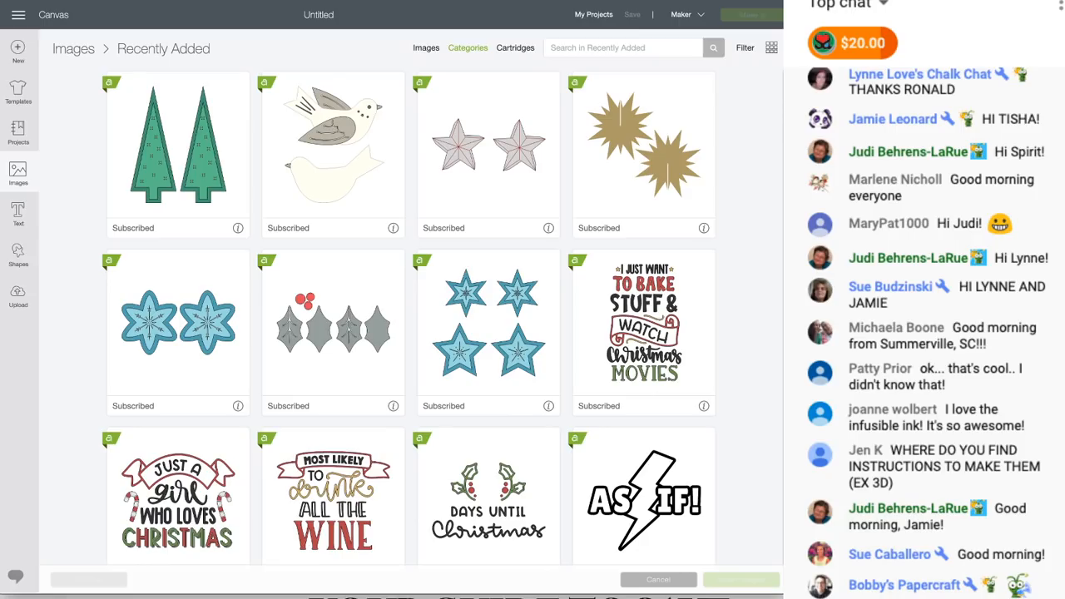
Step: Select the "I Just Want To Bake Stuff & Watch Christmas Movies" image among the Recently Added images
scroll(321, 368, "down", 1)
scroll(321, 369, "down", 3)
scroll(373, 340, "up", 2)
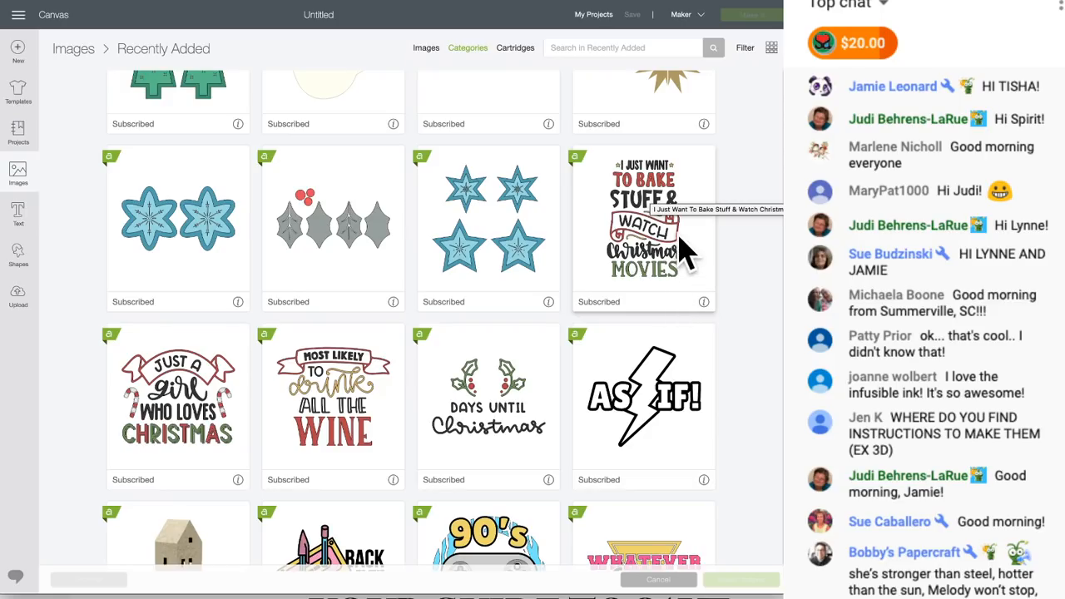
left_click(642, 237)
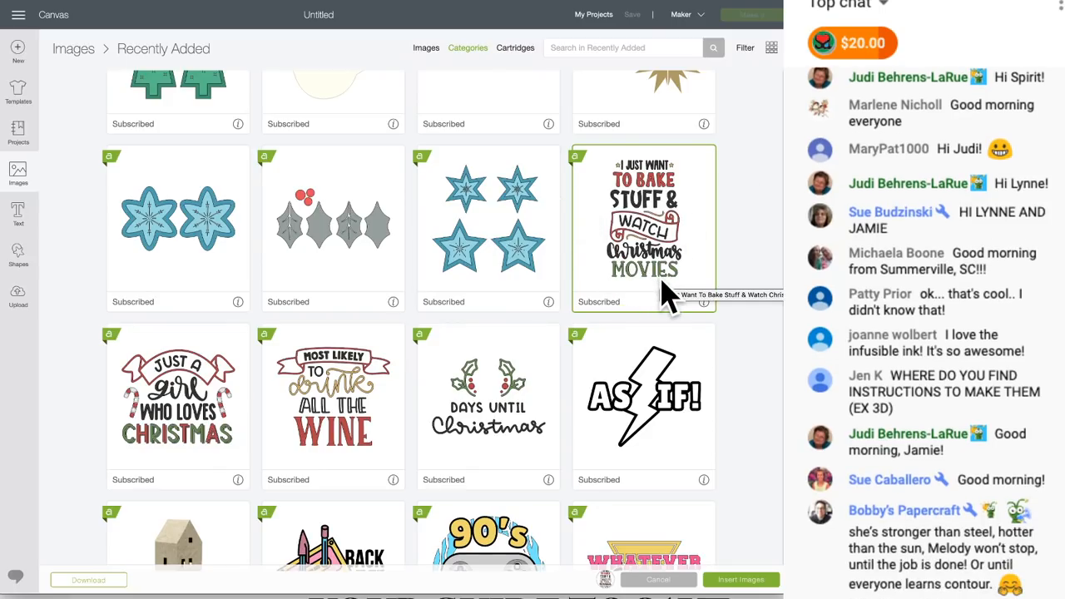
Step: Open the We Whisk You A Merry Christmas cartridge from the details of the "Just A Girl Who Loves Christmas" image
scroll(527, 367, "down", 1)
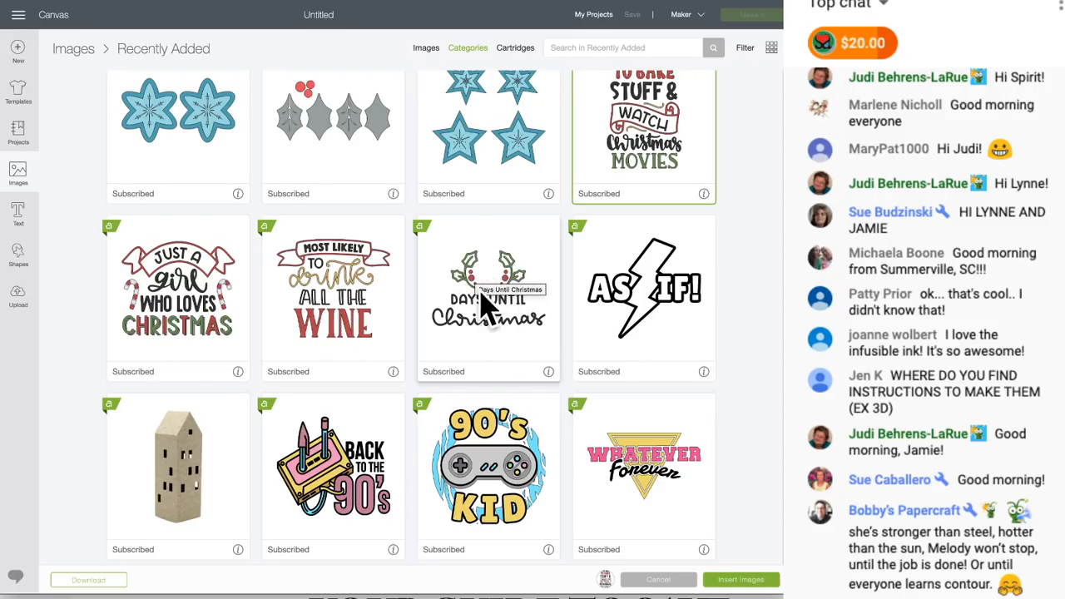
scroll(433, 287, "up", 1)
scroll(435, 297, "down", 2)
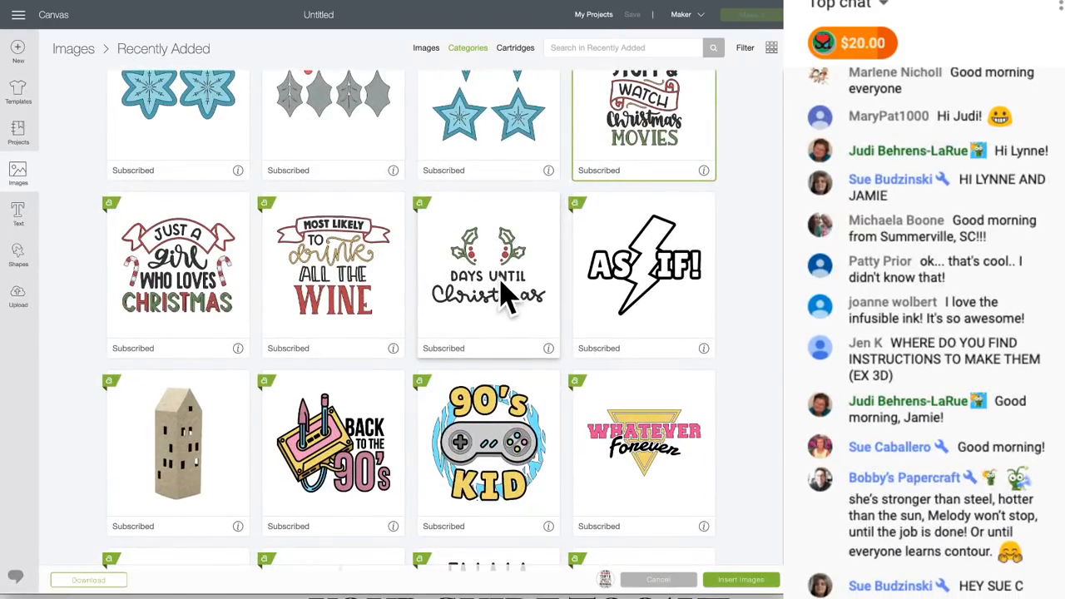
scroll(499, 307, "down", 3)
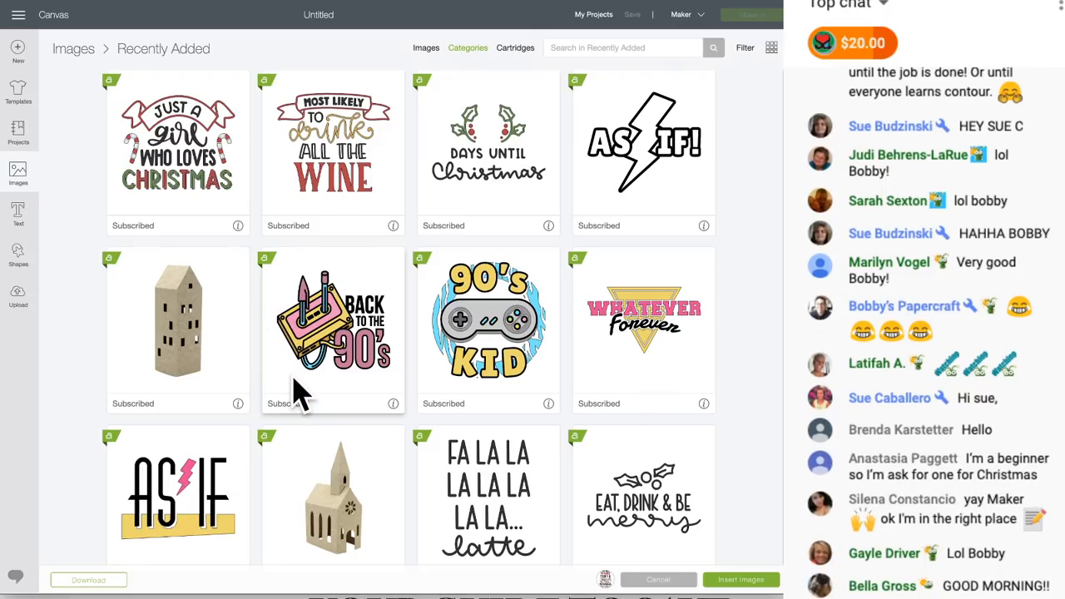
scroll(295, 391, "down", 1)
scroll(316, 387, "down", 1)
scroll(355, 391, "up", 1)
scroll(355, 391, "up", 3)
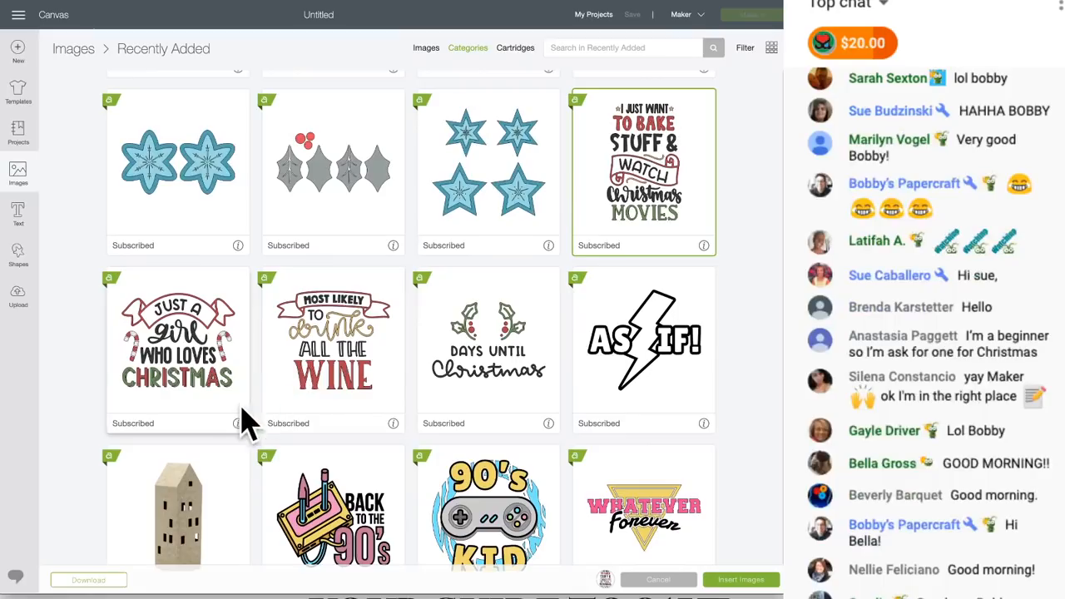
mouse_move(237, 422)
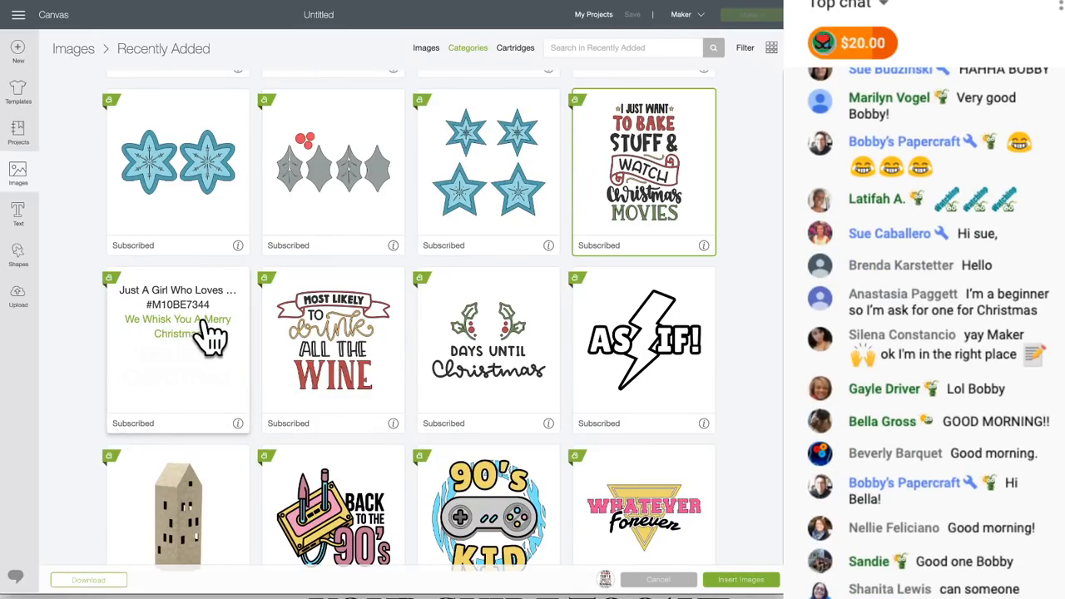
left_click(141, 322)
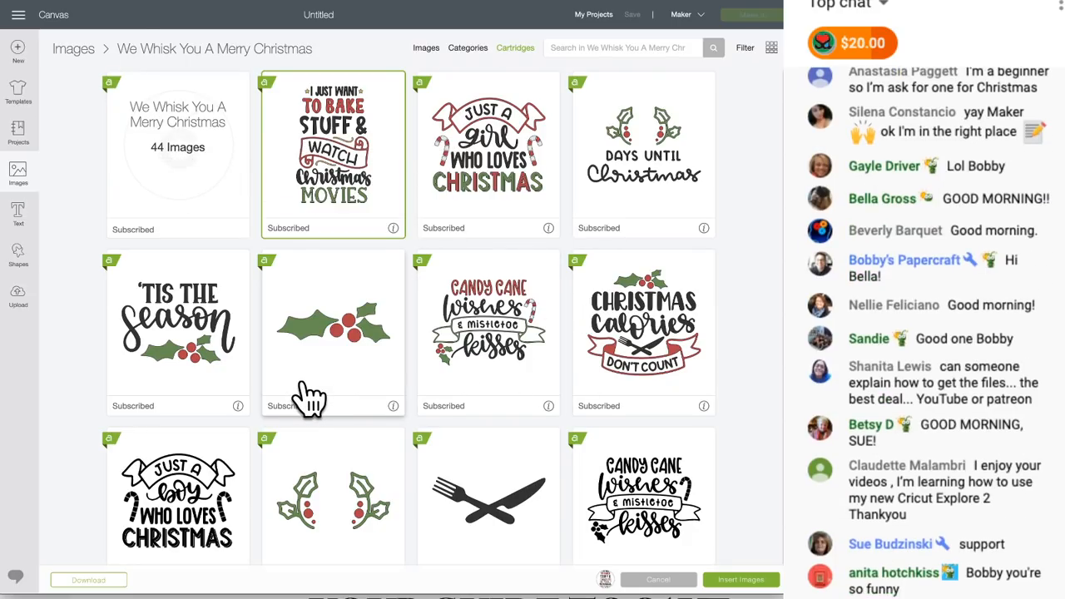
Step: Examine all the designs in the We Whisk You A Merry Christmas cartridge
scroll(306, 394, "down", 1)
scroll(306, 395, "down", 3)
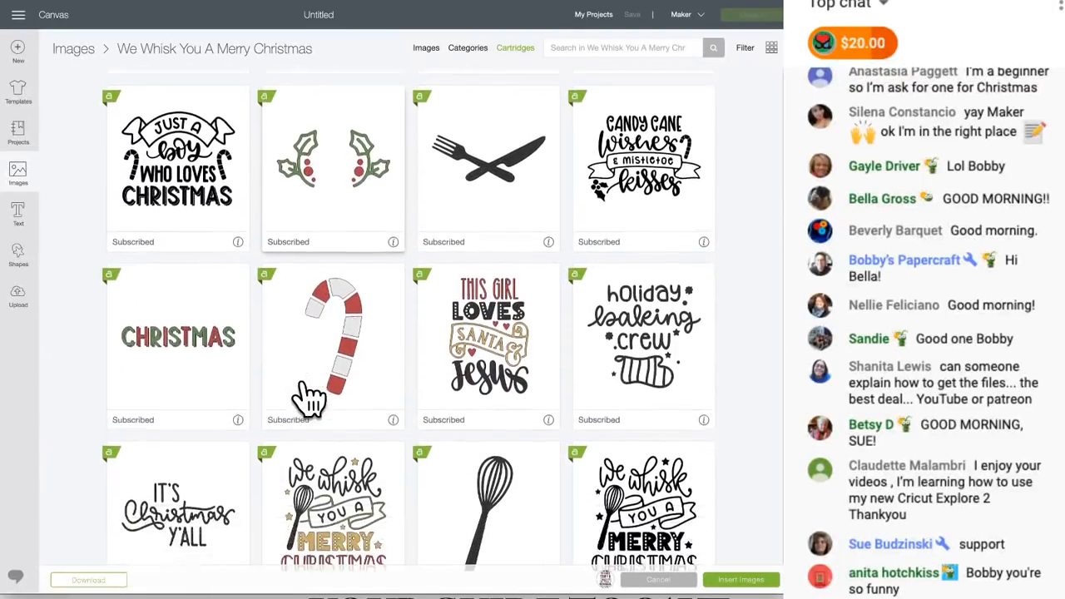
scroll(307, 395, "down", 3)
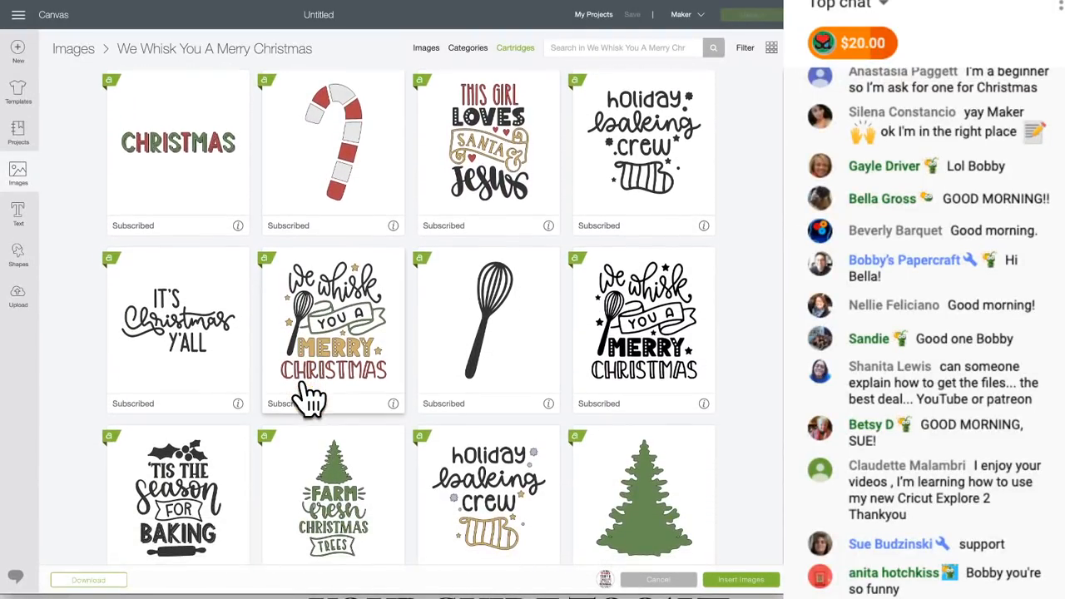
scroll(310, 397, "down", 3)
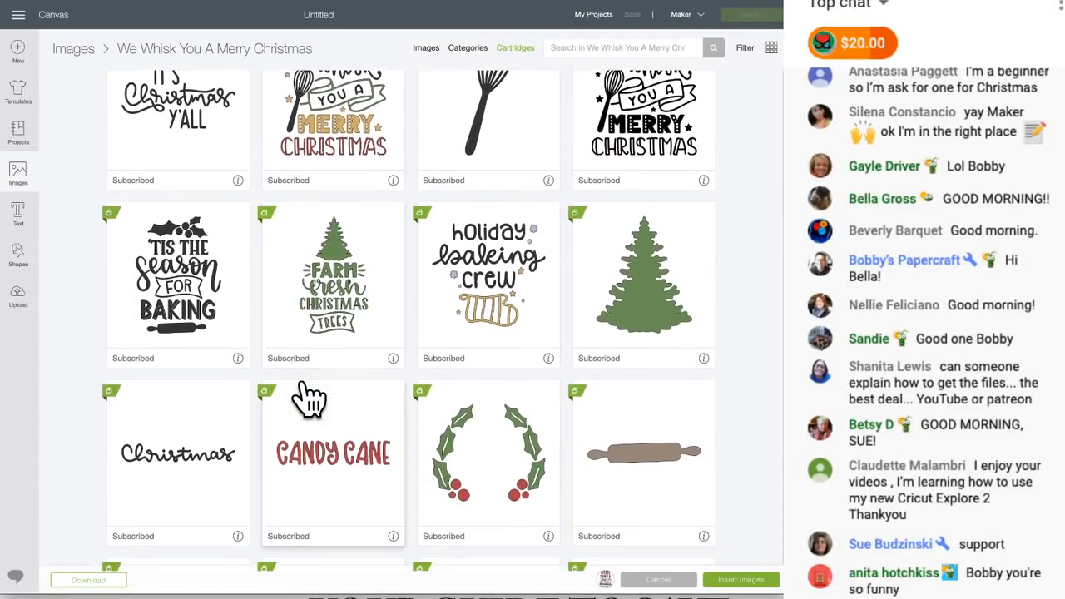
scroll(309, 398, "down", 4)
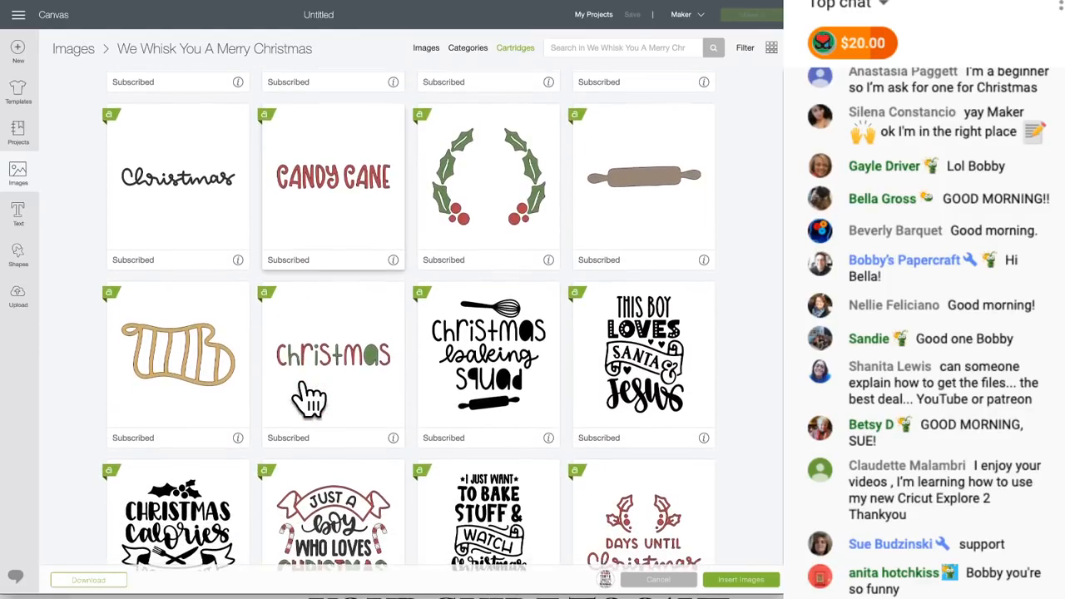
scroll(310, 399, "down", 4)
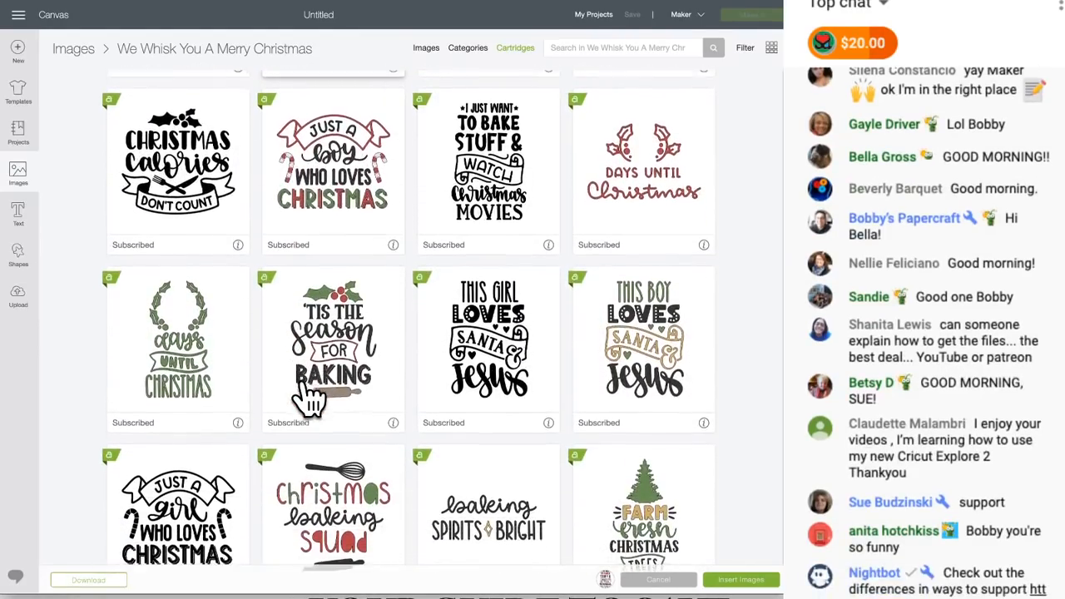
scroll(310, 399, "down", 1)
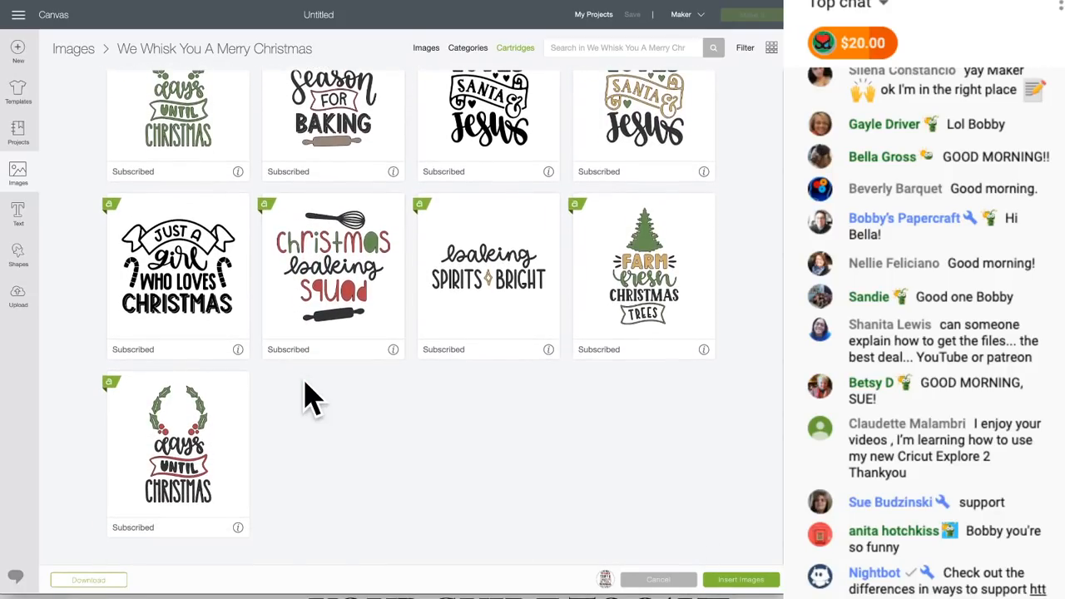
scroll(310, 400, "up", 1)
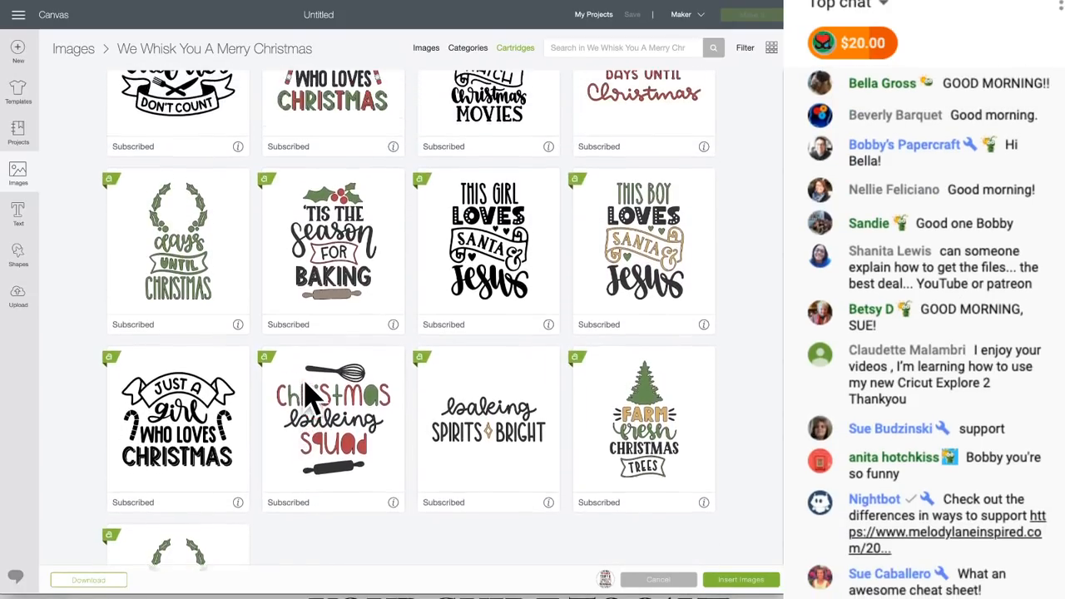
scroll(310, 397, "up", 1)
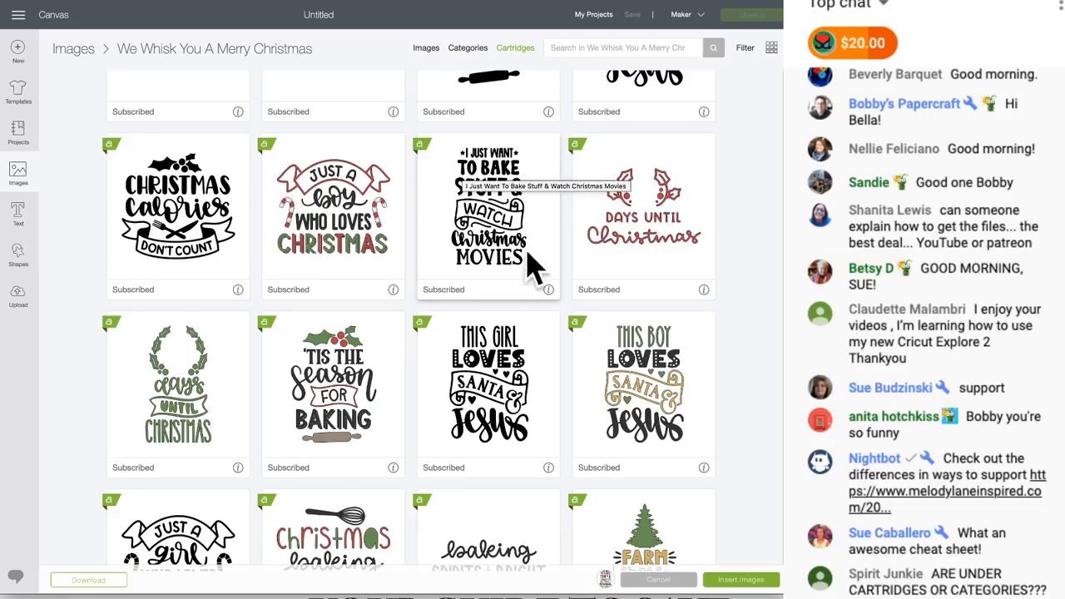
scroll(496, 282, "up", 3)
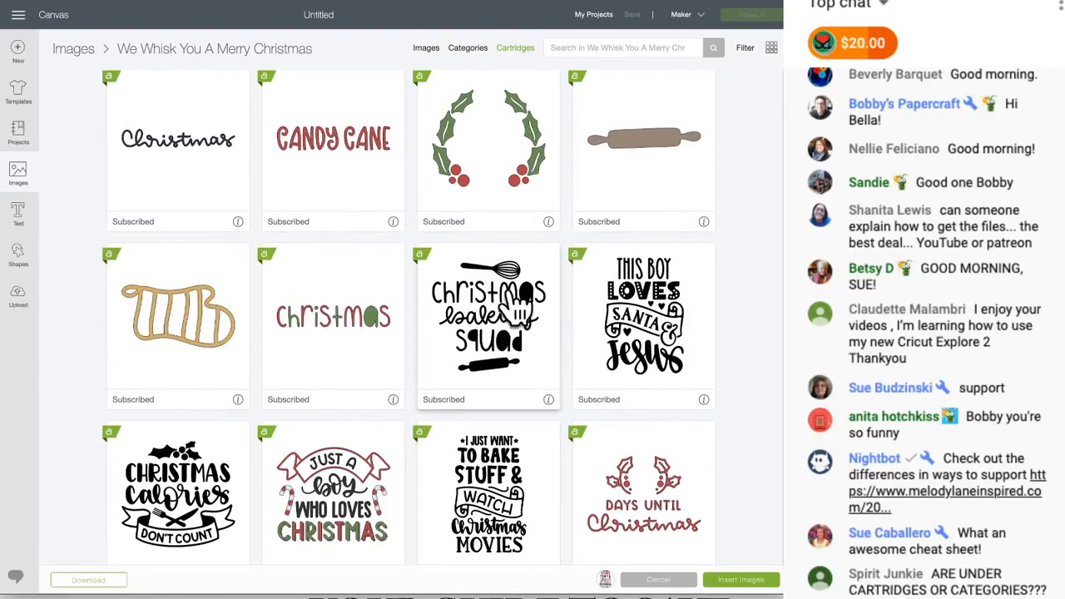
scroll(615, 353, "up", 3)
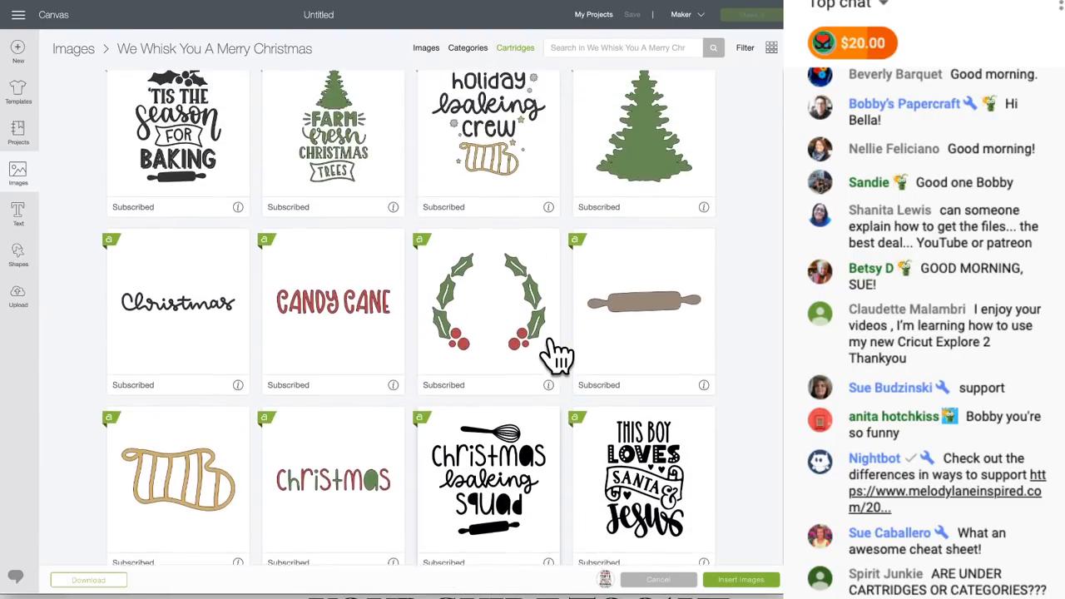
scroll(558, 354, "up", 5)
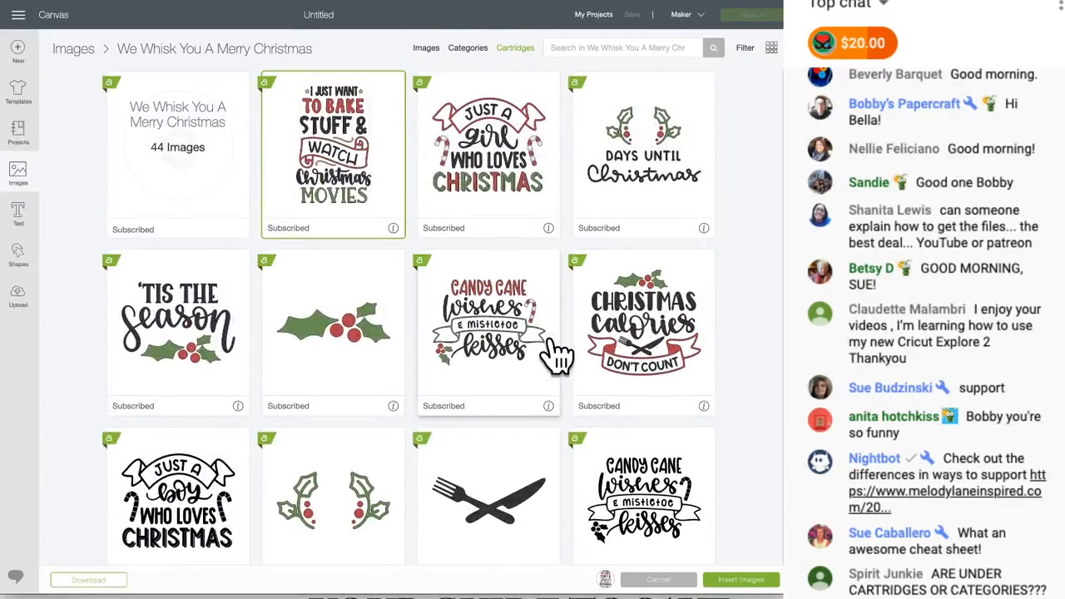
Step: Return to the Recently Added category and open the 3D Holiday Houses cartridge from the brown House Tall Medium image's details
left_click(466, 49)
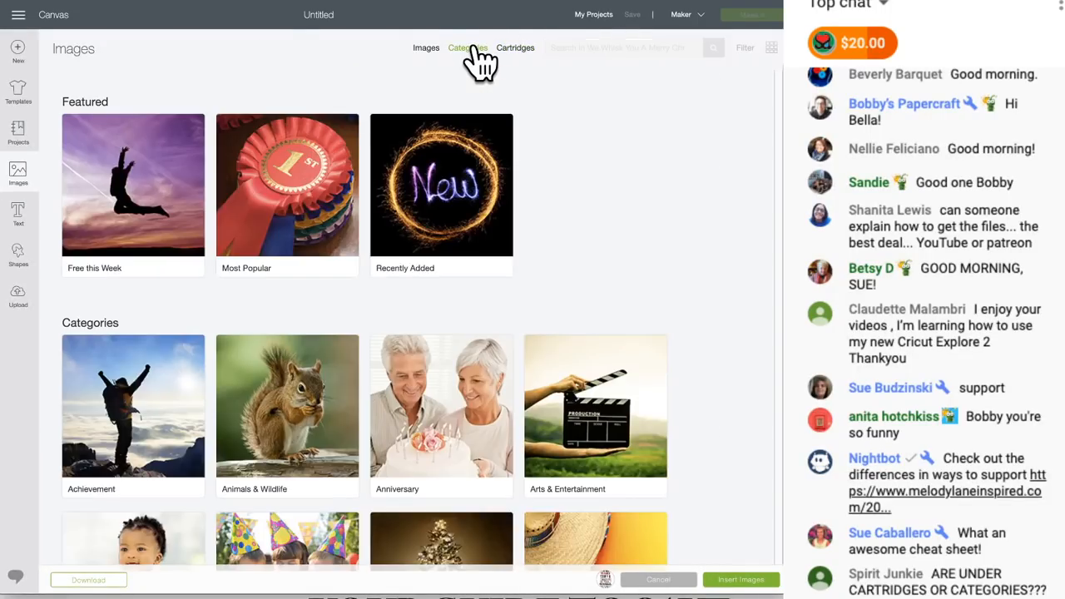
left_click(476, 232)
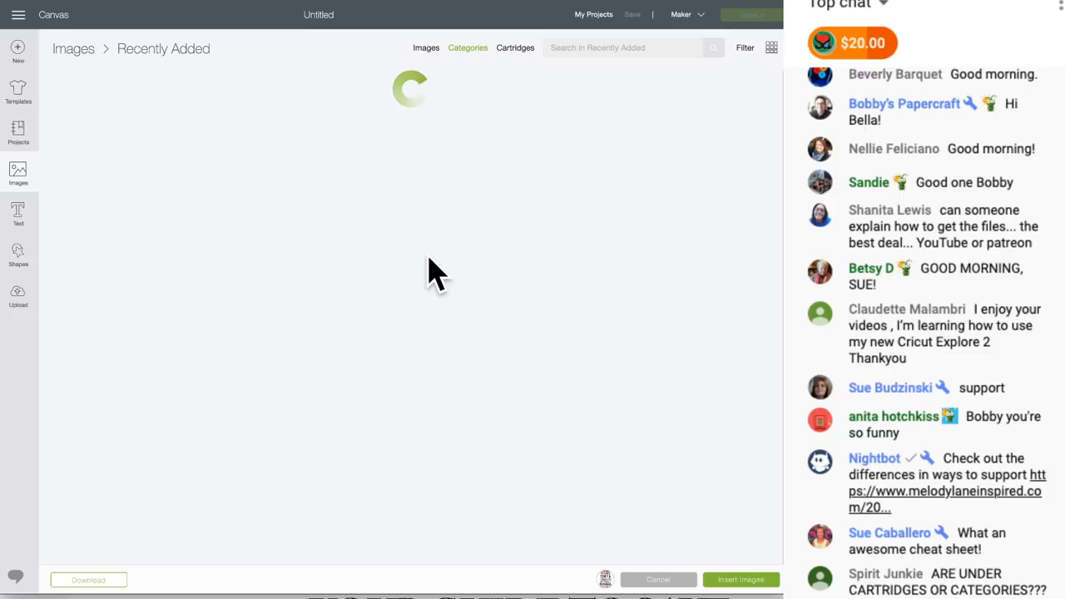
scroll(372, 333, "down", 5)
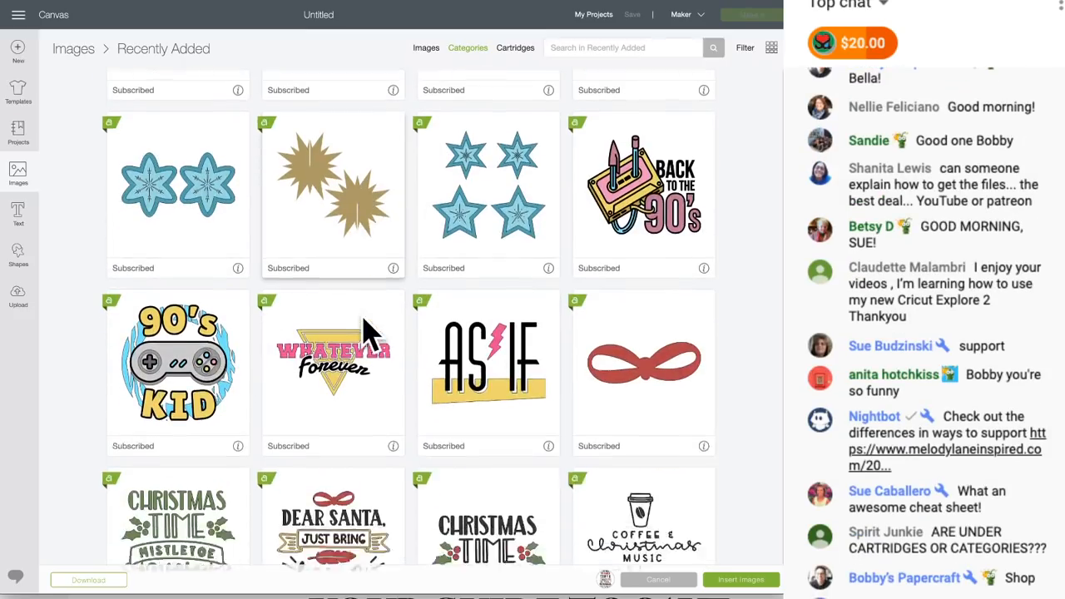
scroll(333, 337, "up", 2)
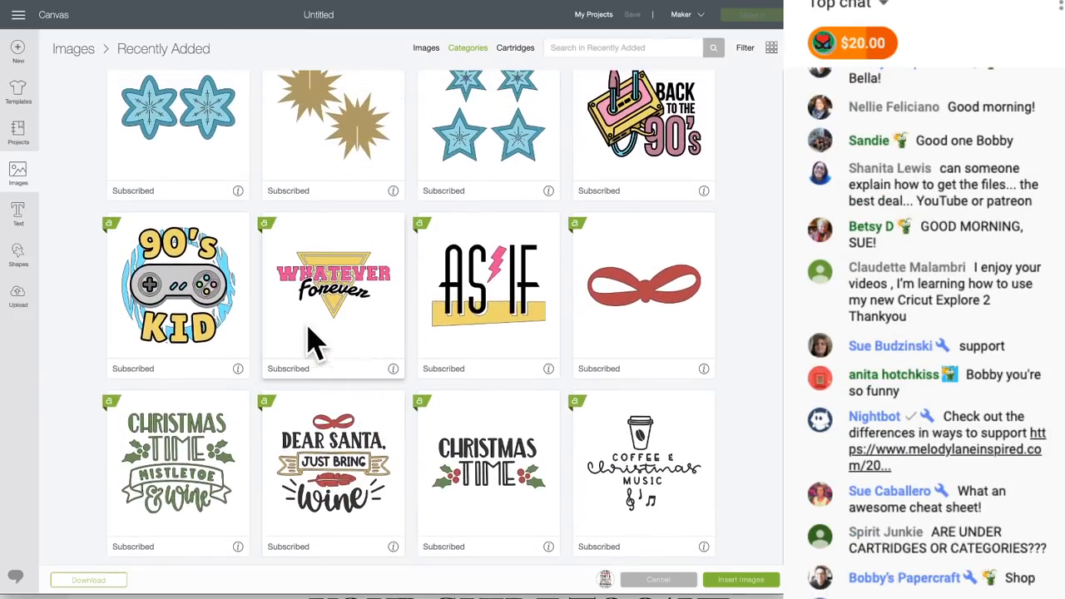
scroll(295, 333, "up", 3)
scroll(295, 333, "down", 4)
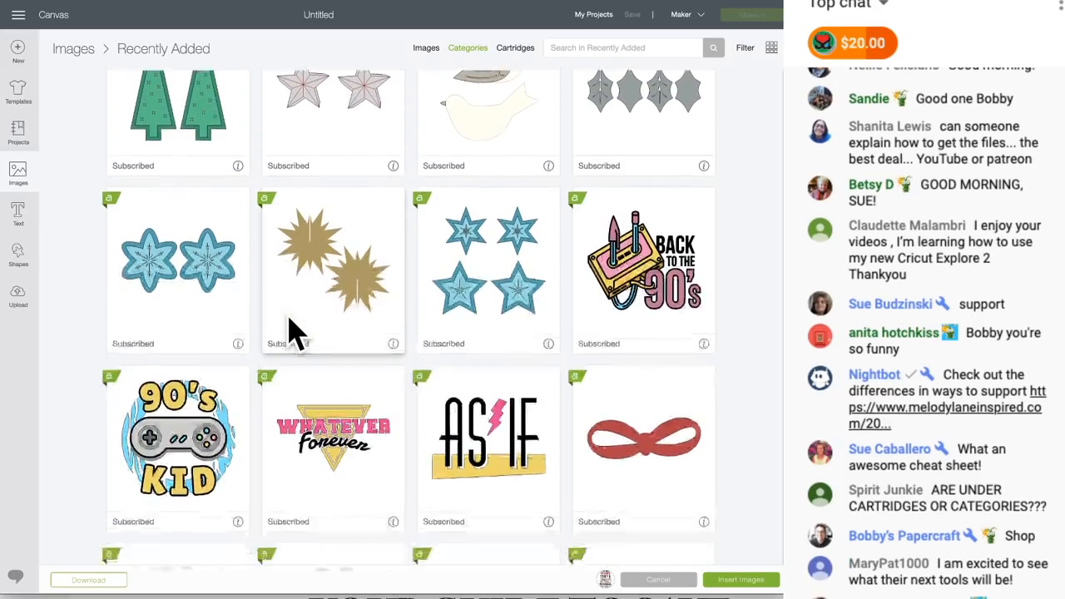
scroll(295, 333, "down", 10)
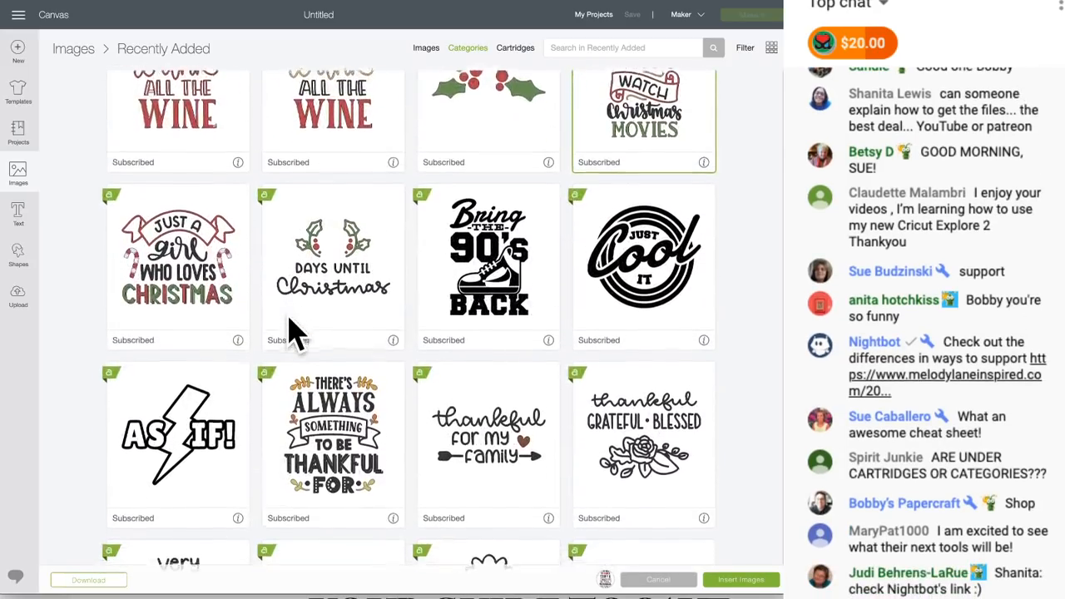
scroll(295, 333, "down", 8)
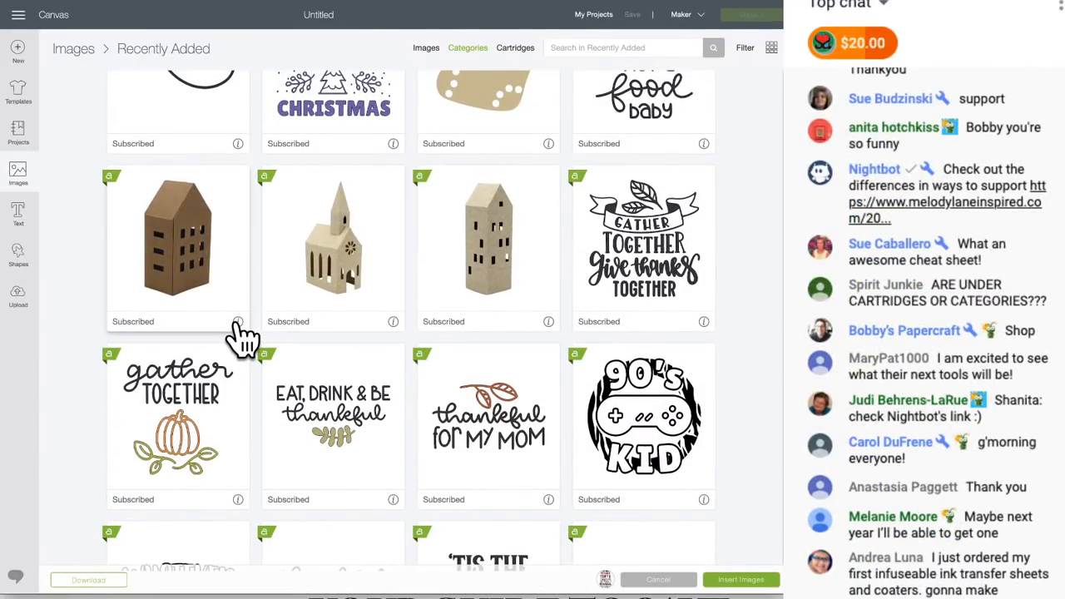
mouse_move(238, 323)
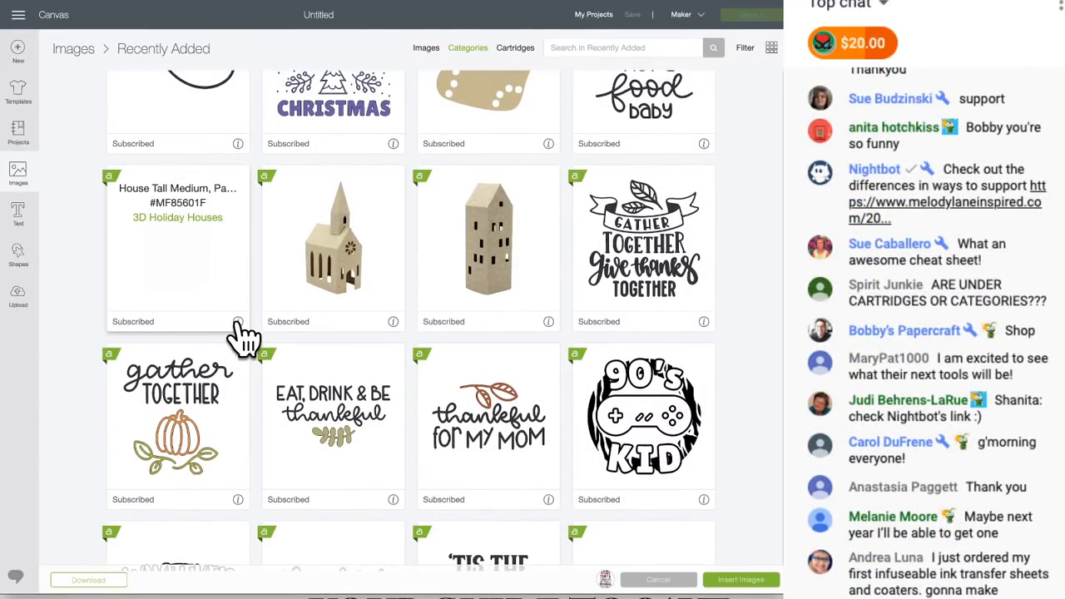
left_click(198, 218)
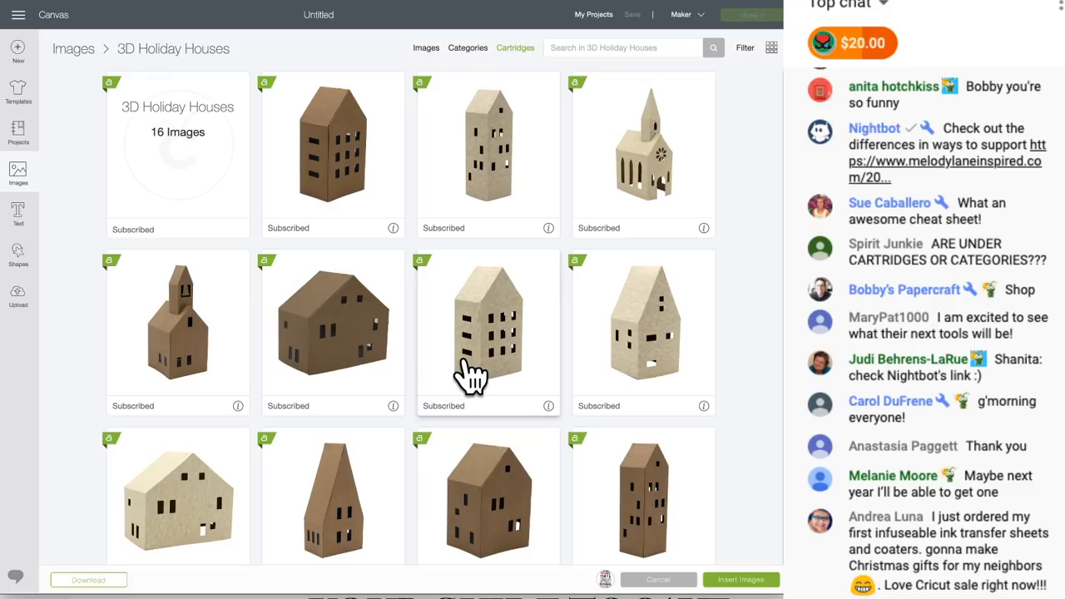
Step: Look through the paper house and church designs in the 3D Holiday Houses cartridge
scroll(472, 376, "down", 1)
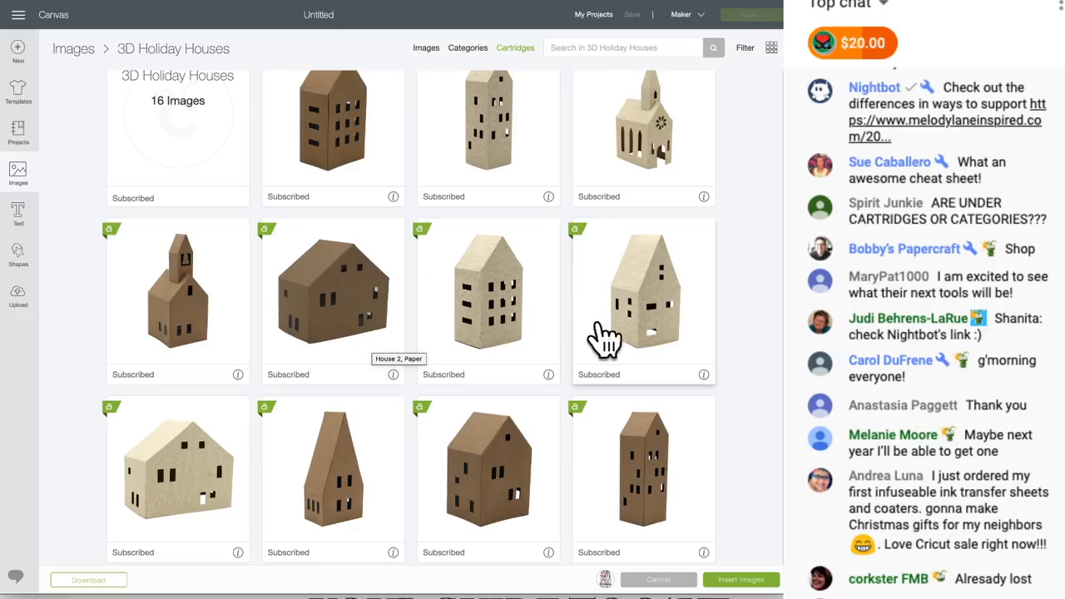
scroll(391, 395, "down", 3)
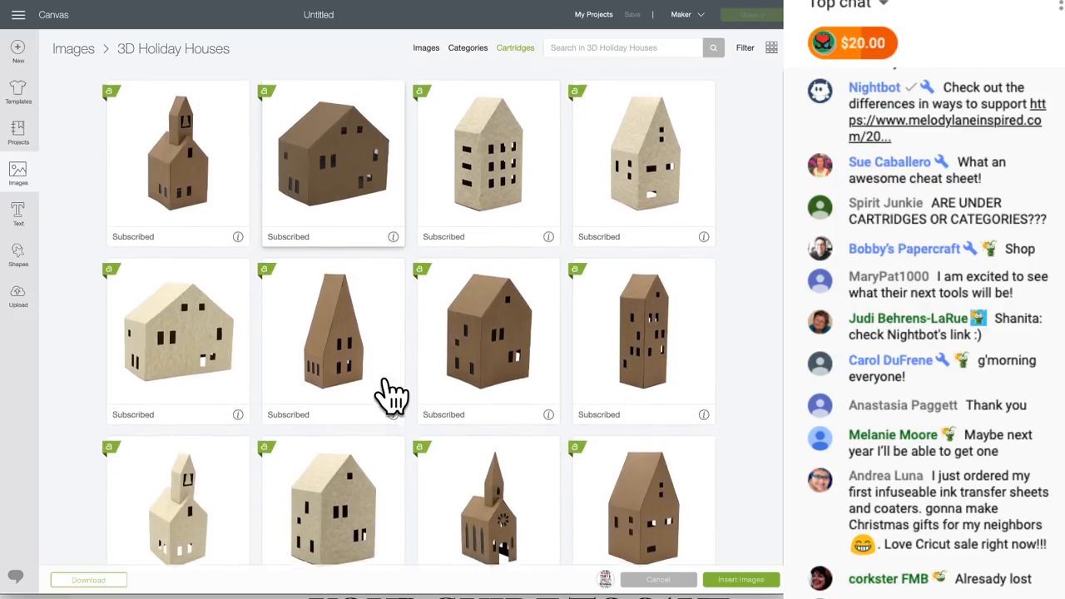
scroll(391, 395, "down", 2)
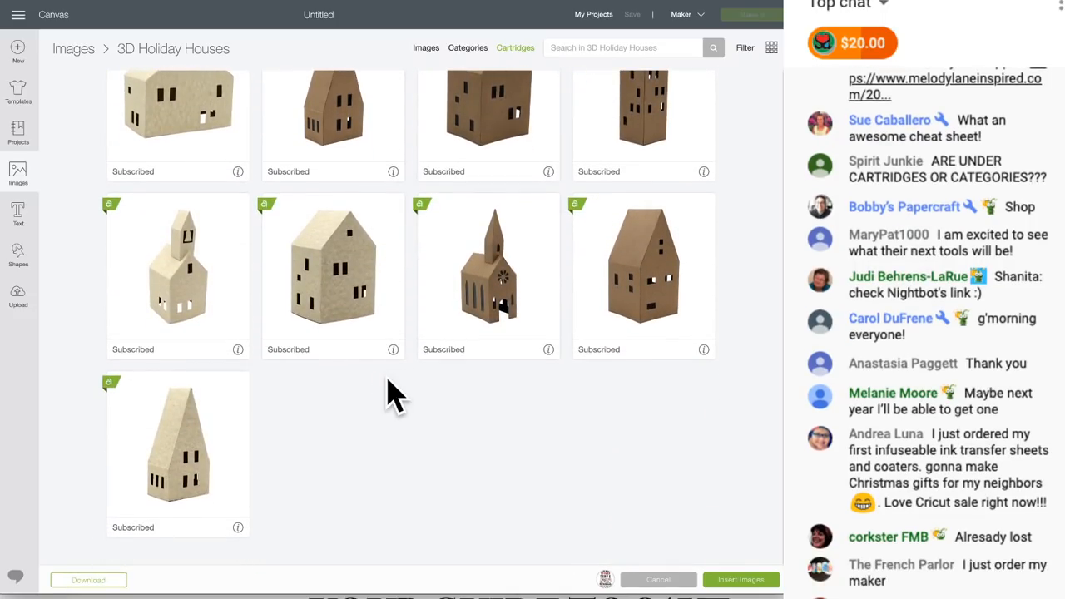
Step: Review the 3D Holiday Houses designs again from the end of the cartridge back to its beginning
scroll(391, 396, "up", 3)
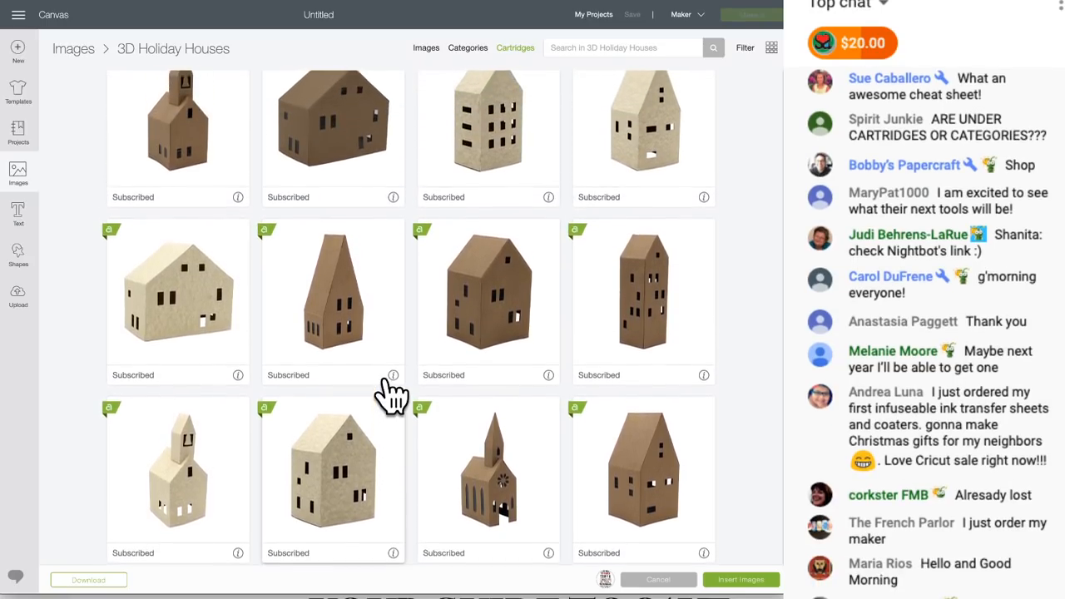
scroll(390, 395, "up", 2)
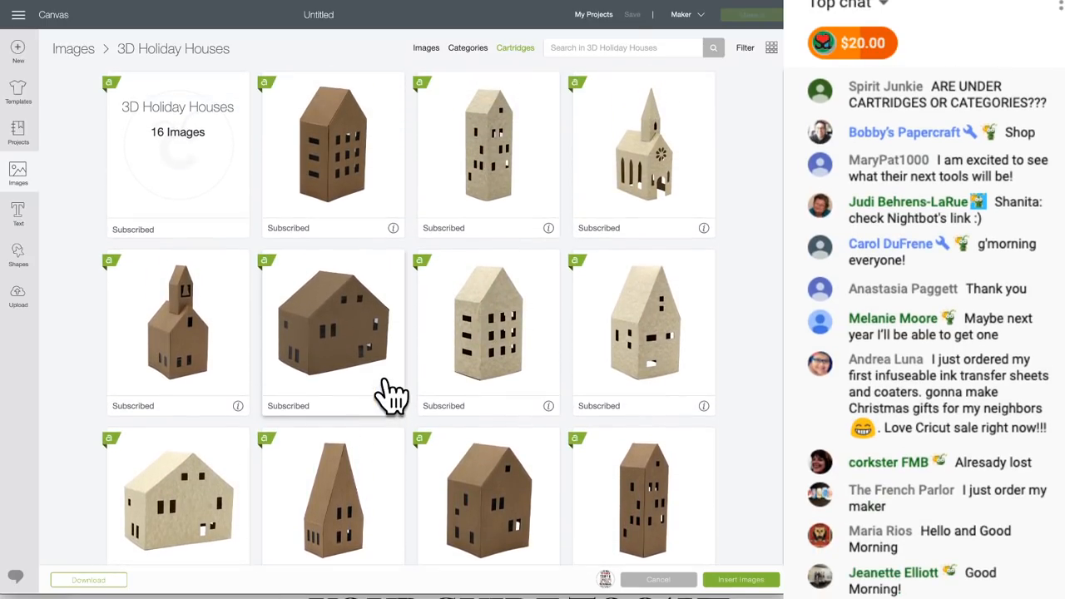
scroll(391, 395, "down", 1)
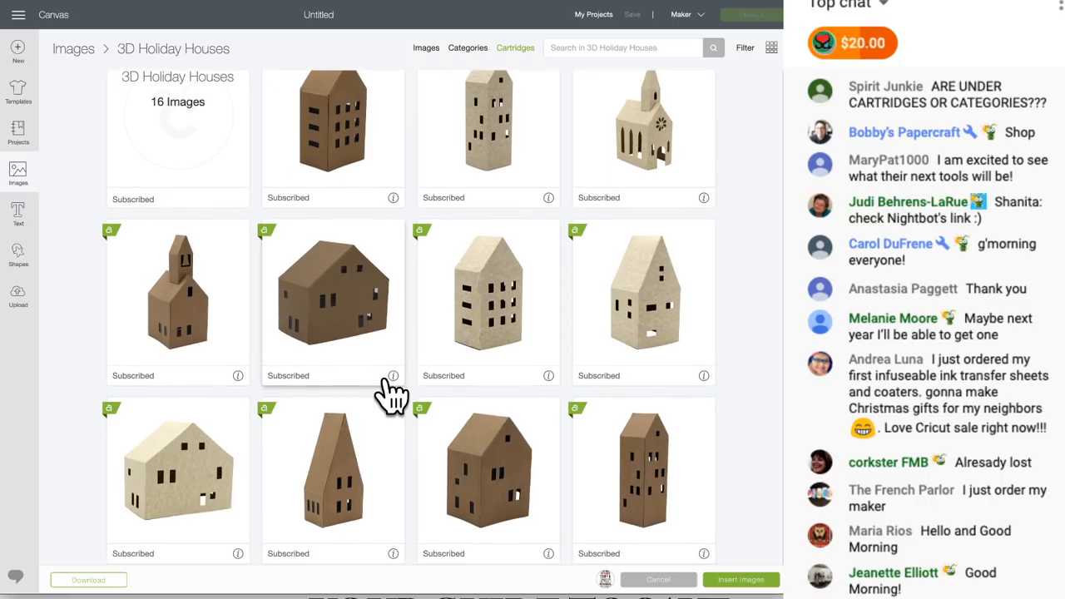
scroll(391, 395, "up", 1)
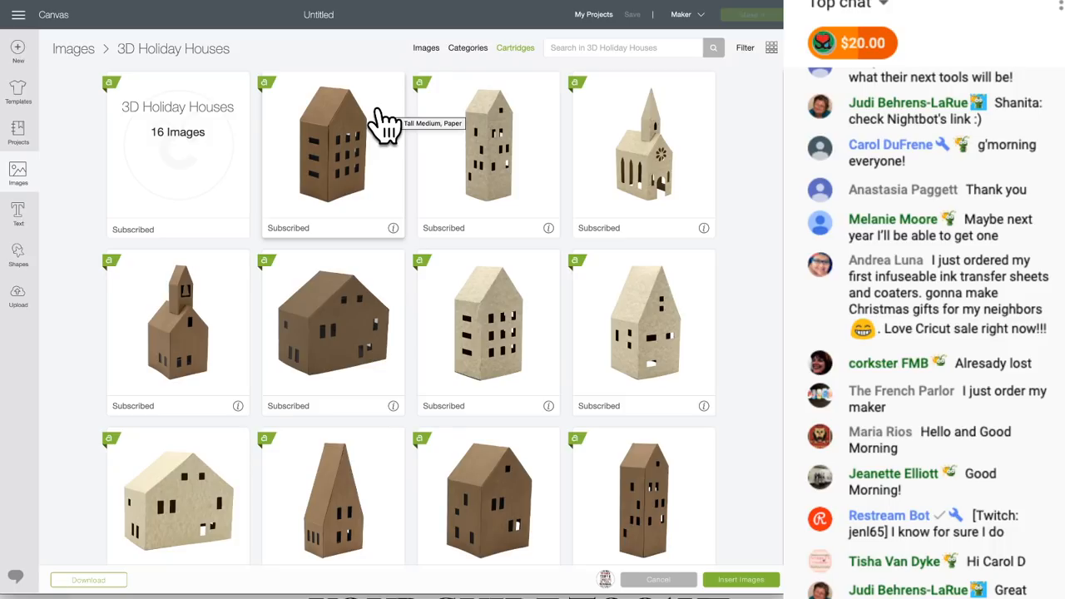
Step: Return to the Recently Added category and open the Retro 90's Phrases cartridge from the 90's Kid image's details
left_click(464, 50)
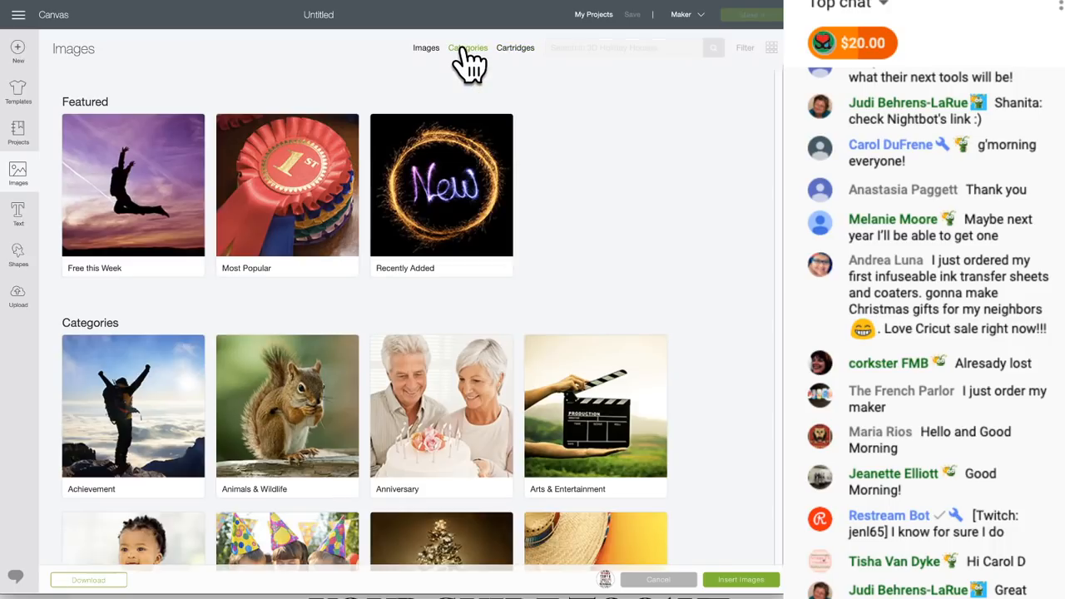
left_click(453, 190)
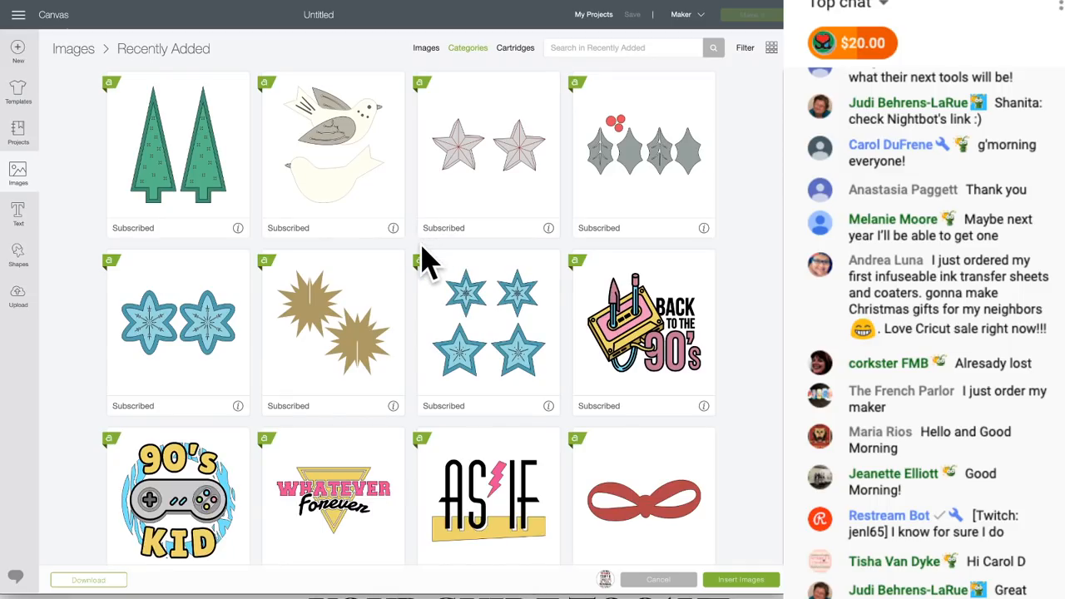
scroll(437, 358, "down", 3)
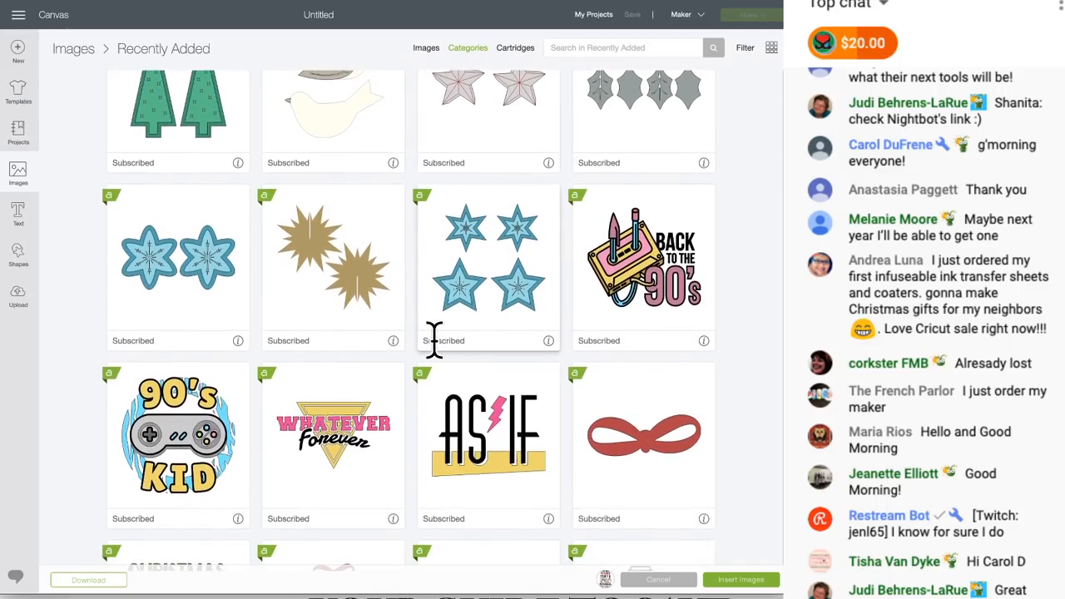
scroll(435, 357, "down", 2)
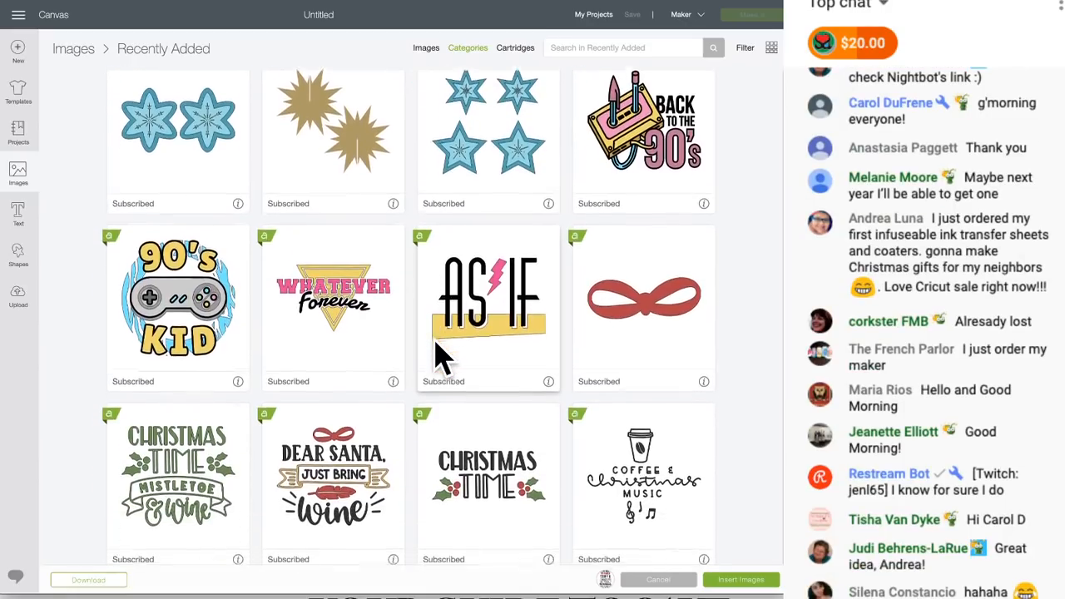
mouse_move(237, 364)
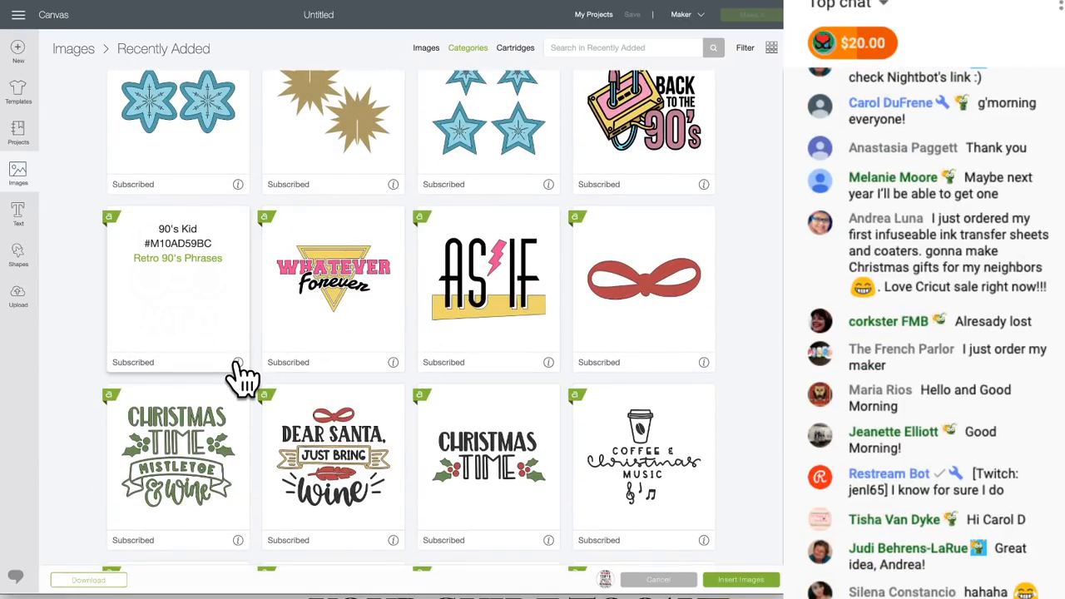
left_click(200, 260)
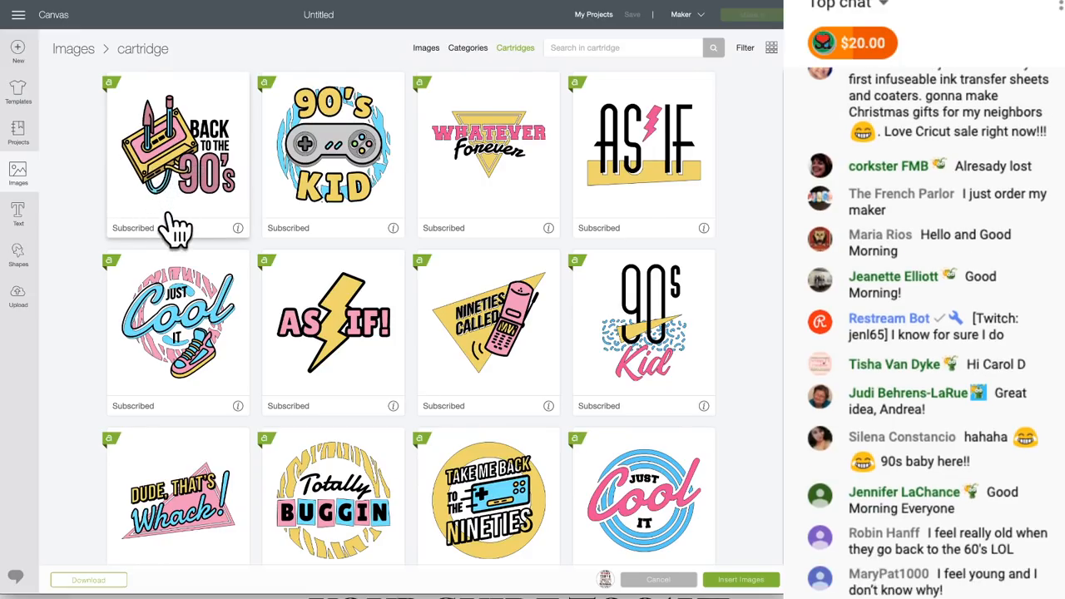
Step: Look through all the retro phrase designs in the Retro 90's Phrases cartridge
scroll(416, 241, "down", 1)
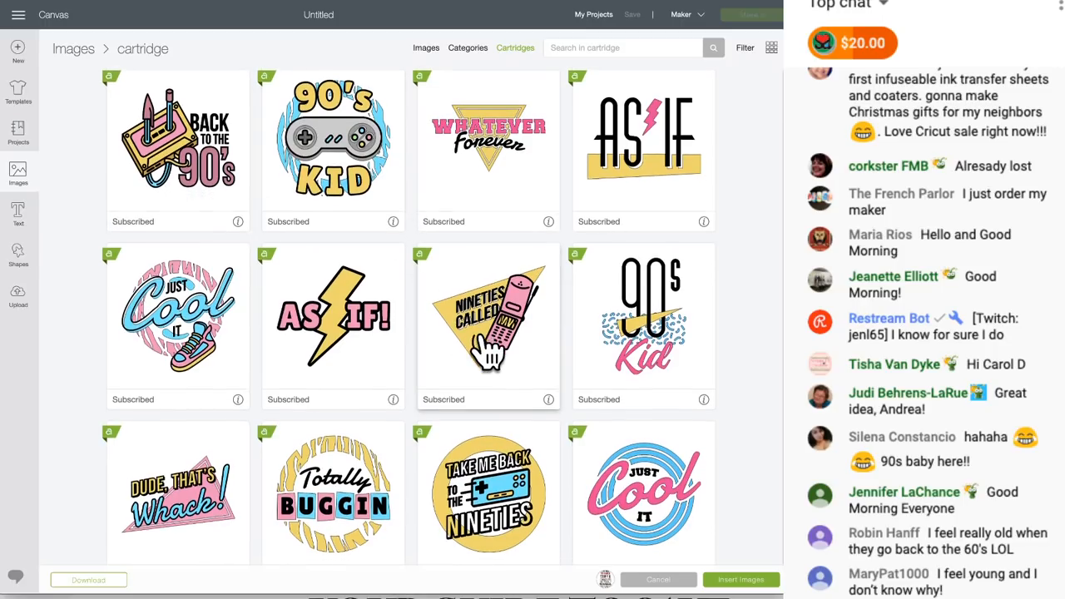
scroll(491, 324, "down", 2)
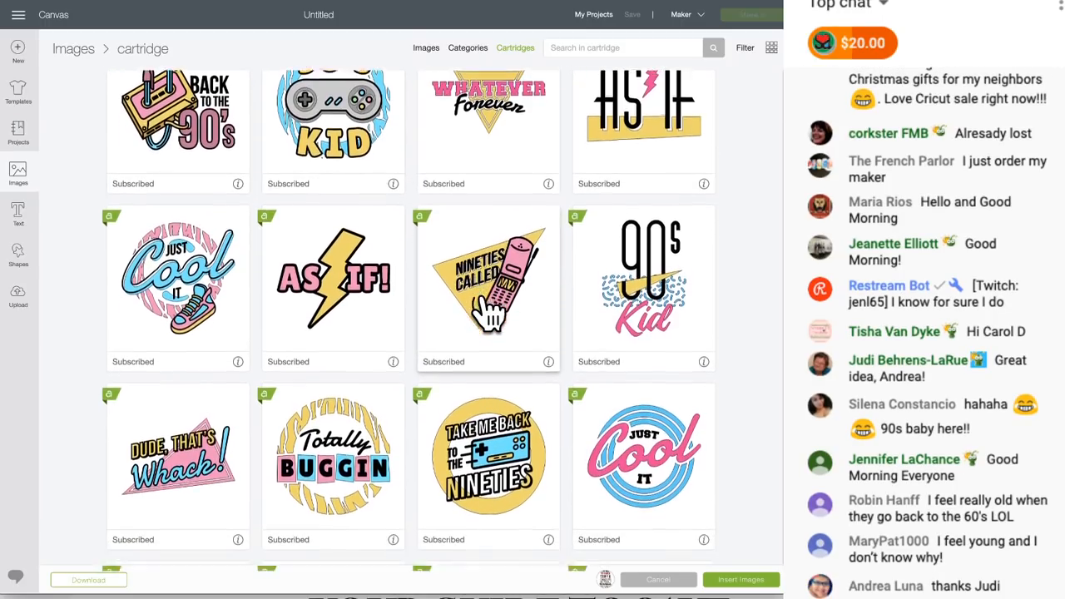
scroll(491, 315, "down", 1)
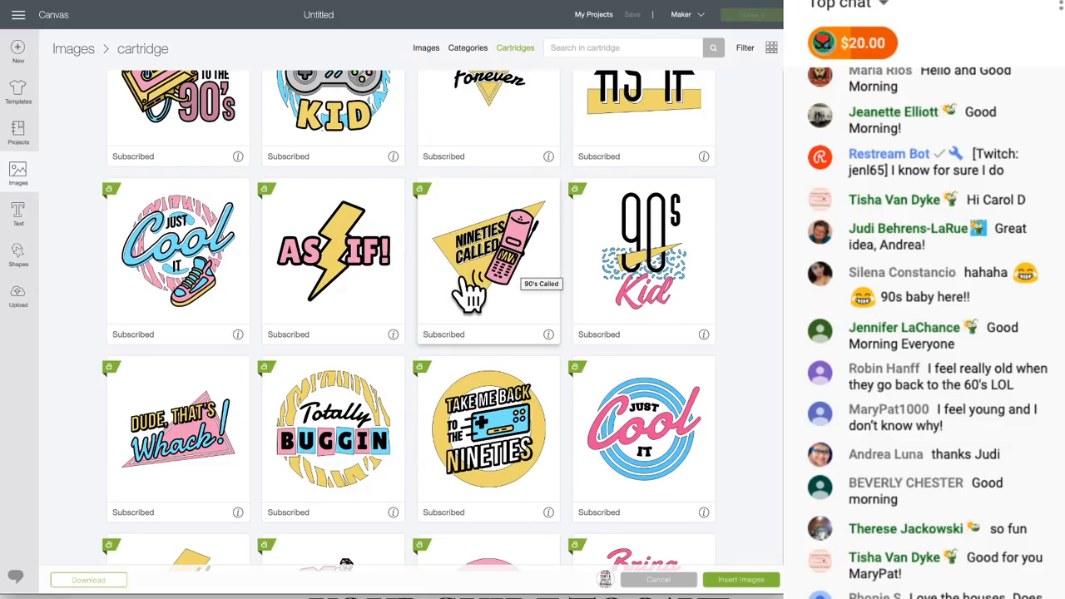
scroll(470, 293, "down", 1)
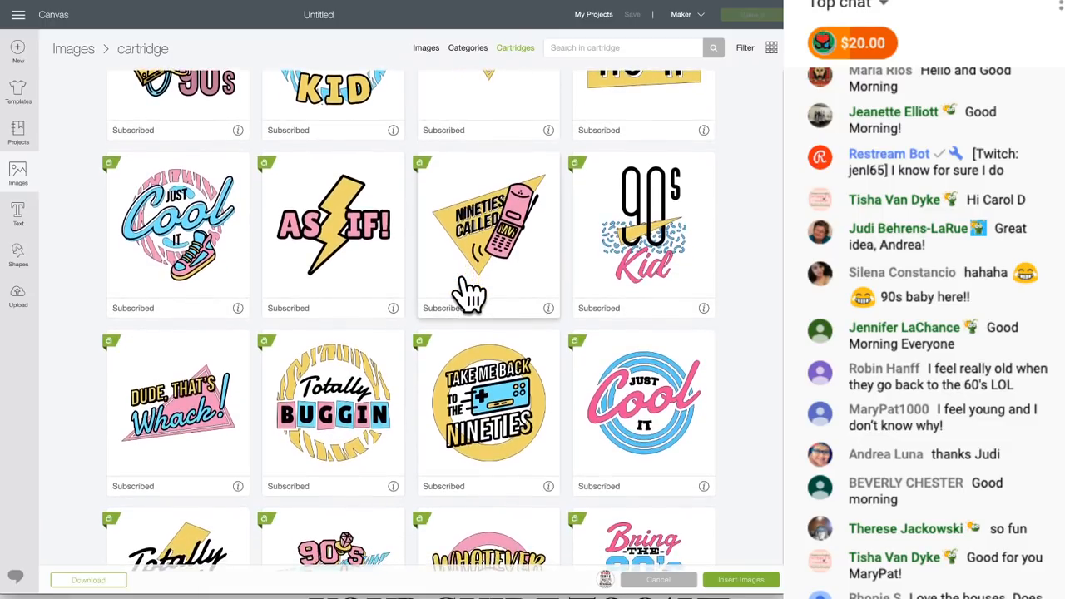
scroll(470, 292, "down", 5)
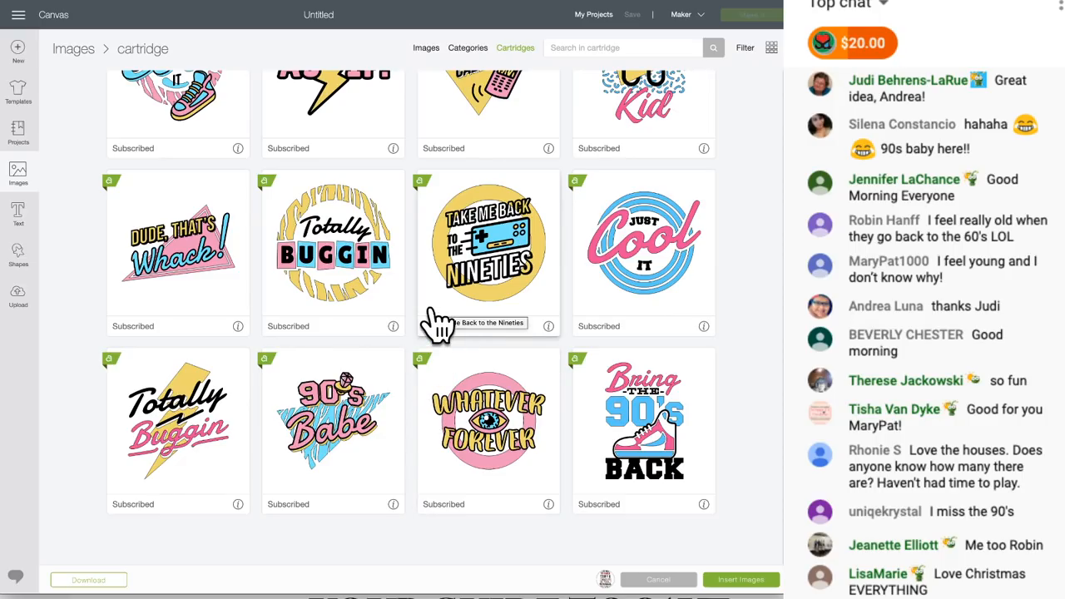
scroll(436, 324, "up", 5)
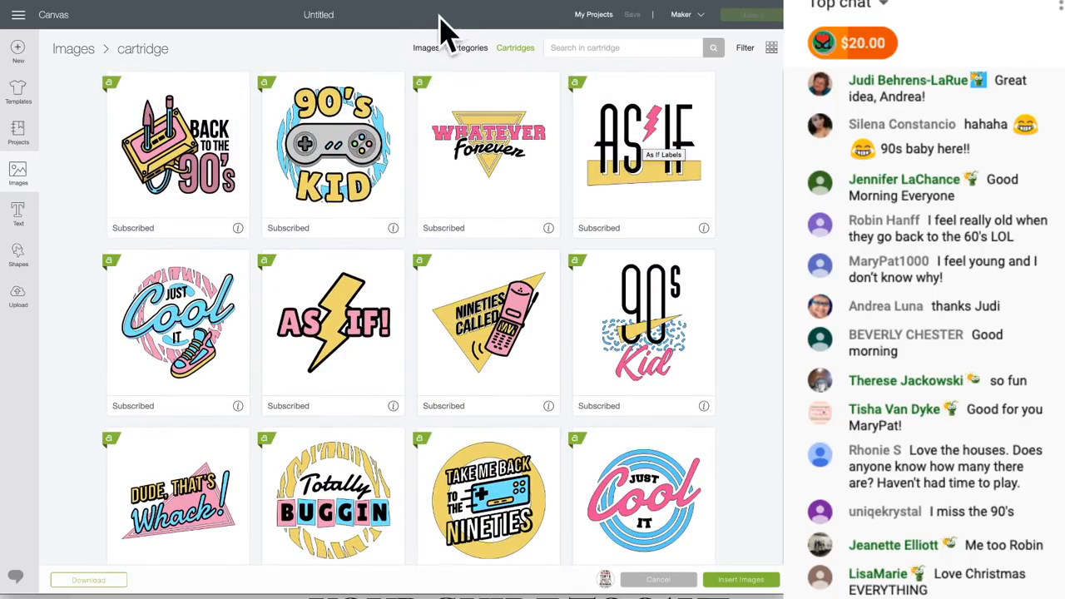
Step: Return to the Recently Added category and open the Have A Cup Of Cheer cartridge from the coffee cup image's details
left_click(467, 48)
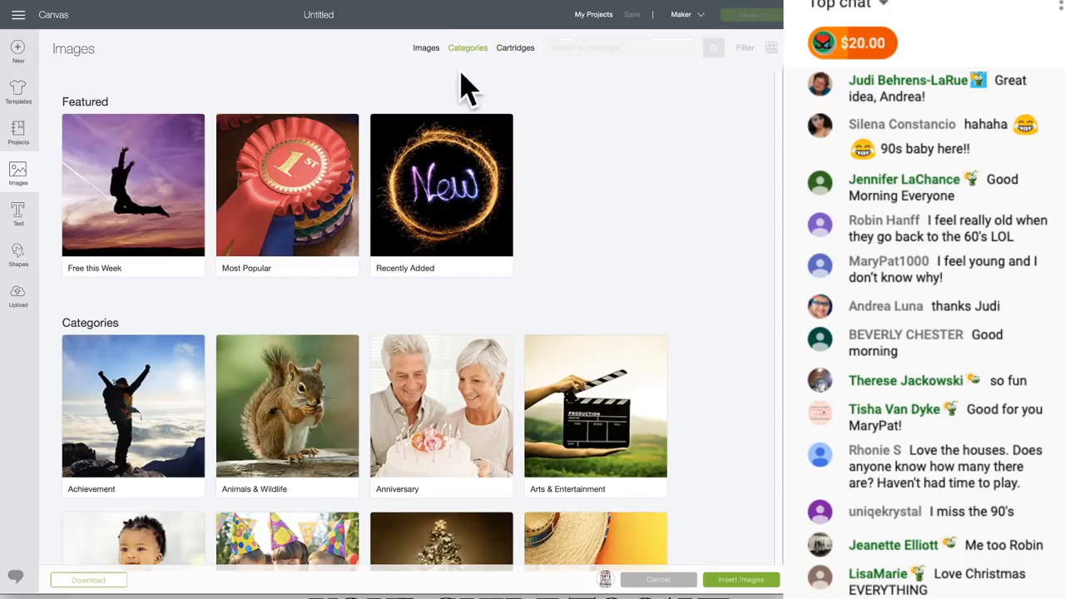
left_click(445, 220)
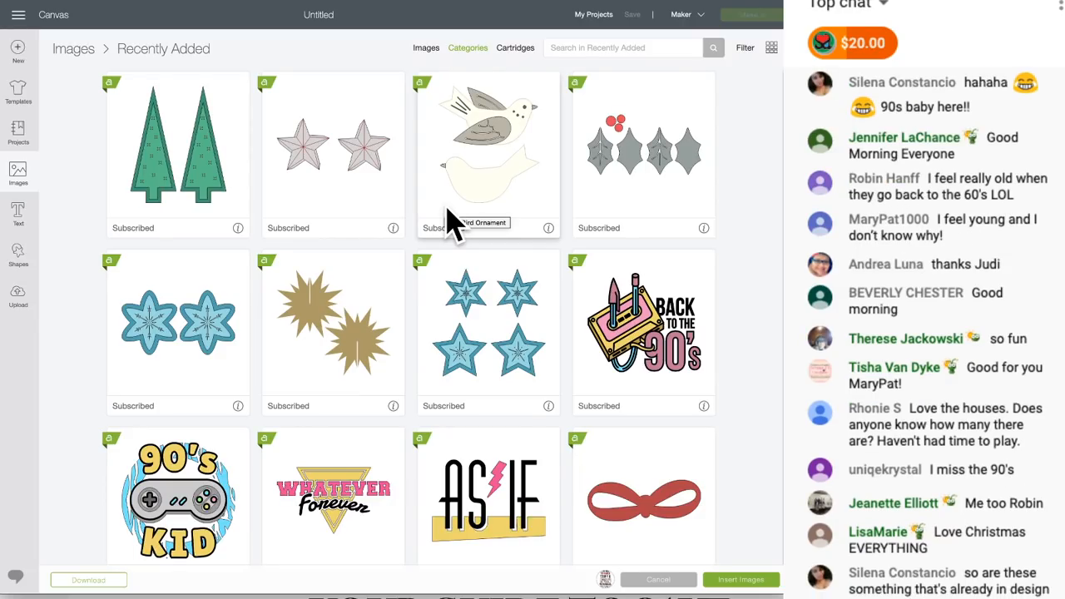
scroll(435, 374, "down", 5)
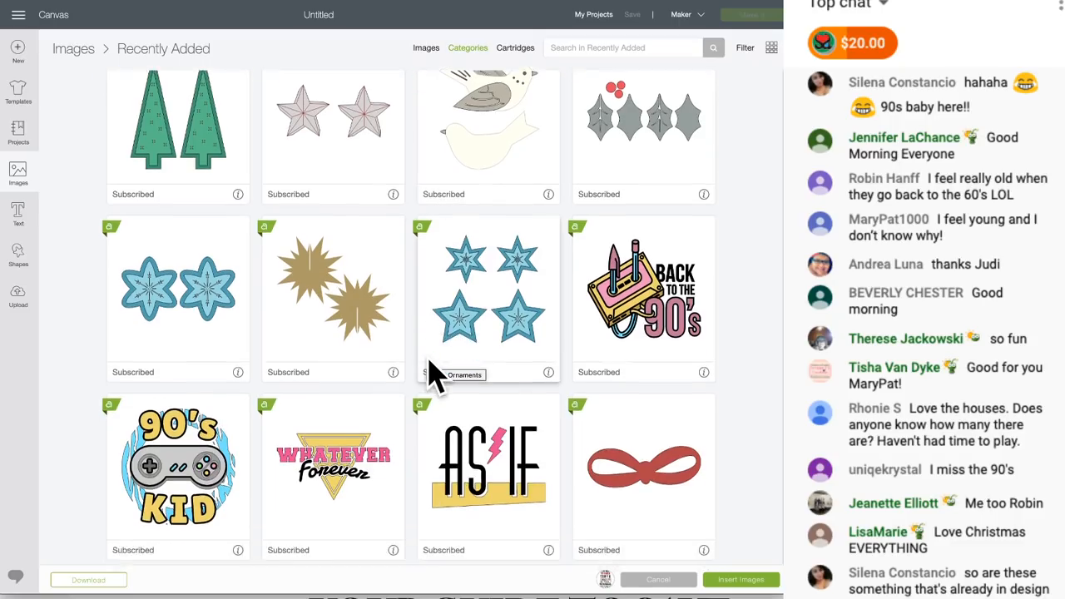
scroll(435, 374, "down", 3)
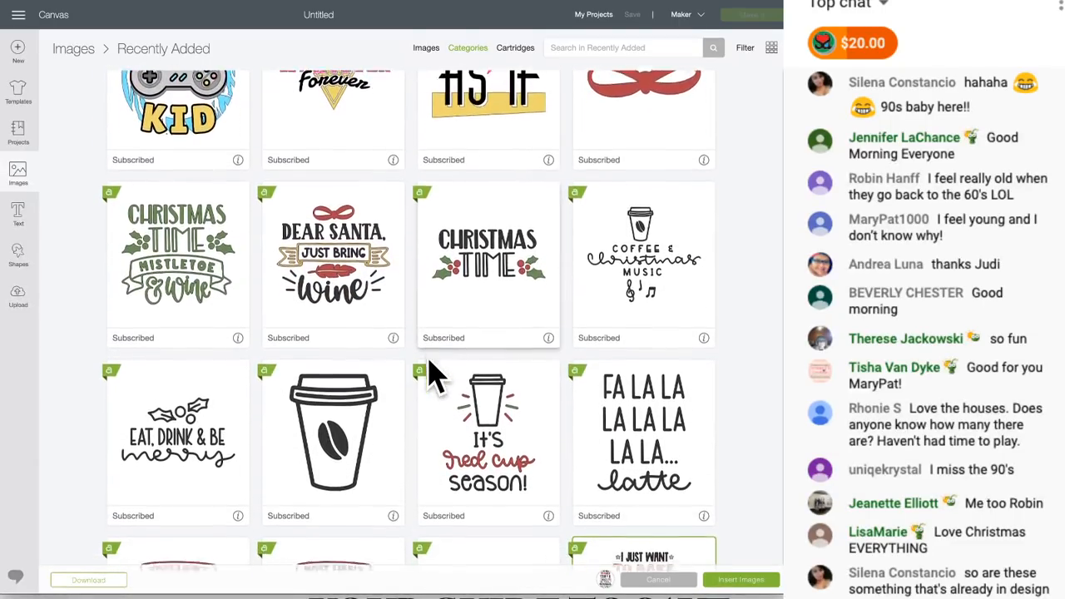
scroll(431, 374, "down", 1)
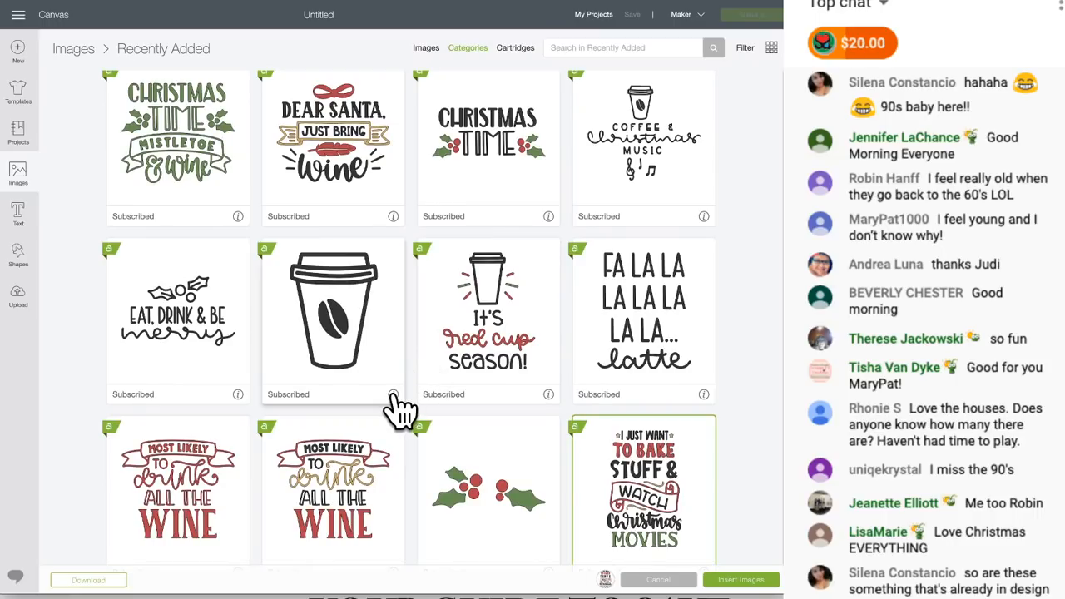
mouse_move(392, 395)
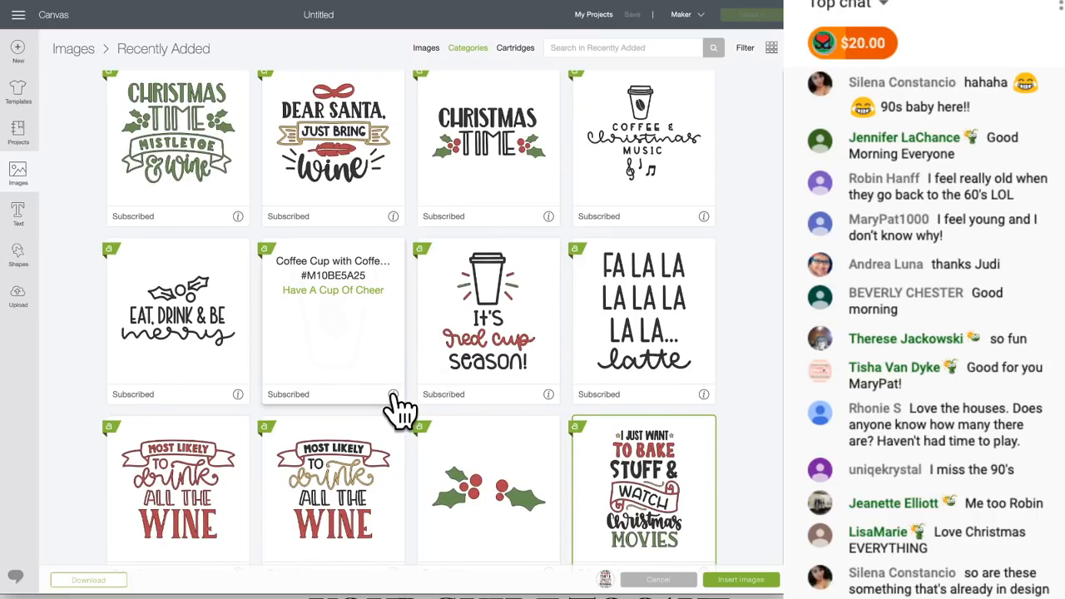
left_click(368, 291)
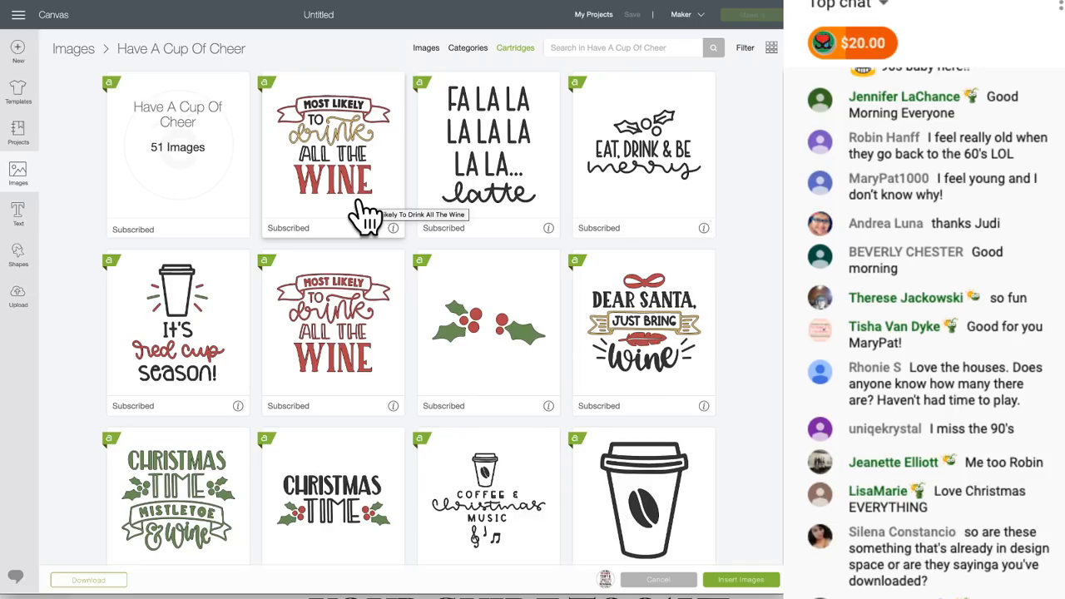
Step: Examine the coffee and wine Christmas designs through to the end of the Have A Cup Of Cheer cartridge
scroll(366, 216, "down", 3)
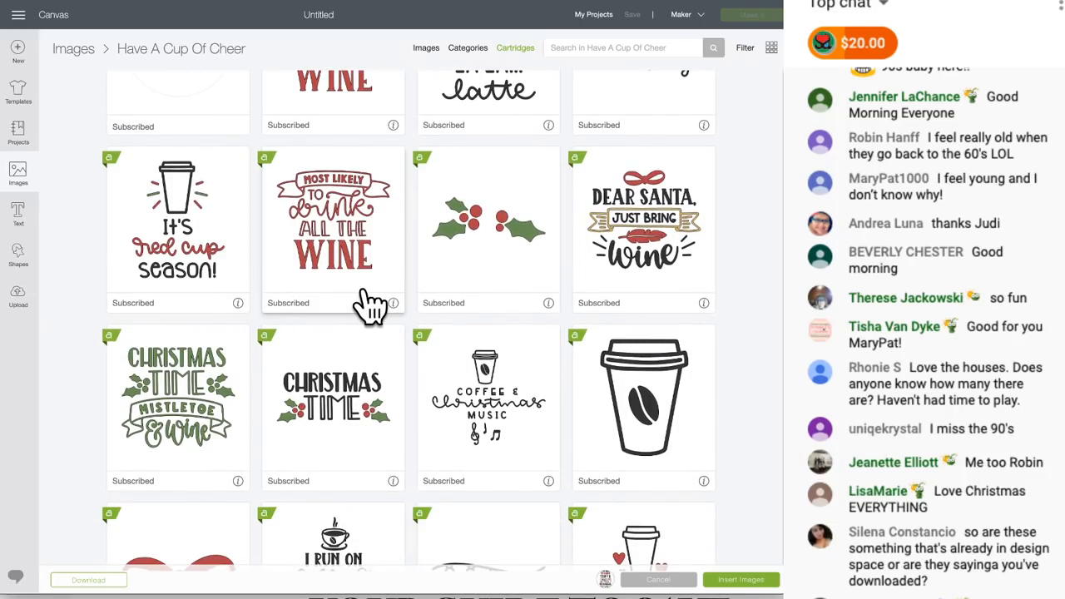
scroll(370, 306, "down", 1)
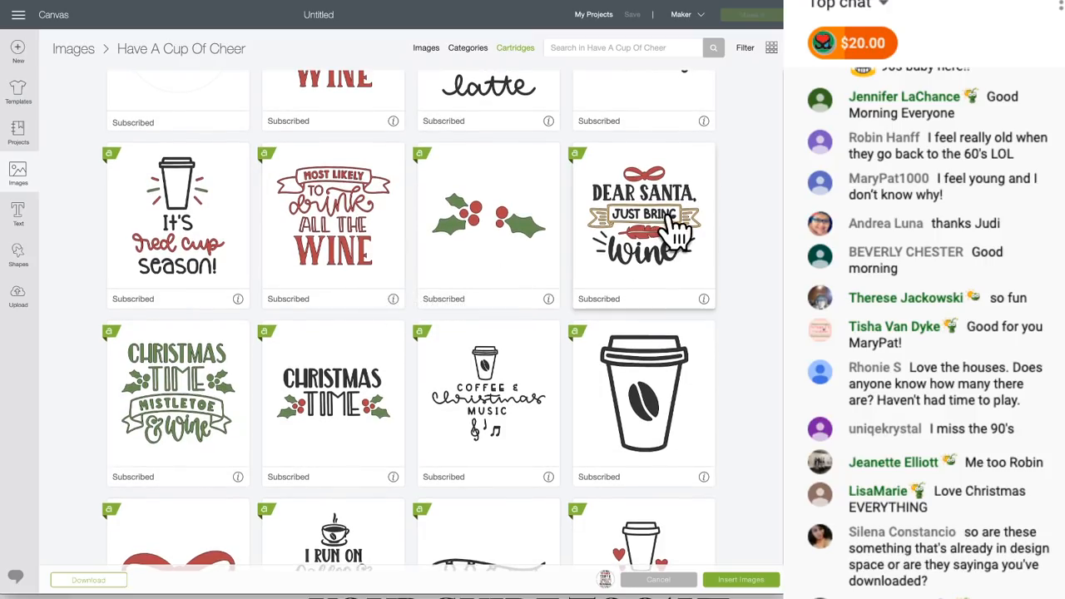
scroll(651, 287, "down", 5)
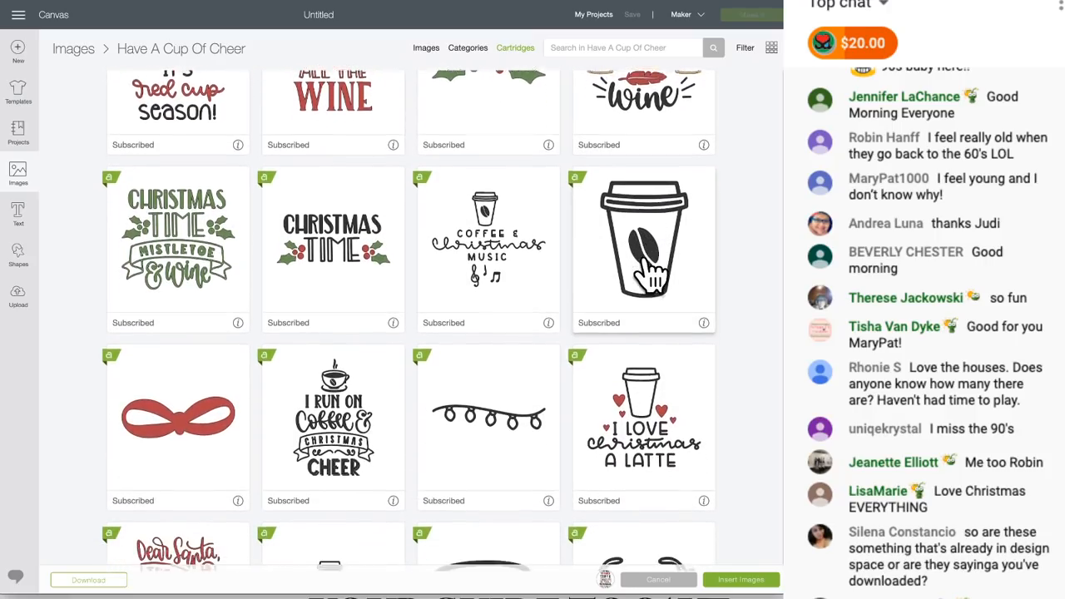
scroll(649, 275, "down", 2)
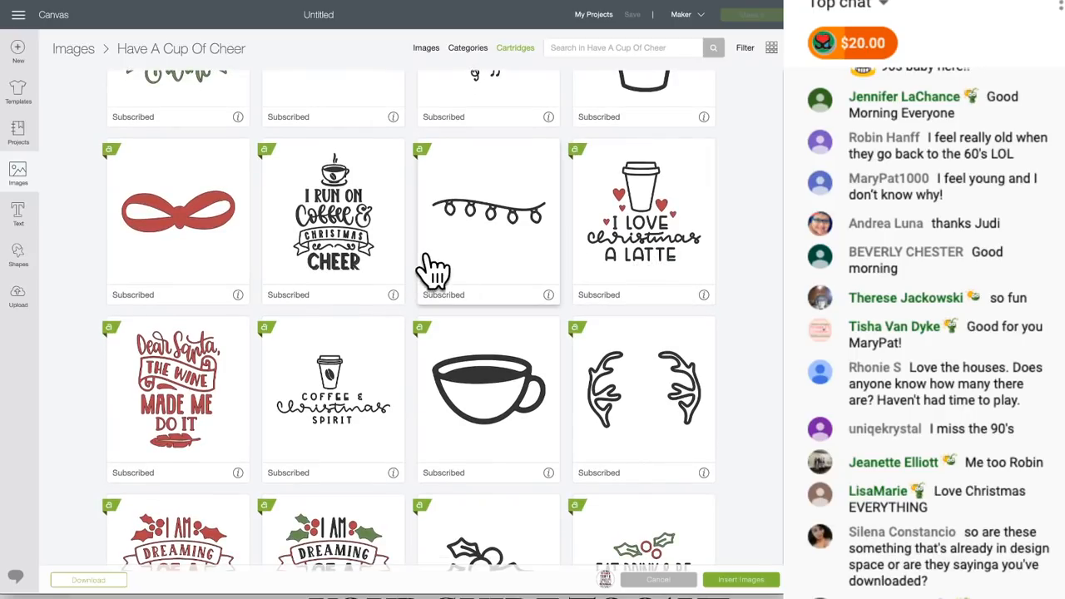
scroll(356, 287, "down", 1)
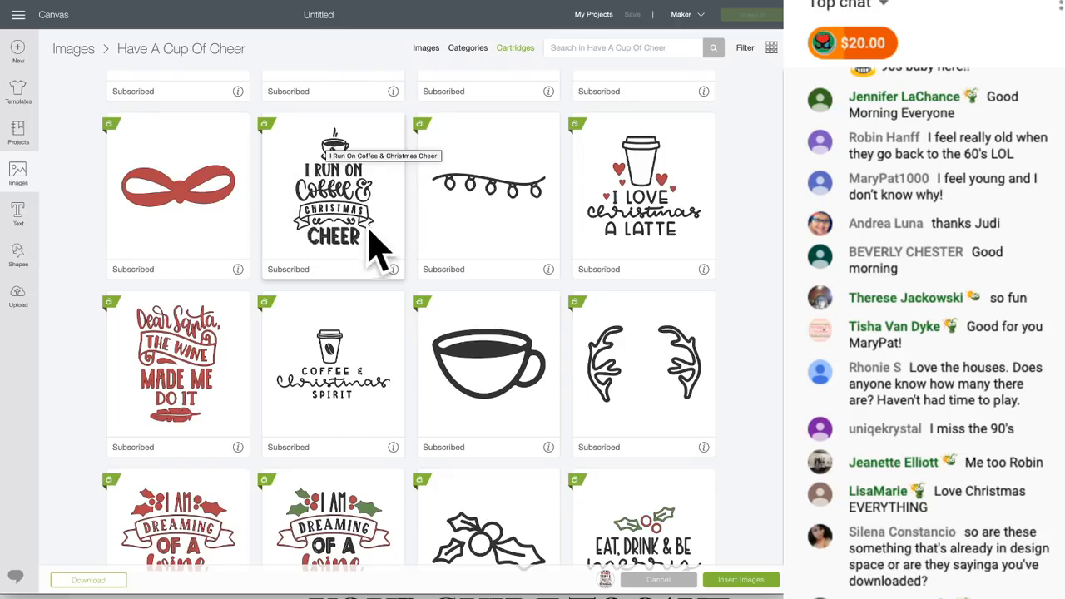
scroll(331, 258, "down", 15)
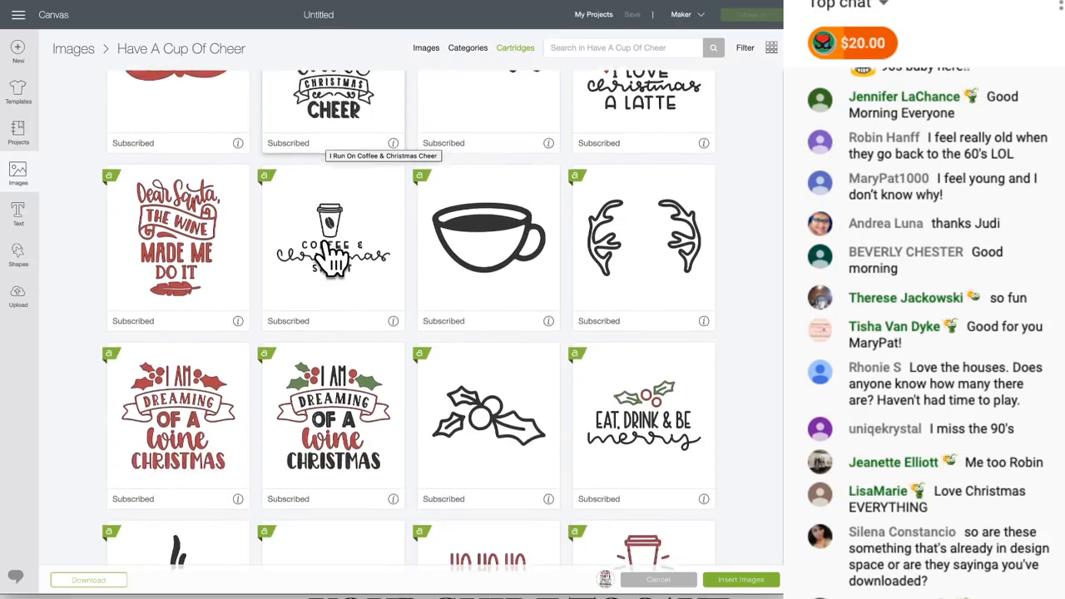
scroll(331, 258, "down", 10)
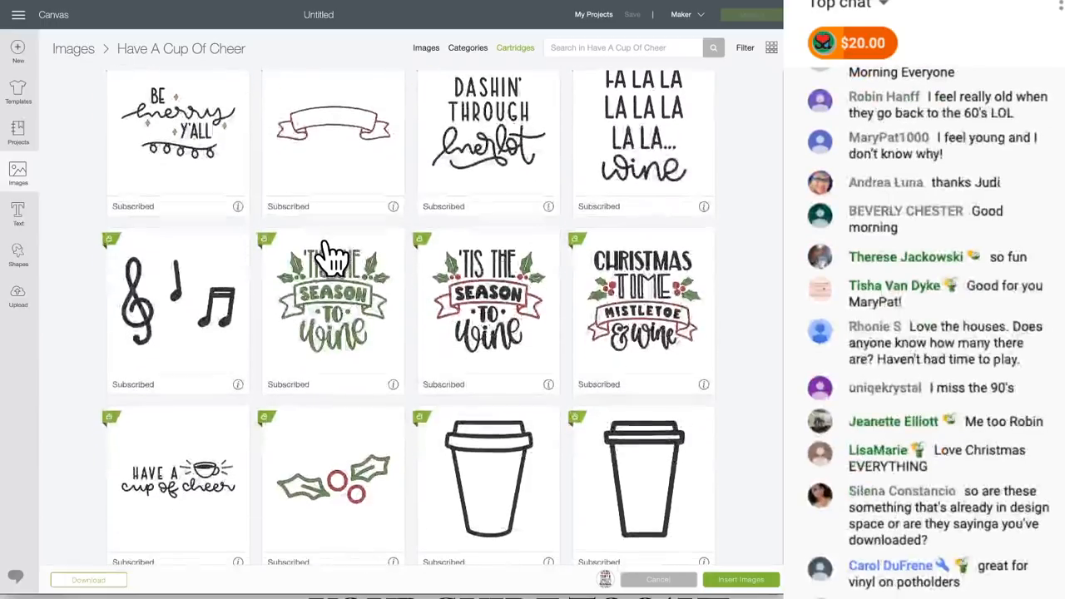
scroll(331, 258, "down", 6)
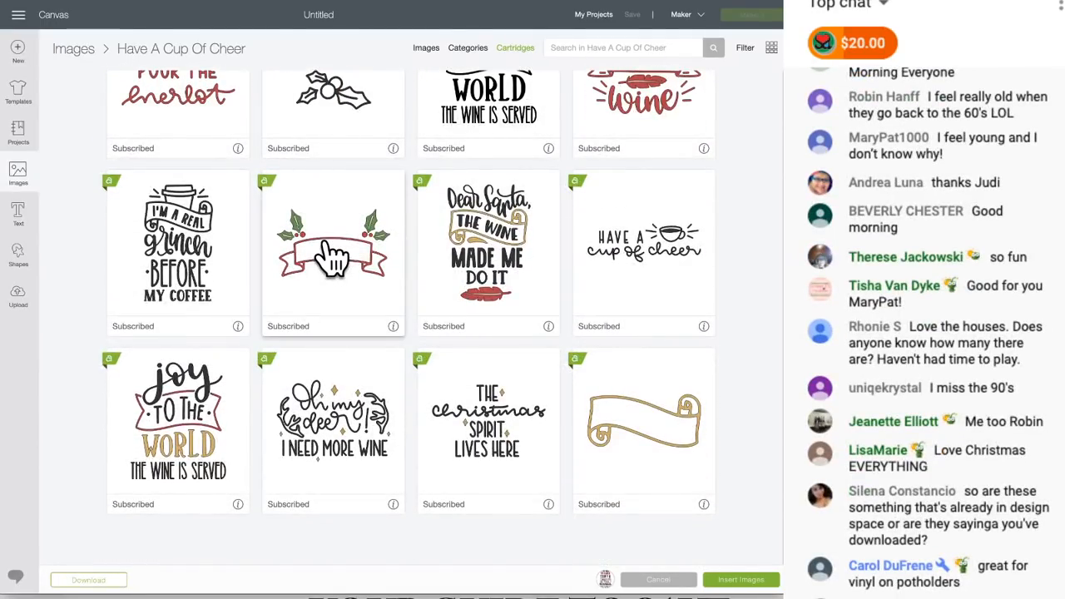
Step: Select the "I Run On Coffee & Christmas Cheer" image and look back over the cartridge's earlier designs
scroll(331, 258, "up", 20)
scroll(333, 258, "up", 7)
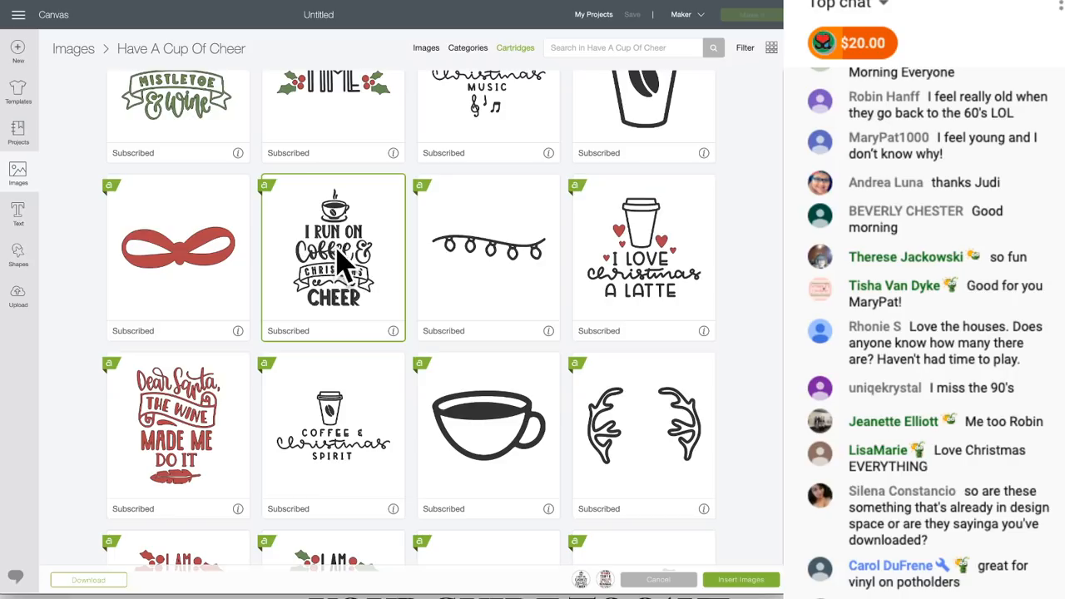
scroll(339, 316, "up", 4)
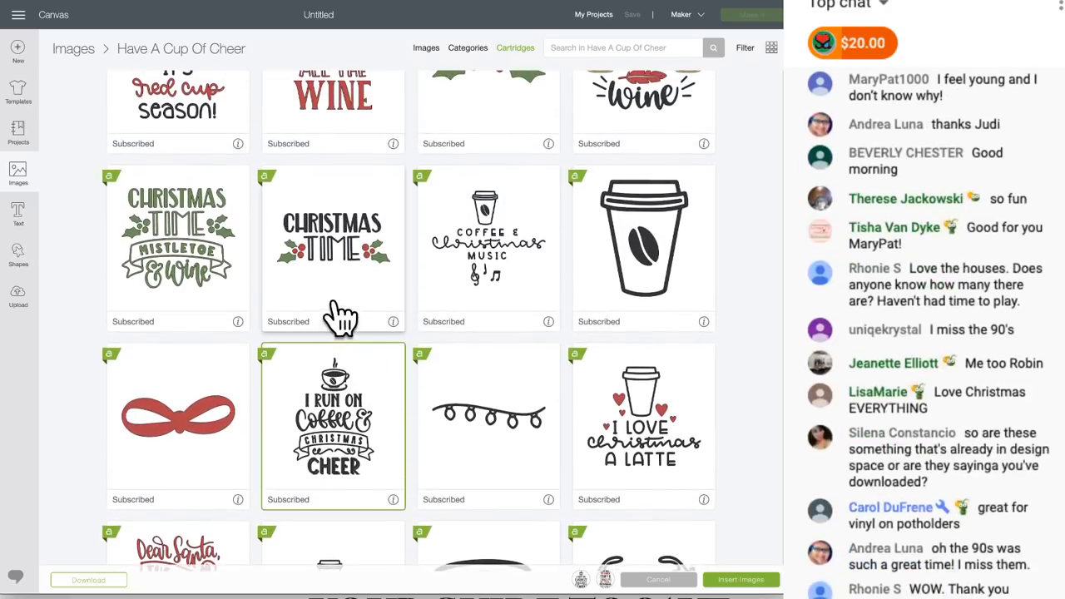
scroll(341, 316, "up", 1)
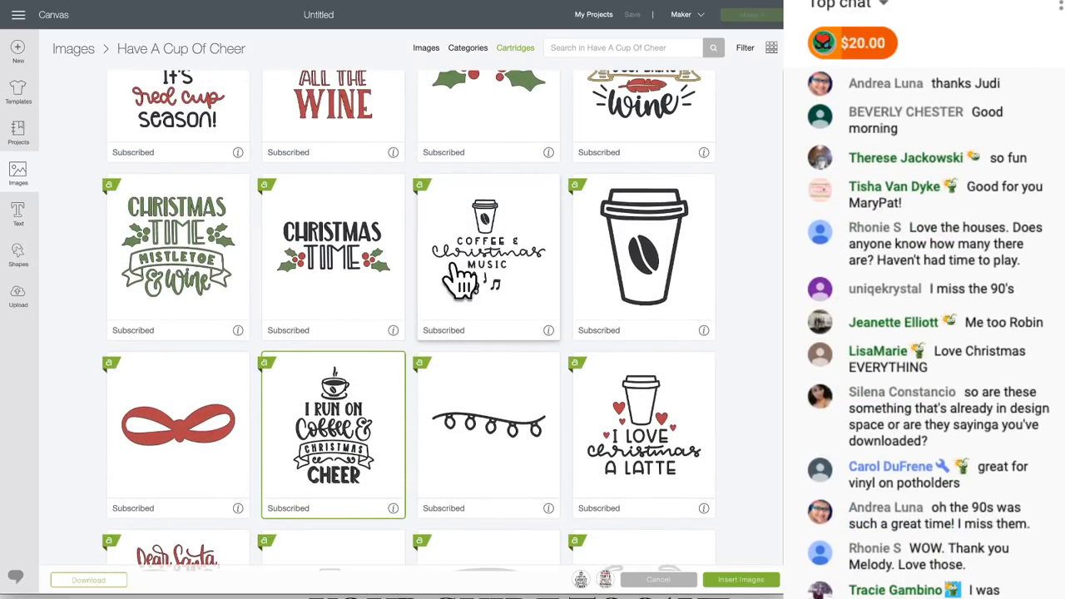
scroll(341, 314, "up", 4)
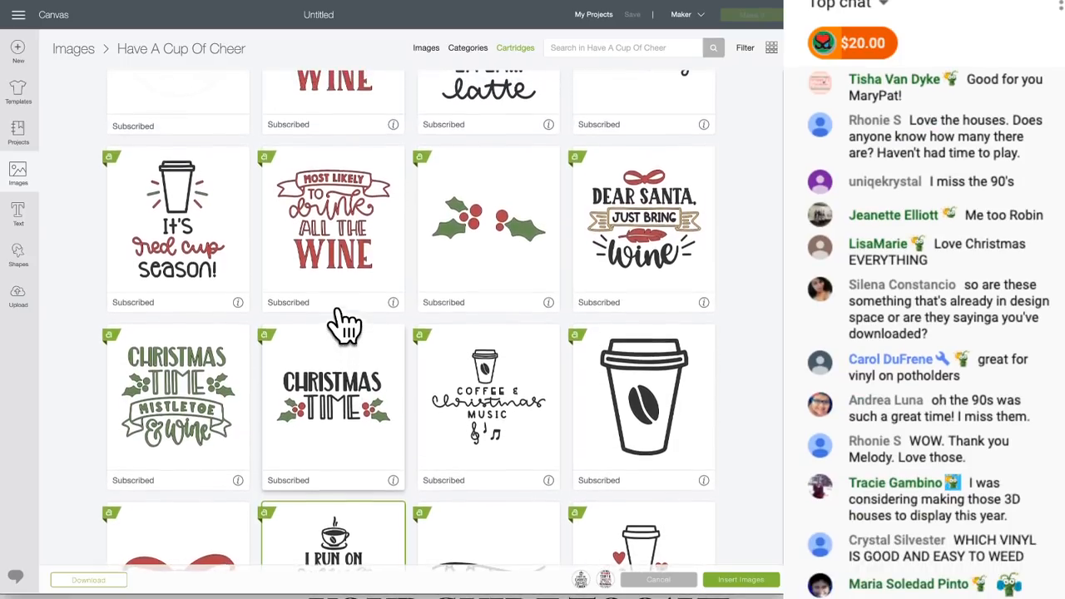
Step: Look through the remaining coffee and wine Christmas designs to the end of the Have A Cup Of Cheer cartridge
scroll(345, 321, "down", 5)
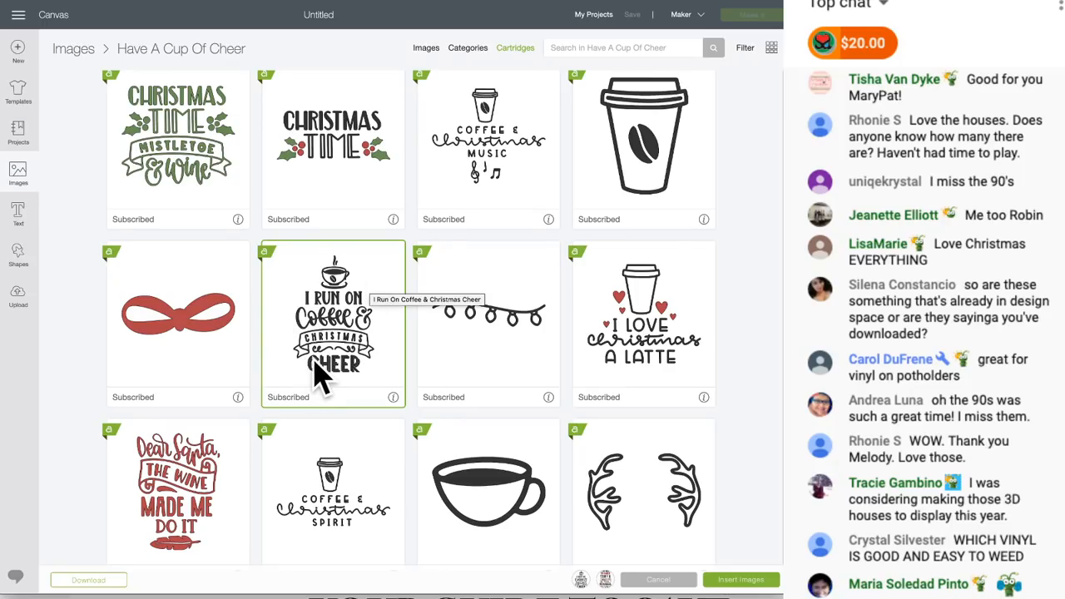
scroll(354, 345, "down", 7)
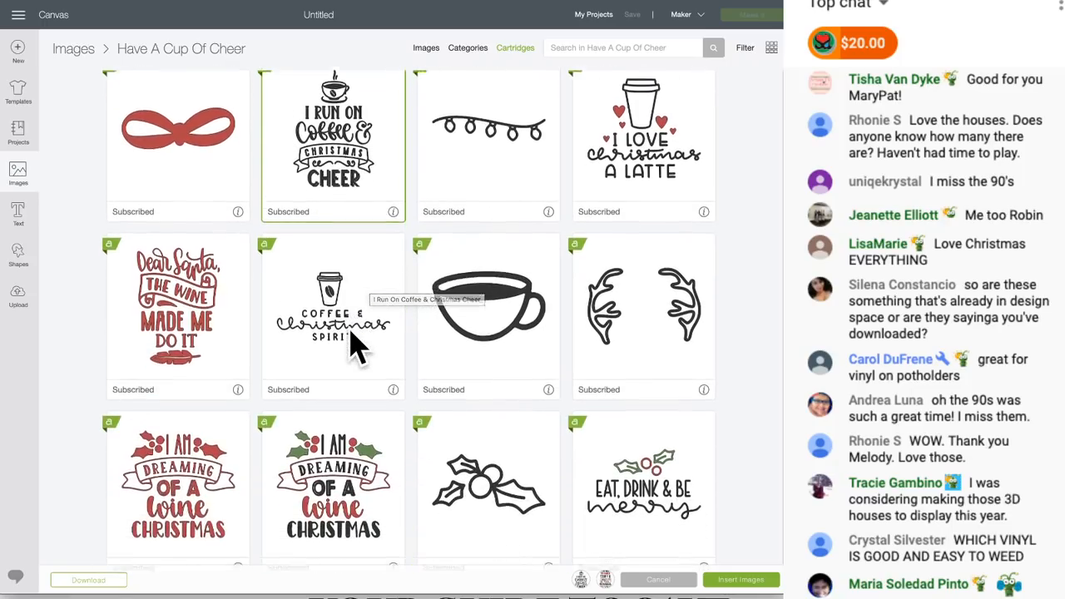
scroll(353, 345, "down", 2)
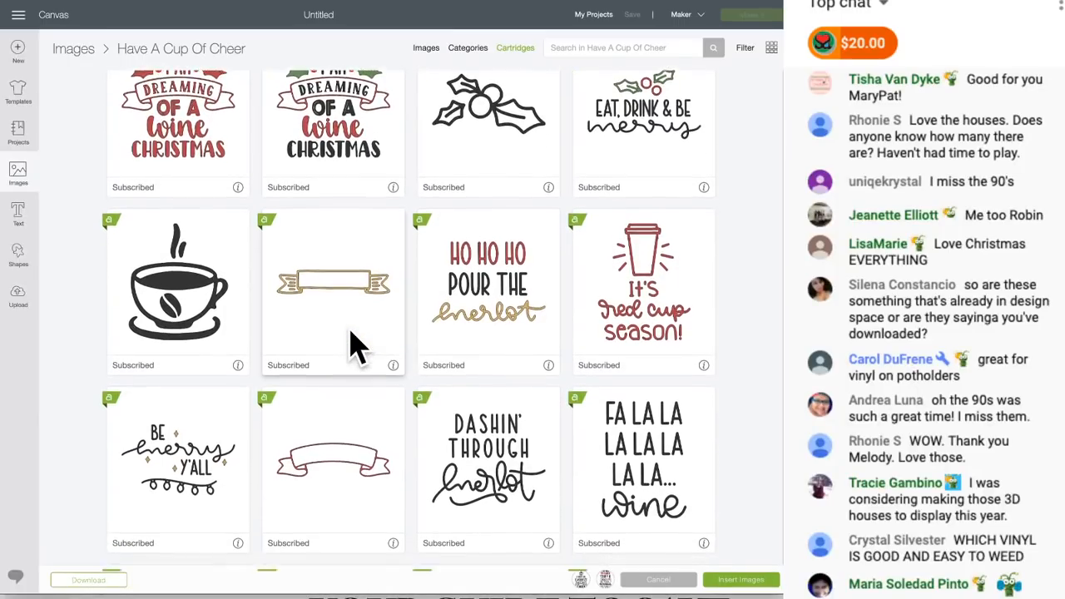
scroll(351, 332, "down", 2)
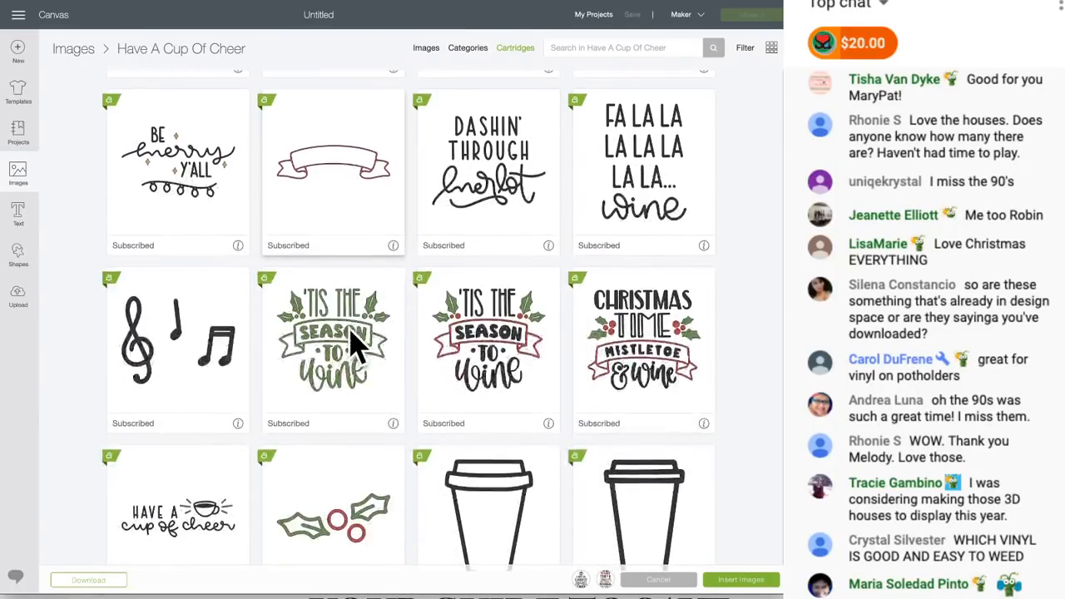
scroll(199, 191, "down", 1)
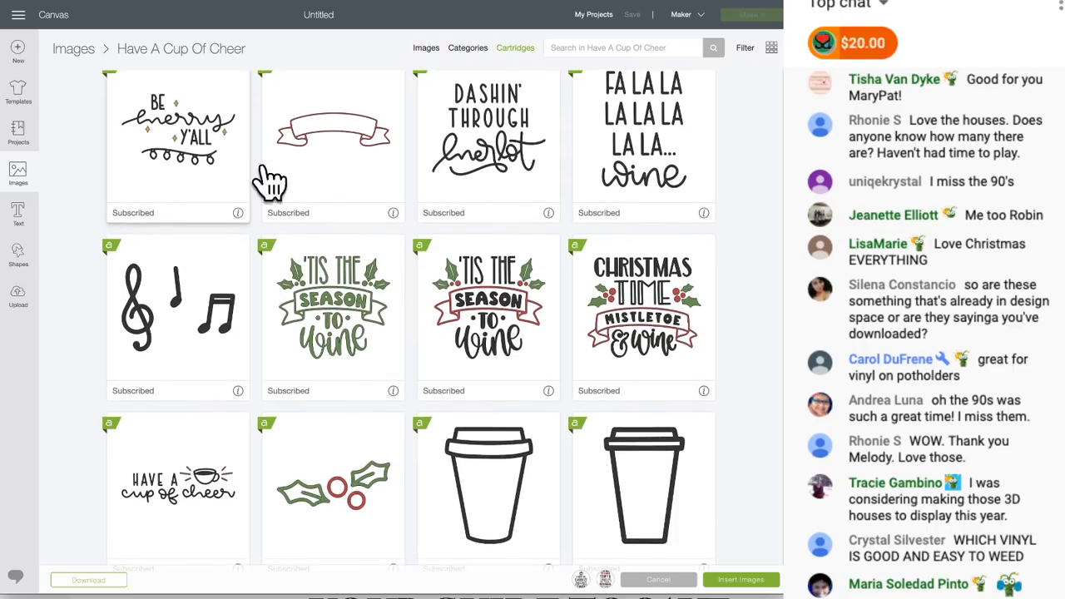
scroll(491, 196, "up", 1)
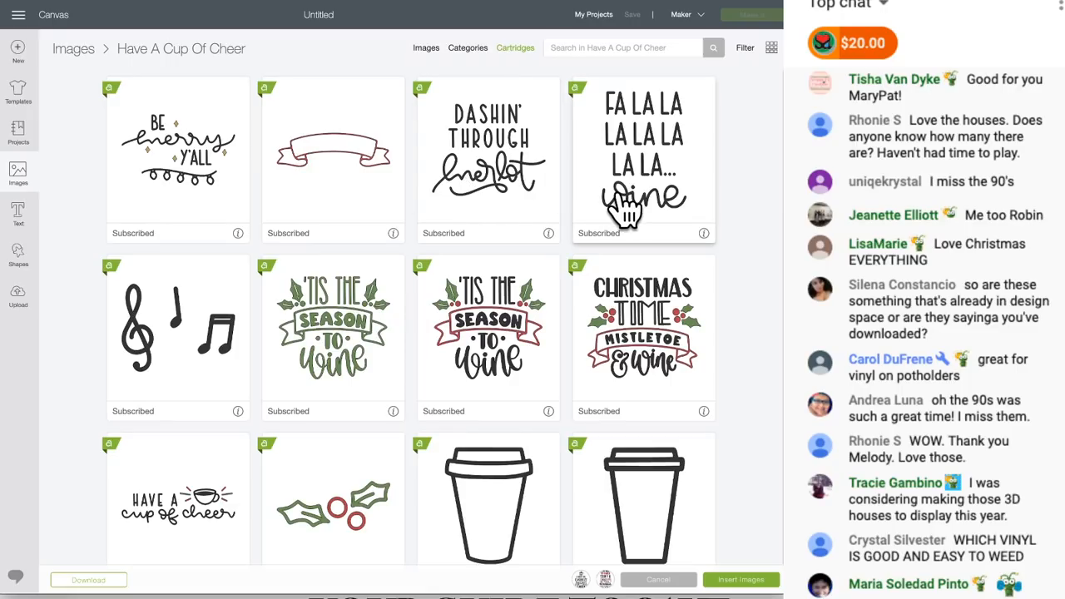
scroll(649, 208, "down", 5)
scroll(630, 208, "down", 2)
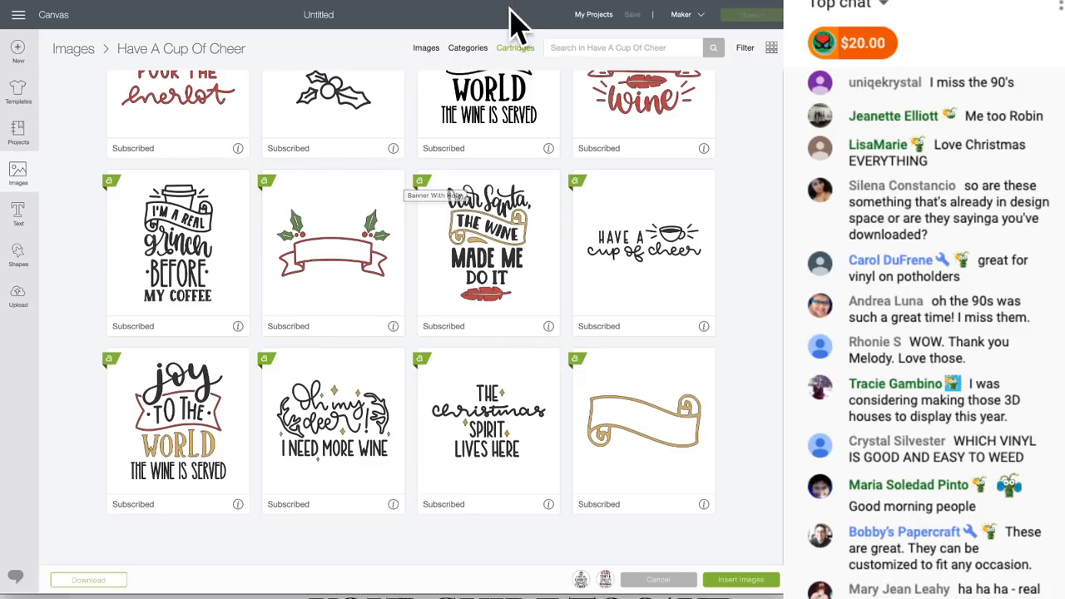
Step: Return to the Recently Added category and open the Thankful Thanksgiving cartridge from the "I Like Big Pies And I Cannot Lie" image's details
left_click(479, 51)
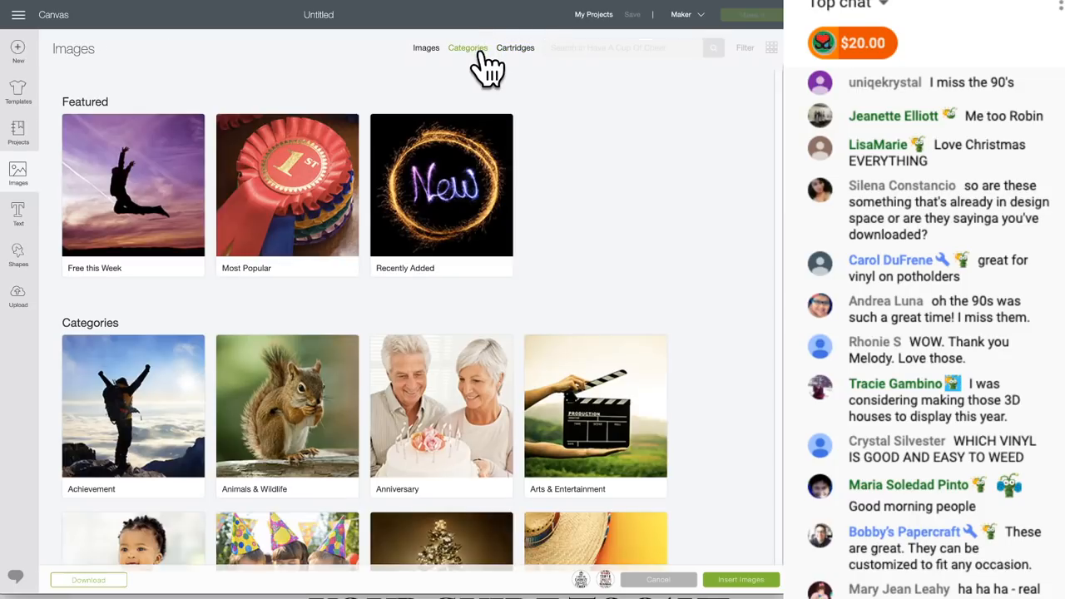
left_click(468, 221)
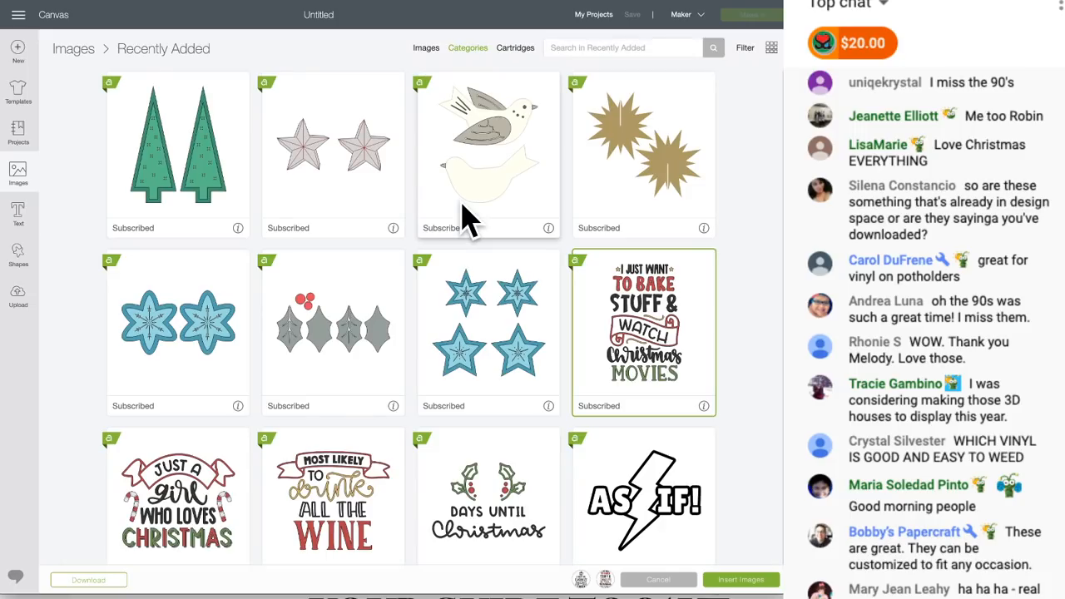
scroll(447, 369, "down", 10)
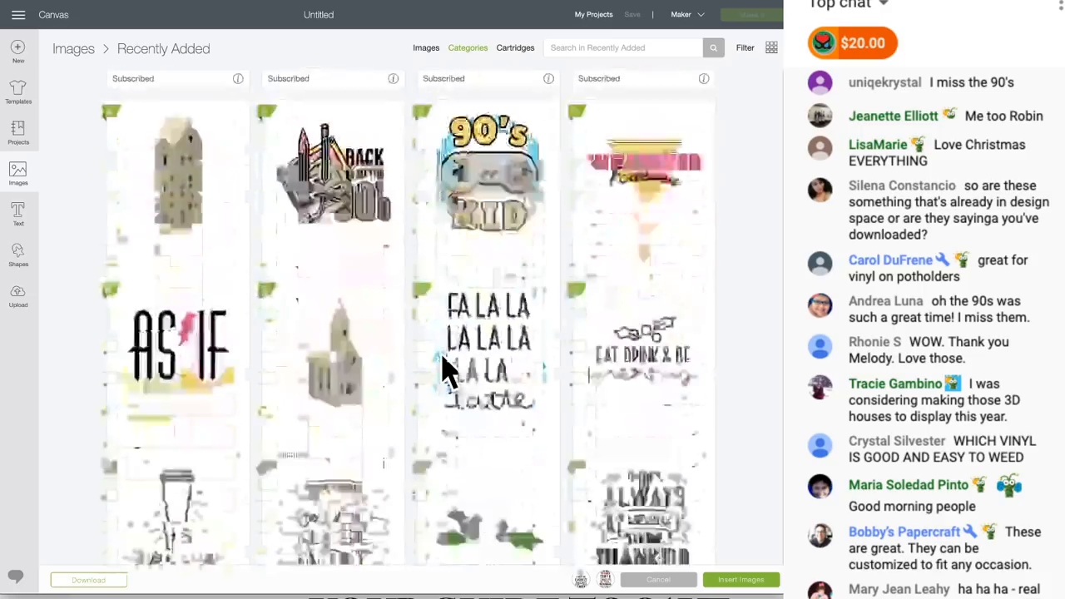
scroll(447, 368, "down", 3)
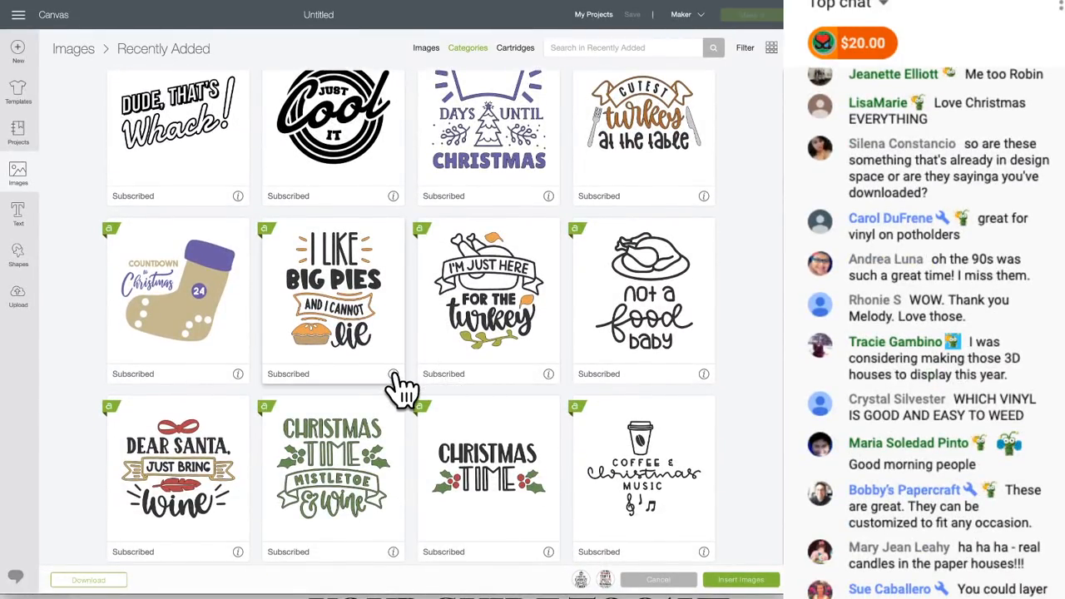
left_click(350, 271)
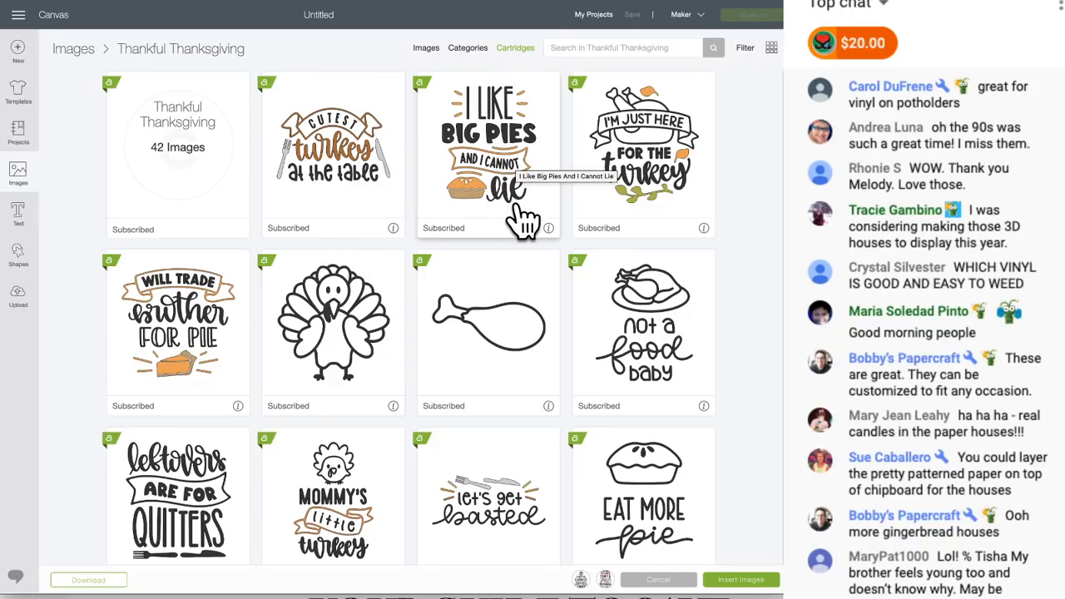
Step: Examine the turkey, pie and Thanksgiving phrase designs throughout the Thankful Thanksgiving cartridge
scroll(649, 199, "down", 3)
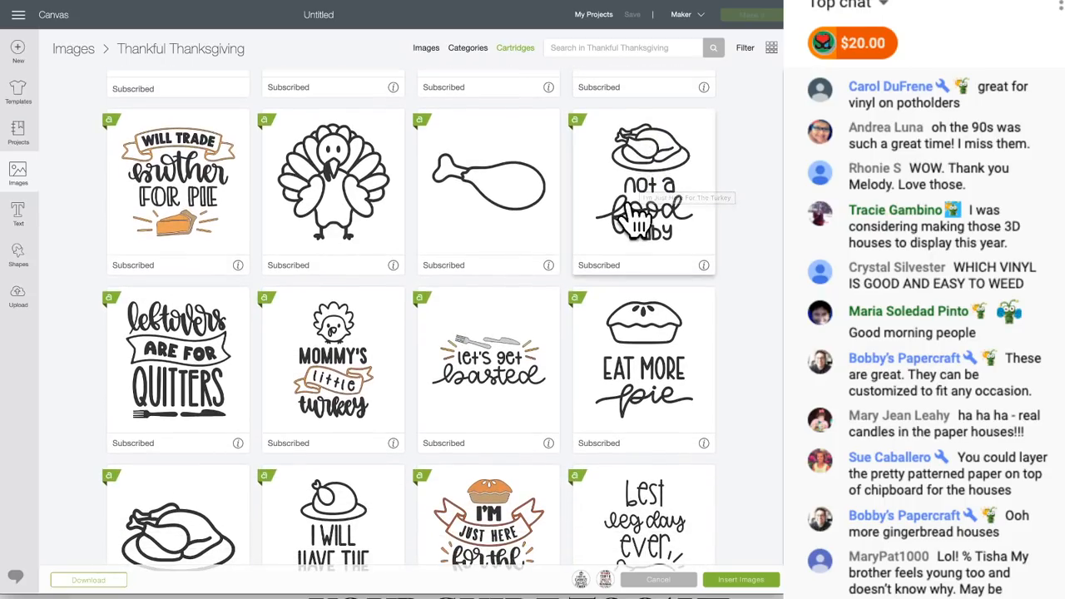
scroll(539, 345, "down", 6)
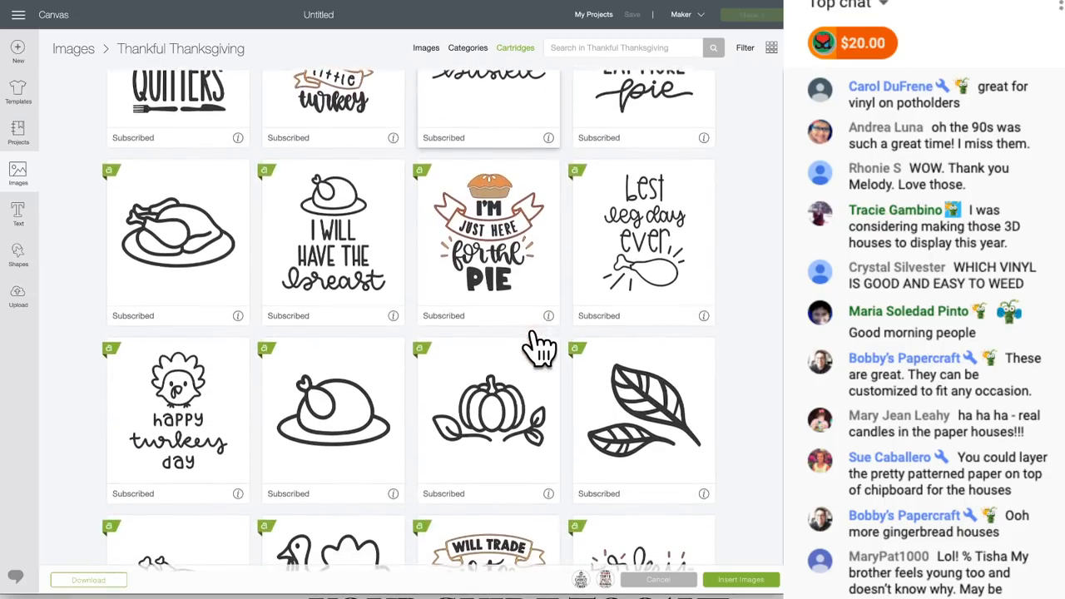
scroll(539, 345, "down", 3)
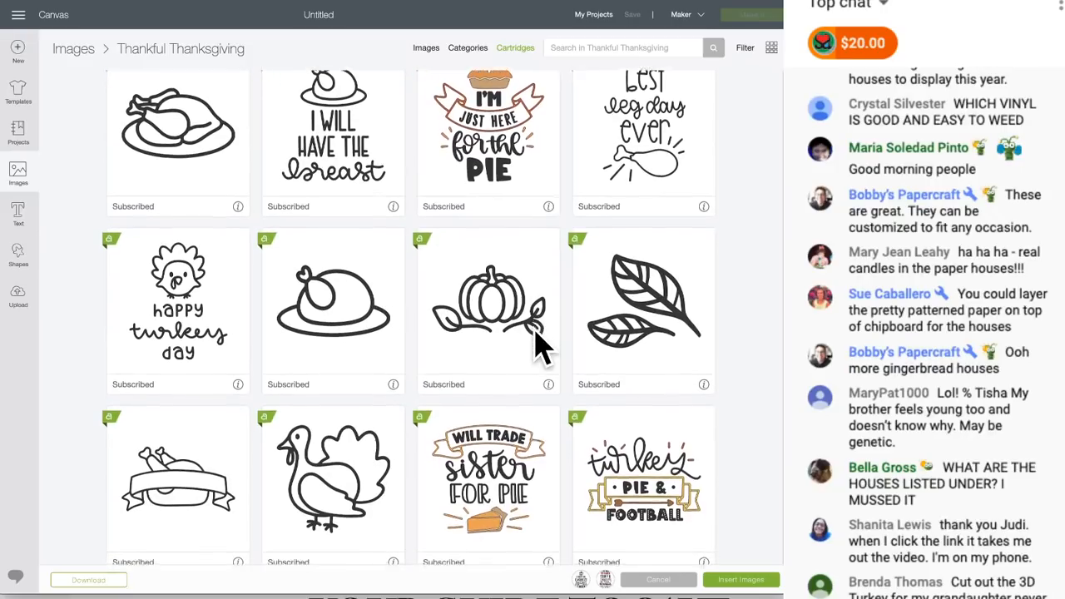
scroll(539, 346, "up", 2)
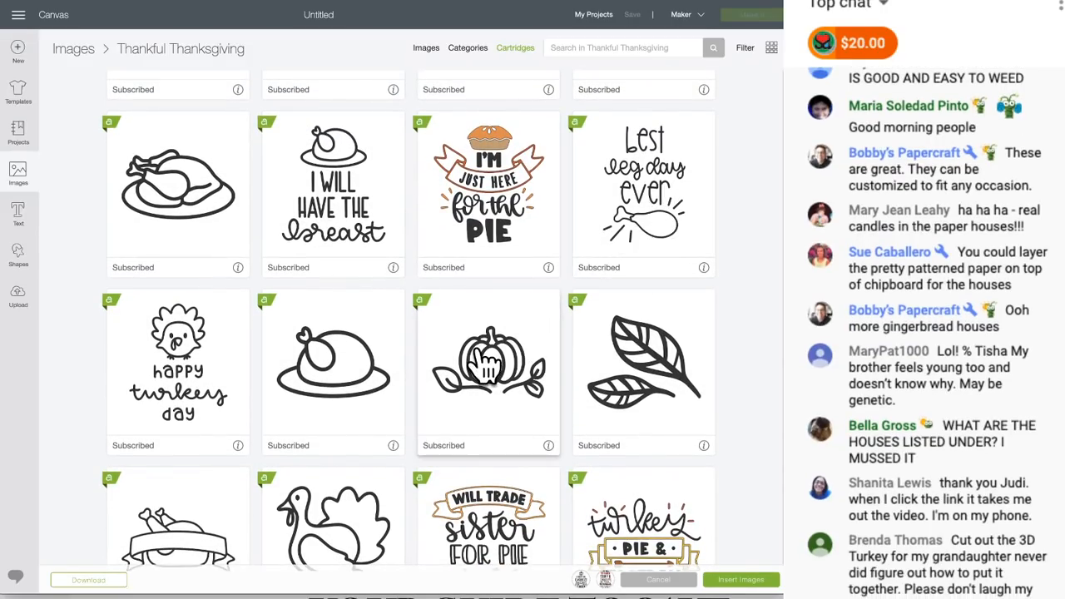
scroll(487, 297, "down", 10)
scroll(487, 359, "down", 9)
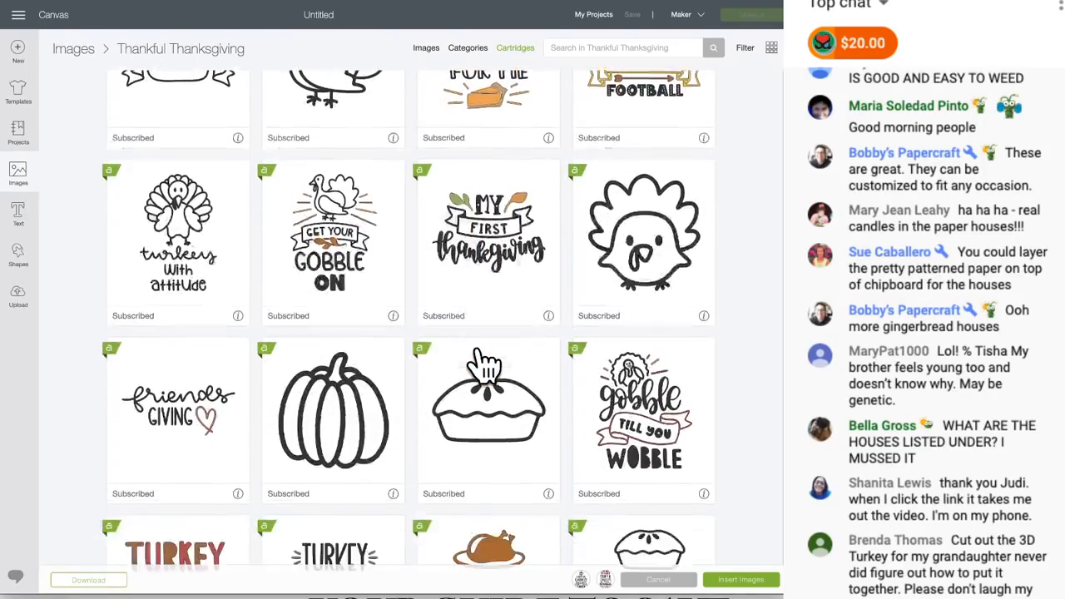
scroll(487, 359, "up", 1)
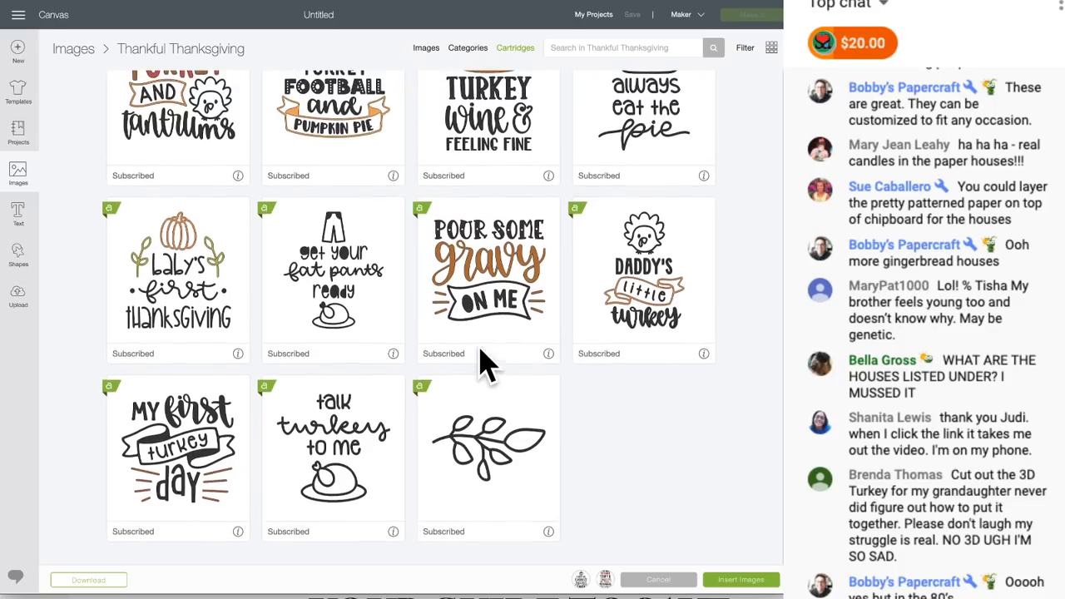
scroll(488, 359, "up", 5)
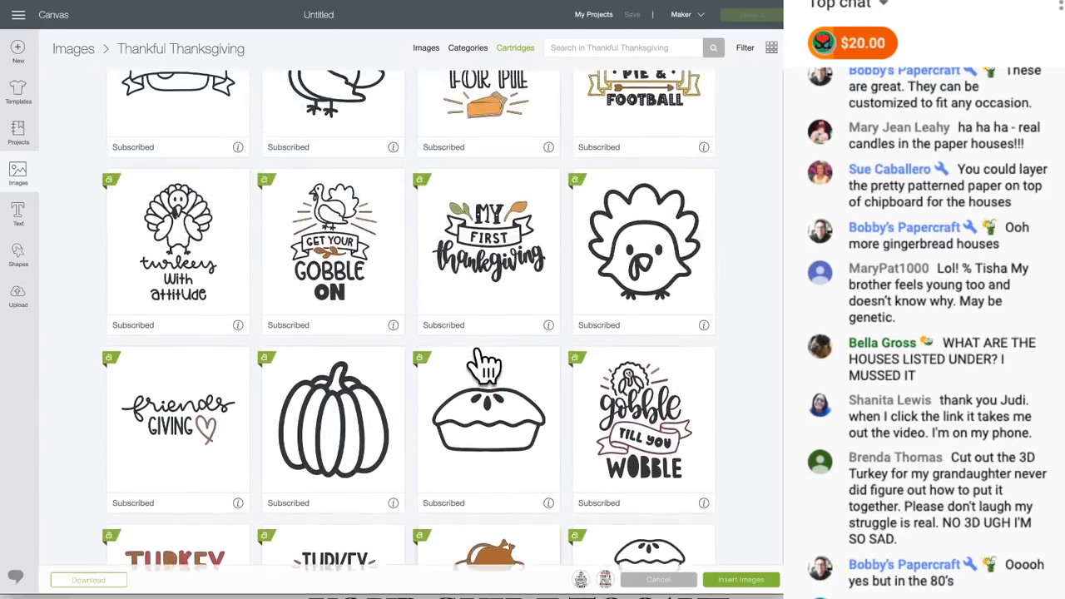
scroll(487, 359, "up", 1)
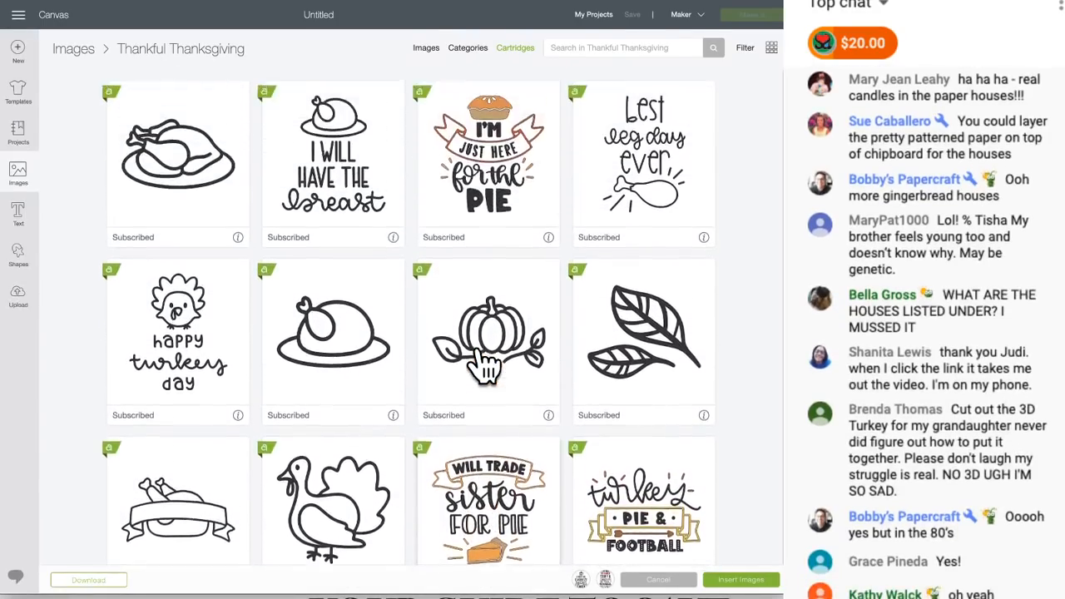
scroll(488, 359, "up", 3)
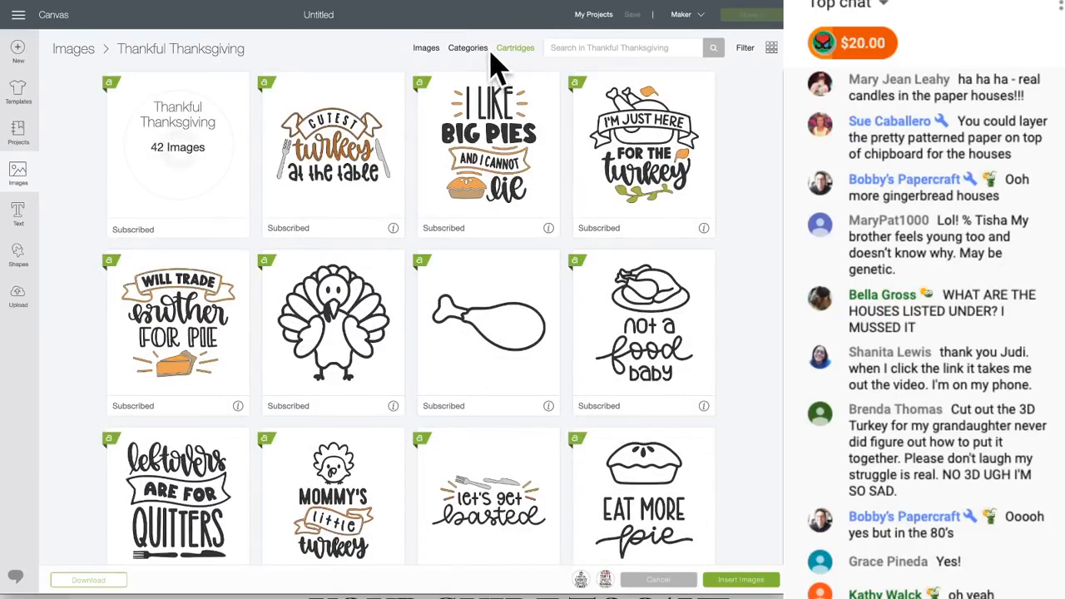
Step: Go back to the Recently Added category and browse its newest images for another holiday cartridge
left_click(470, 50)
left_click(487, 187)
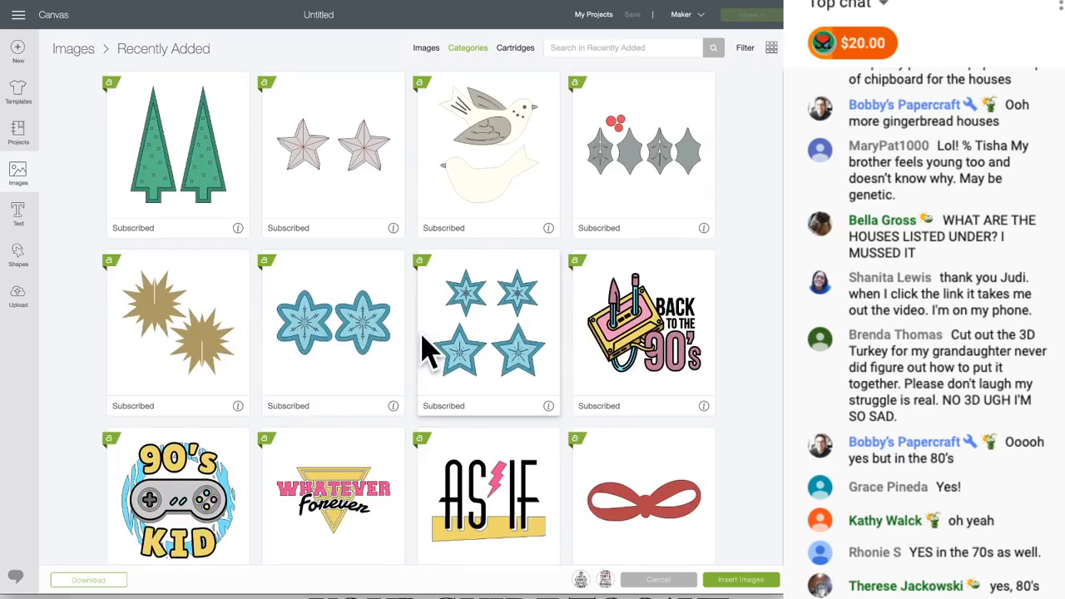
scroll(425, 349, "down", 10)
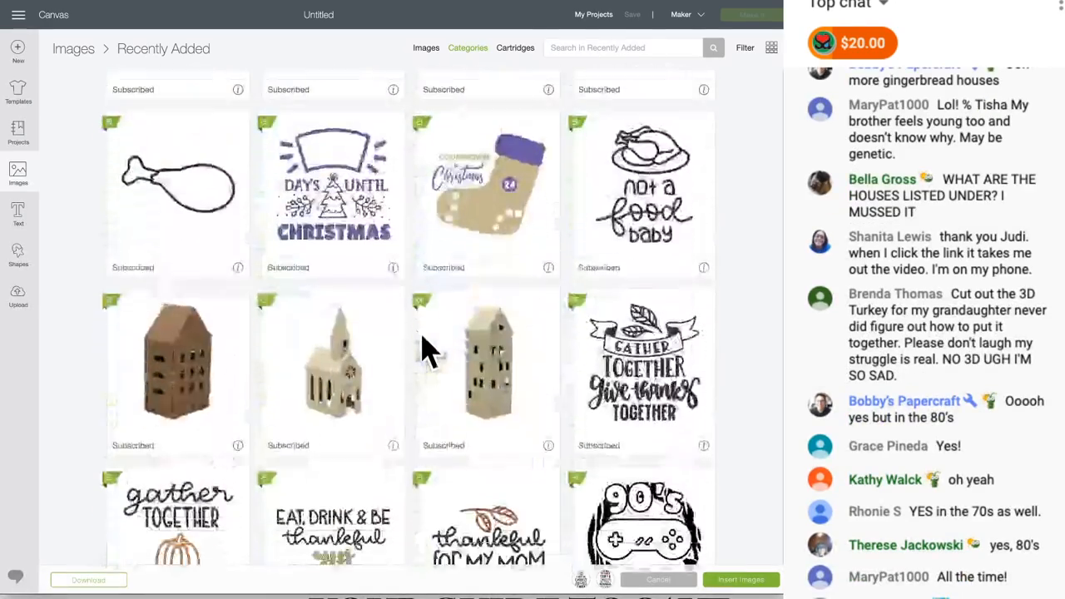
scroll(424, 349, "down", 5)
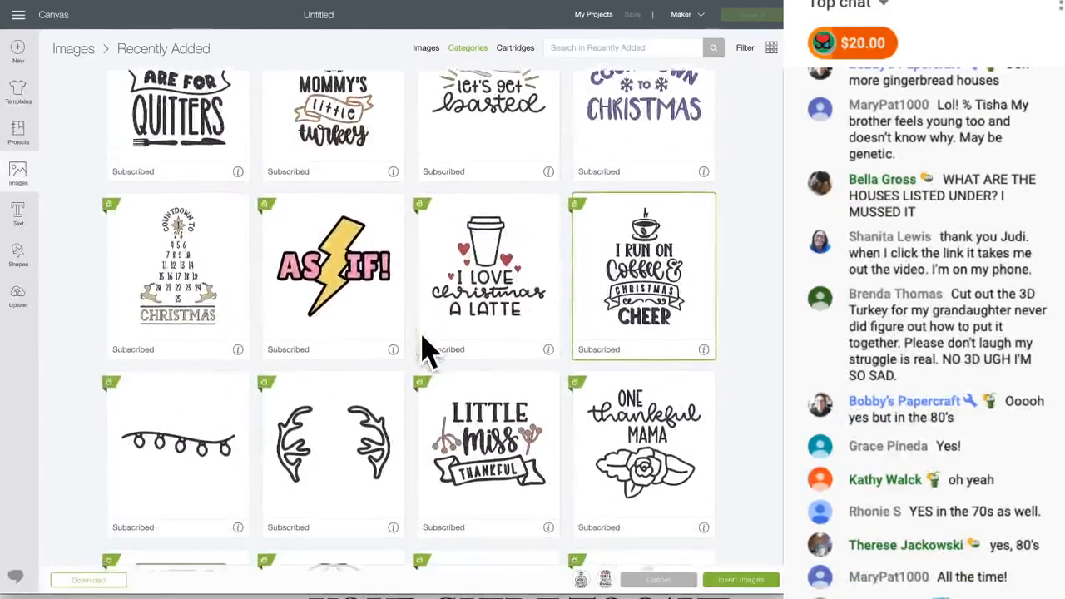
scroll(425, 349, "down", 1)
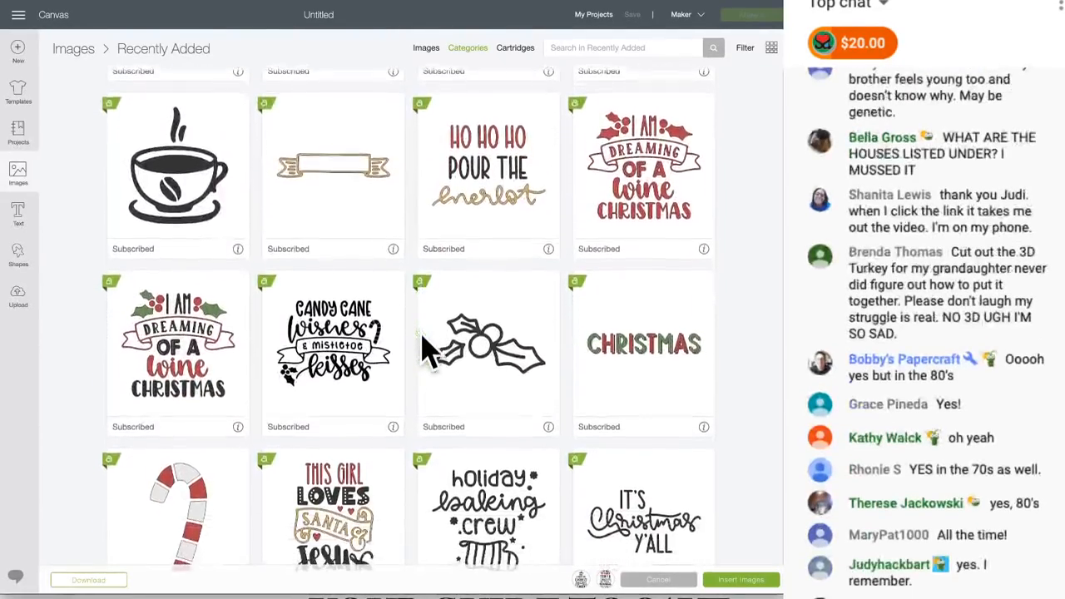
scroll(429, 350, "down", 1)
scroll(425, 350, "down", 1)
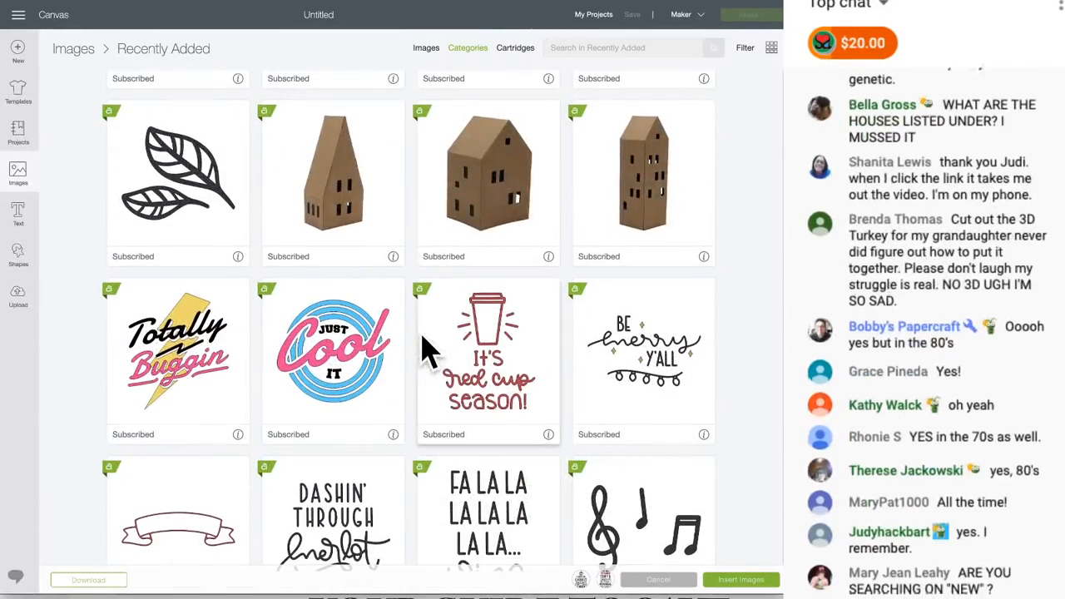
scroll(425, 350, "down", 1)
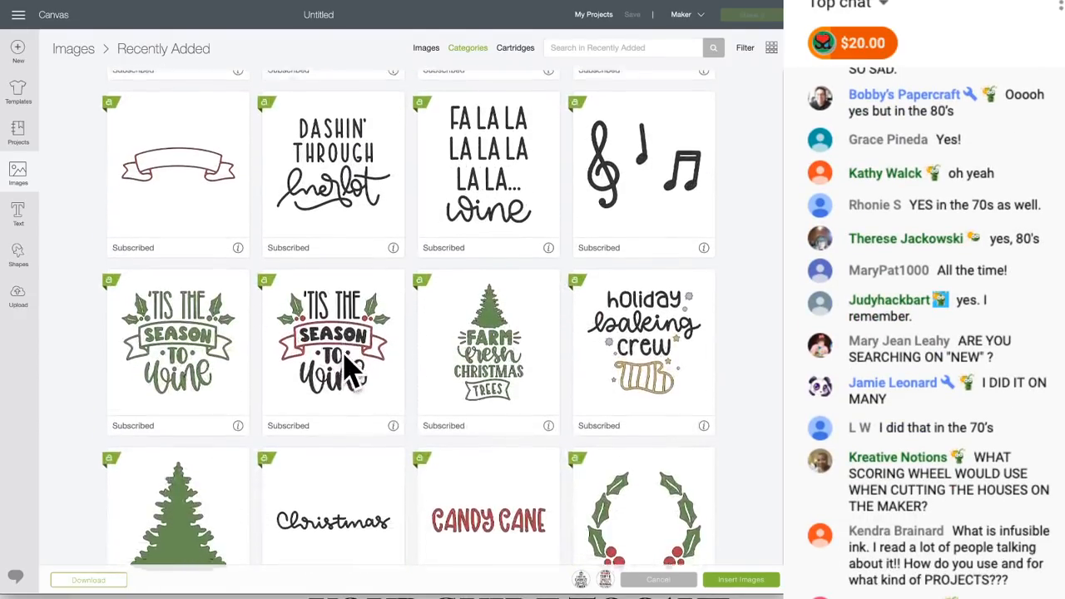
scroll(349, 369, "down", 4)
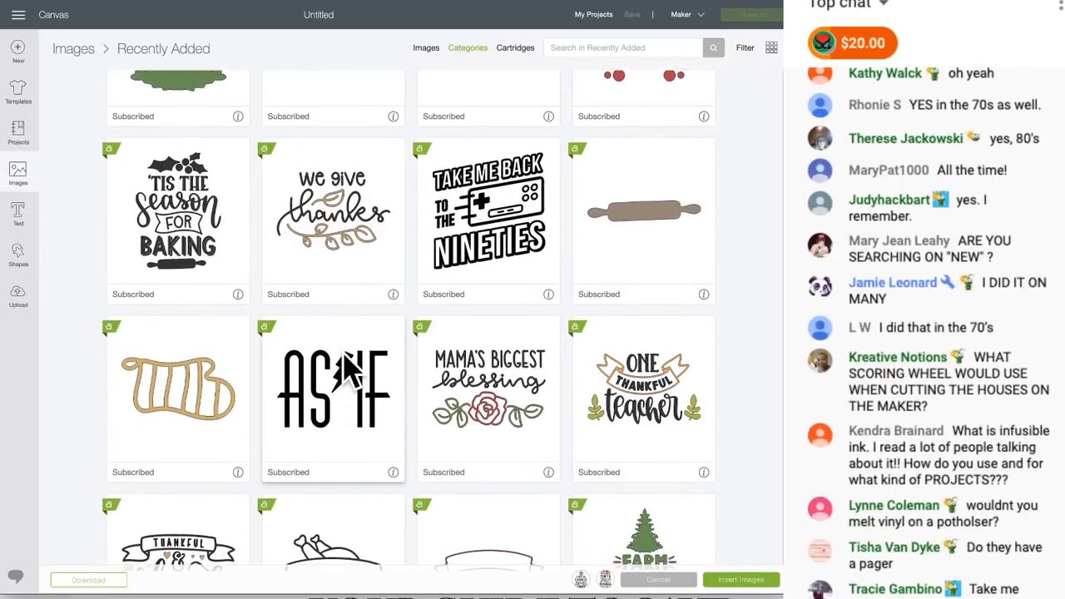
scroll(349, 368, "down", 10)
scroll(349, 368, "down", 10)
Step: Open the Days Until Christmas cartridge from the details of the snowflake Christmas Countdown image
scroll(350, 371, "up", 8)
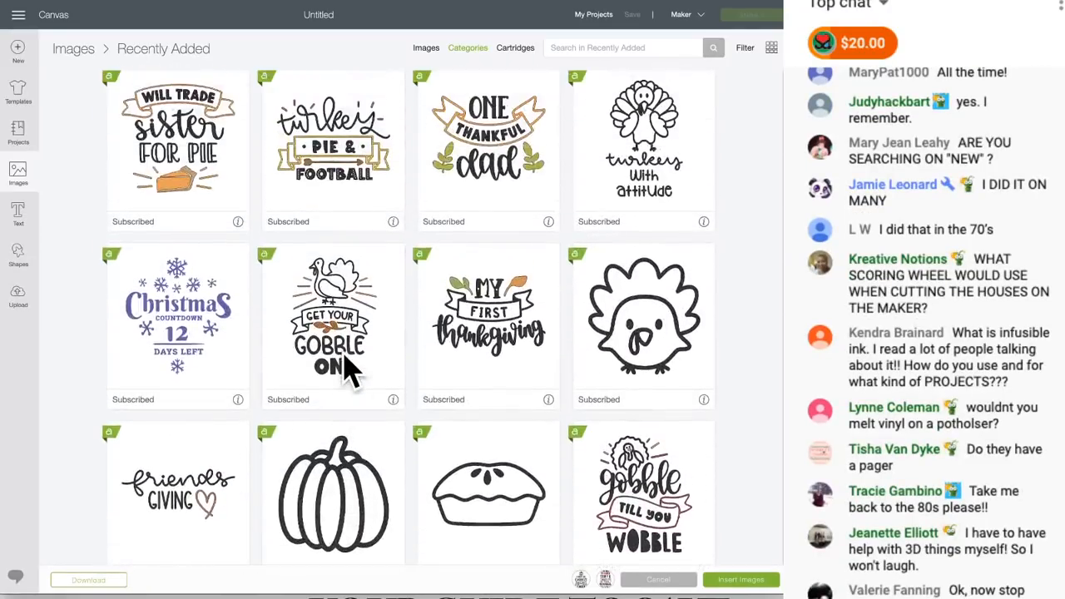
scroll(349, 368, "down", 7)
scroll(349, 370, "up", 4)
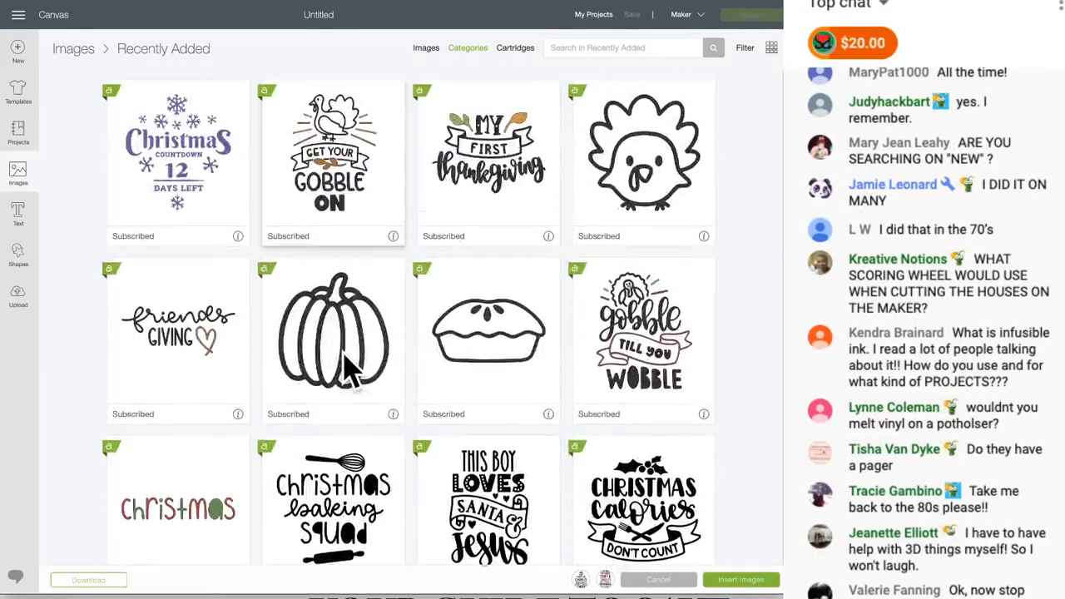
mouse_move(237, 238)
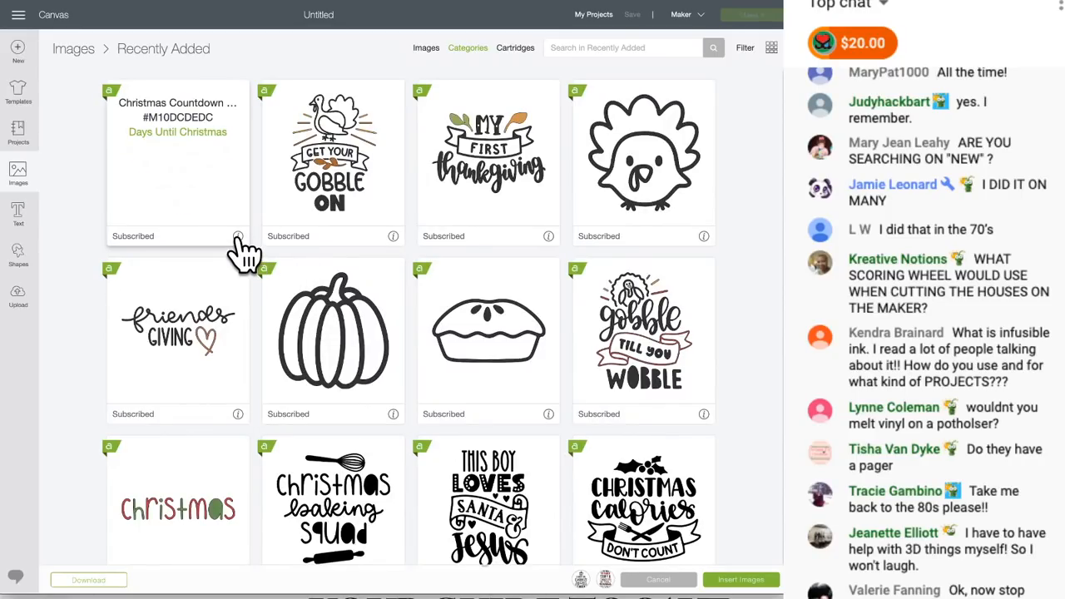
left_click(204, 133)
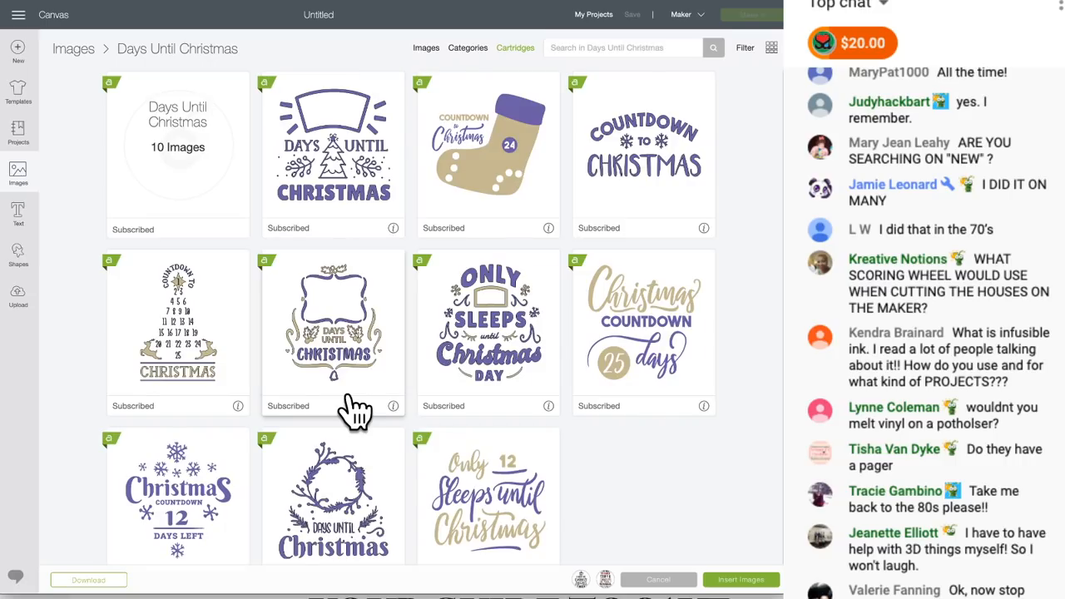
Step: Look over the countdown designs in the Days Until Christmas cartridge
scroll(353, 407, "down", 1)
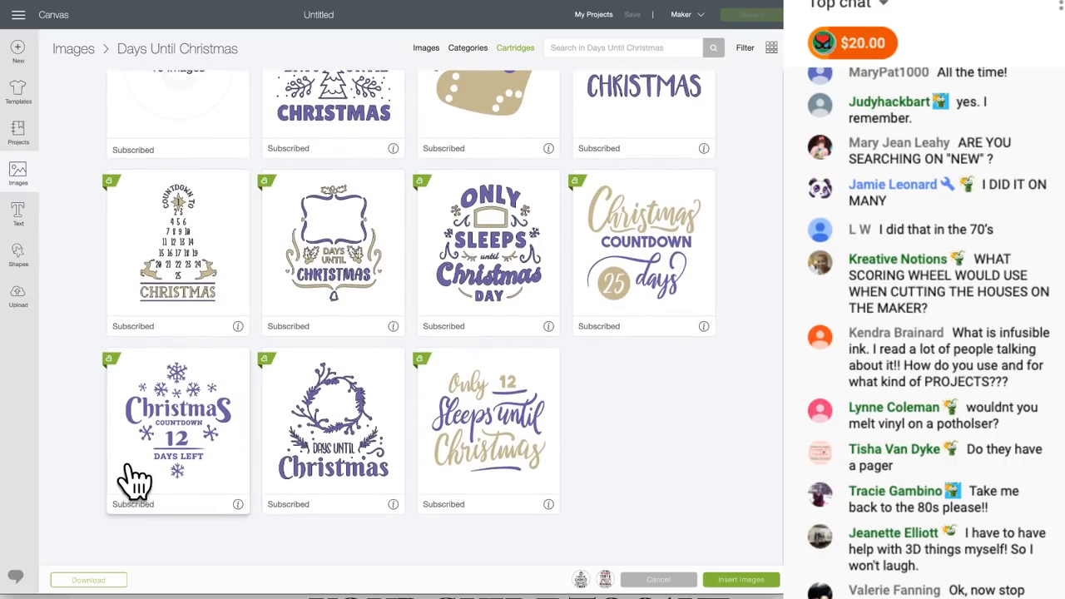
scroll(468, 352, "up", 1)
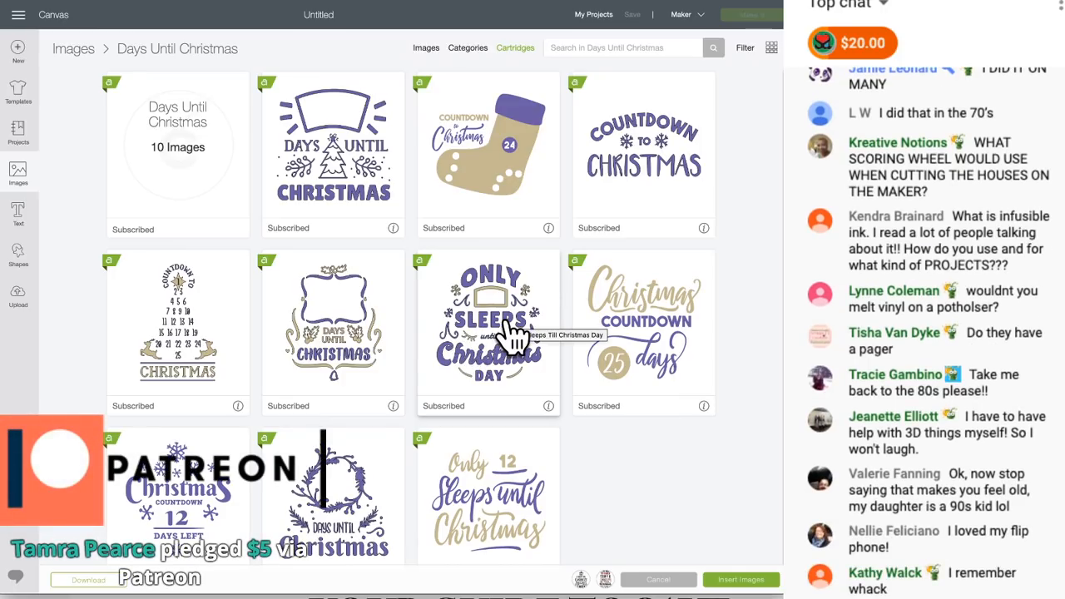
scroll(468, 341, "down", 1)
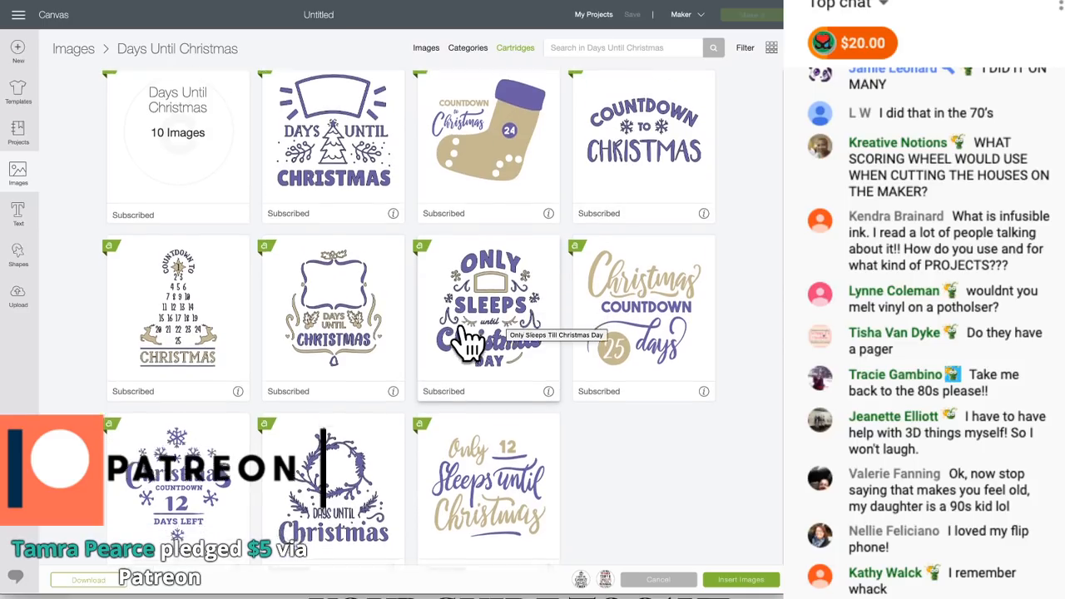
Step: Return to the Recently Added category and insert the selected coffee and Christmas movies images on the canvas
scroll(468, 341, "up", 1)
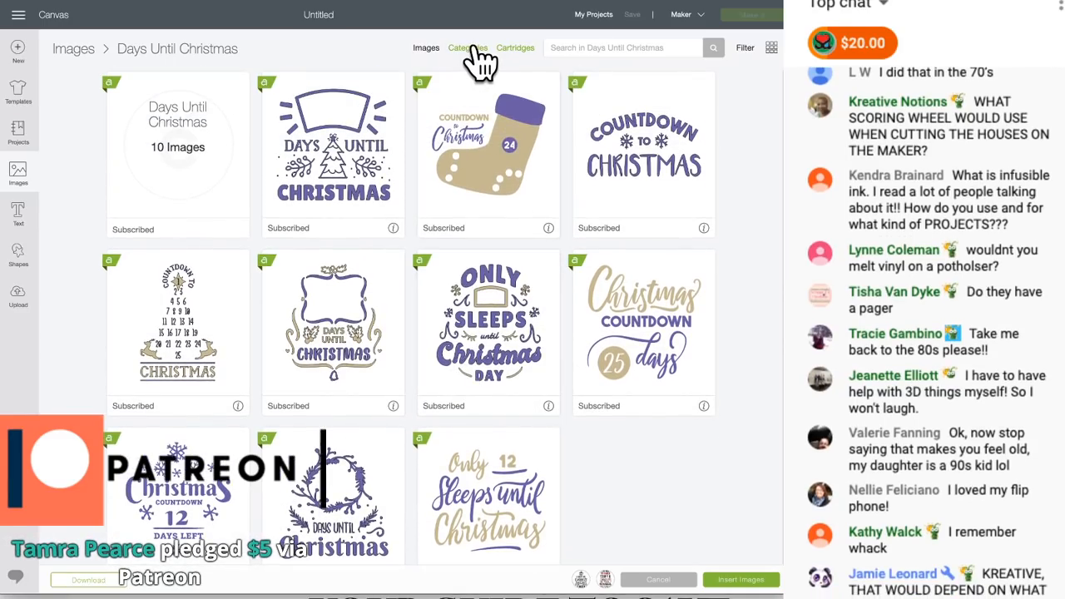
left_click(468, 49)
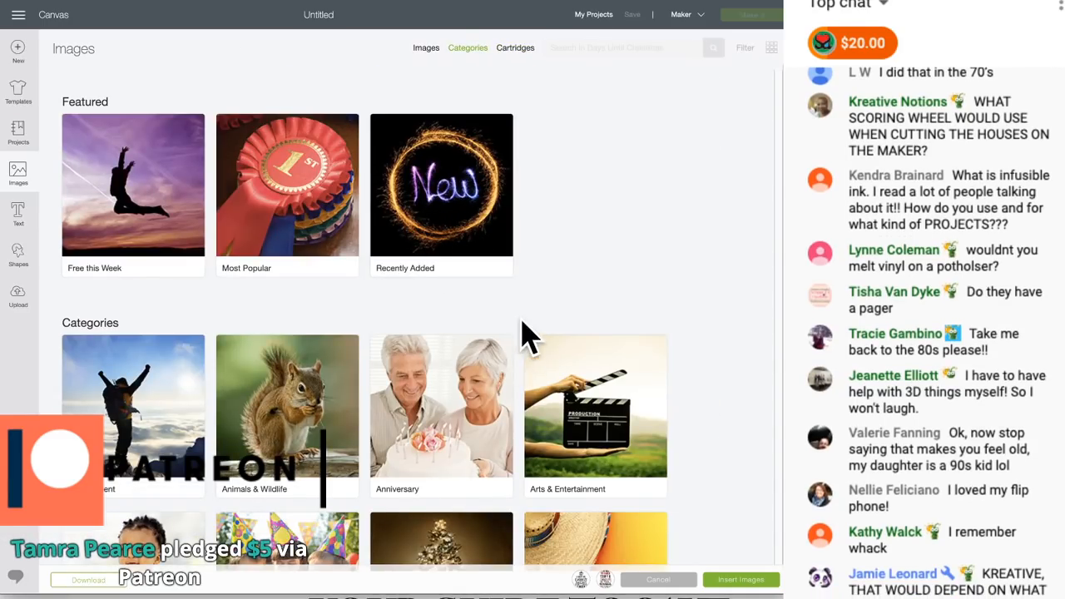
left_click(433, 218)
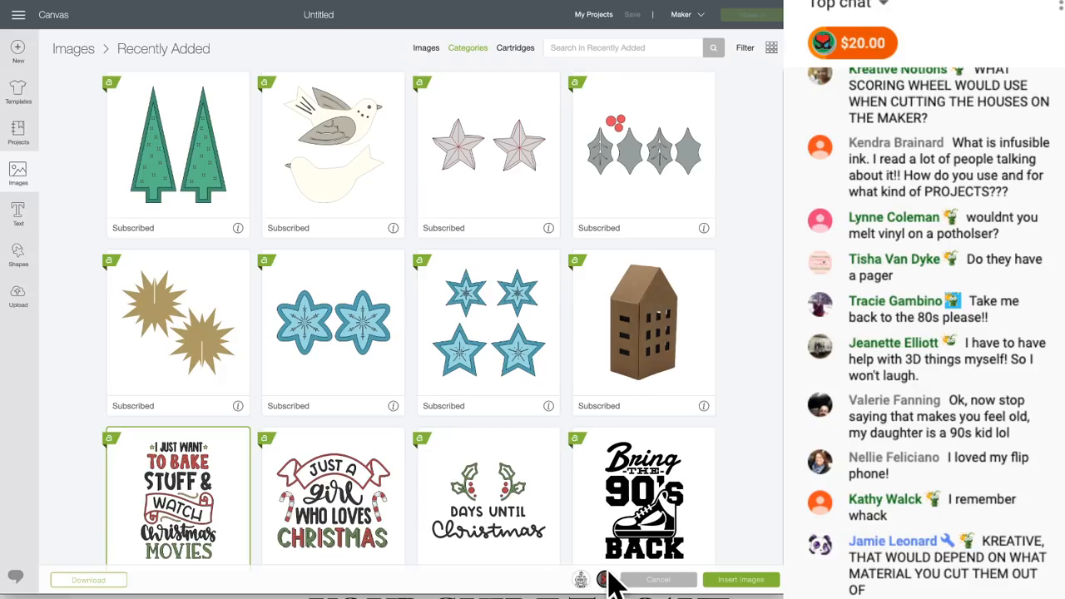
left_click(742, 580)
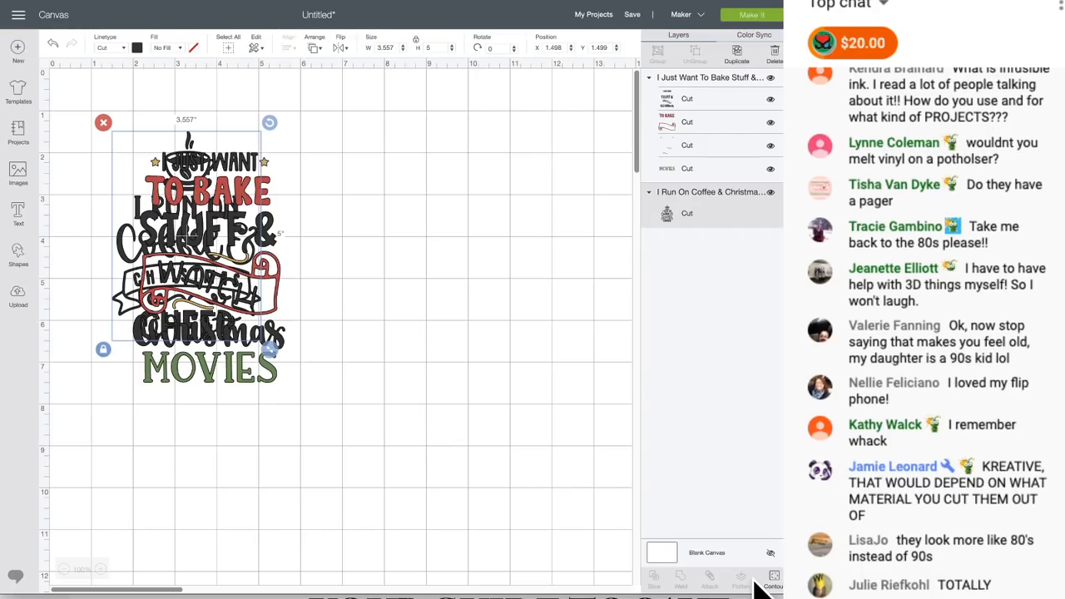
Step: Separate the overlapping designs, placing the baking one at about X 6.8, Y 1.5 and the coffee one at about X 1, Y 1.7
left_click_drag(196, 240, 397, 228)
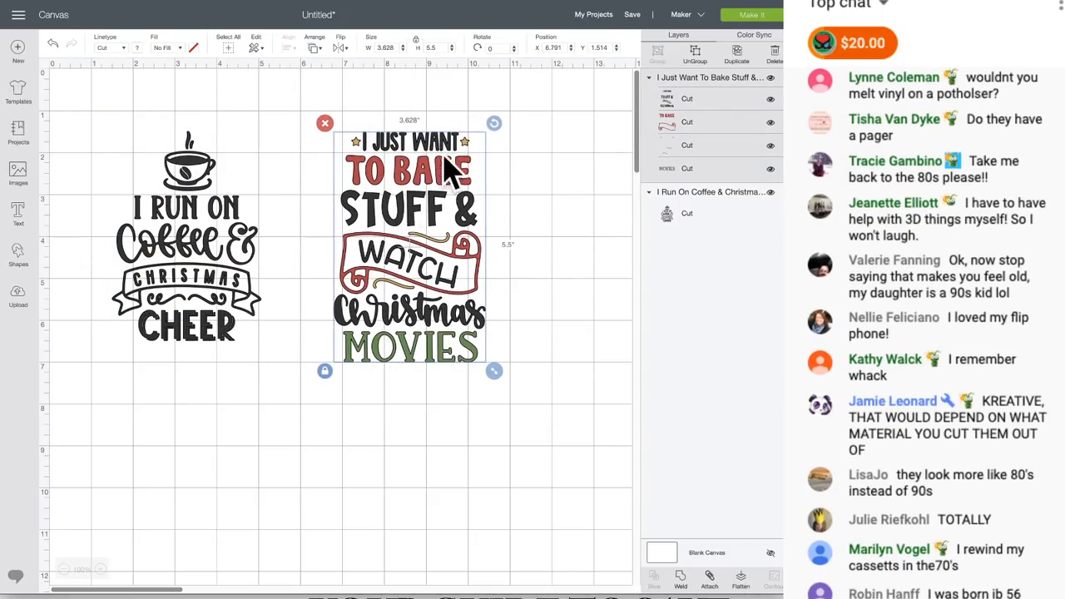
left_click(207, 174)
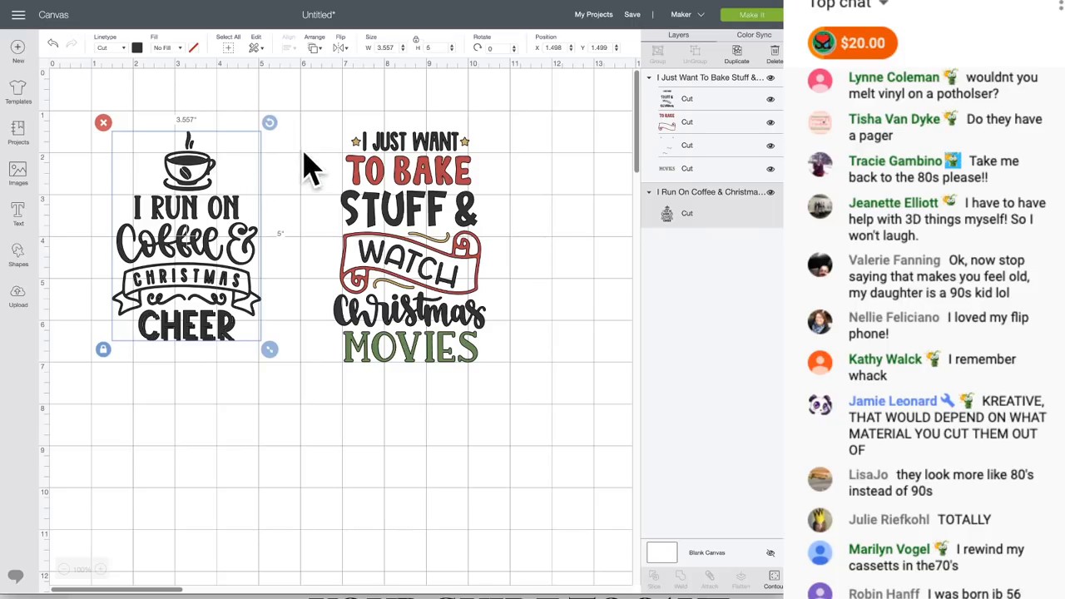
left_click_drag(209, 178, 183, 172)
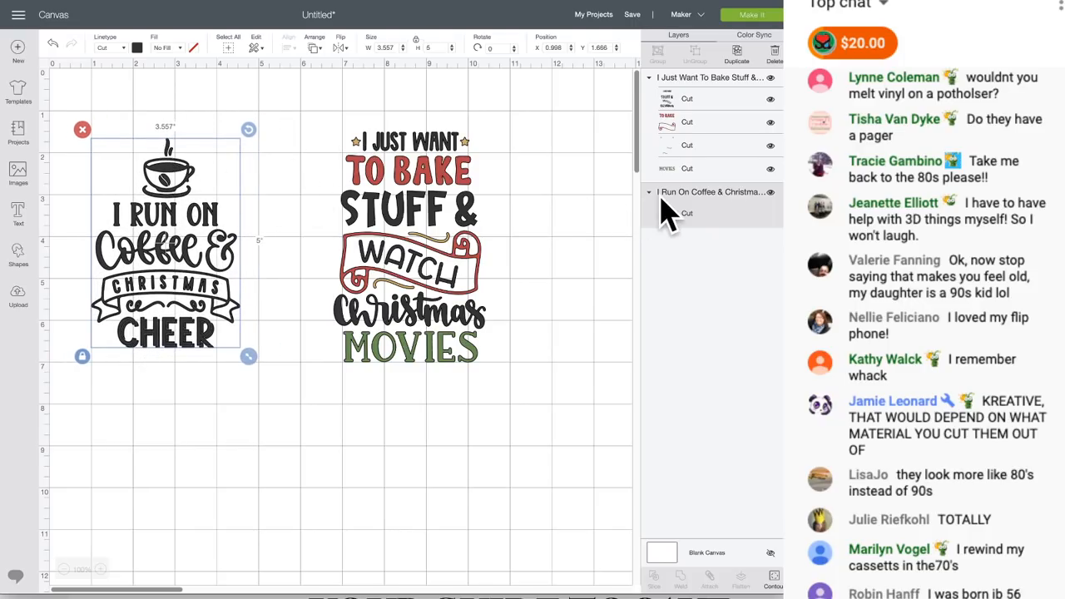
Step: Hide the coffee design and move the baking design to about X 4.4, Y 1.8
left_click(771, 192)
left_click_drag(412, 177, 312, 193)
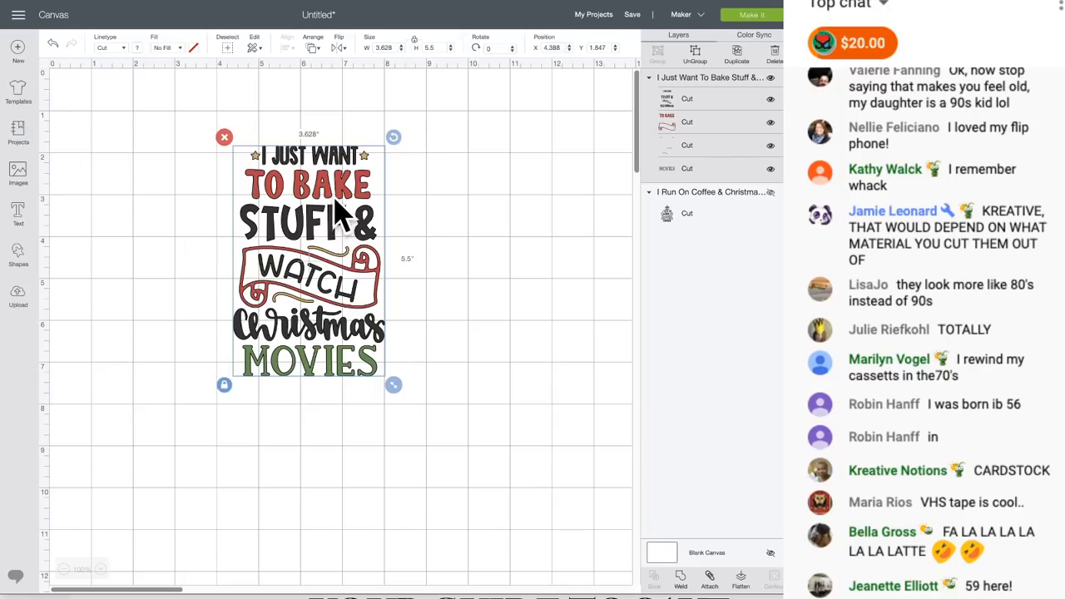
Step: Examine how the baking design is split by color across the four cutting mats, and return to the canvas
left_click(751, 17)
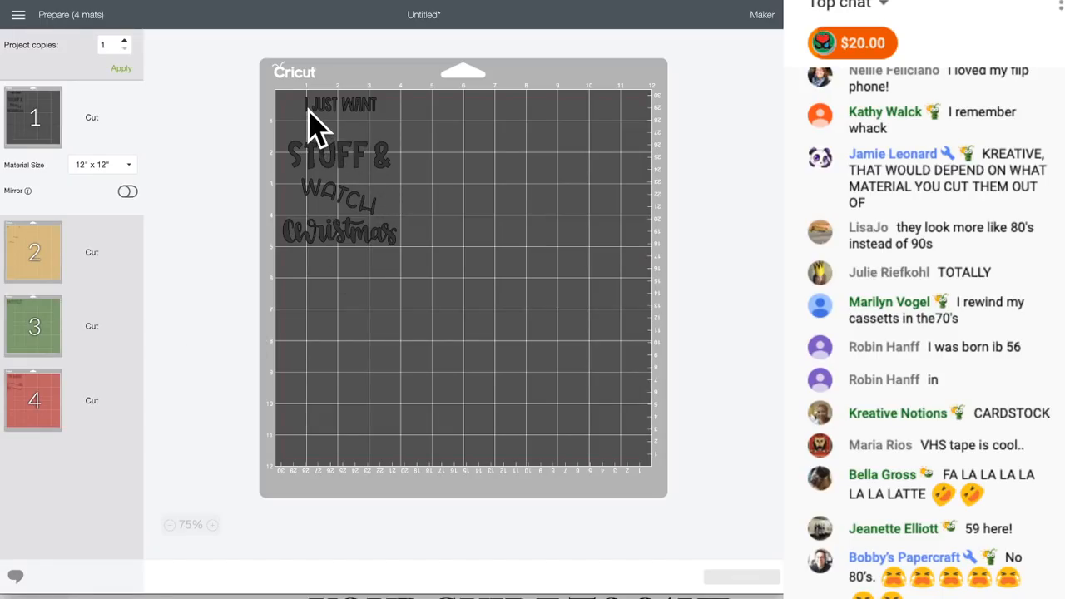
mouse_move(326, 171)
left_mouse_down()
mouse_move(352, 167)
mouse_move(320, 171)
left_mouse_up()
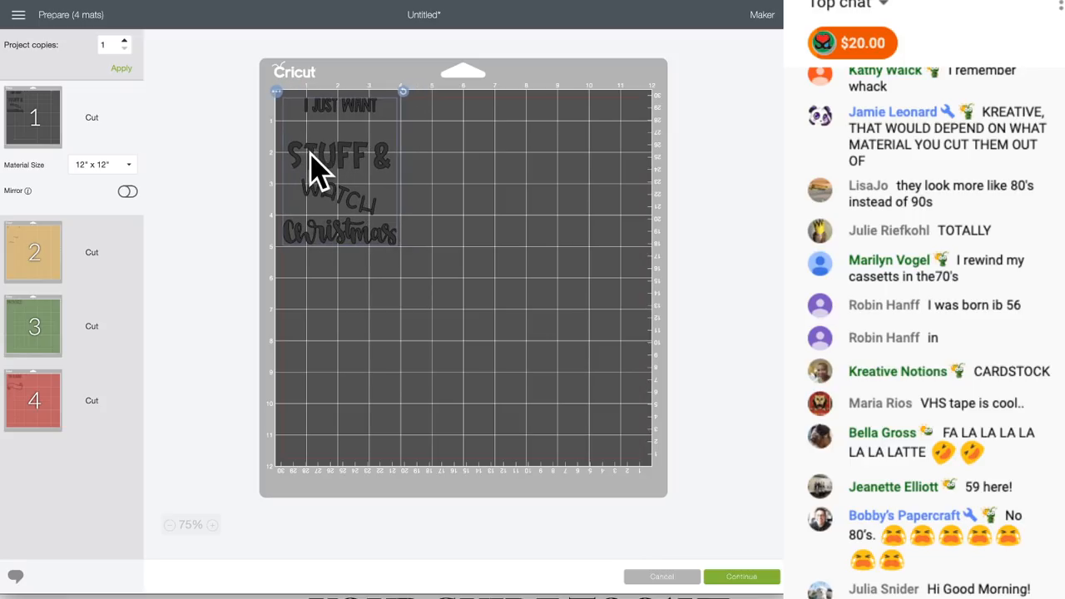
left_click(48, 245)
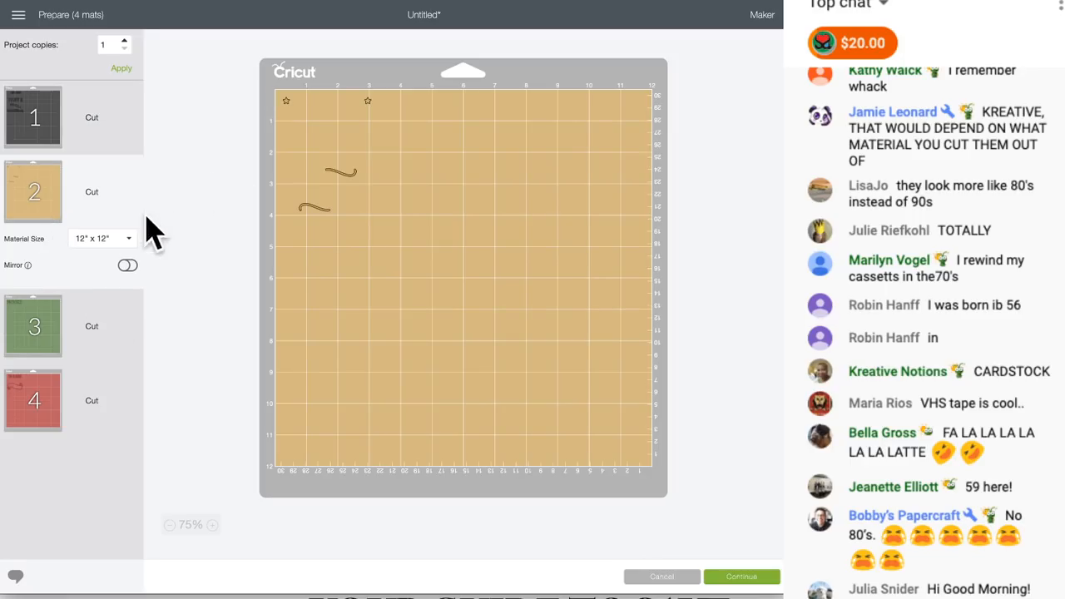
left_click(46, 121)
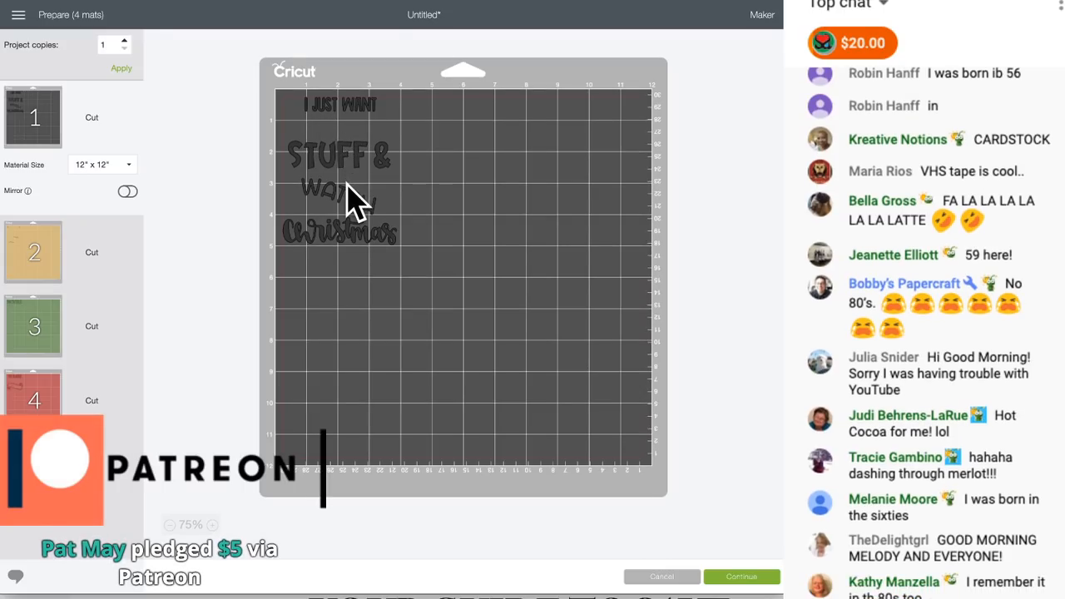
left_click(35, 254)
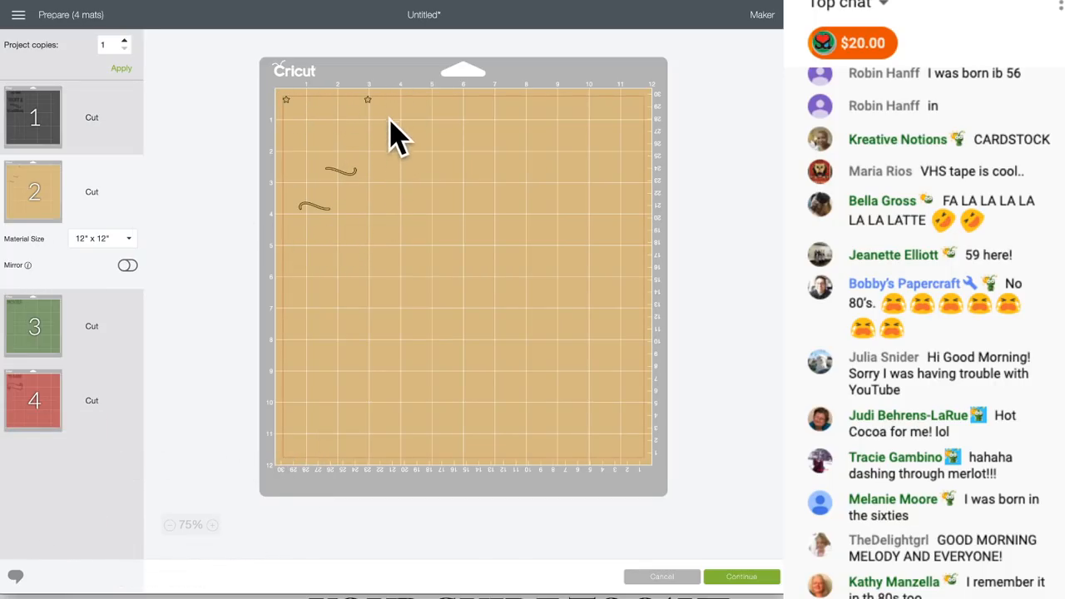
left_click(29, 341)
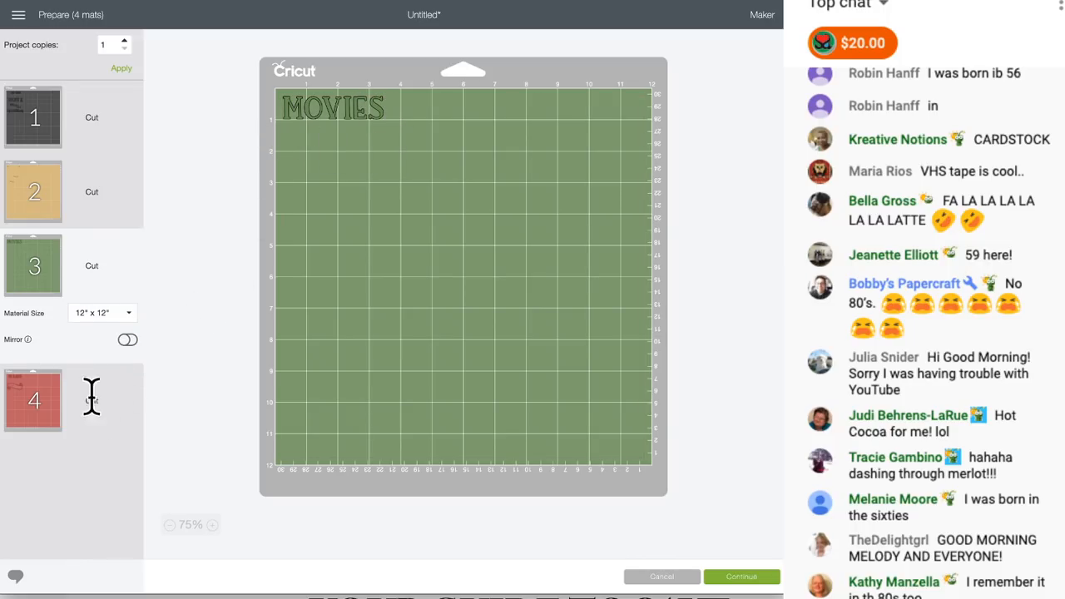
left_click(32, 399)
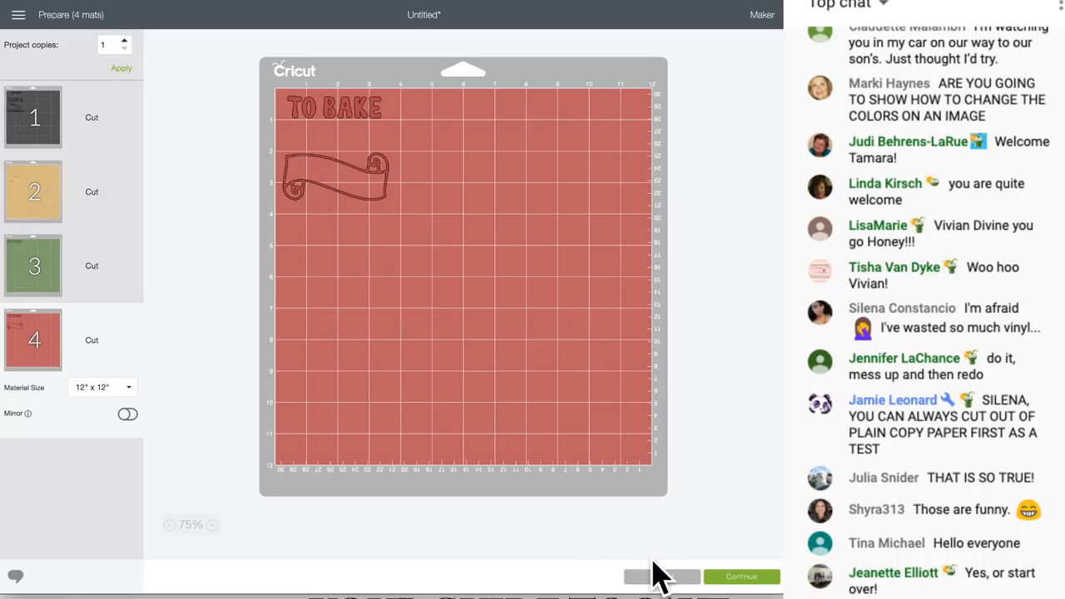
left_click(675, 578)
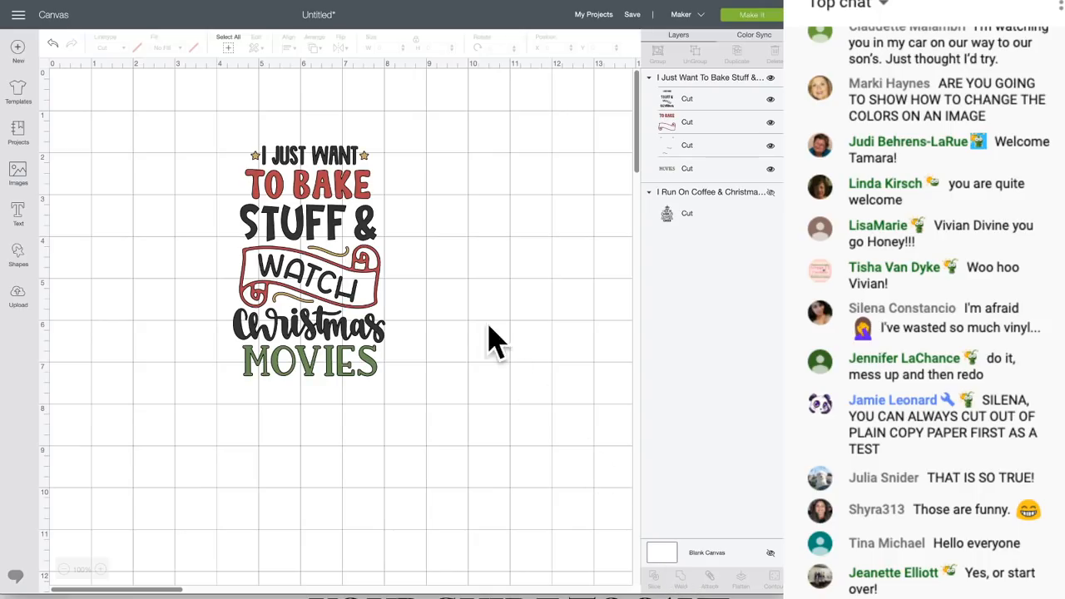
Step: Move the baking design to about X 3.2, Y 2.4 and recolor its "TO BAKE" and banner layer purple
left_click_drag(288, 209, 235, 218)
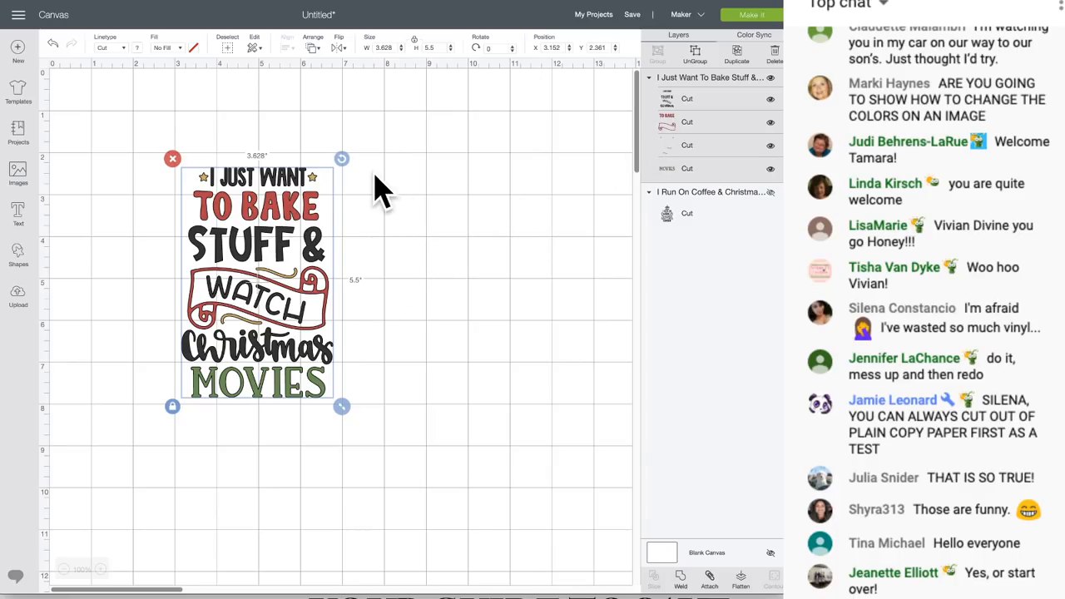
left_click(668, 125)
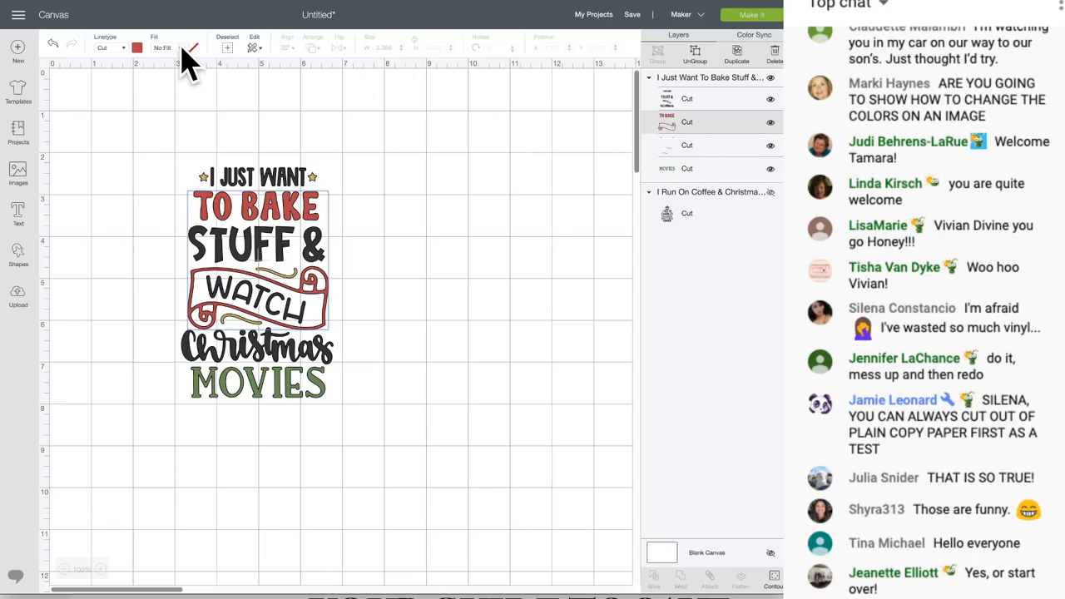
left_click(139, 49)
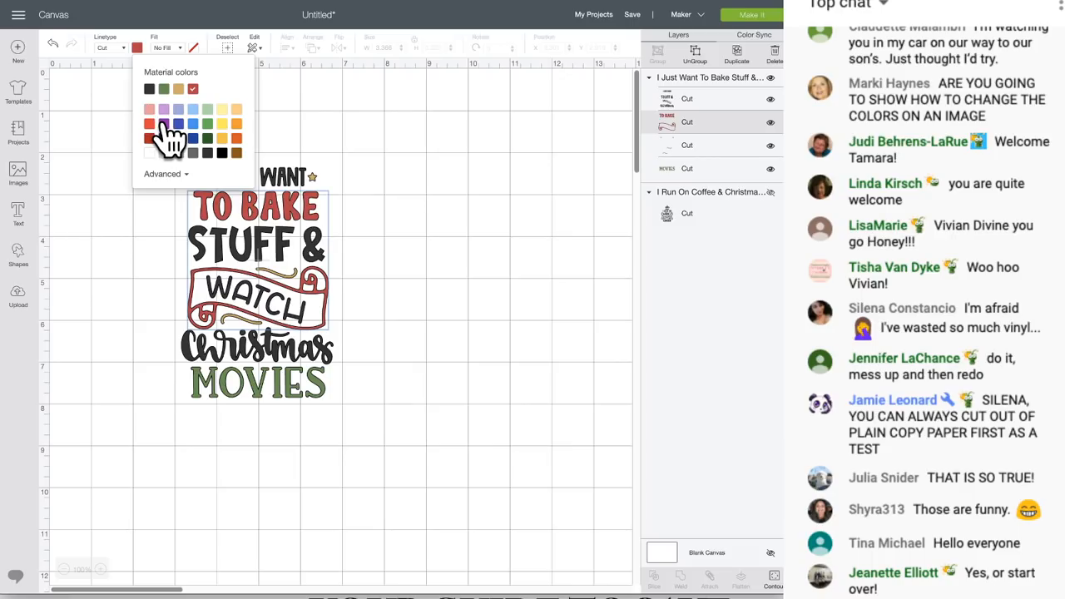
left_click(463, 158)
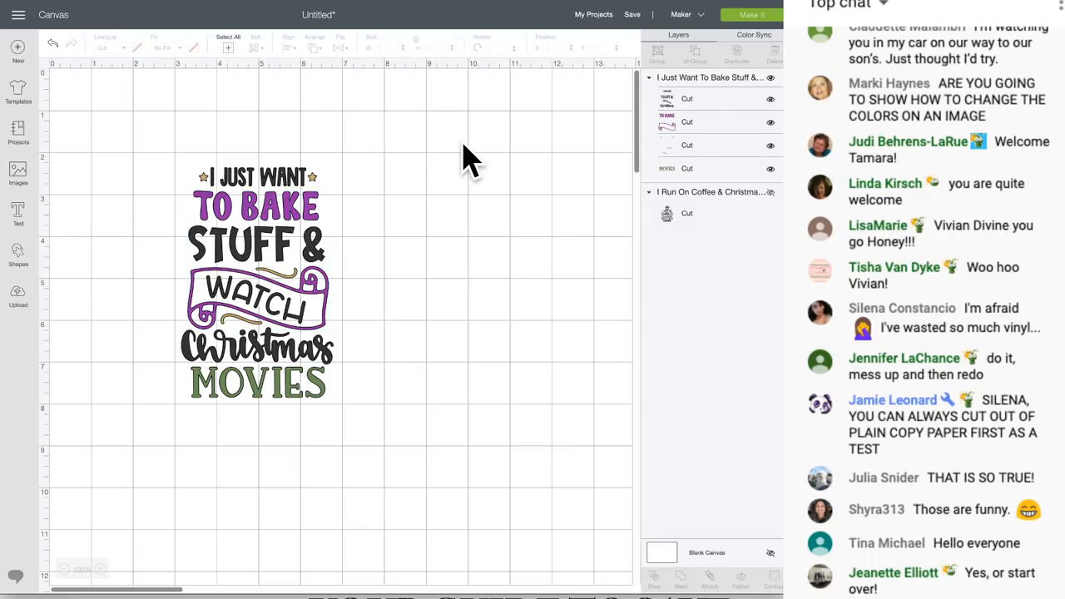
Step: Recolor the "MOVIES" layer of the baking design yellow
left_click(680, 171)
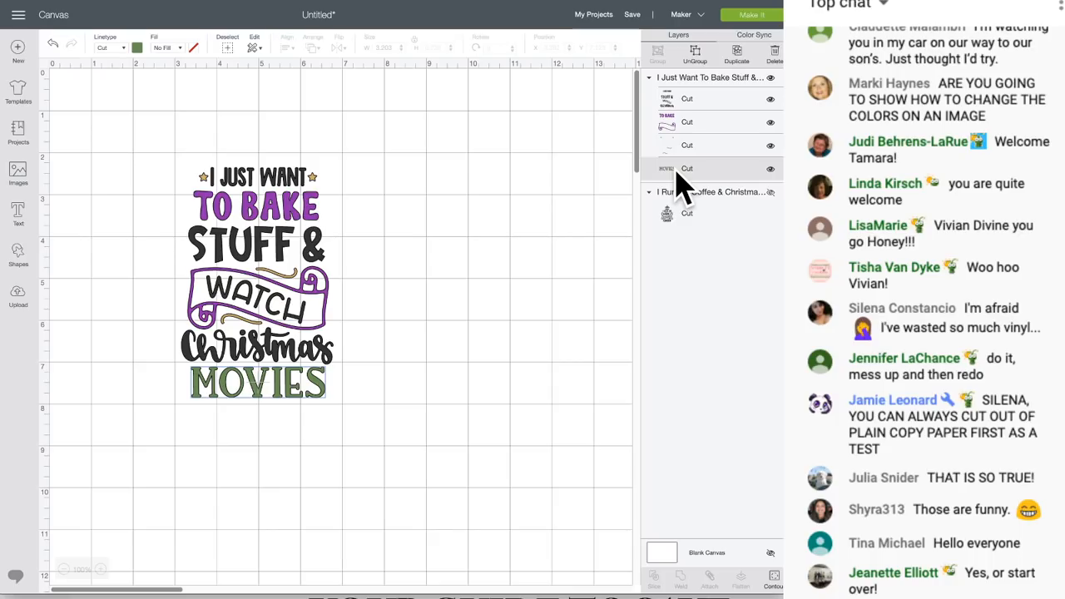
left_click(136, 47)
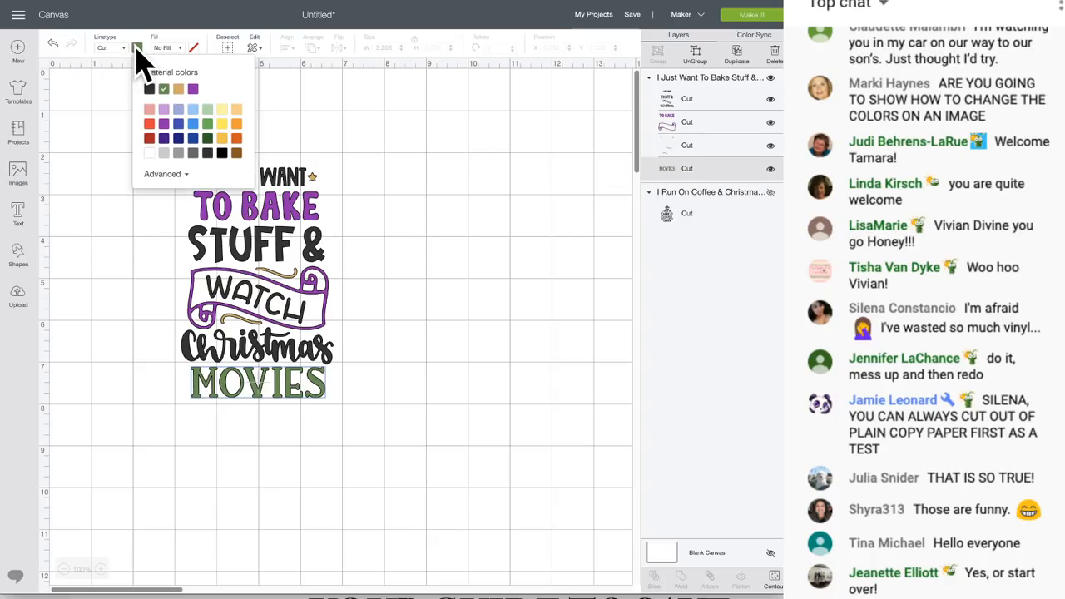
left_click(222, 125)
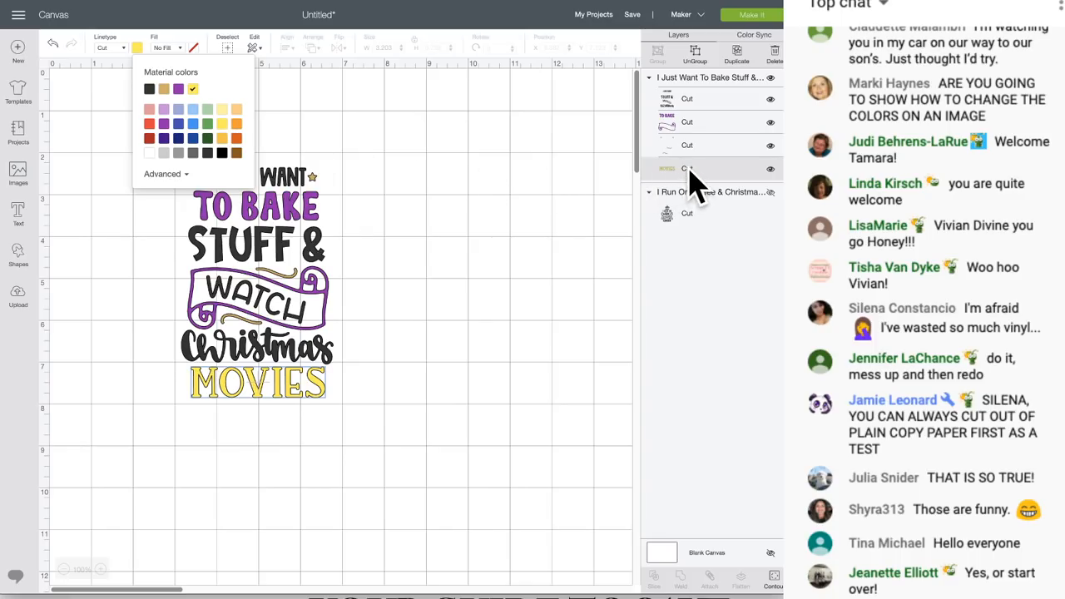
Step: Recolor the baking design's black lettering layer dark orange and check the new colors on the cutting mats
left_click(689, 106)
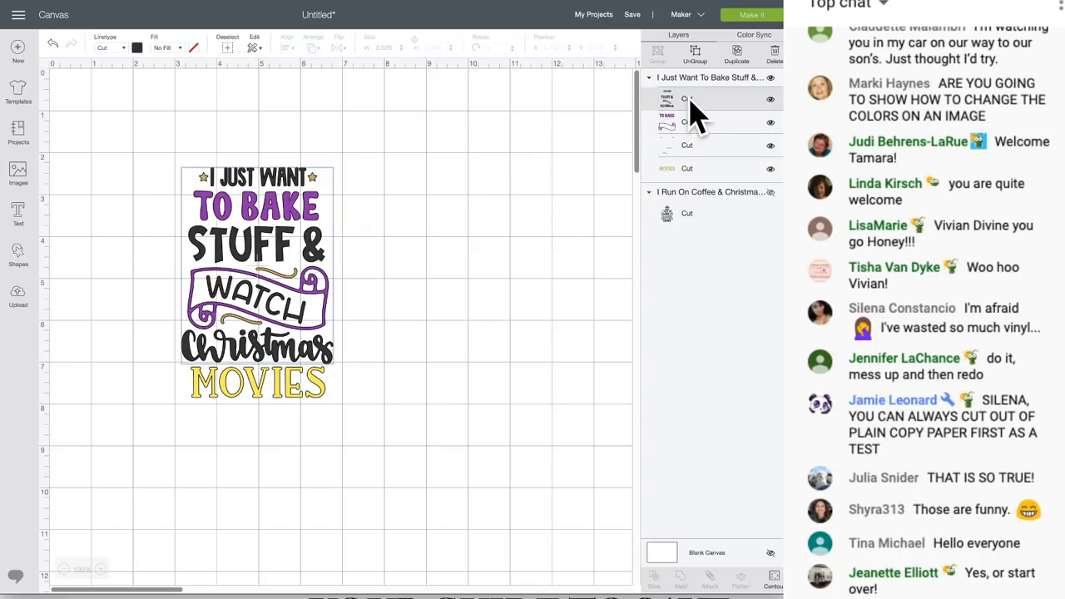
left_click(137, 48)
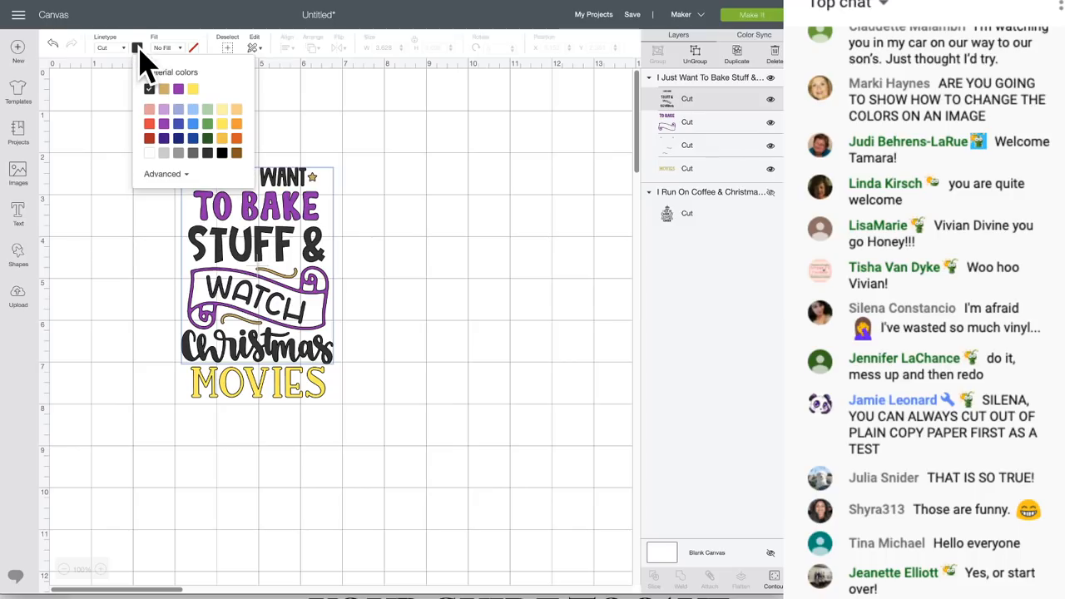
left_click(237, 139)
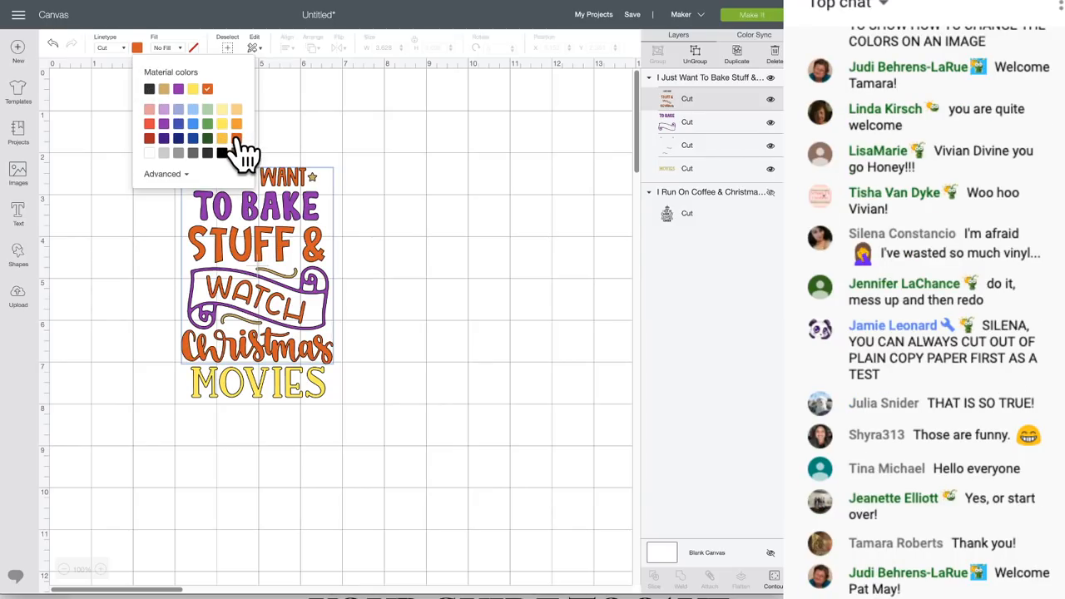
left_click(571, 174)
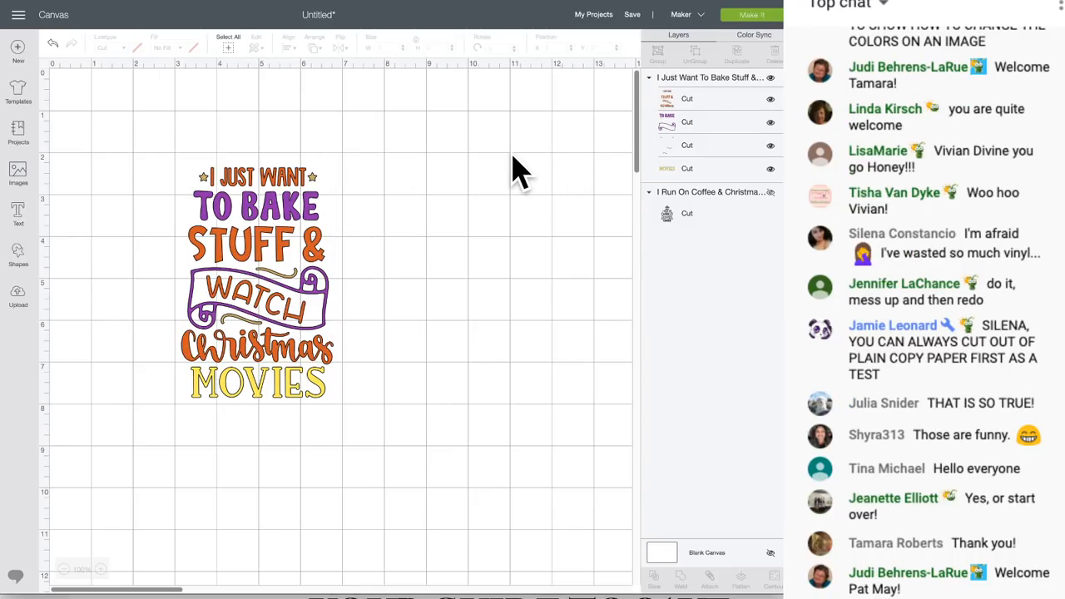
left_click(748, 18)
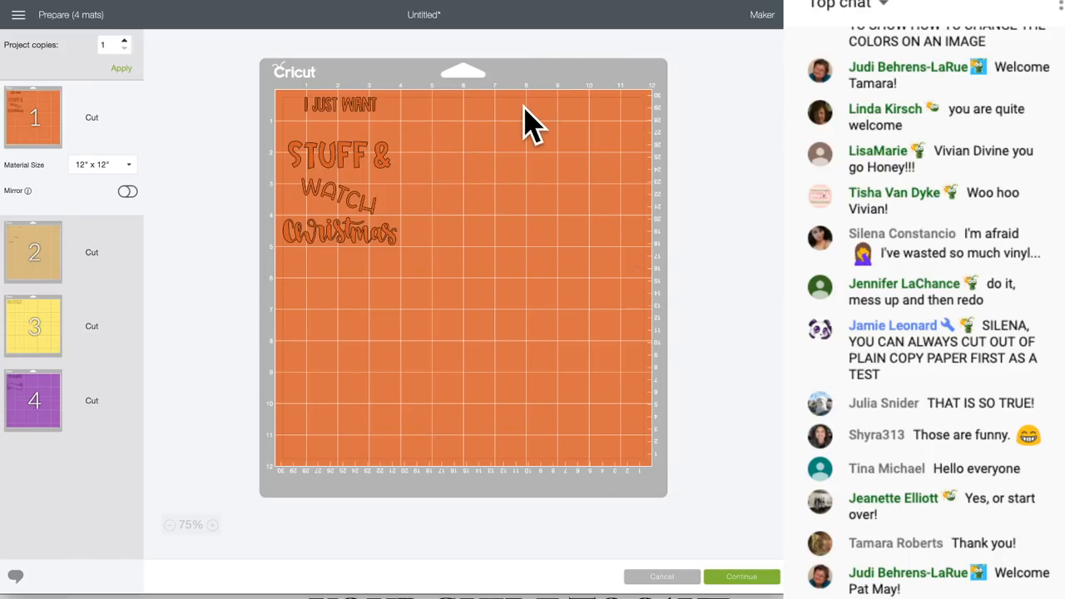
left_click(660, 579)
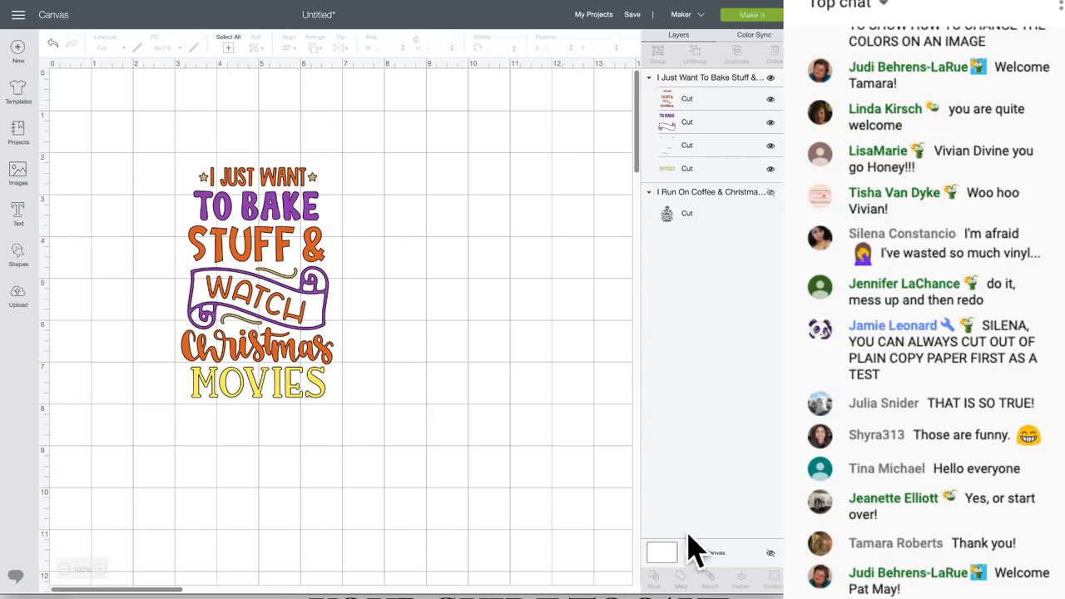
Step: Show the coffee design again and hide the entire baking design
left_click(681, 222)
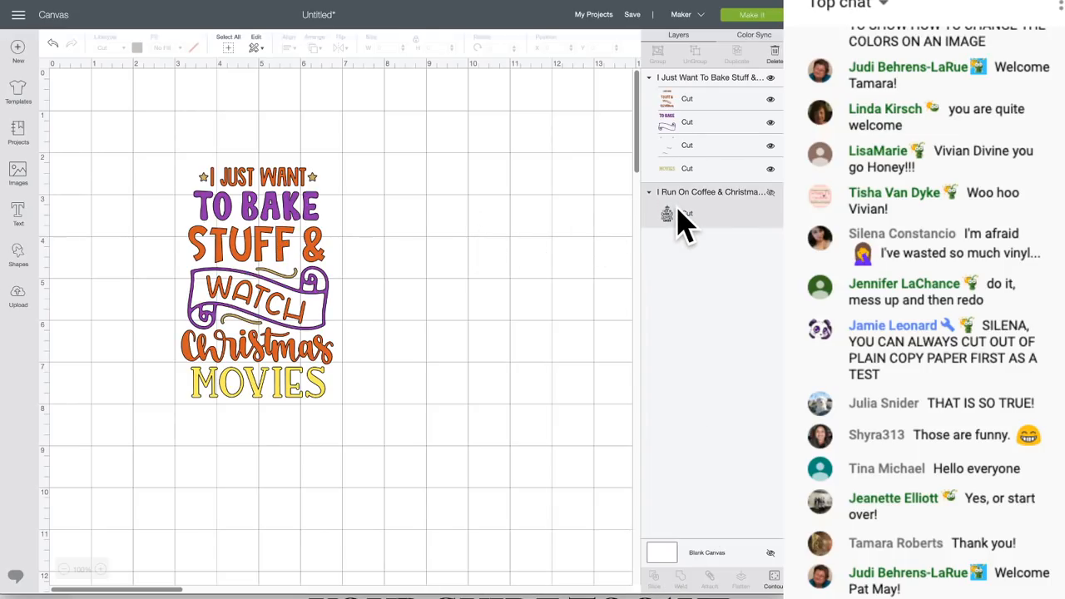
left_click(769, 193)
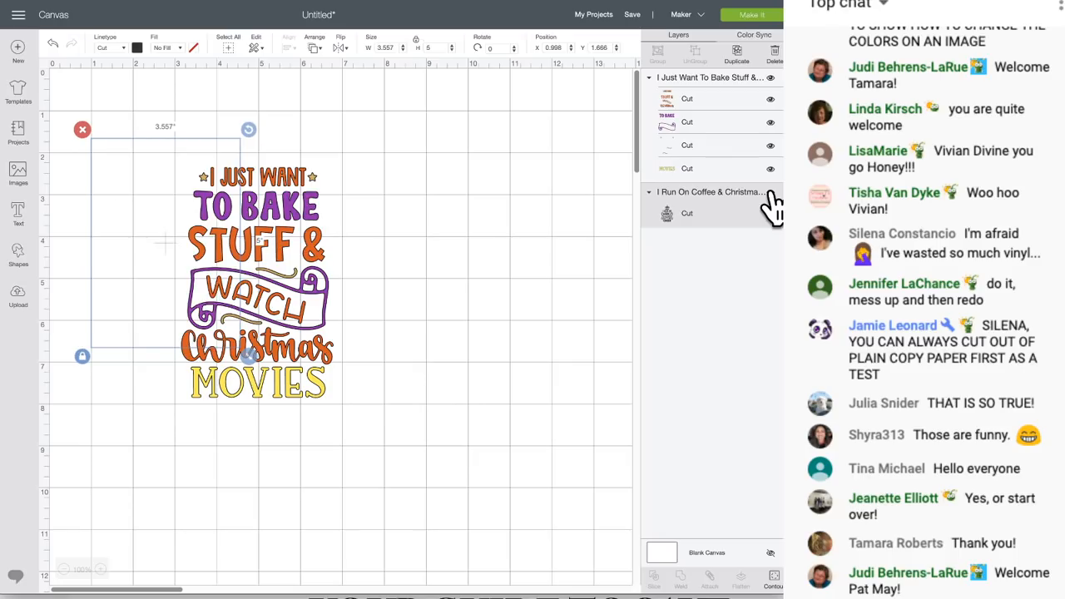
left_click(335, 168)
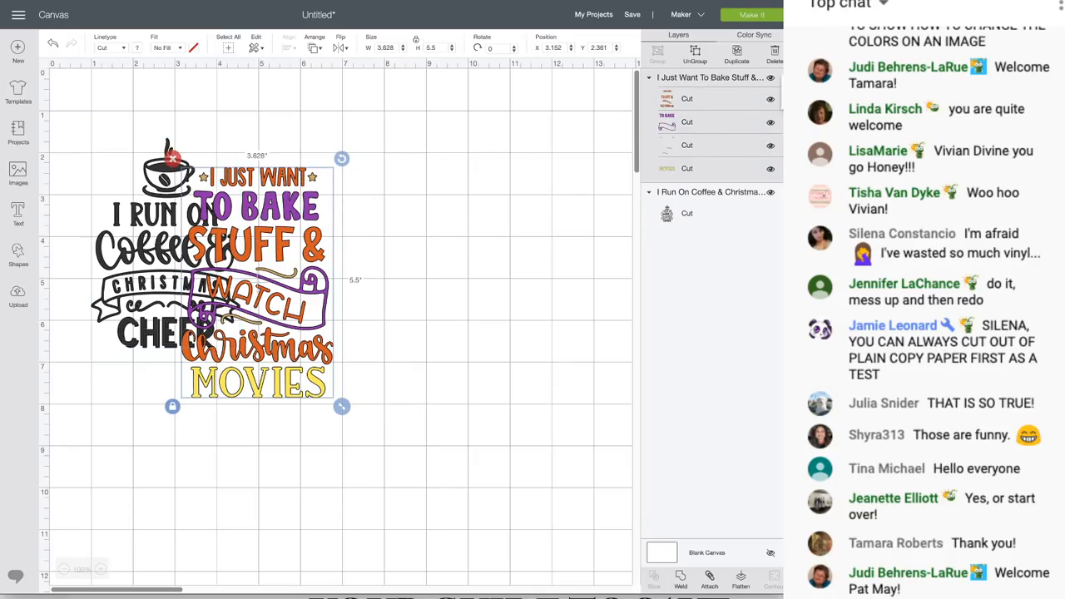
left_click(768, 79)
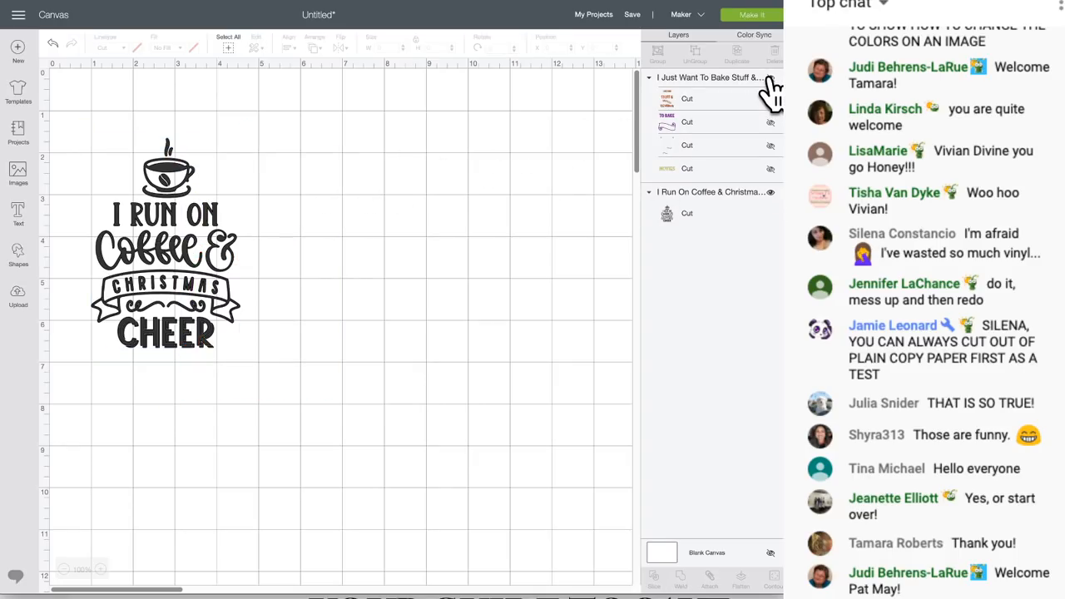
Step: Reposition the coffee design on the canvas at about X 1.5, Y 1.65
left_click_drag(199, 219, 241, 220)
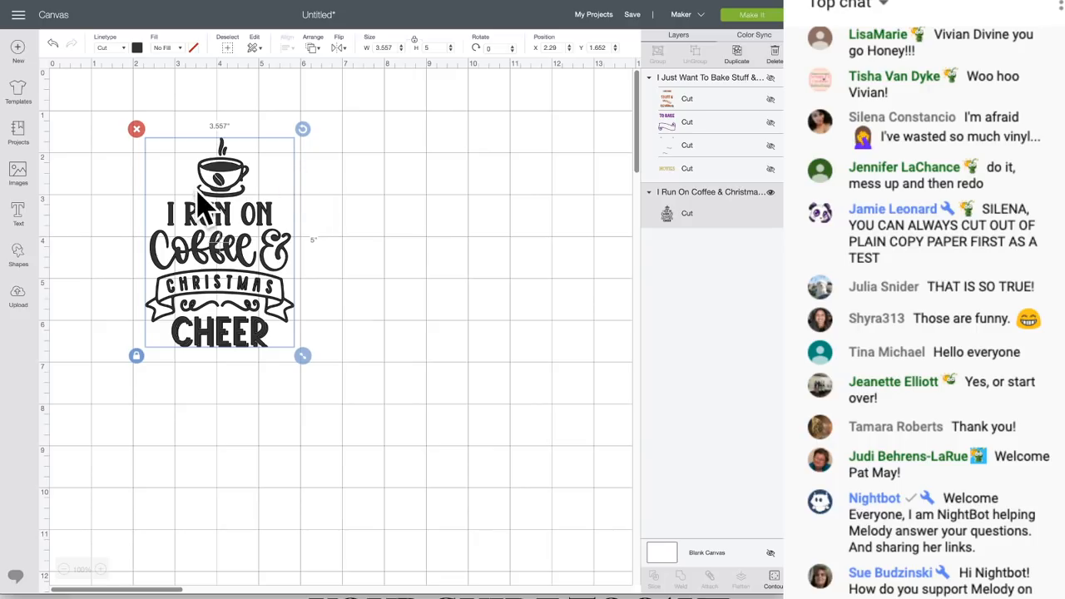
left_click_drag(218, 212, 187, 208)
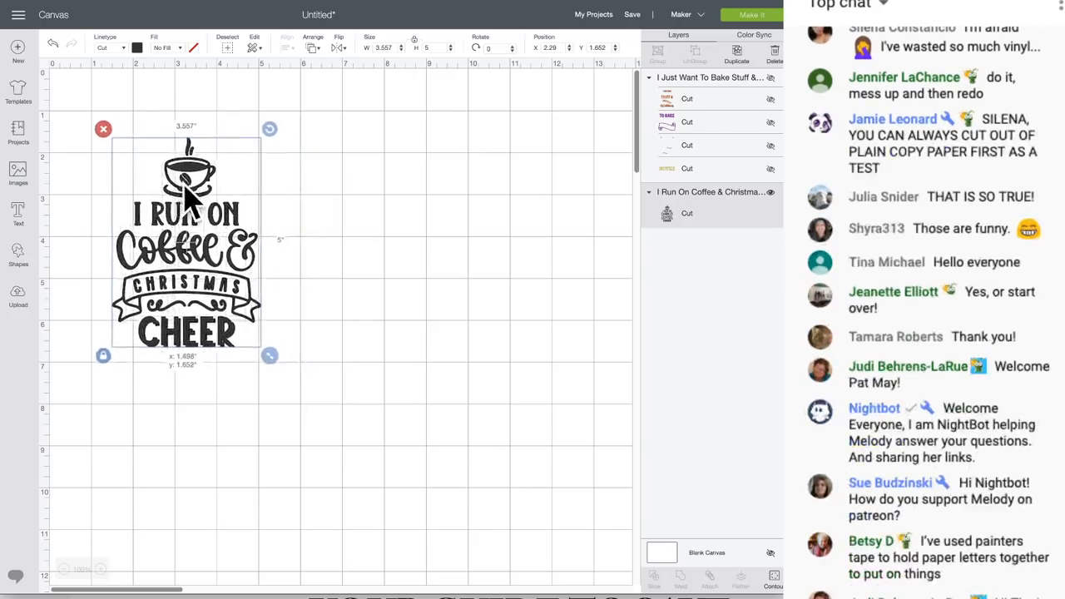
Step: Enlarge the coffee design to about 5.95 in wide and place a duplicate of it alongside at about X 7.79, Y 1.31
left_click_drag(273, 357, 466, 509)
left_click_drag(238, 273, 241, 254)
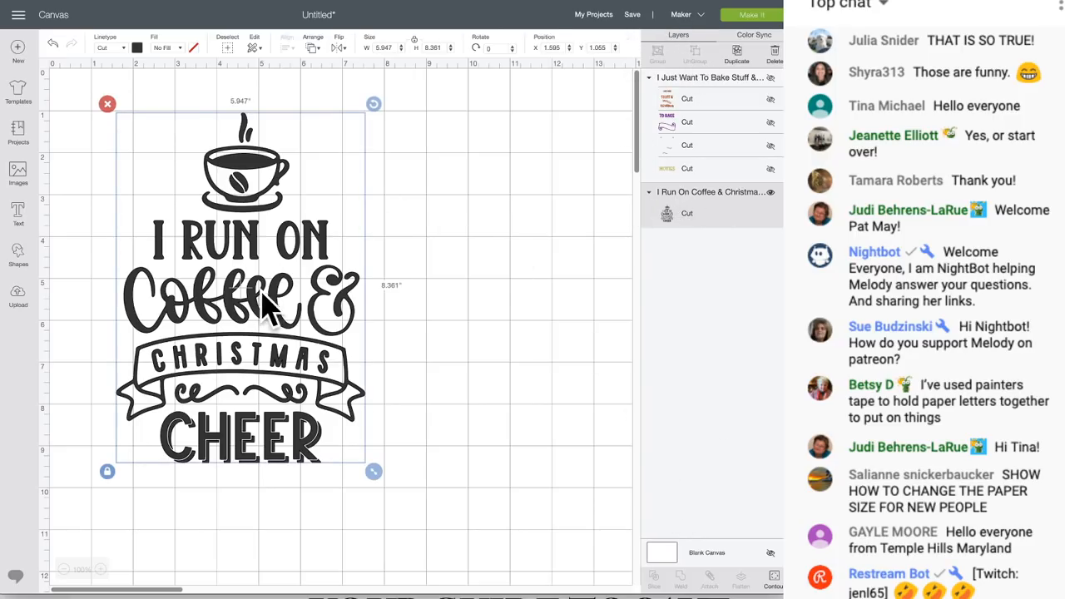
left_click_drag(255, 317, 501, 282)
left_click(738, 58)
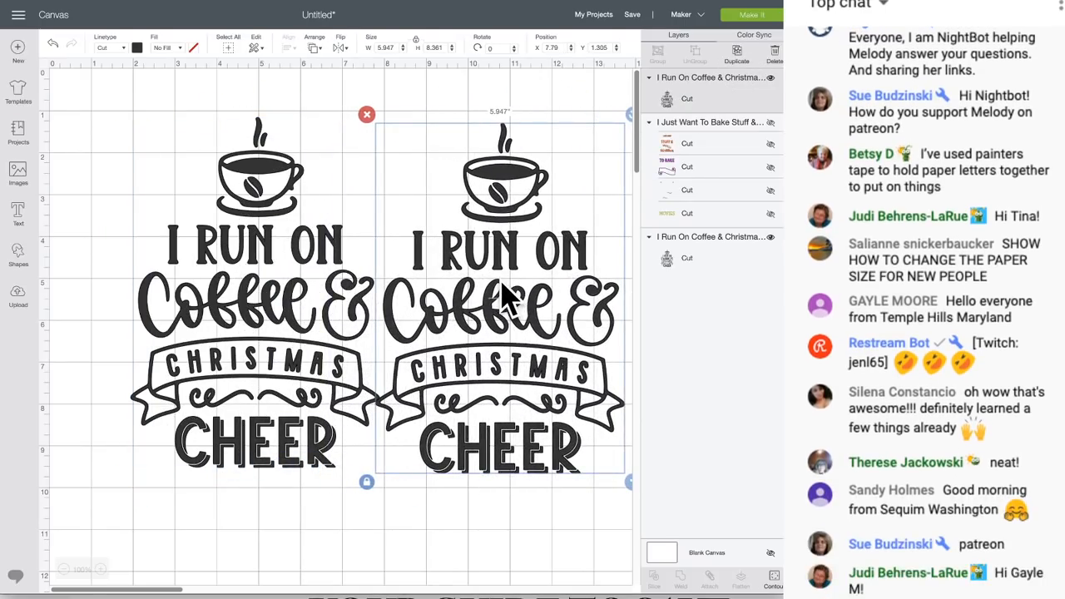
Step: Contour the duplicate coffee design, hiding every contour including the banner and keeping only the outline of the word "Coffee"
scroll(503, 296, "right", 4)
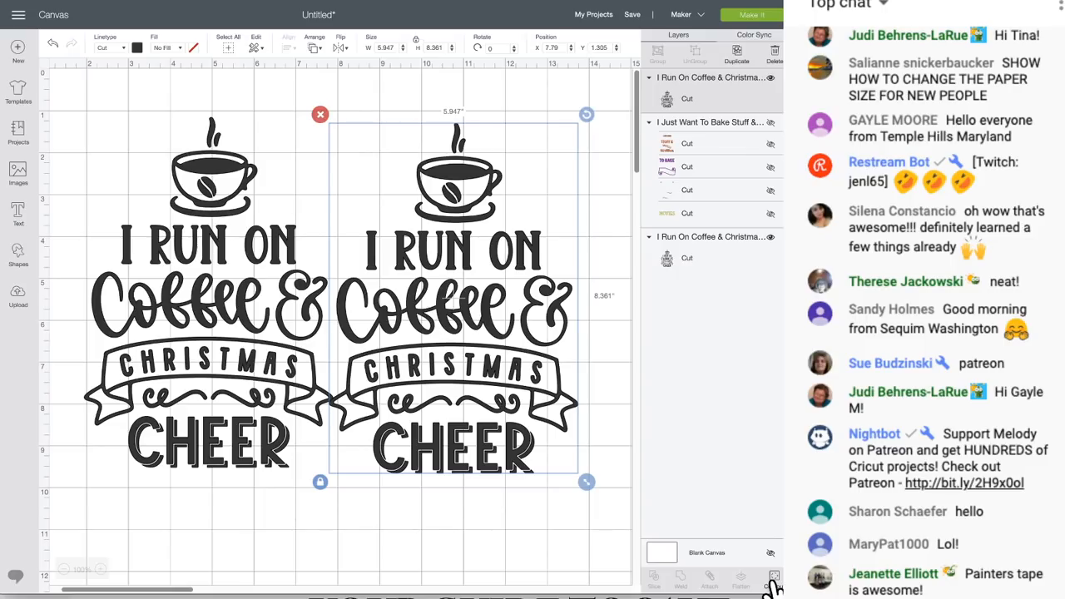
left_click(773, 582)
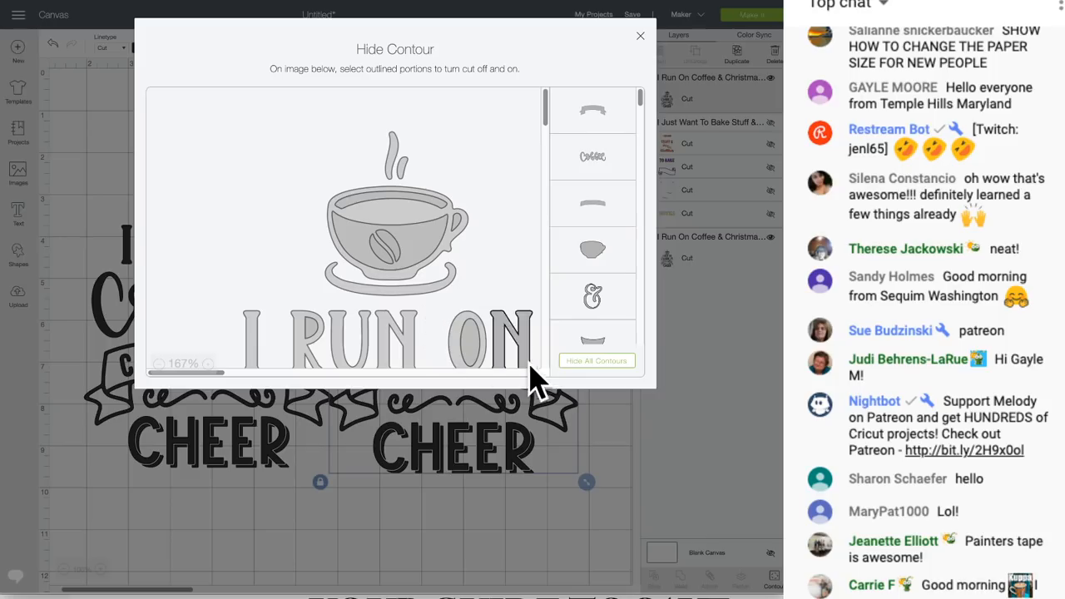
left_click(595, 364)
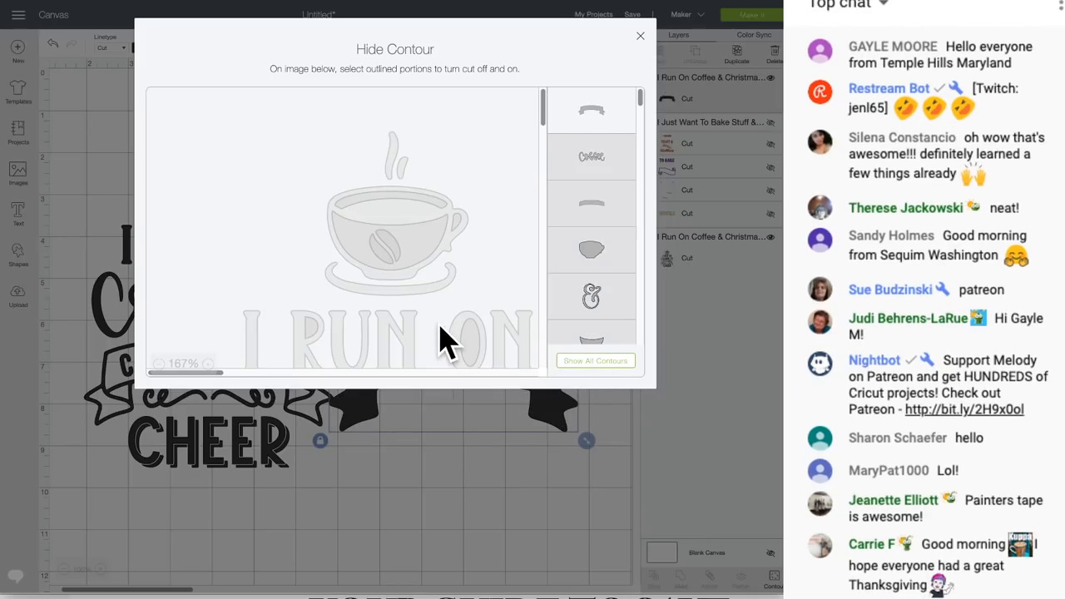
scroll(443, 339, "down", 5)
scroll(442, 339, "down", 3)
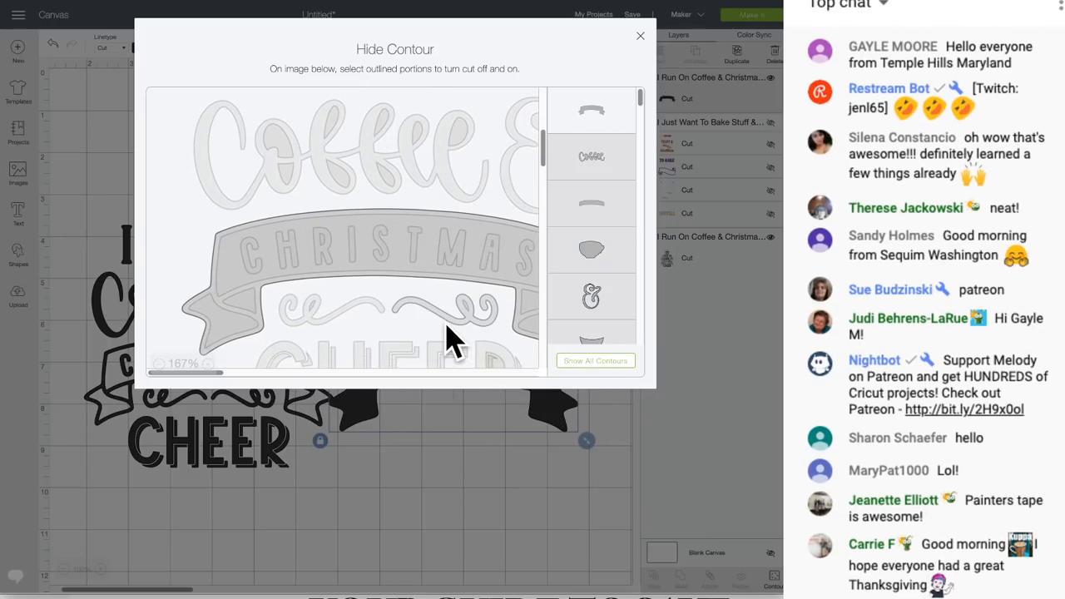
scroll(305, 316, "up", 3)
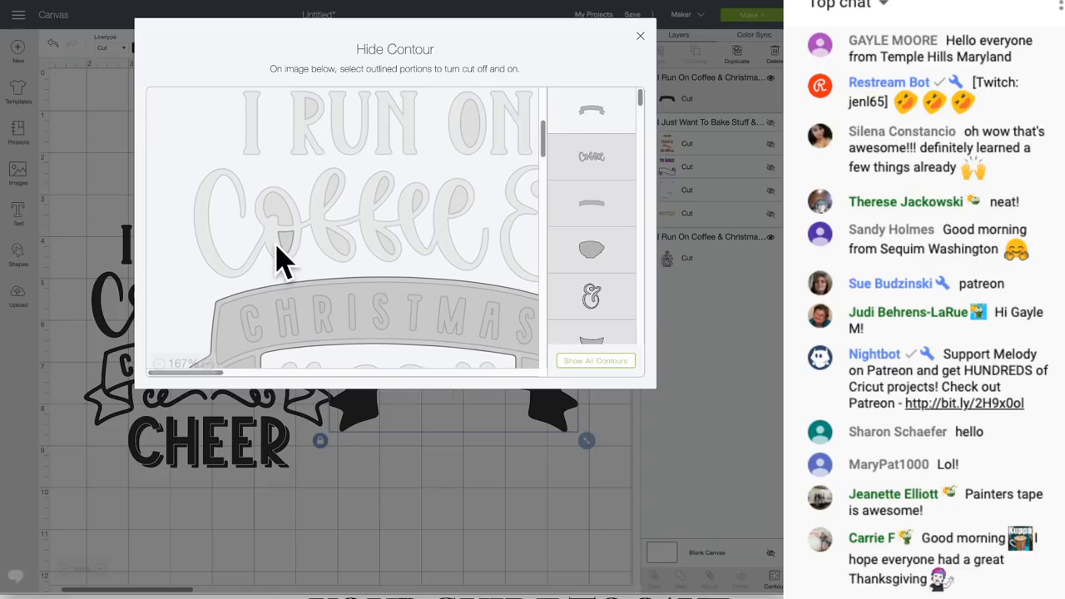
left_click(277, 254)
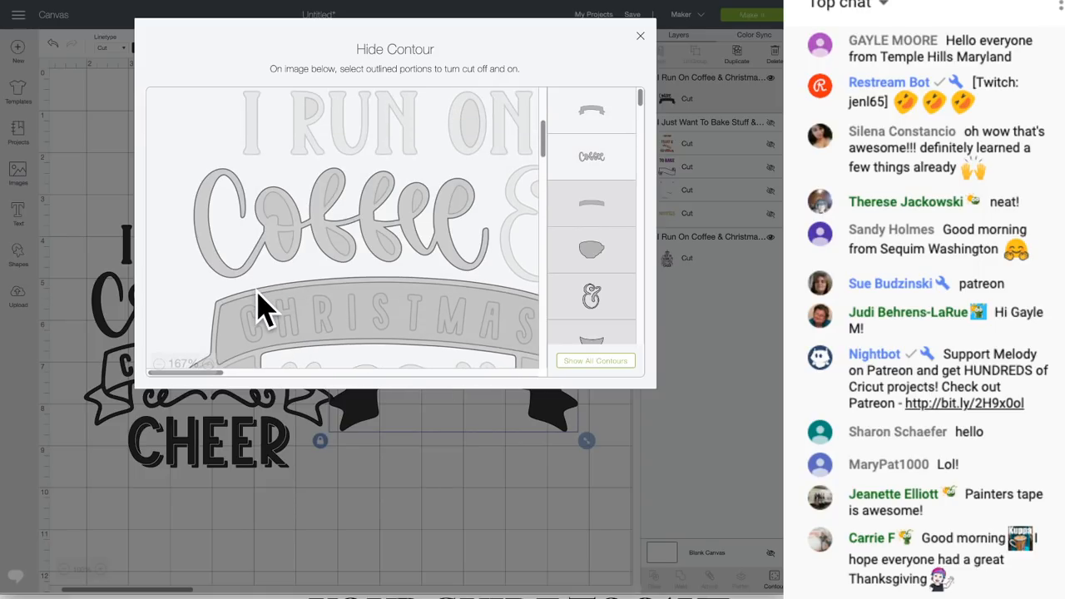
left_click(264, 310)
left_click(265, 309)
left_click(215, 316)
left_click(214, 316)
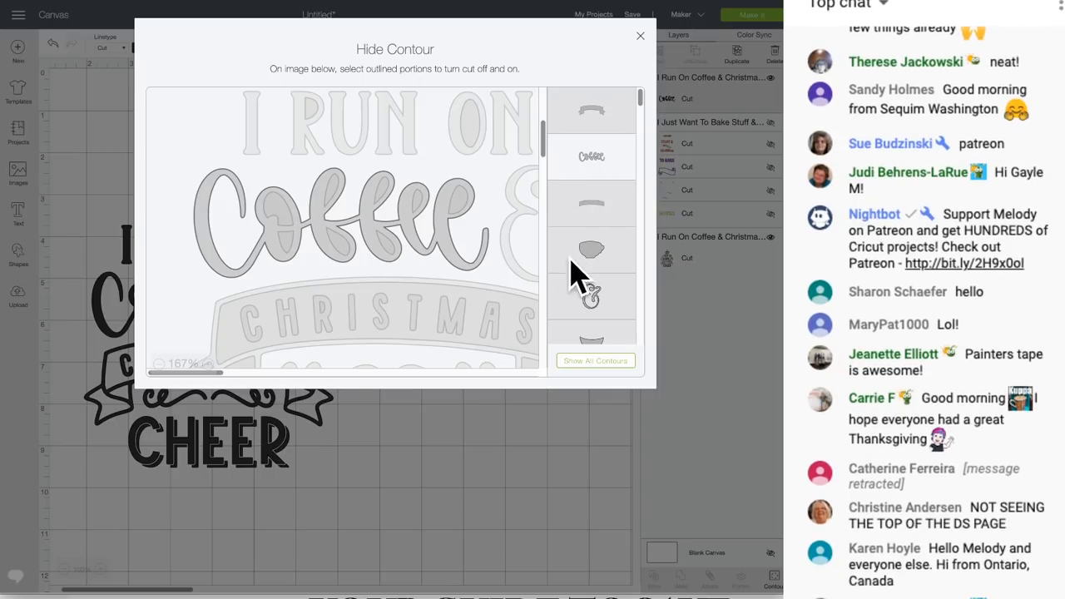
left_click(444, 452)
left_click_drag(449, 327, 450, 330)
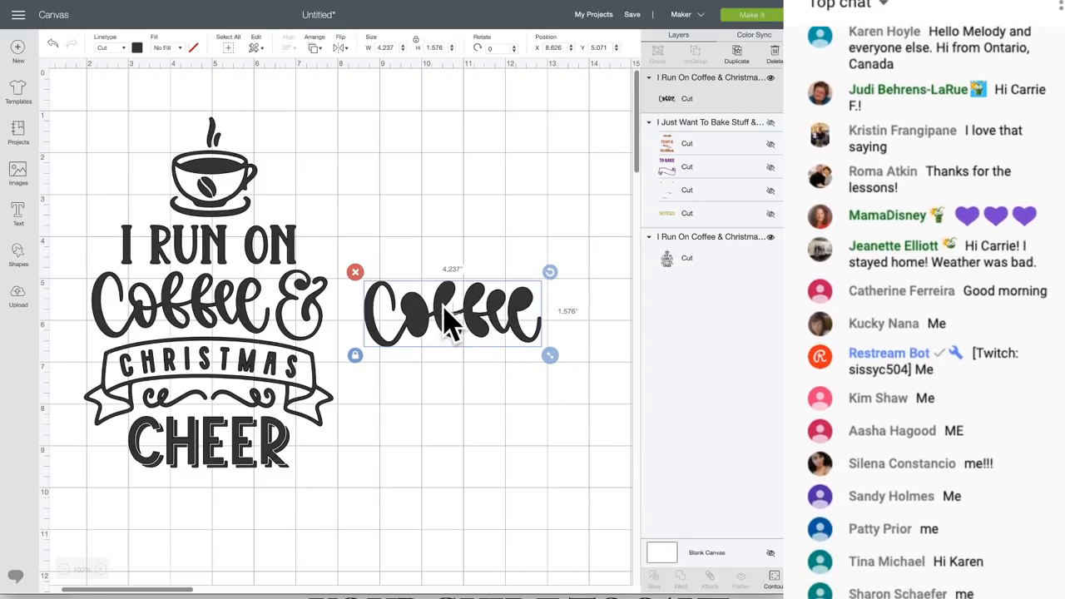
Step: Restore the inner letter contours of the isolated word "Coffee" so that its openings are cut out
left_click(772, 581)
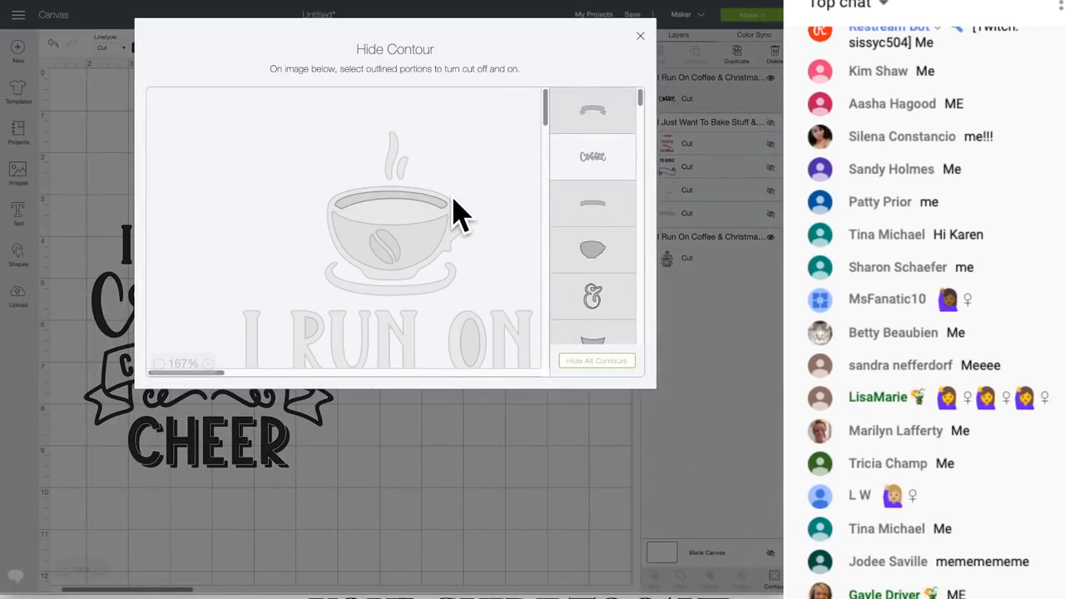
scroll(412, 254, "down", 5)
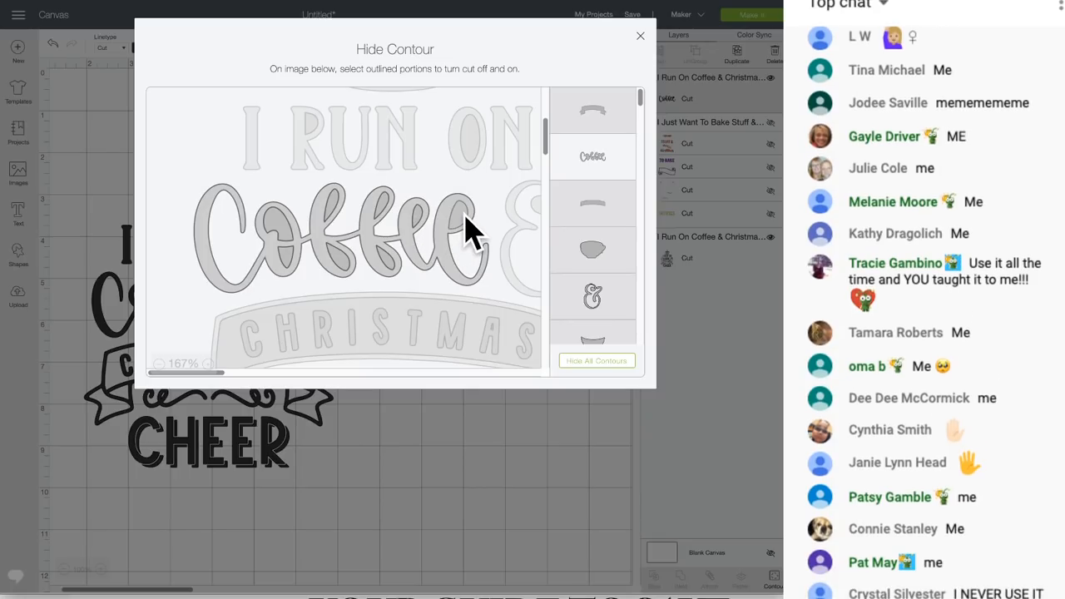
left_click(389, 460)
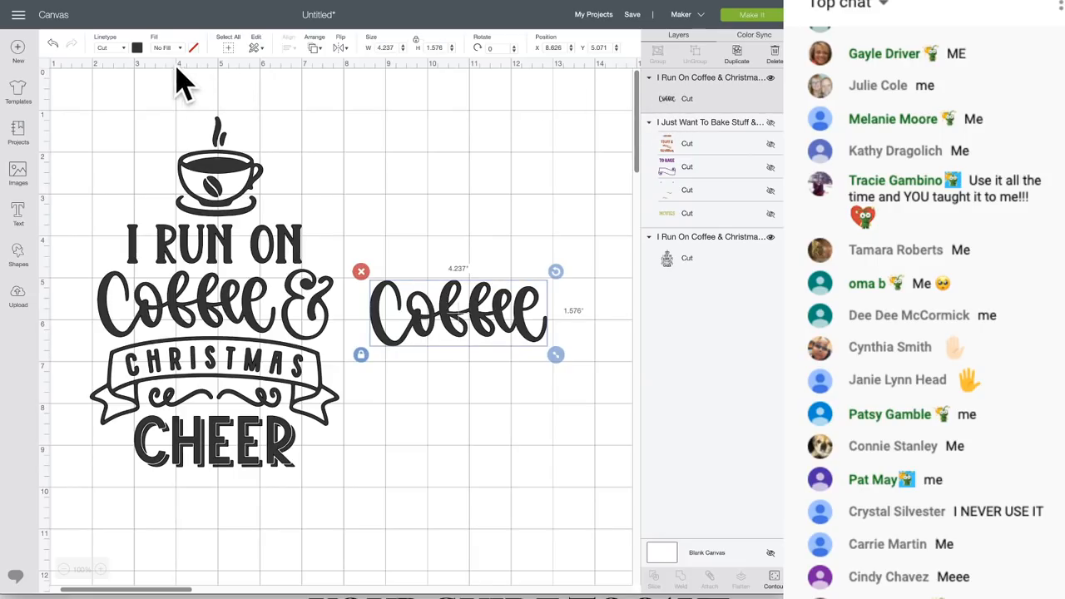
Step: Recolor the isolated word "Coffee" brown and reposition it at about X 8.72, Y 4.57
left_click(137, 48)
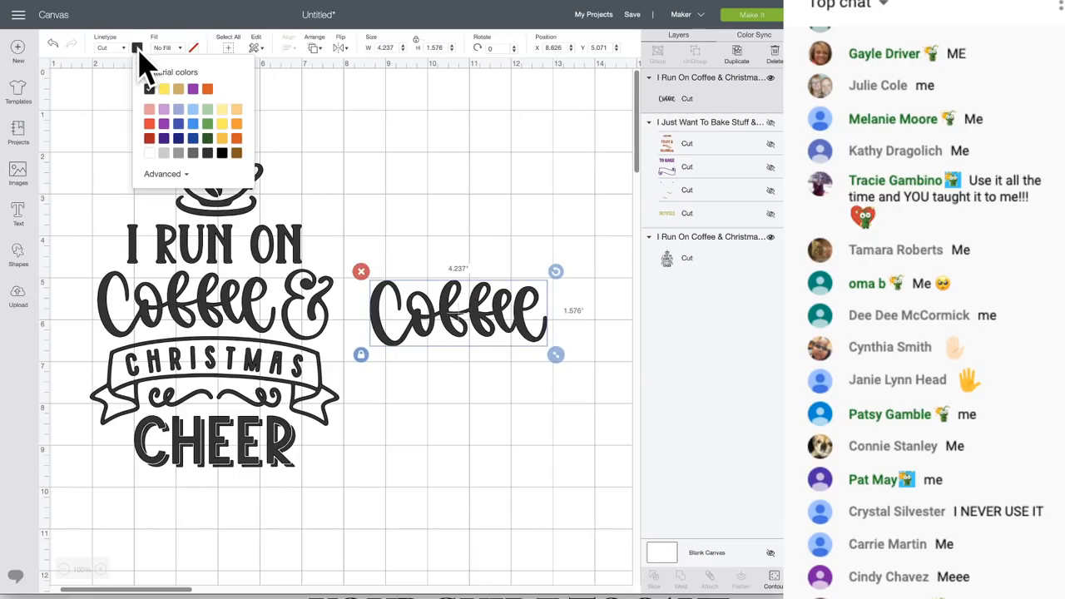
left_click(239, 154)
left_click(247, 316)
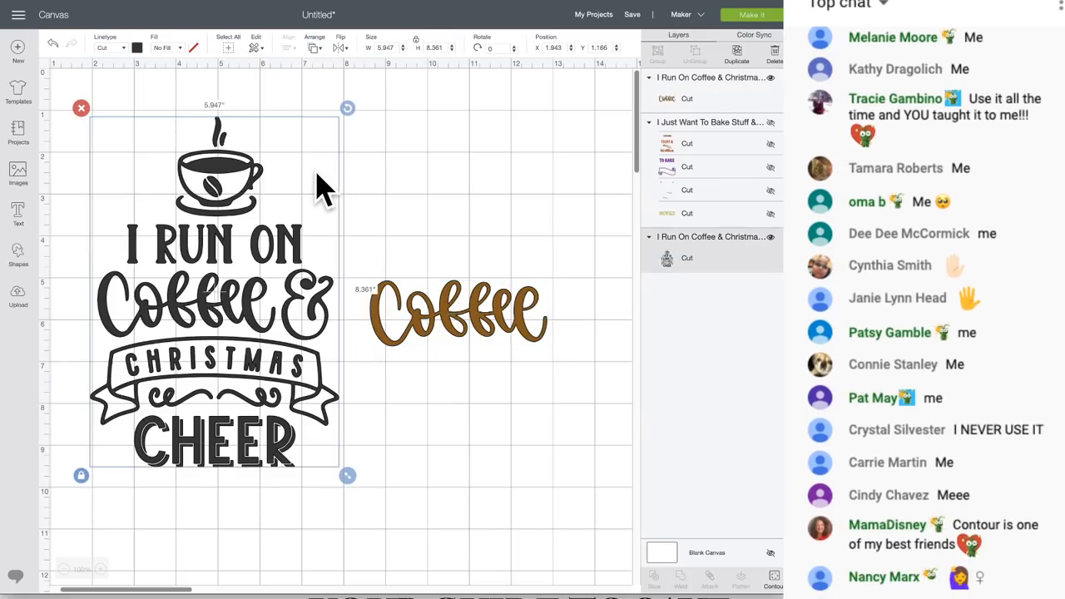
left_click_drag(228, 299, 227, 299)
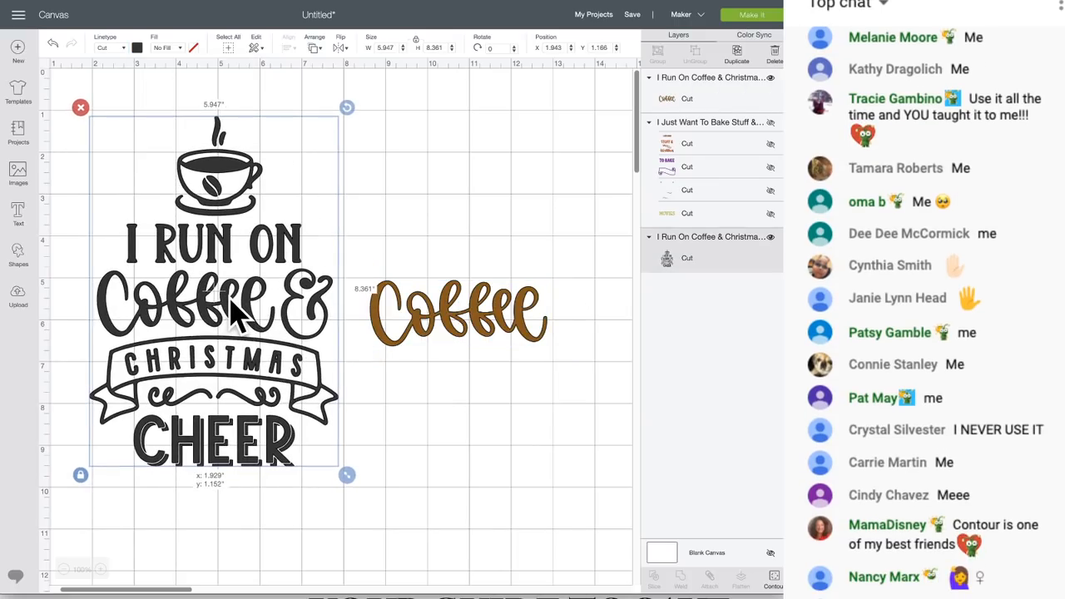
mouse_move(463, 309)
left_mouse_down()
mouse_move(209, 304)
mouse_move(182, 289)
mouse_move(453, 300)
left_mouse_up()
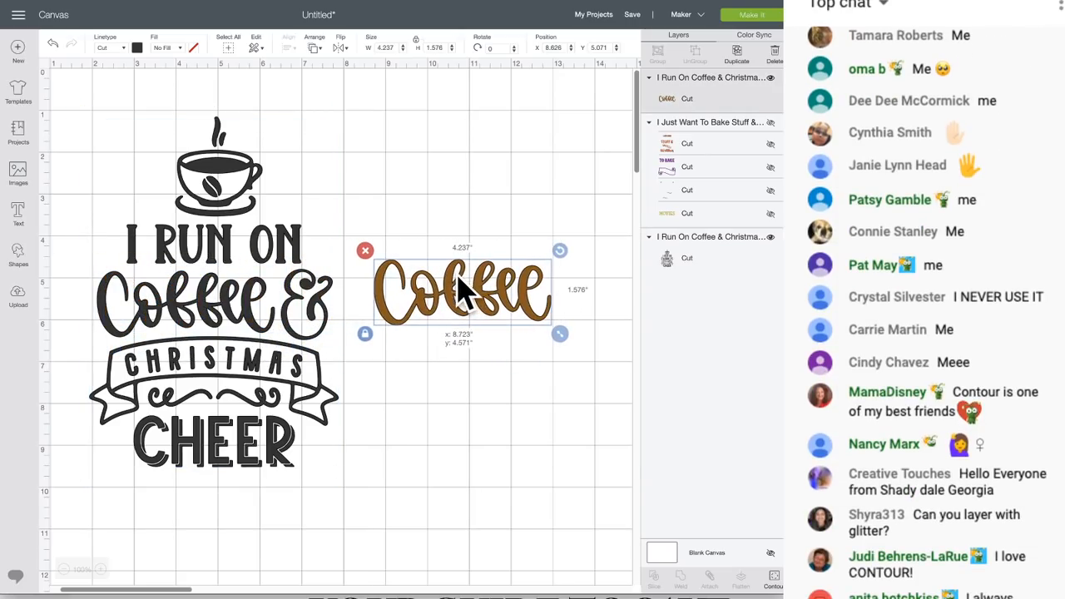
Step: Hide the outer contour of the word "Coffee" in the original coffee design
left_click(190, 305)
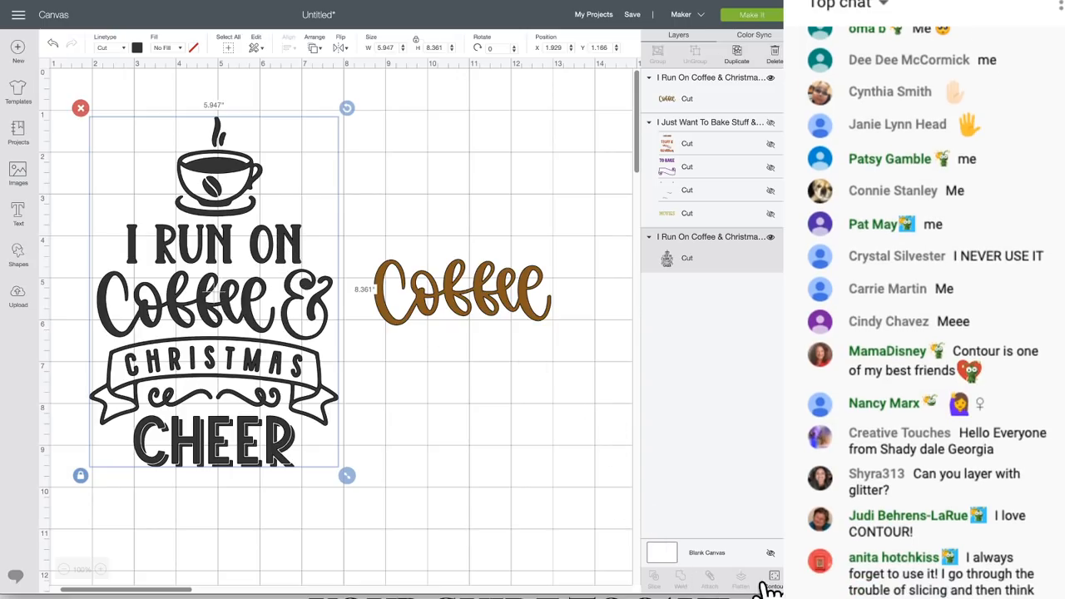
left_click(774, 584)
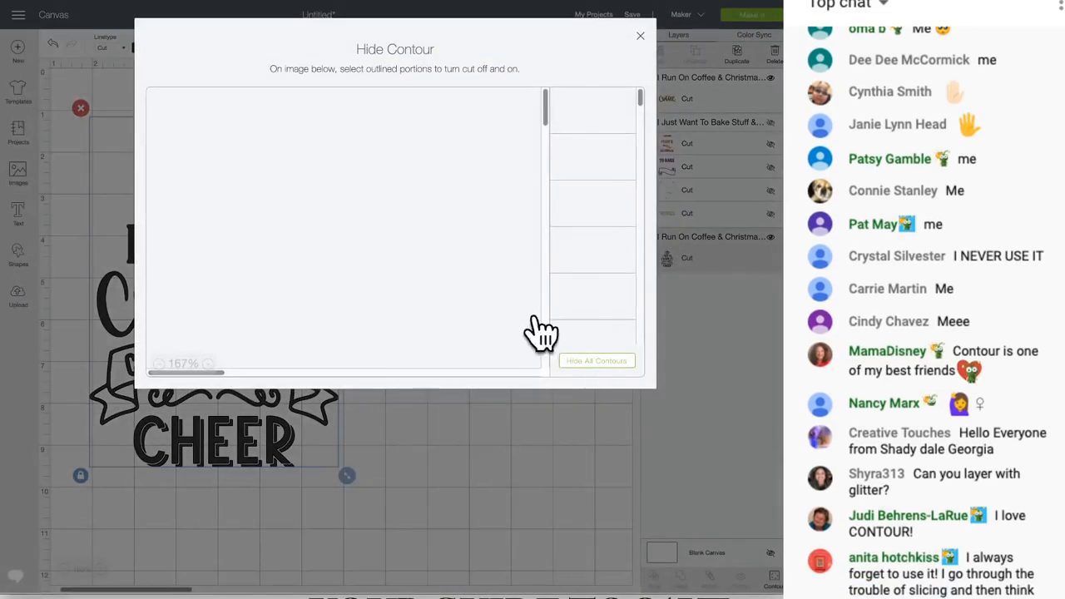
scroll(366, 320, "down", 1)
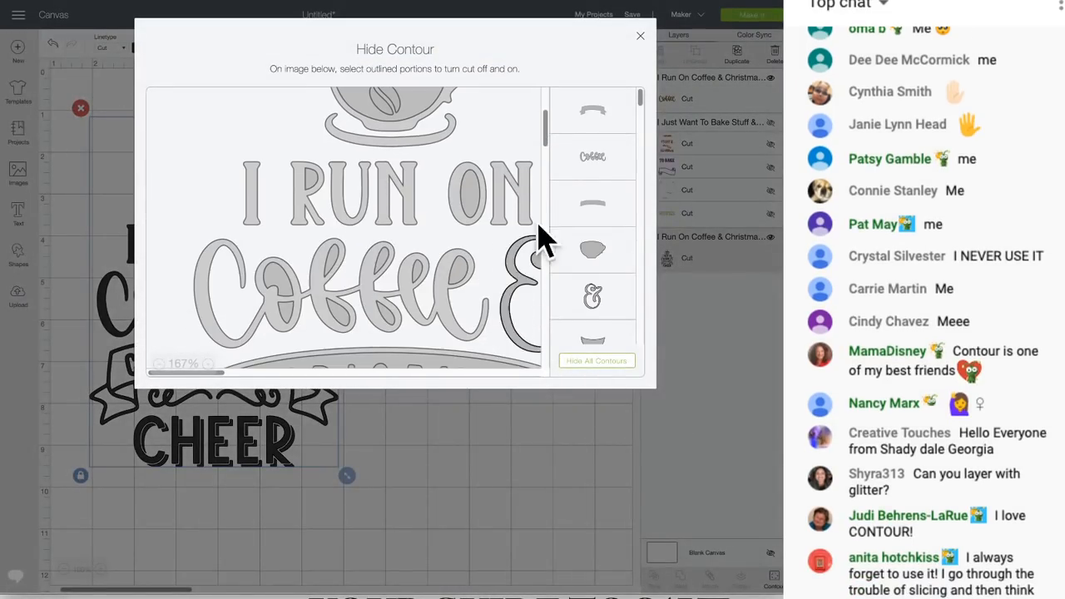
left_click(617, 164)
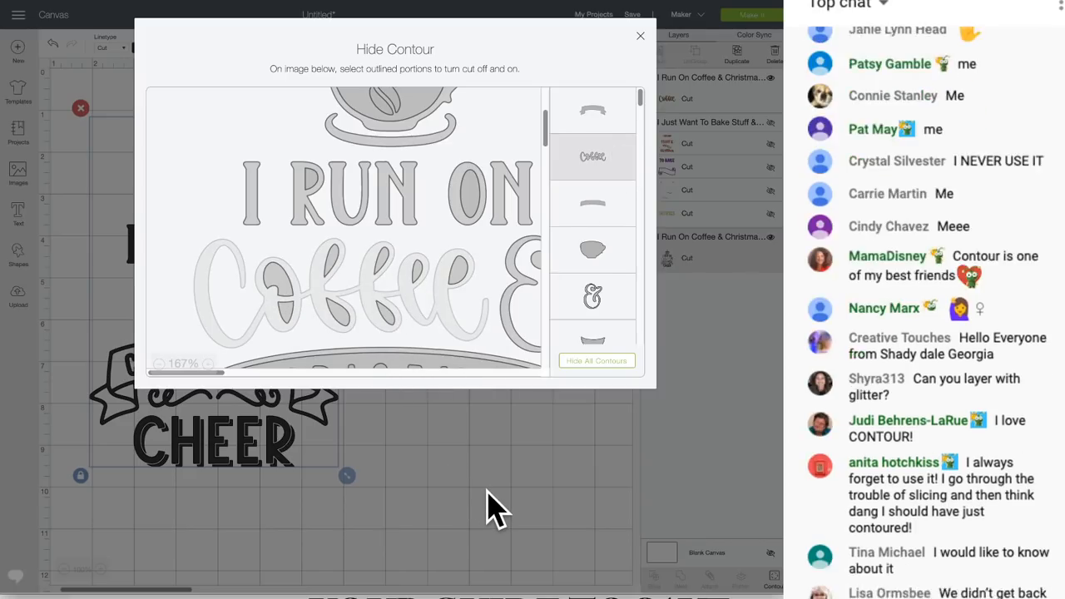
left_click(485, 509)
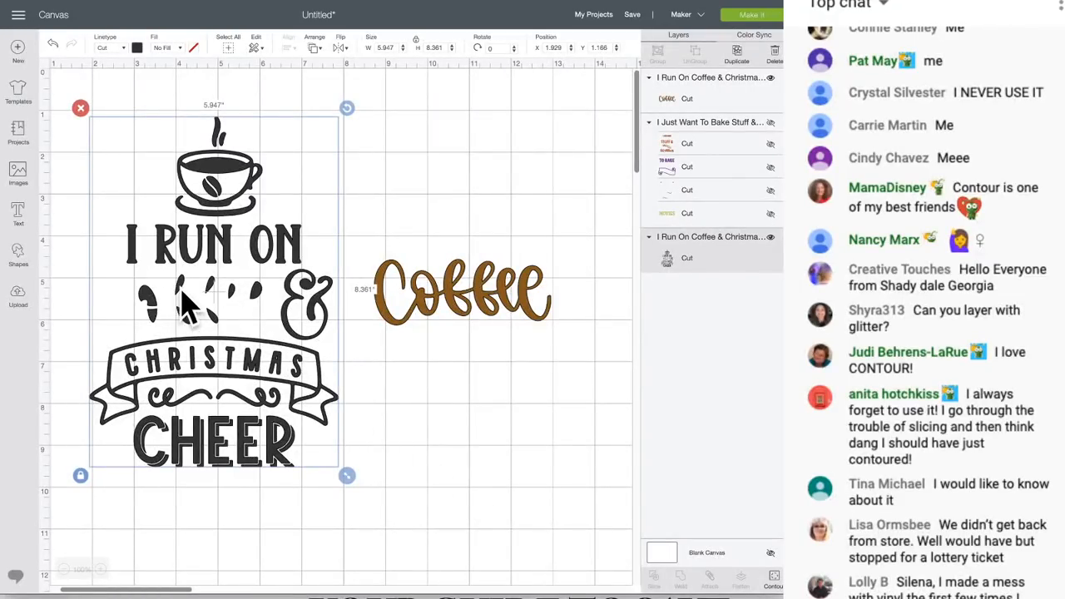
Step: Hide the leftover inner "Coffee" contours in the original design and move the brown word into the gap at about X 2.15, Y 4.74
left_click(772, 580)
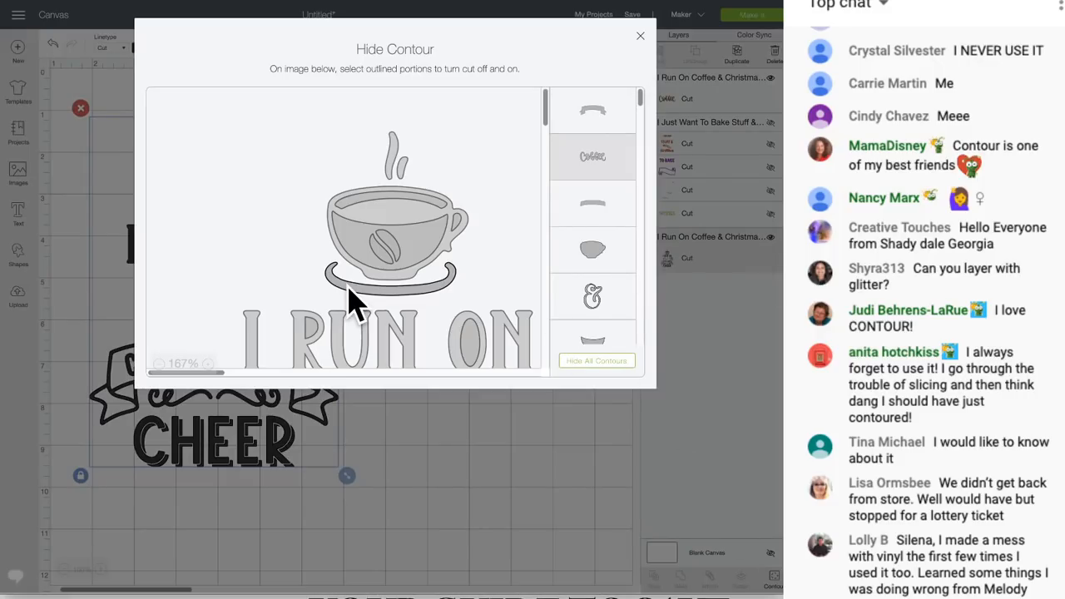
scroll(349, 295, "down", 3)
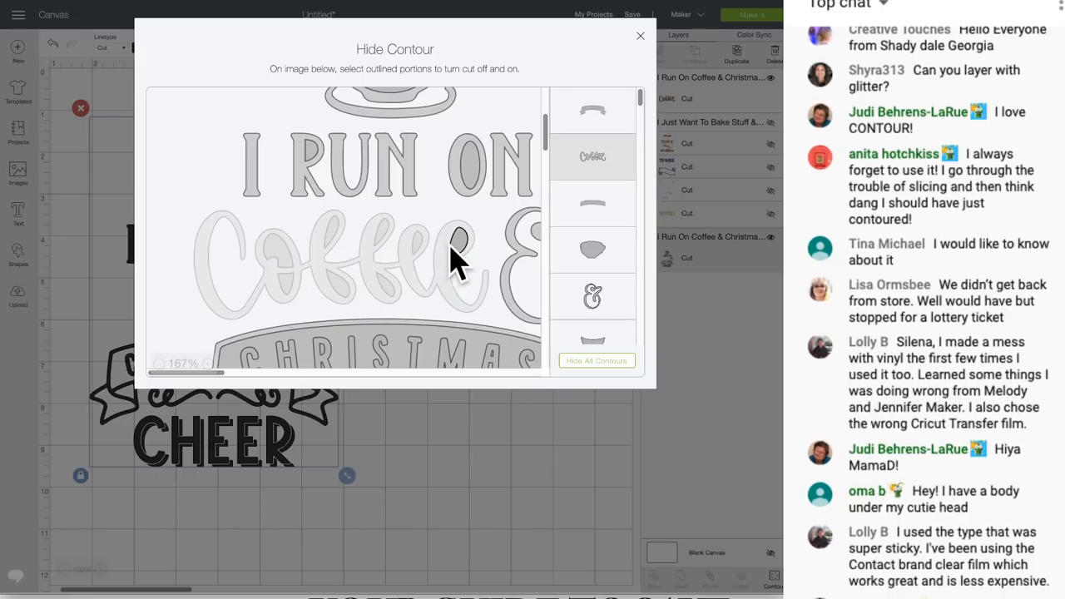
left_click(452, 488)
left_click_drag(463, 305, 178, 298)
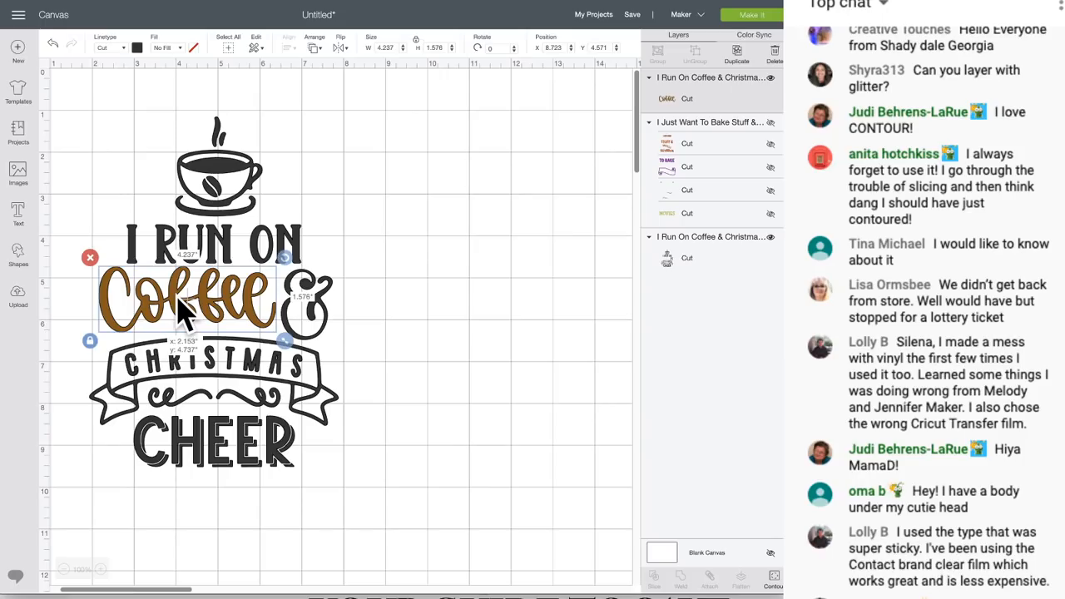
left_click(433, 277)
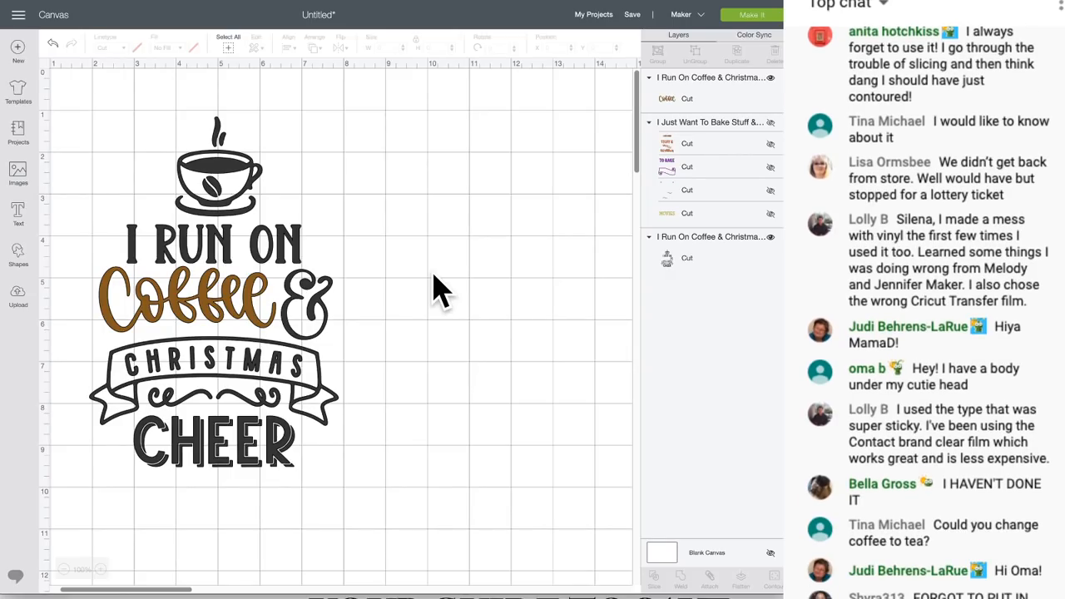
Step: Duplicate the black part of the coffee design and place the copy at about X 8.08, Y 0.62
left_click(315, 375)
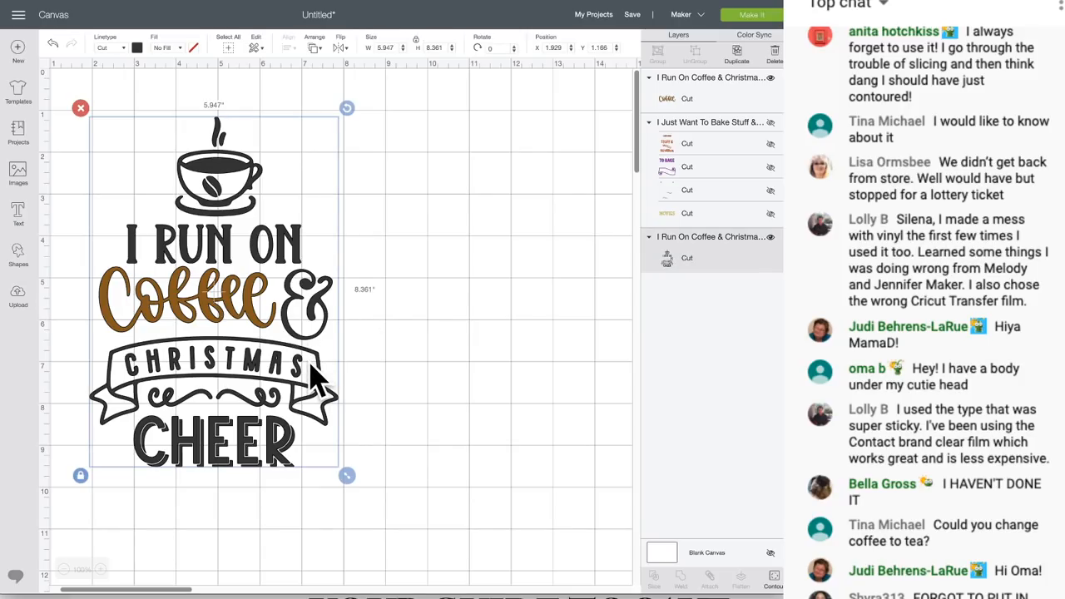
left_click(737, 55)
left_click_drag(244, 369, 486, 330)
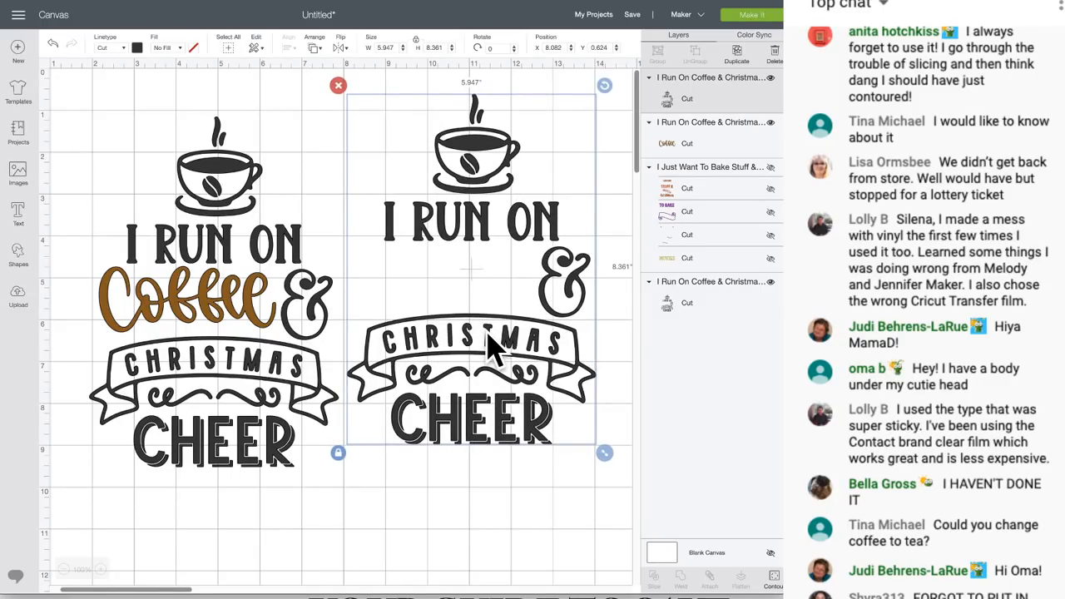
Step: Hide the inner ribbon contour behind the word "Christmas" in the copied black coffee design
left_click(773, 578)
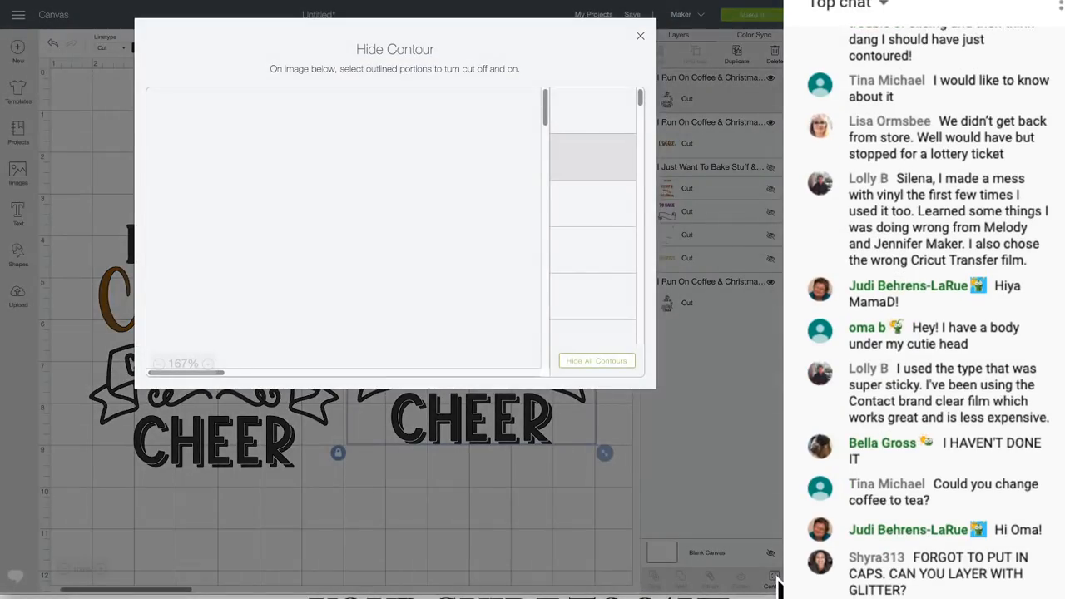
scroll(408, 345, "down", 3)
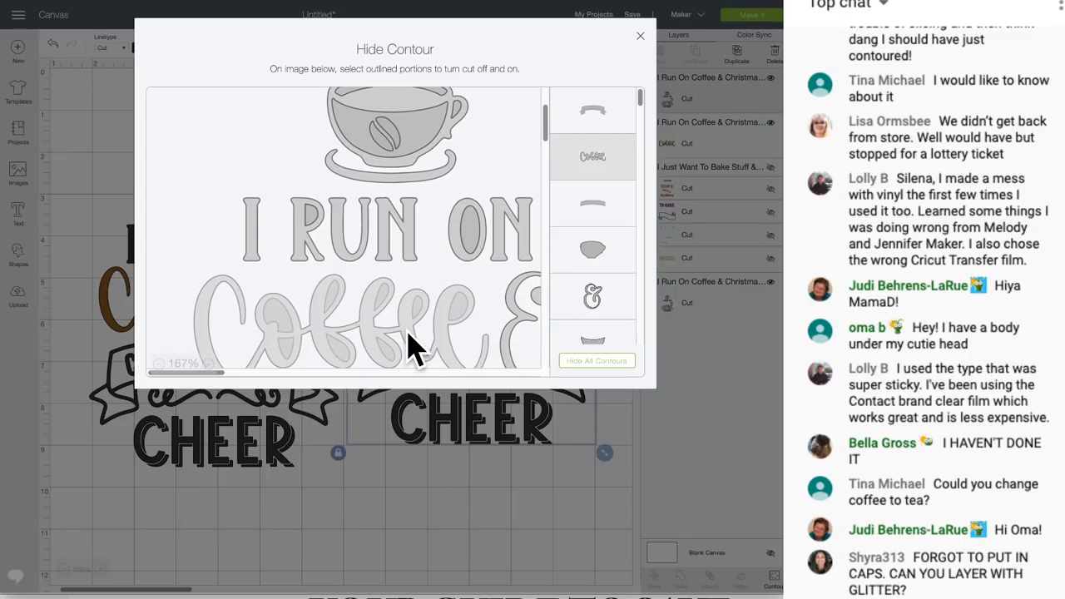
scroll(412, 345, "down", 2)
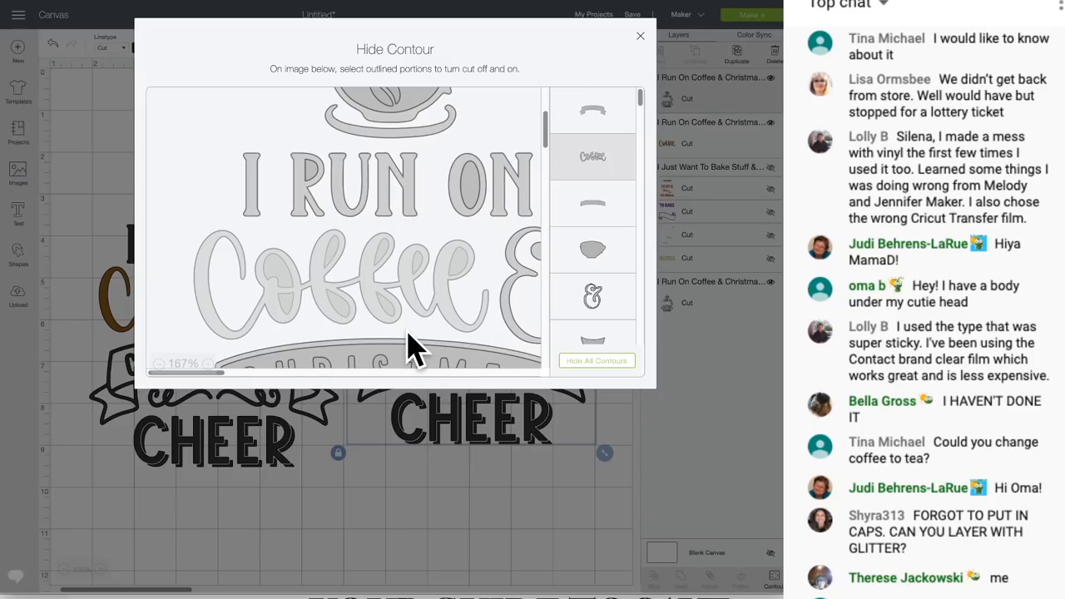
scroll(408, 346, "down", 3)
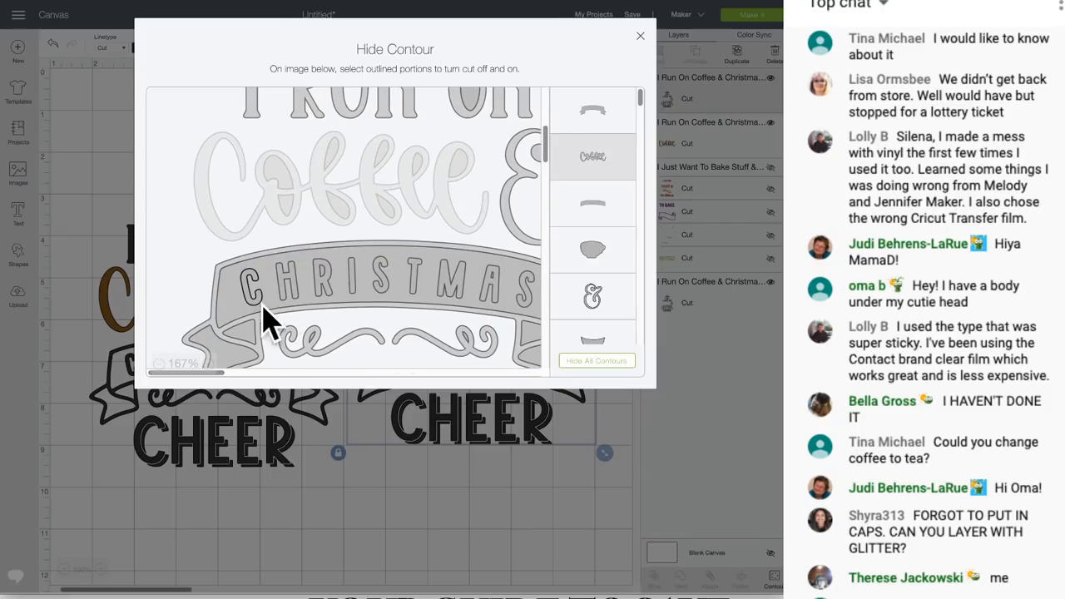
left_click(225, 307)
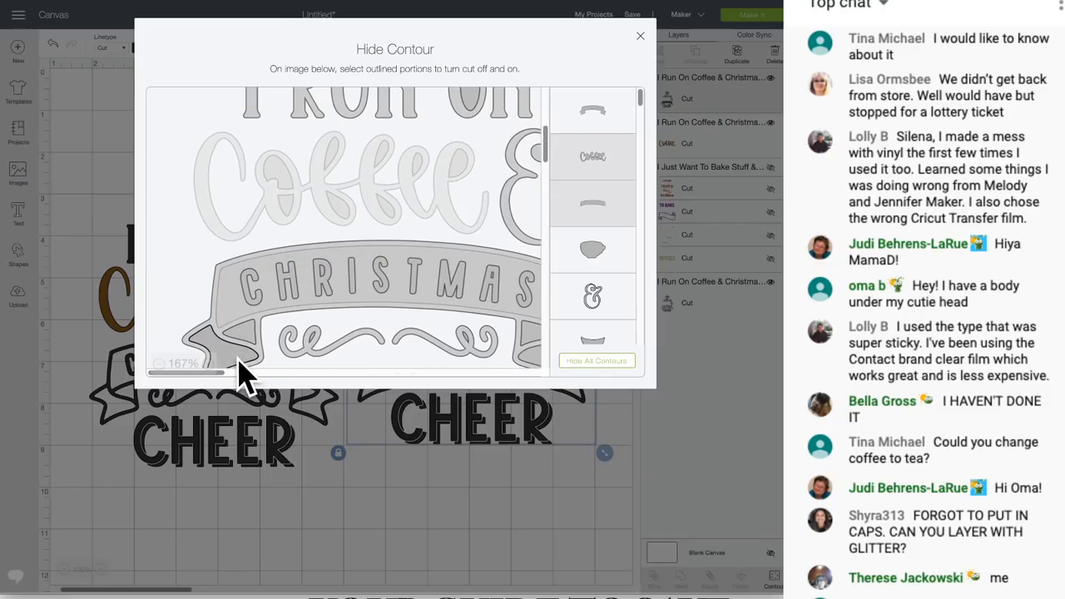
left_click(233, 301)
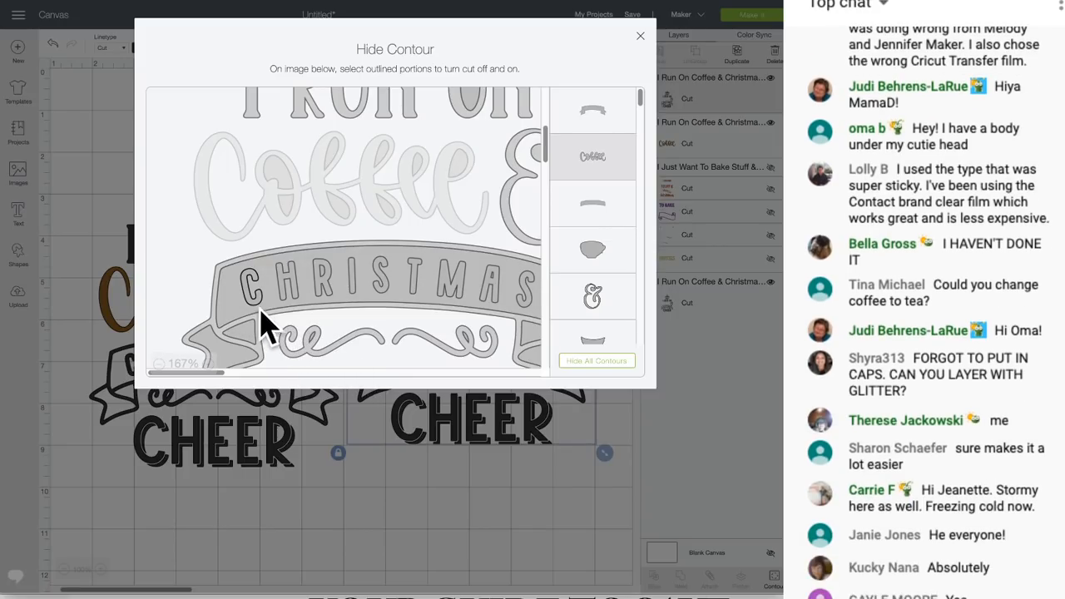
scroll(599, 258, "down", 4)
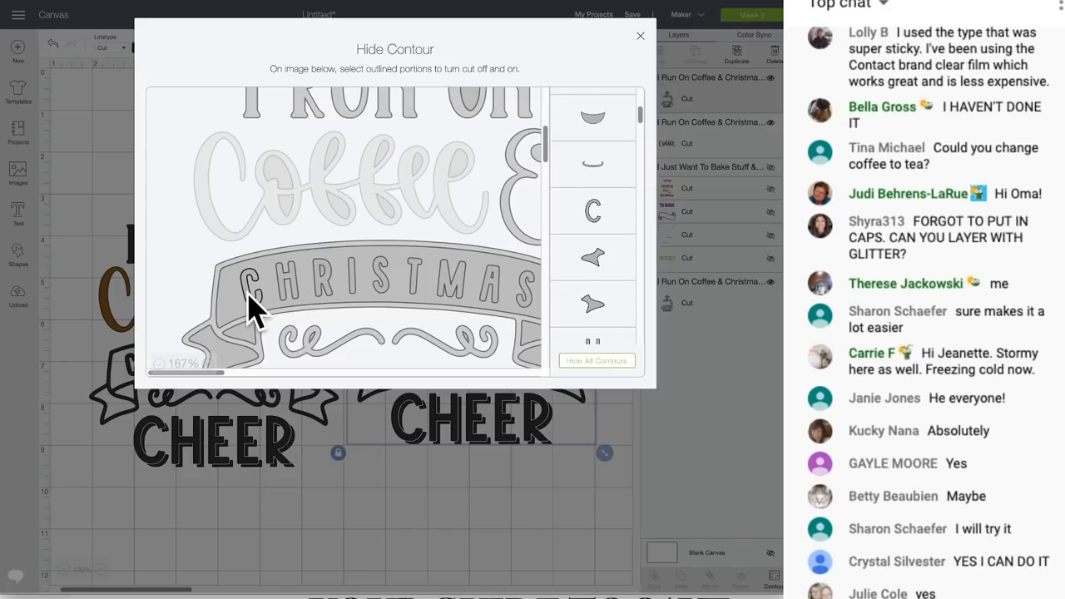
left_click(249, 291)
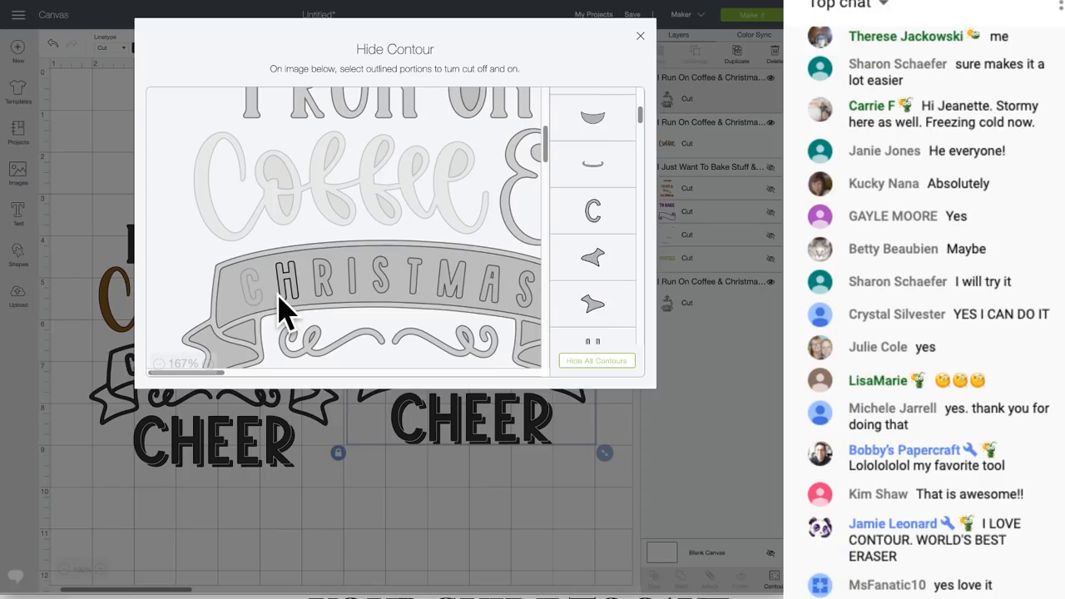
left_click(243, 307)
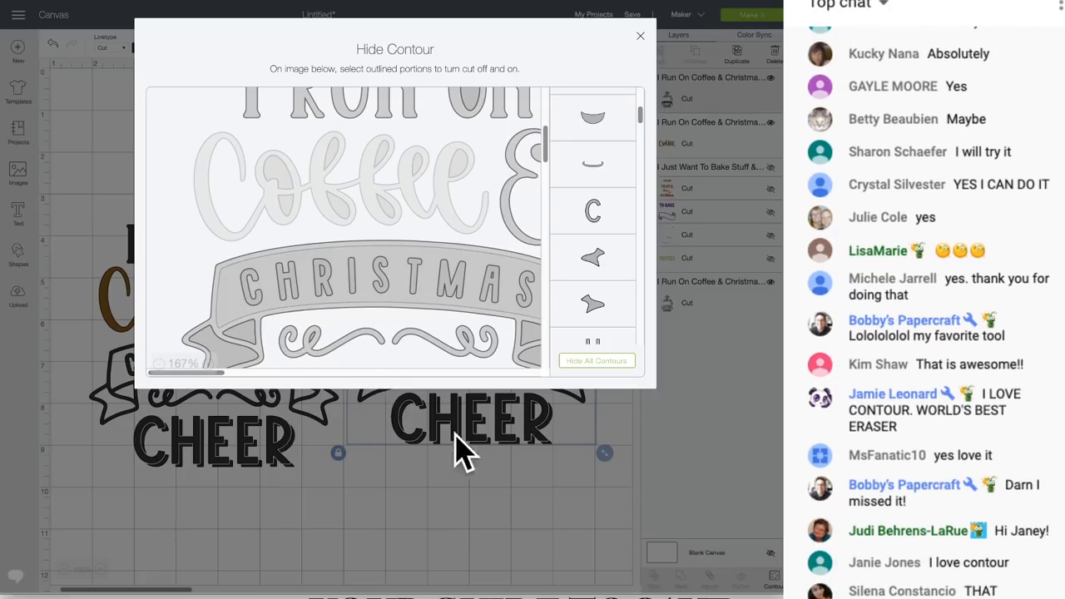
left_click(487, 528)
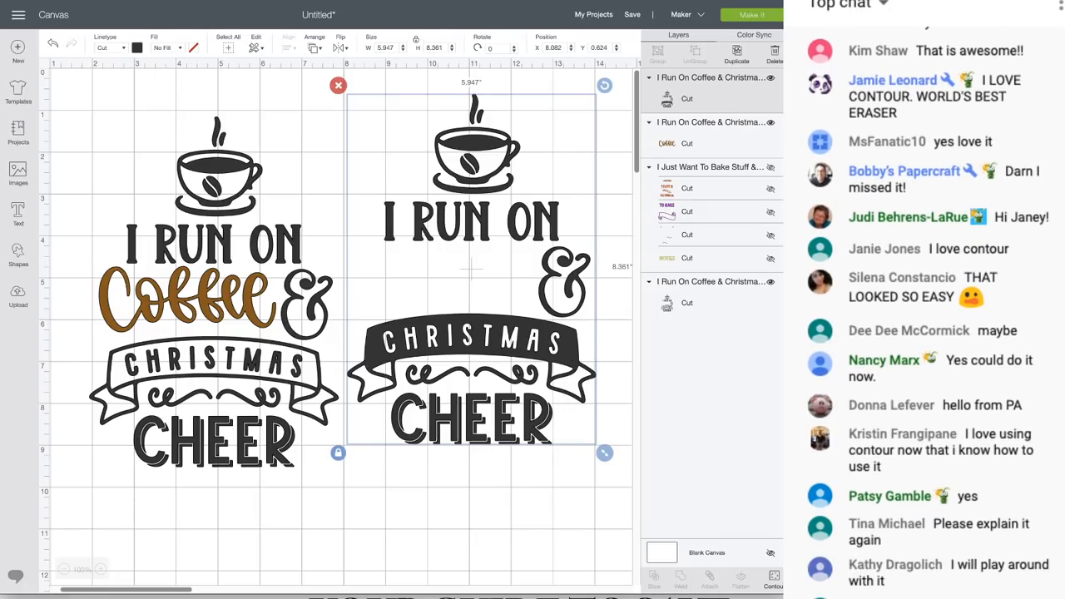
Step: Hide all contours of the copied coffee design except the outer outline of the ribbon
left_click(773, 579)
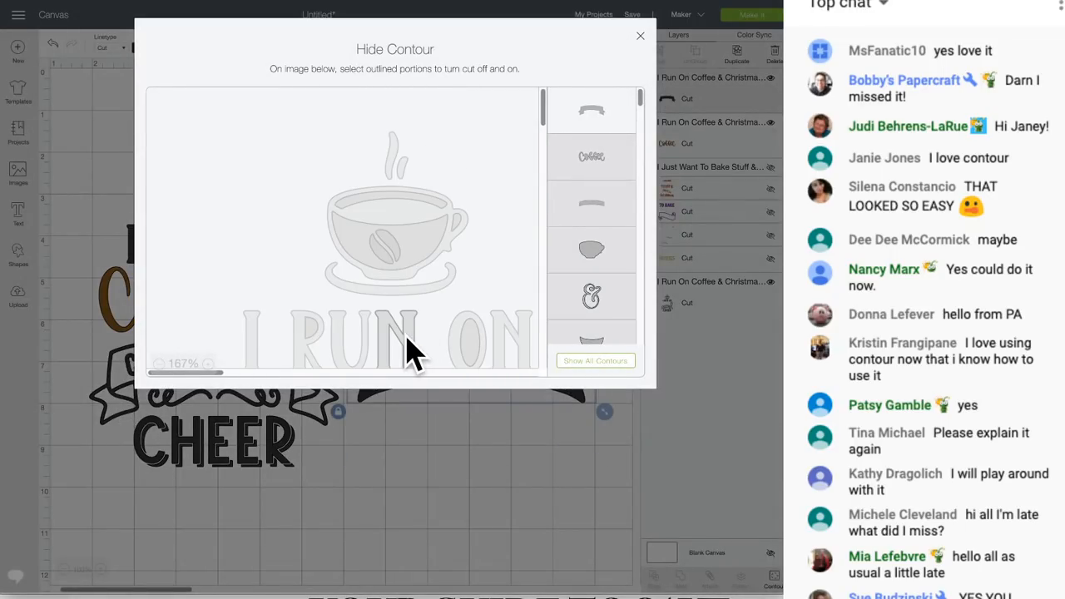
scroll(409, 352, "down", 5)
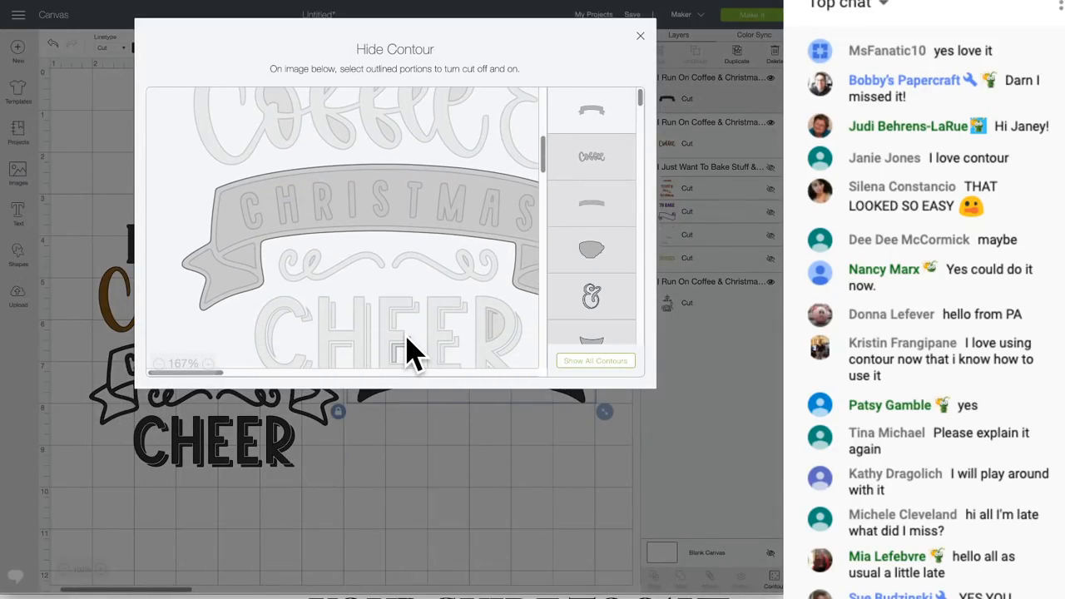
left_click(442, 487)
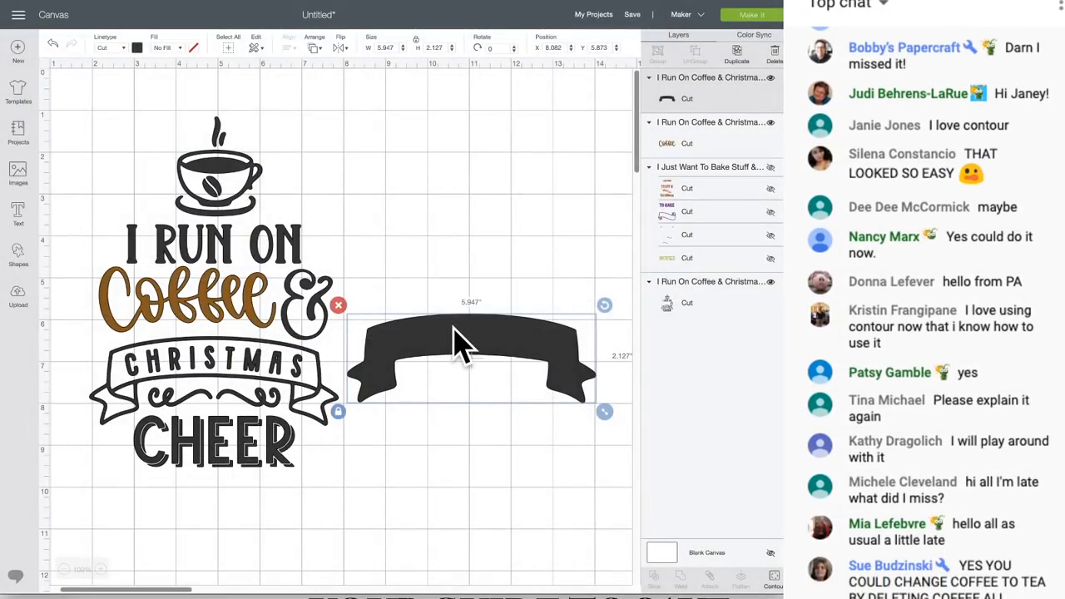
Step: Recolor the isolated ribbon red
left_click(138, 49)
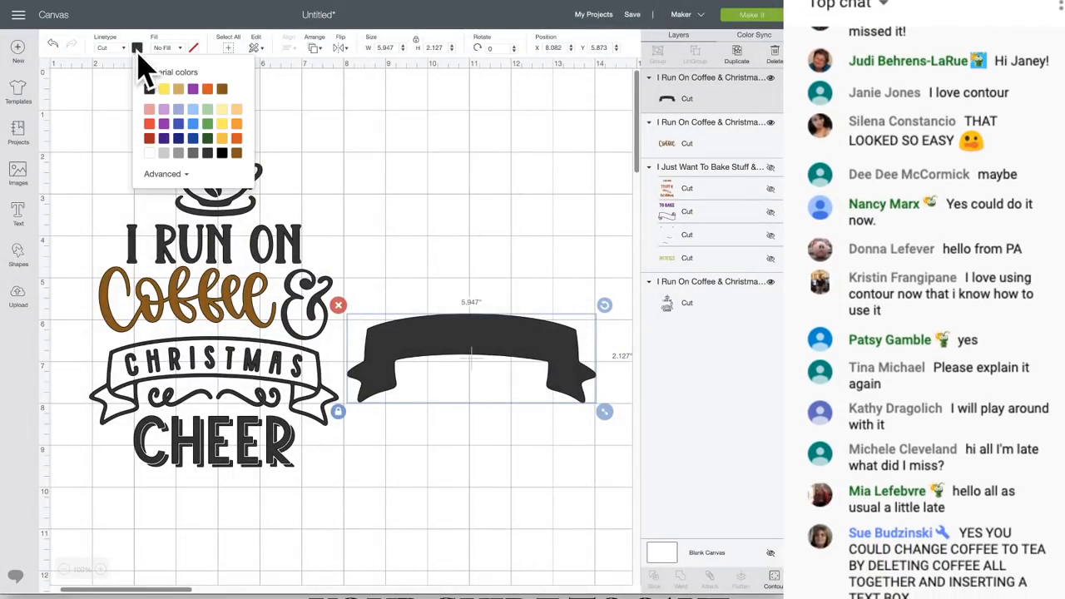
left_click(149, 124)
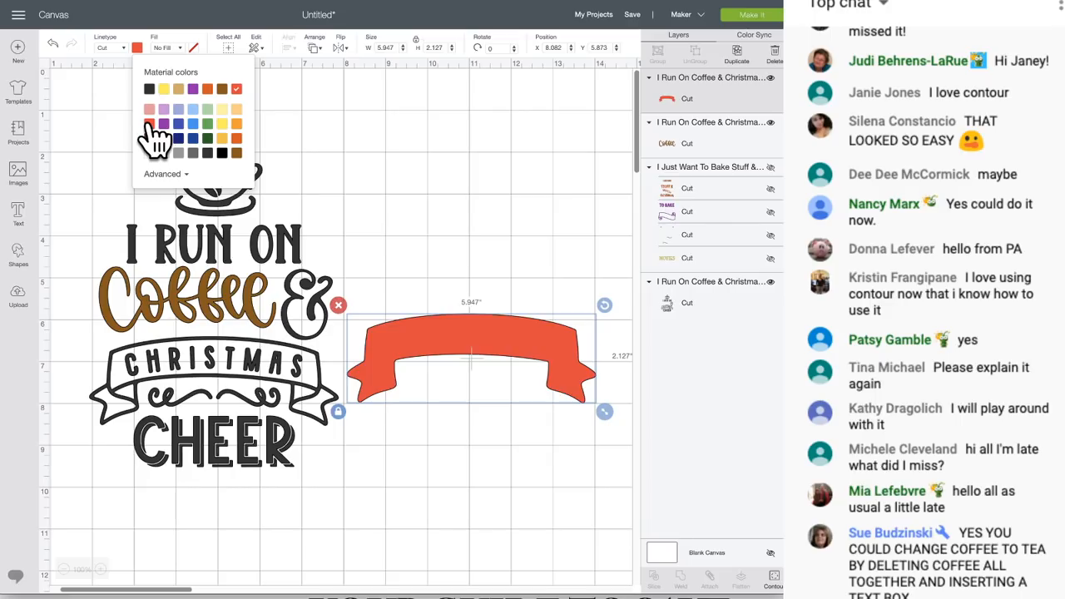
left_click(479, 337)
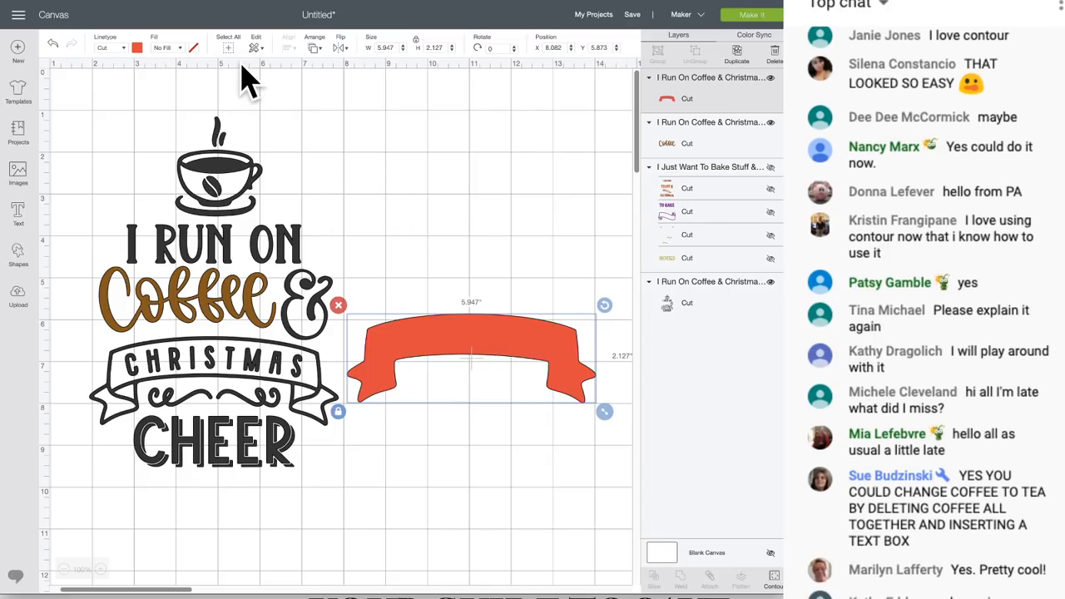
Step: Place the red ribbon over the "Christmas" banner at about X 1.93, Y 6.43 and send it to the back
left_click_drag(499, 352, 238, 373)
left_click(316, 50)
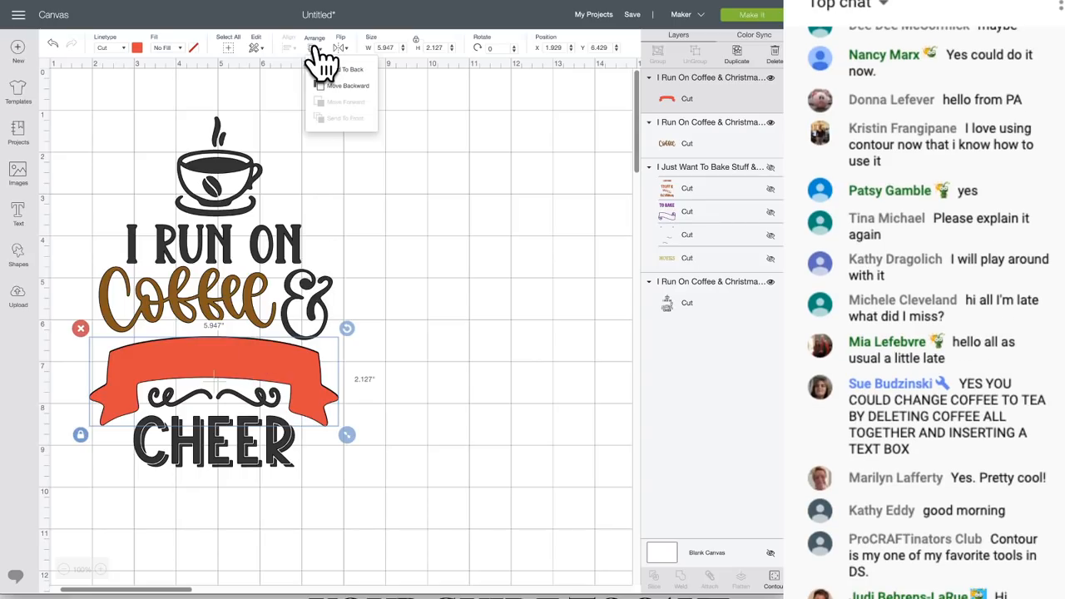
left_click(341, 70)
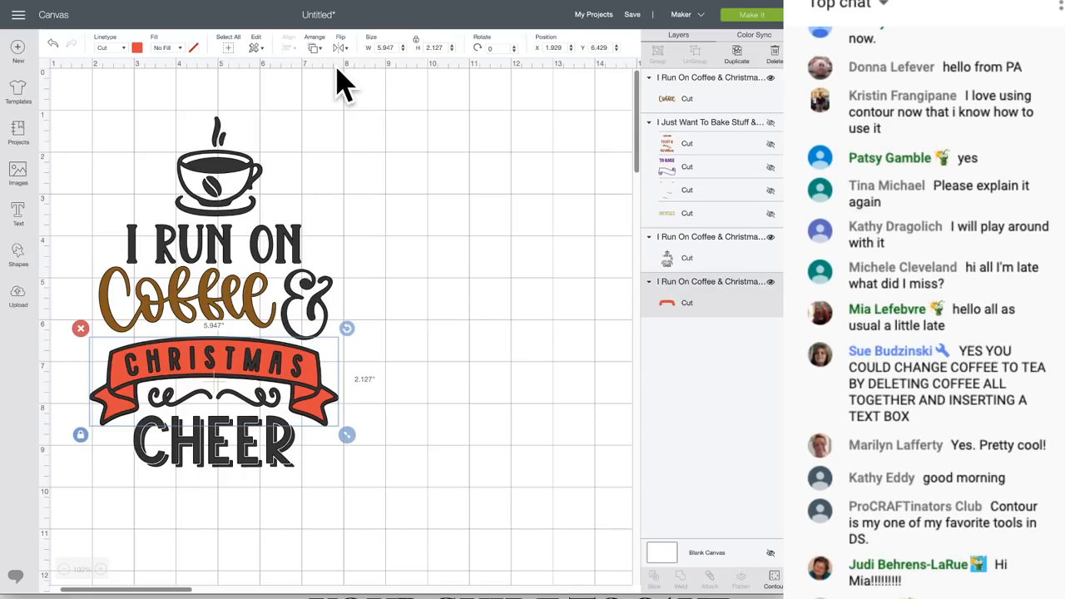
left_click(470, 295)
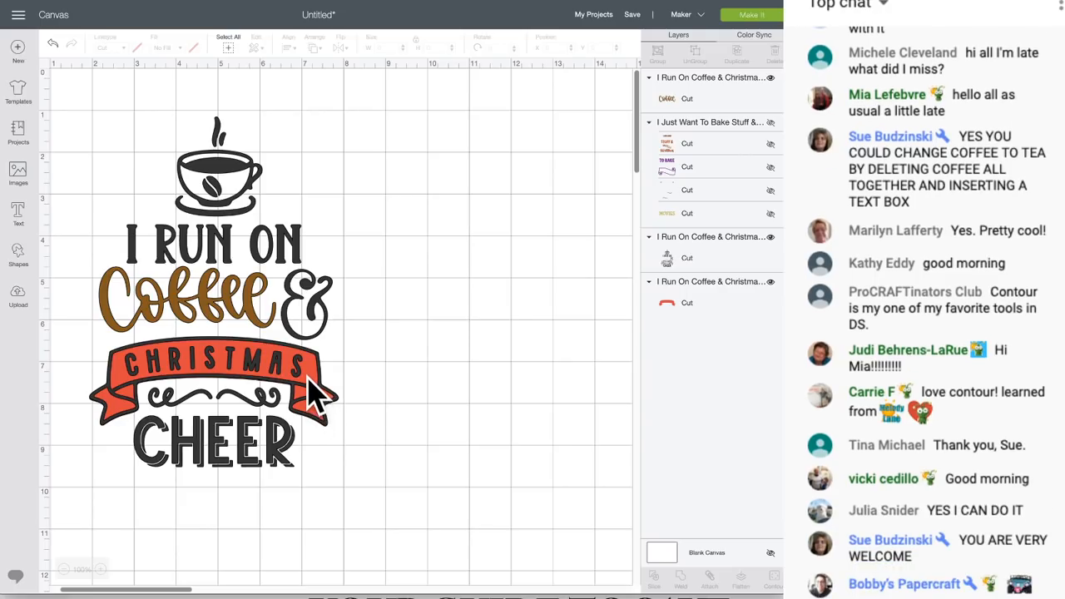
Step: Shift the black design to about X 3.35, Y 1.01 and replace the red ribbon's outer contour with its inner banner and tail contours
left_click_drag(316, 392, 368, 380)
left_click(133, 395)
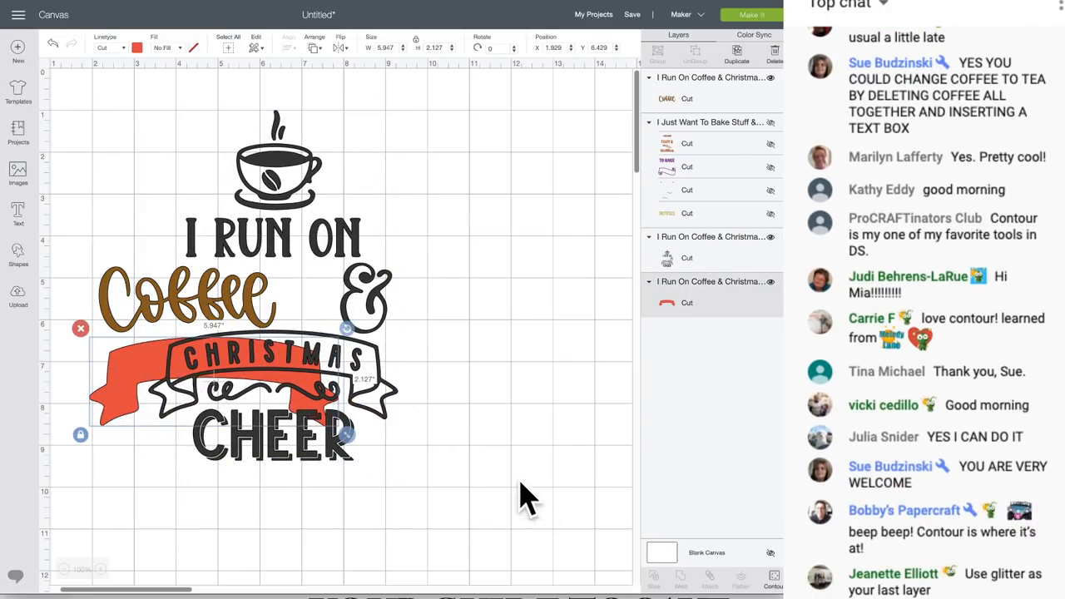
left_click(773, 578)
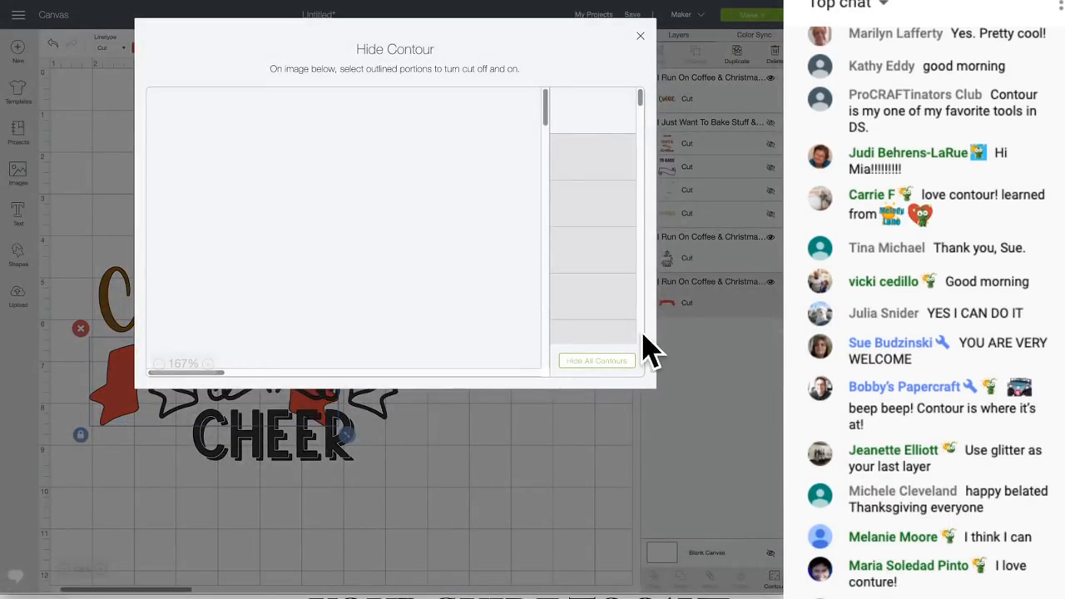
scroll(420, 319, "down", 3)
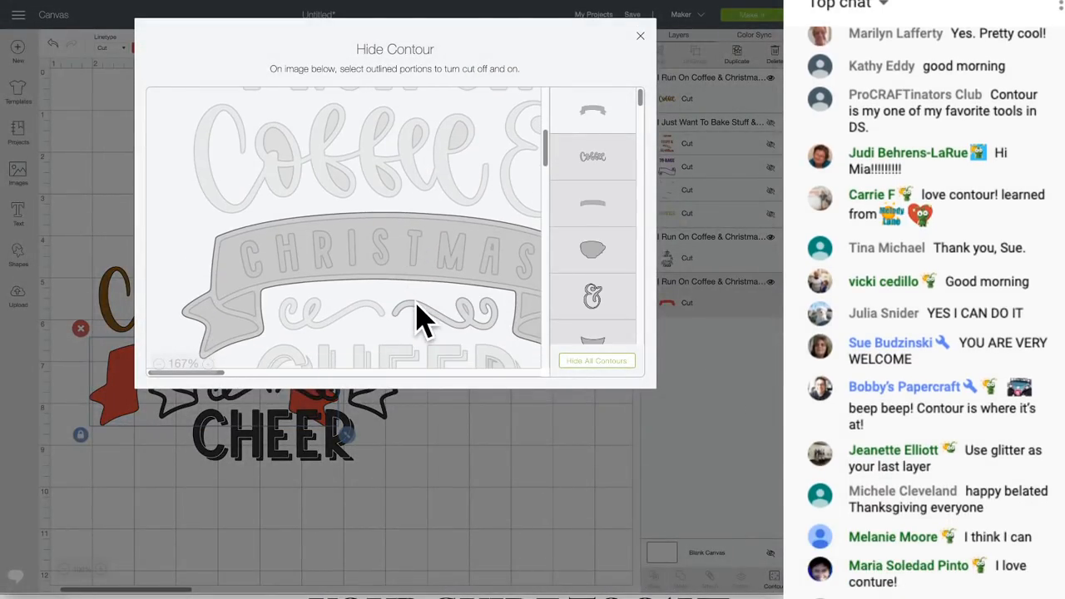
left_click(235, 291)
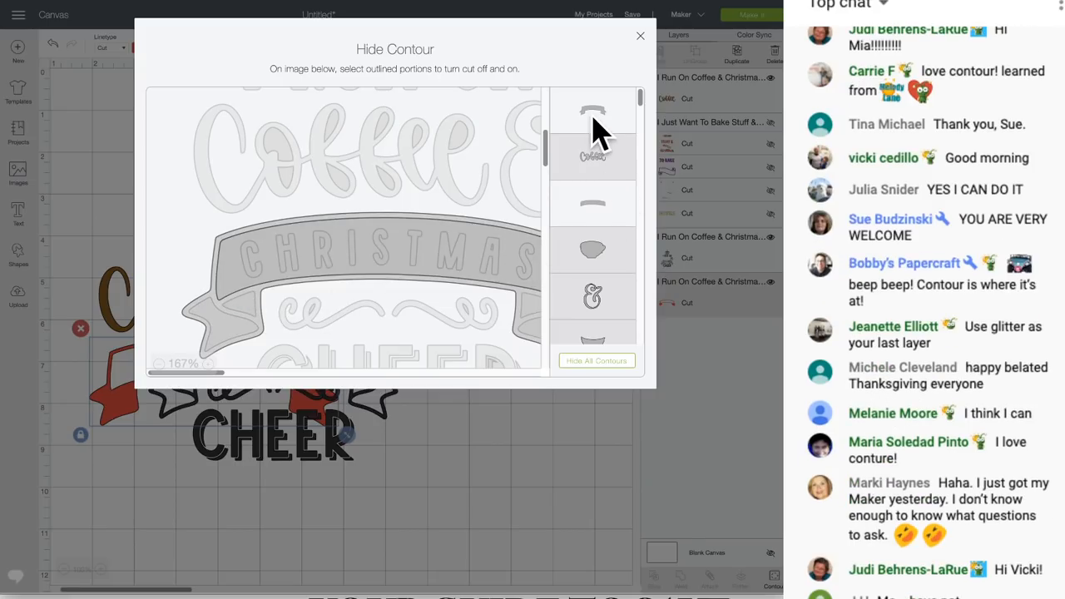
left_click(239, 320)
scroll(374, 340, "right", 3)
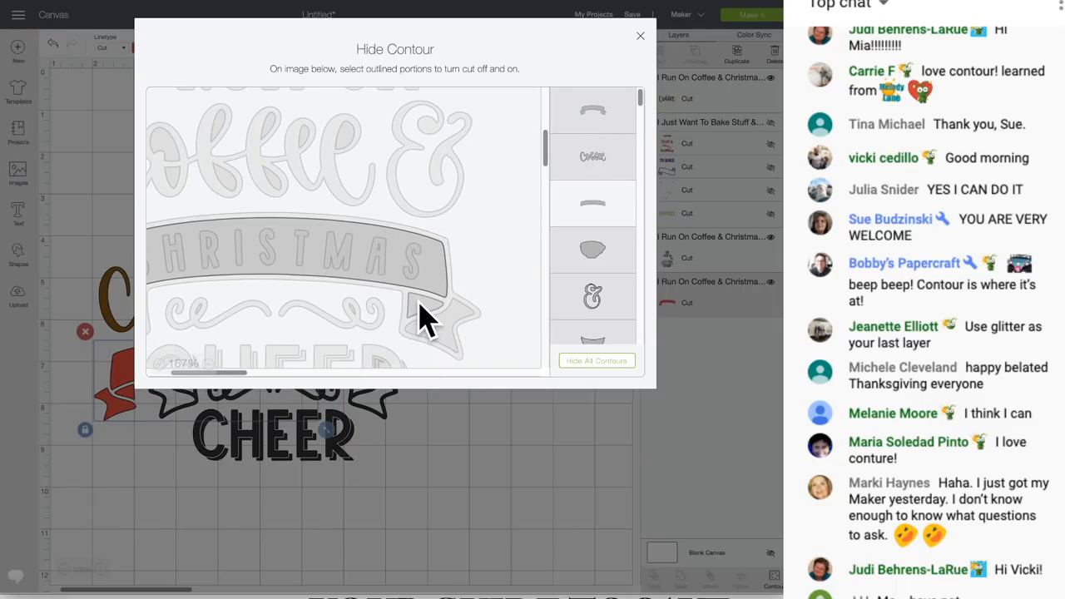
left_click(445, 341)
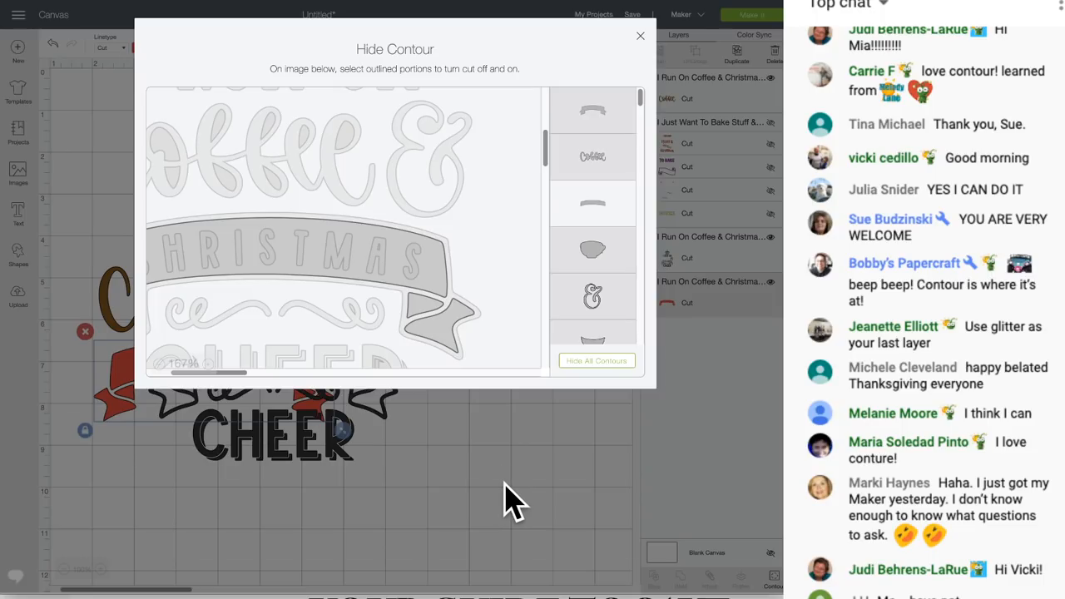
left_click(509, 499)
Step: Move the red ribbon pieces inside the black banner outline at about X 3.47, Y 6.34
left_click_drag(128, 375, 190, 368)
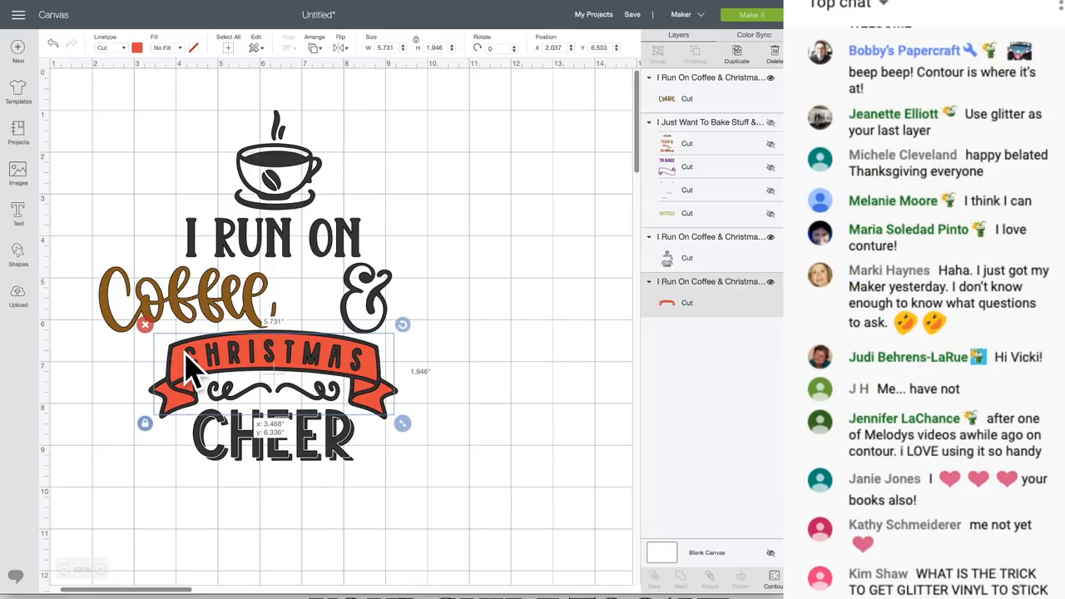
left_click(545, 296)
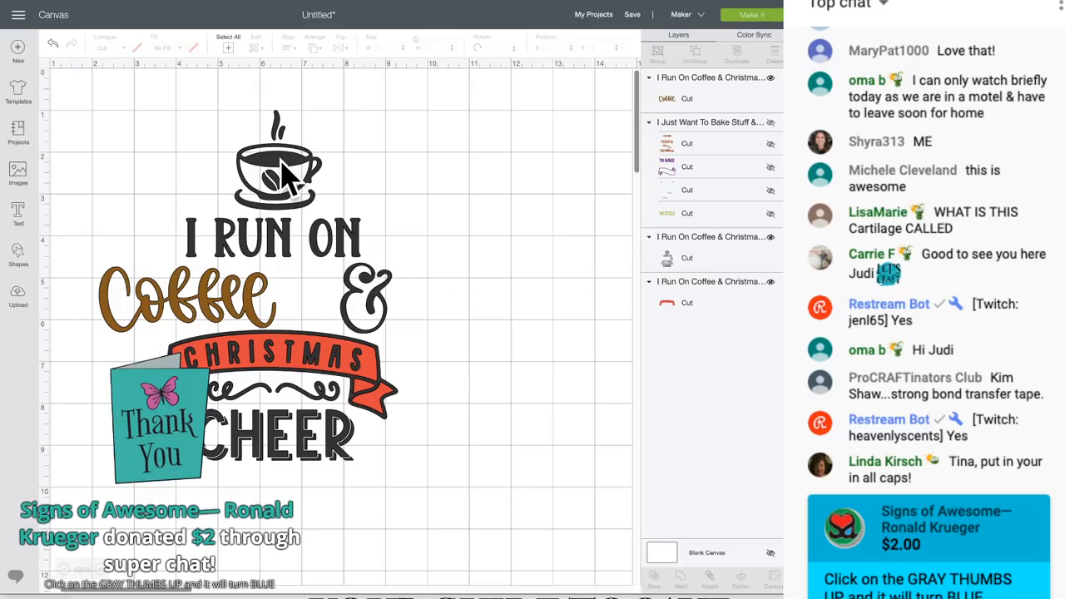
Step: View the cartridge that the black coffee design comes from and browse its other images
left_click(308, 178)
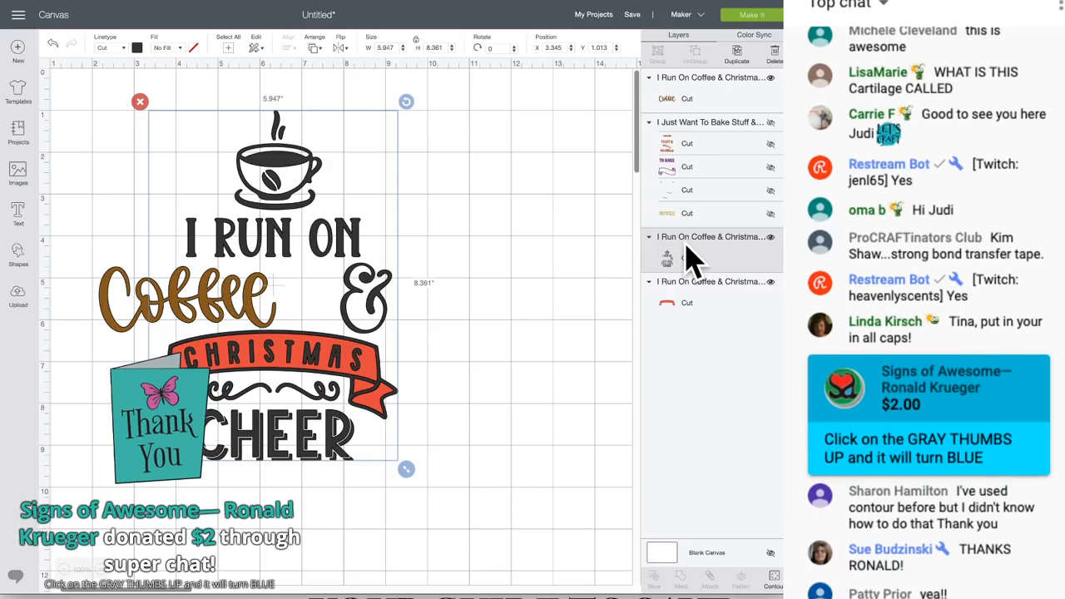
right_click(686, 248)
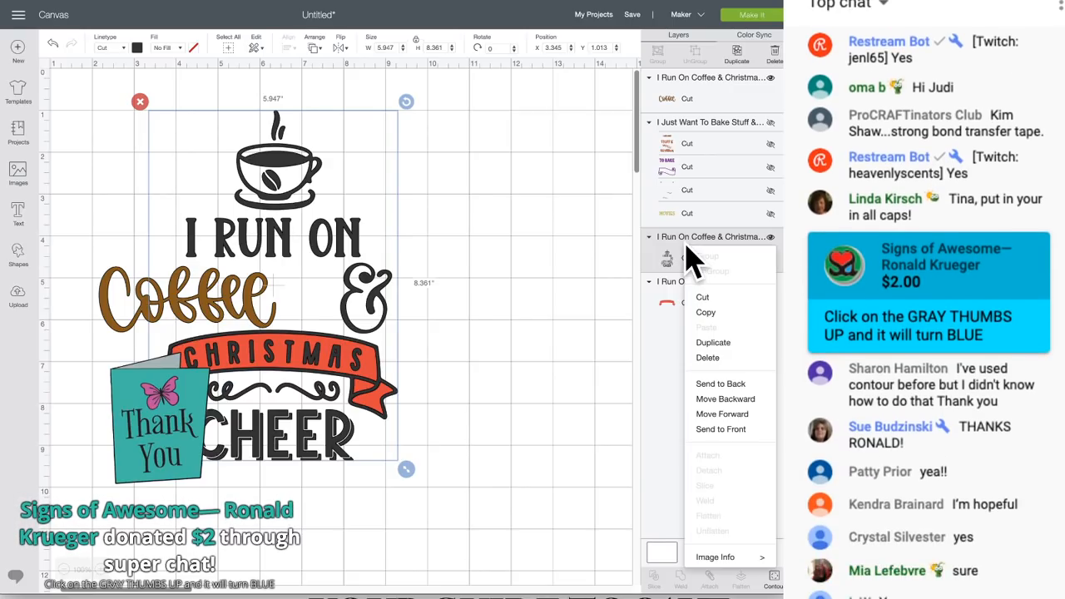
mouse_move(724, 565)
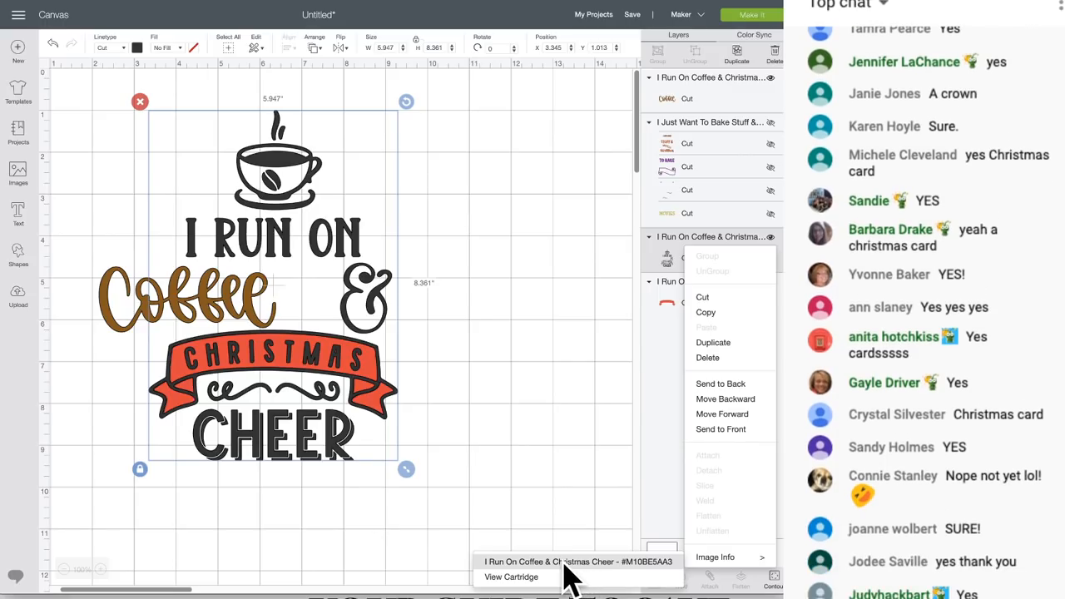
left_click(511, 577)
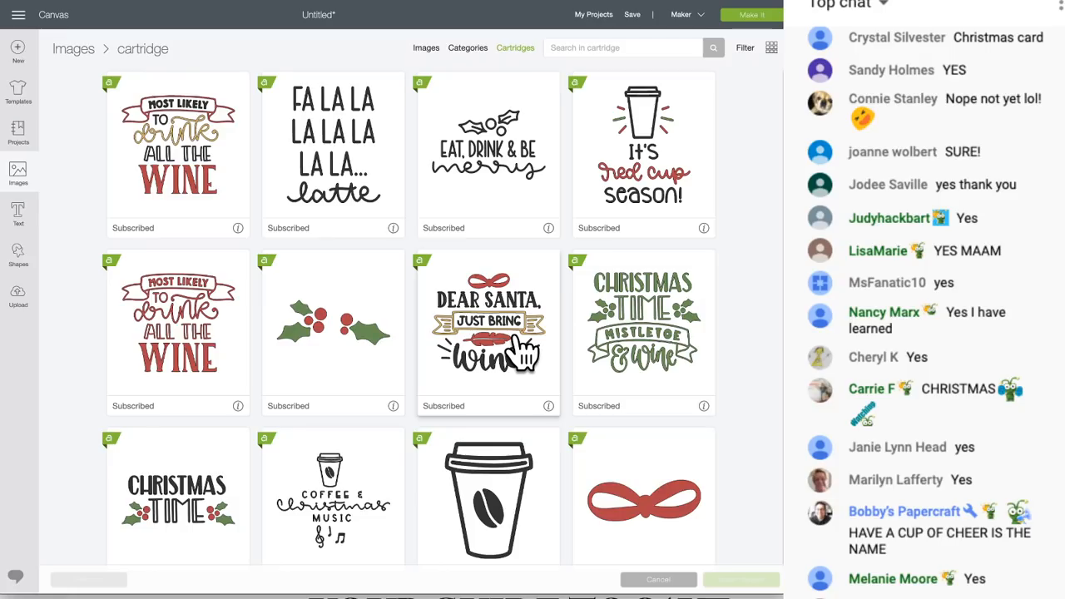
scroll(522, 354, "down", 6)
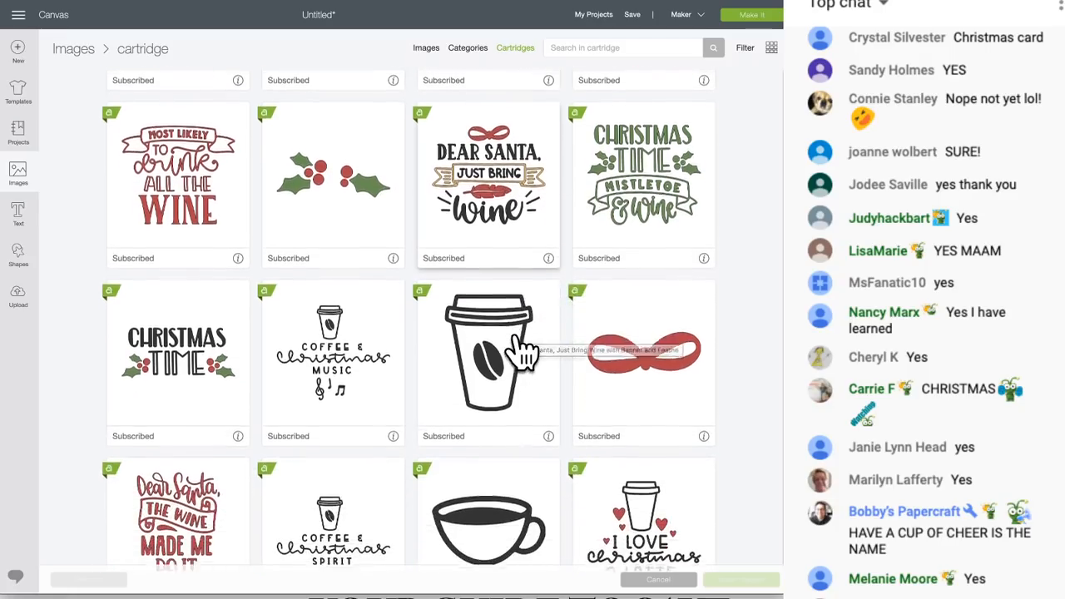
scroll(522, 354, "down", 4)
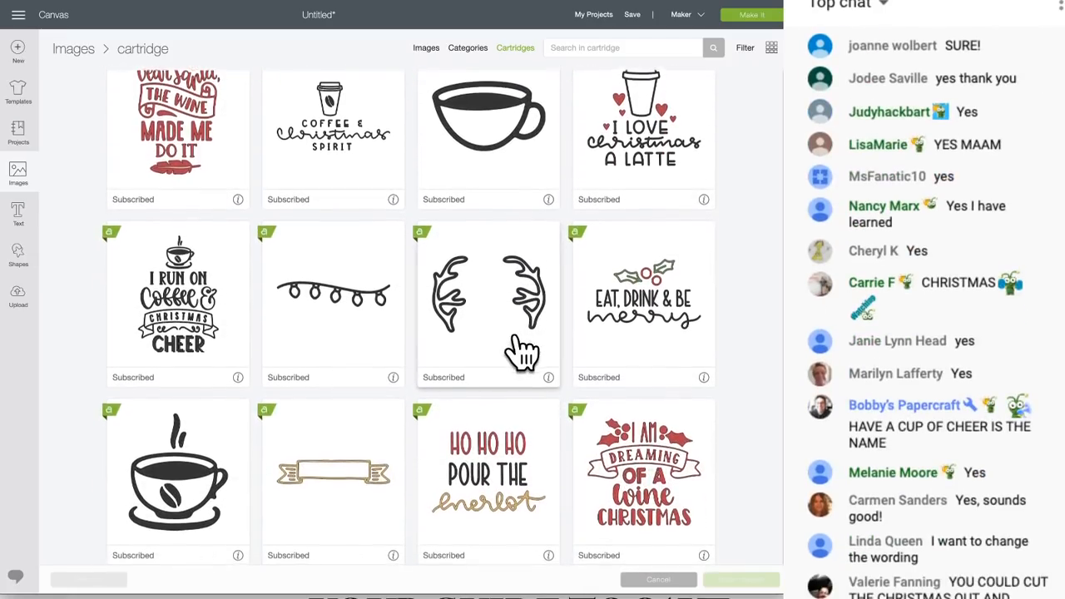
scroll(522, 353, "down", 6)
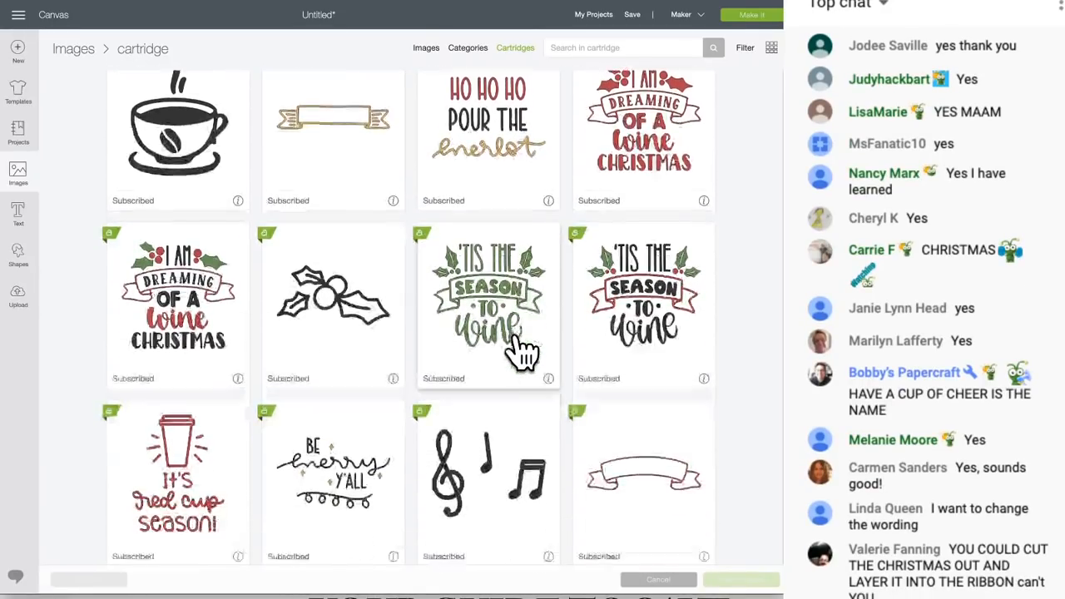
scroll(522, 354, "down", 5)
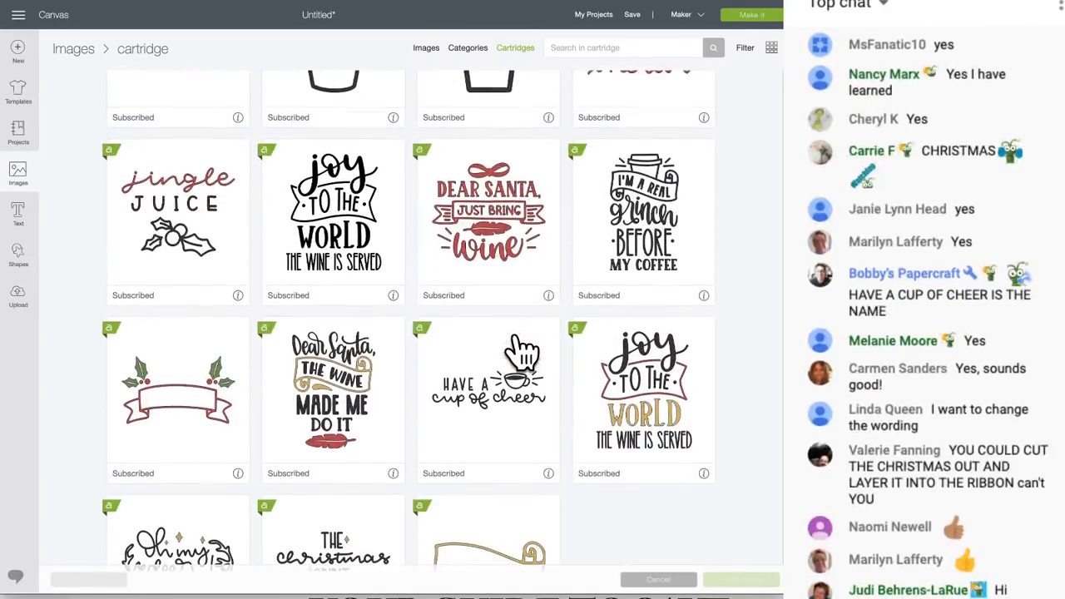
Step: Leave the cartridge's images and start a new project, replacing the unsaved coffee design with a blank canvas
scroll(522, 354, "up", 15)
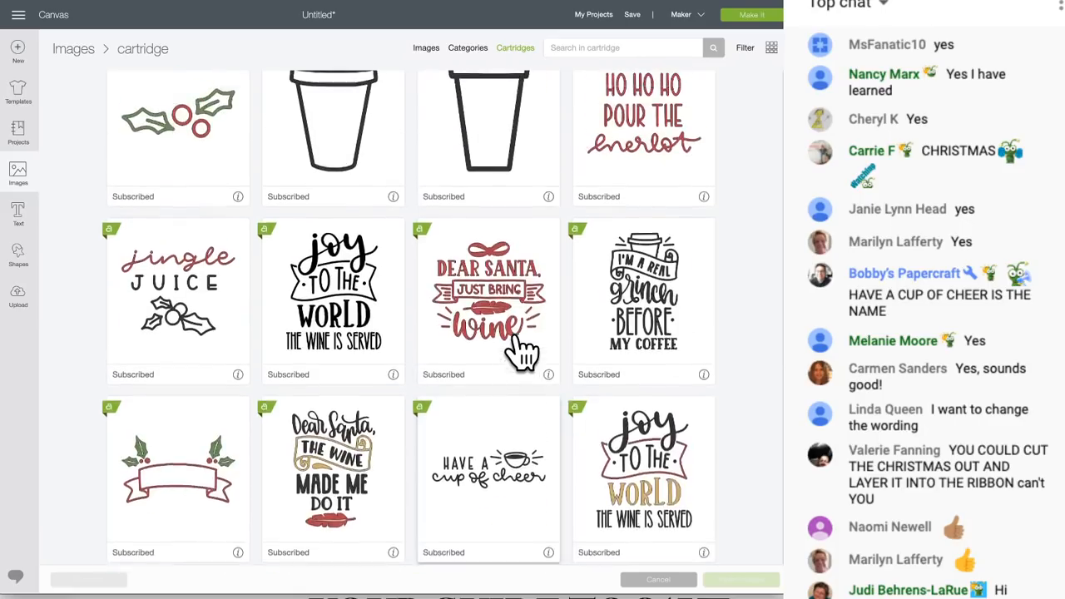
scroll(521, 354, "up", 3)
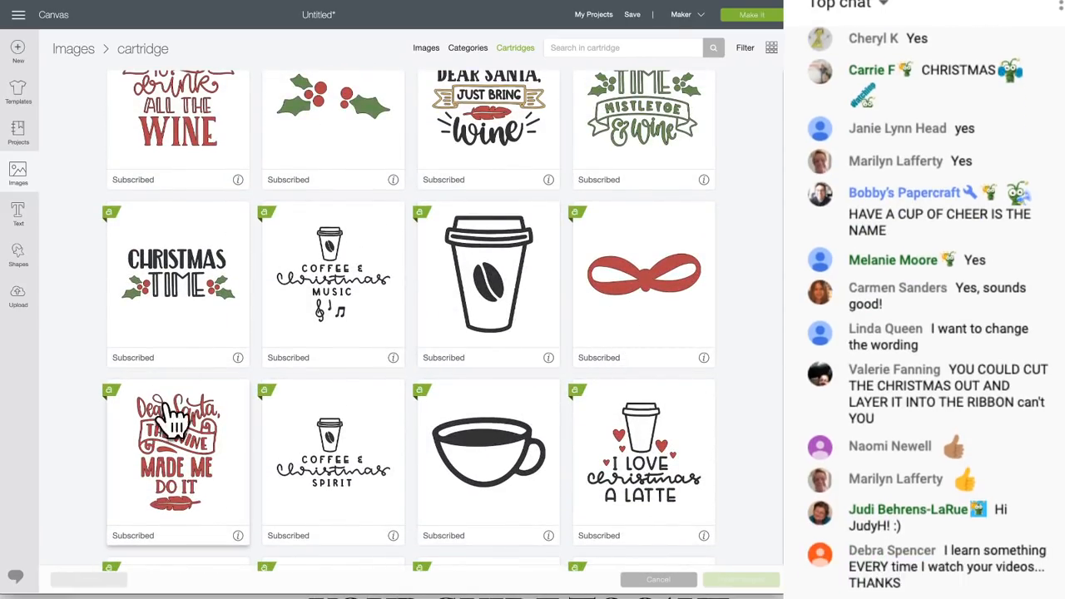
left_click(21, 178)
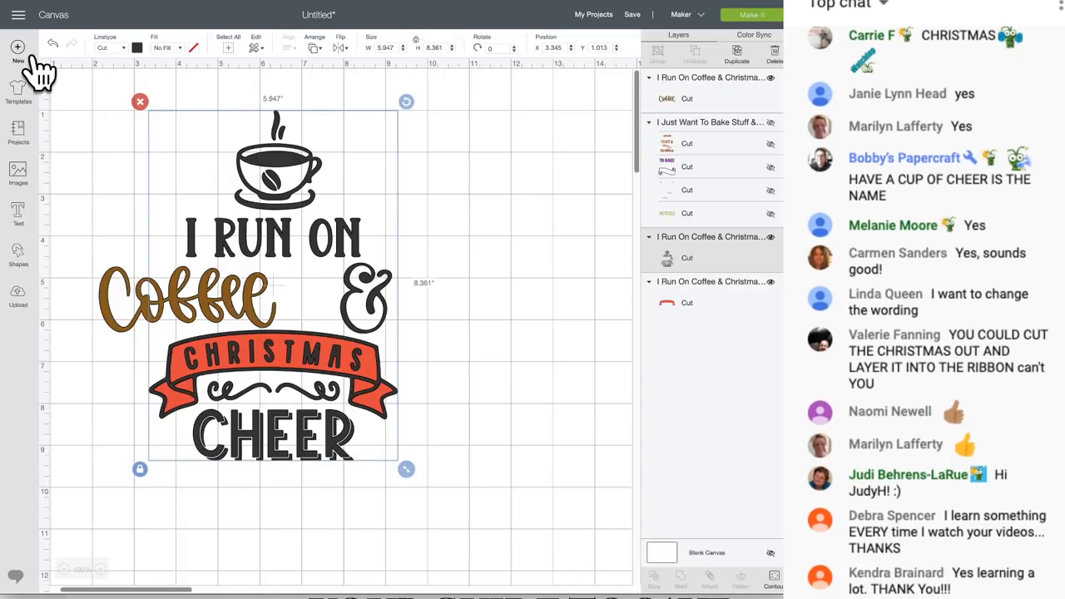
left_click(20, 54)
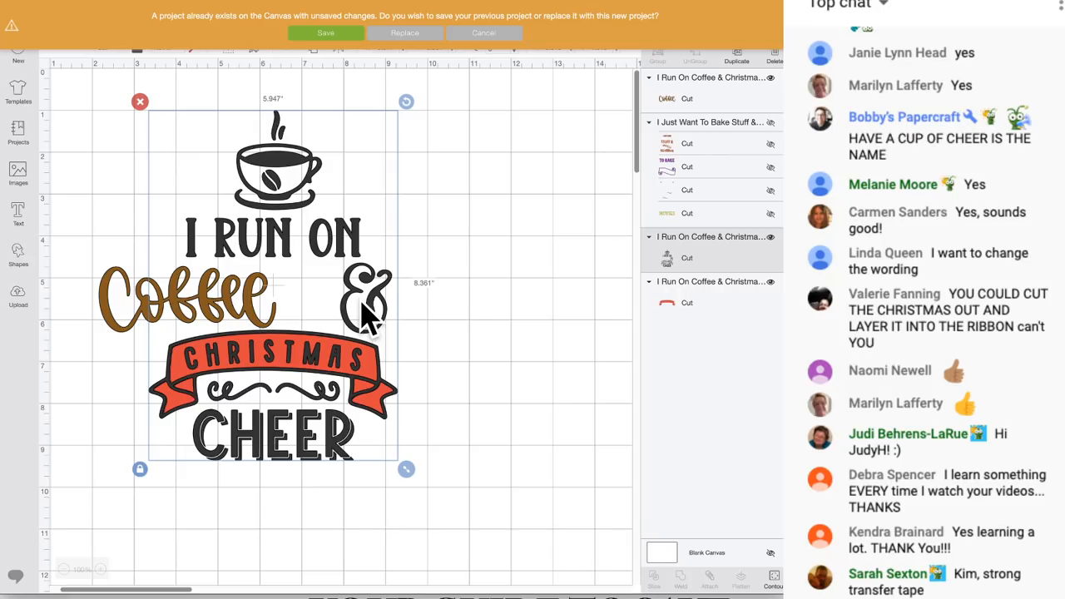
left_click(405, 34)
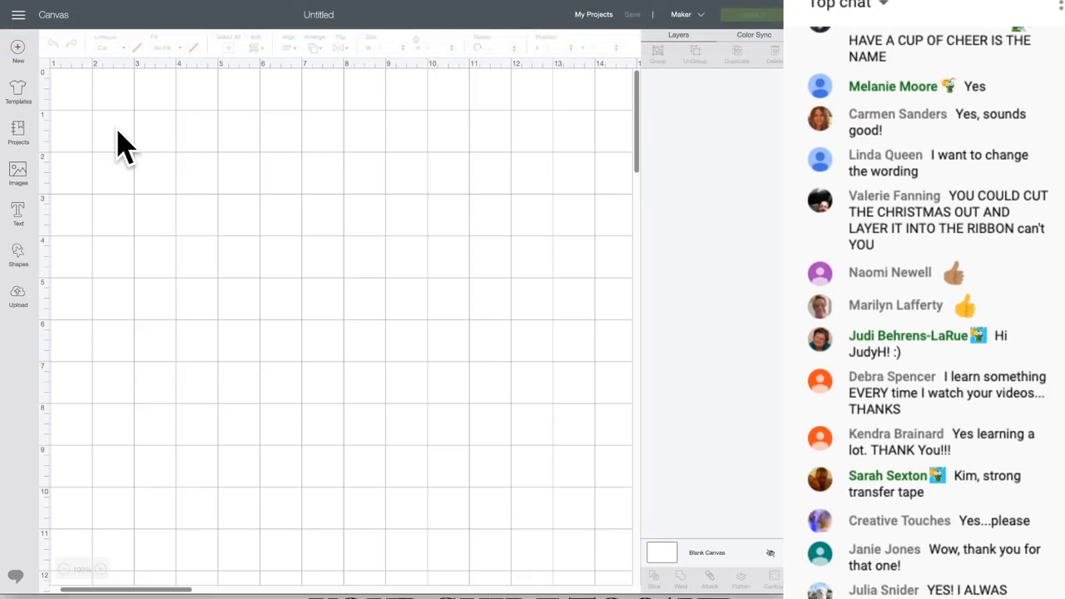
Step: Add a square shape to the canvas and place it at about X 2.99, Y 3.07
left_click(20, 258)
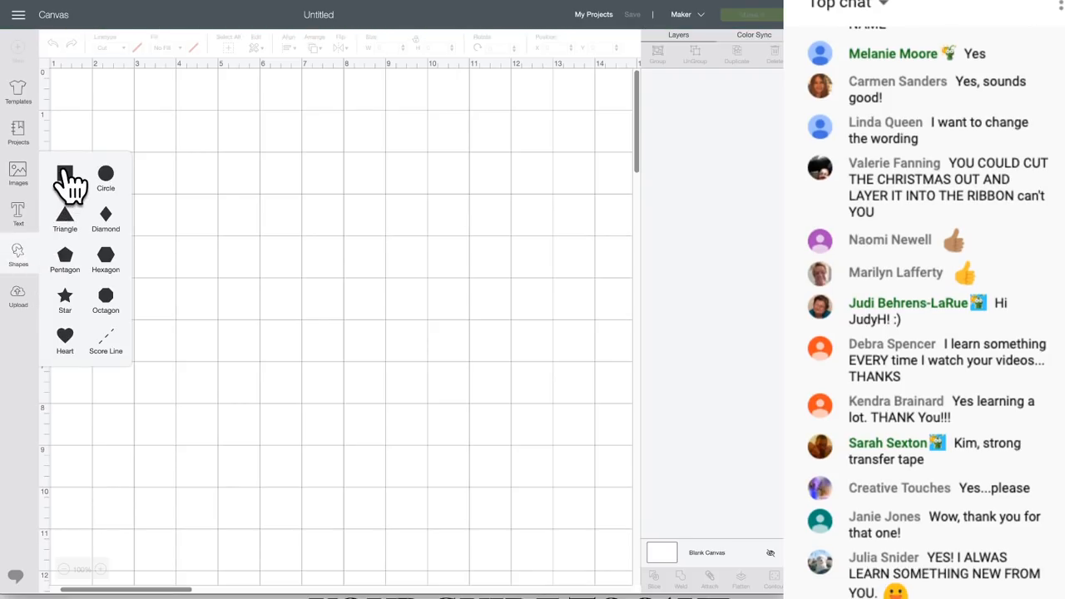
left_click(65, 174)
left_click_drag(189, 204, 186, 233)
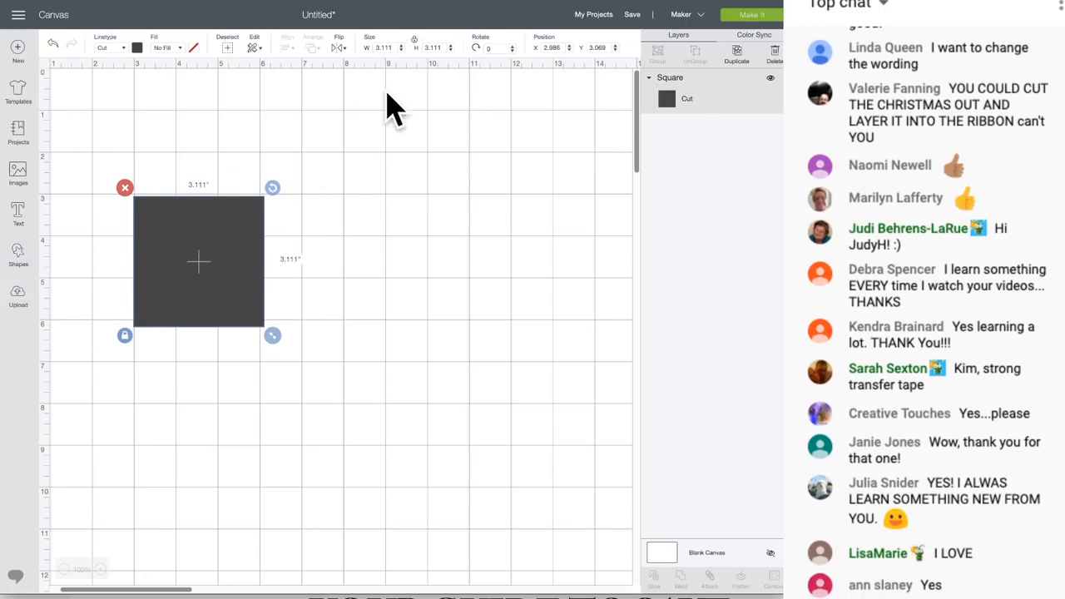
Step: Unlock the square's proportions and set it to 8.5 inches wide by 5.5 inches high
left_click(397, 48)
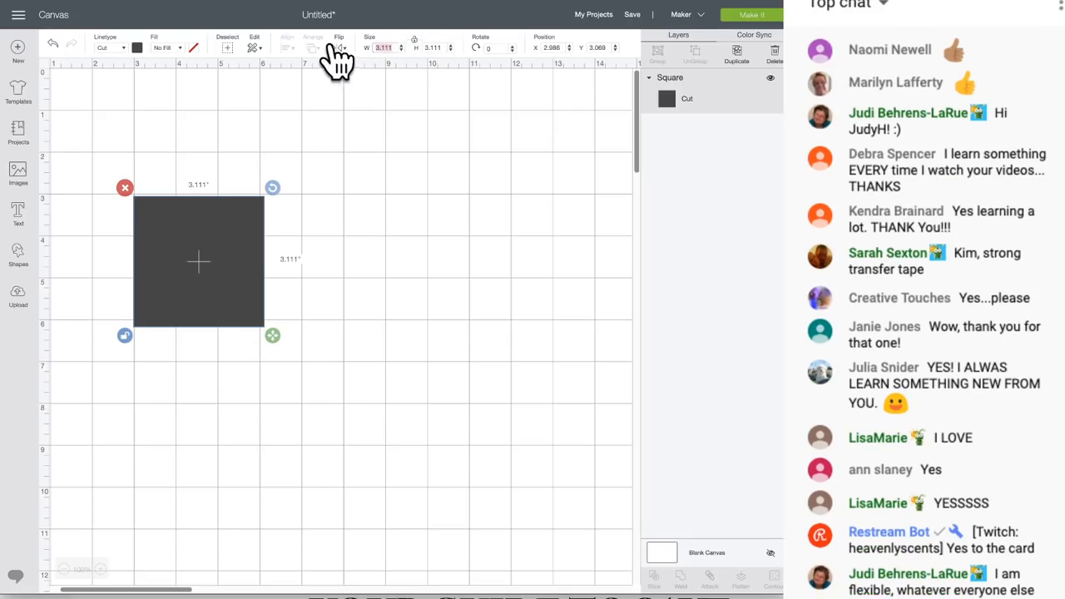
type("8.")
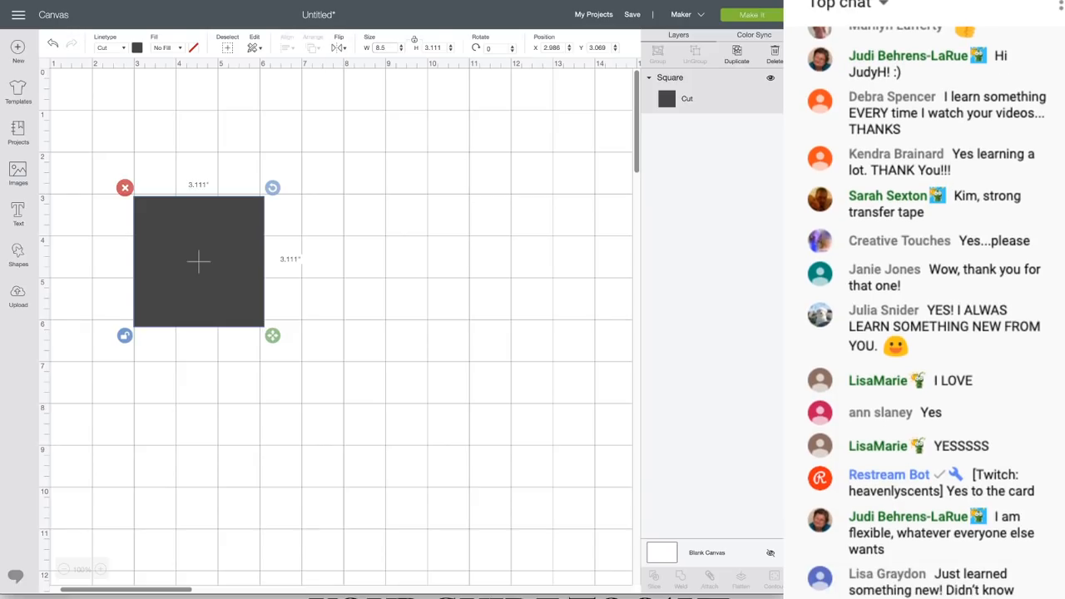
type("5")
left_click(444, 48)
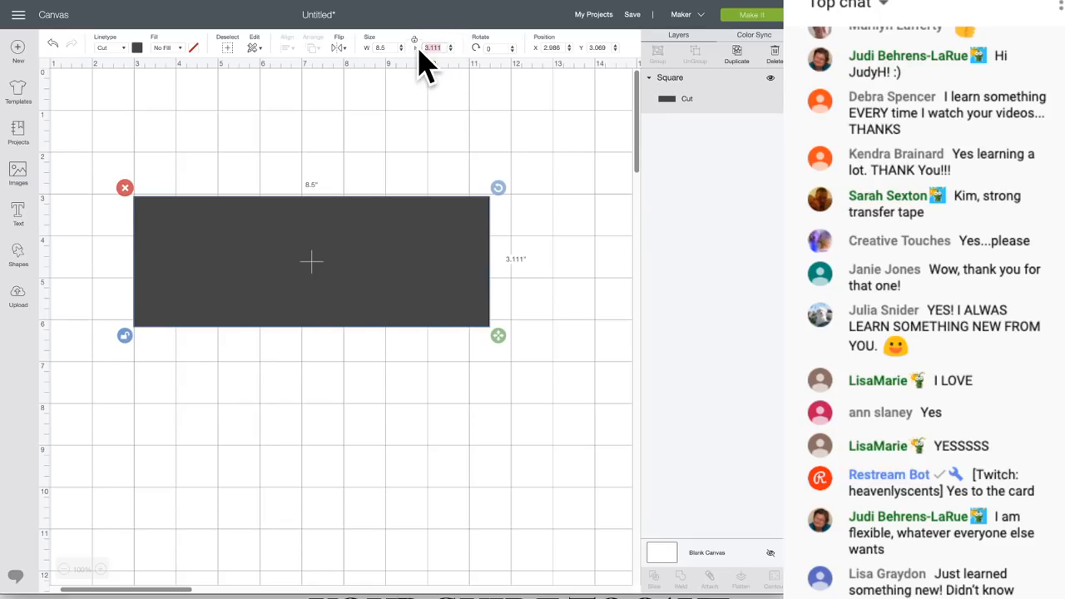
type("5.5")
key("Return")
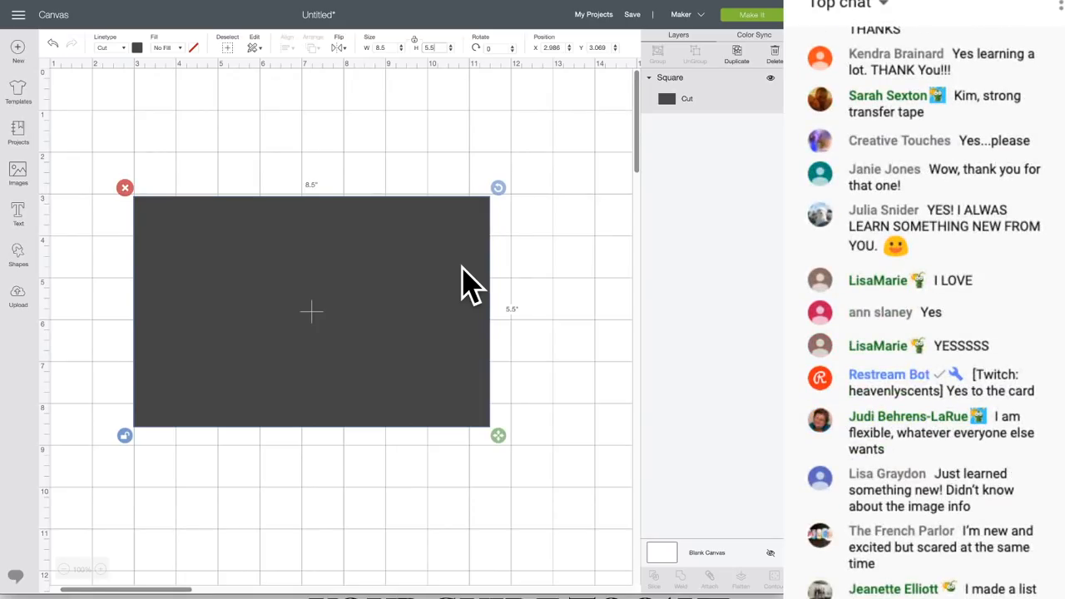
Step: Try the alternative card base size of 4.25 inches wide by 11 inches high
left_click(421, 48)
left_click(391, 48)
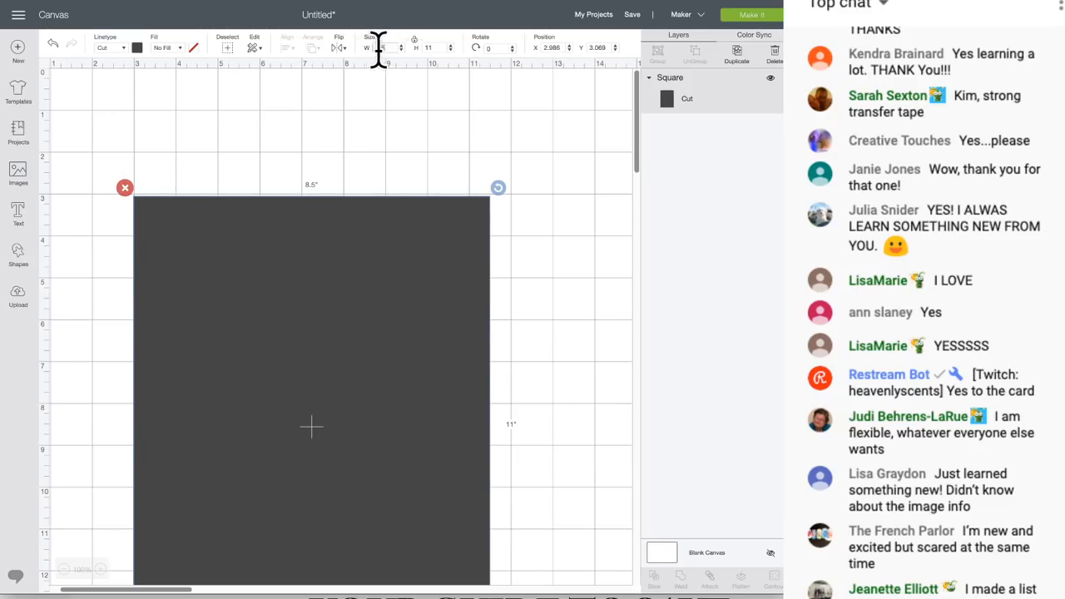
type("4.2")
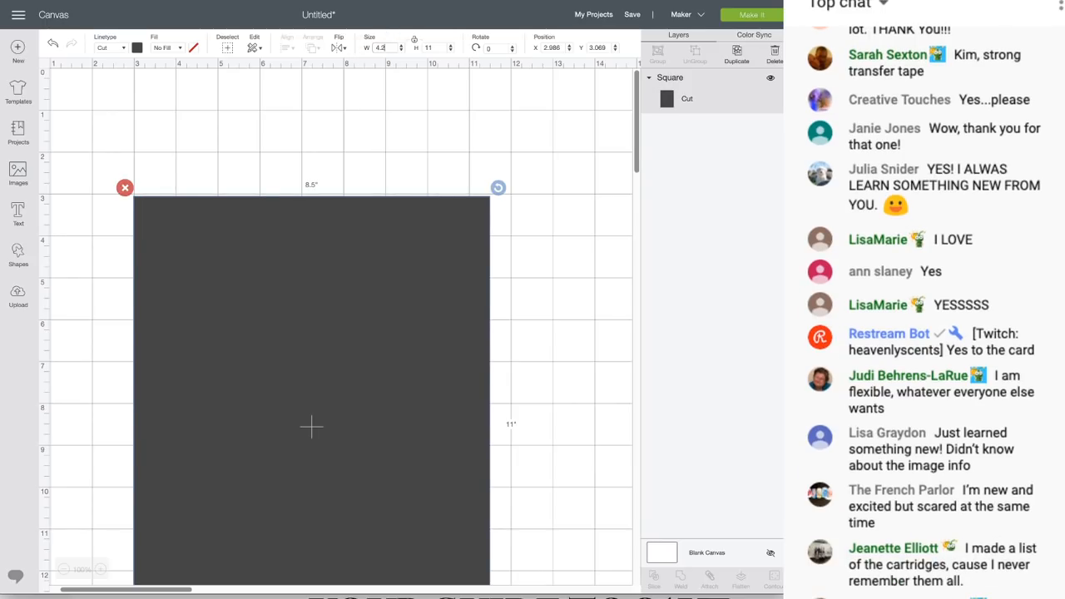
type("5")
key("Return")
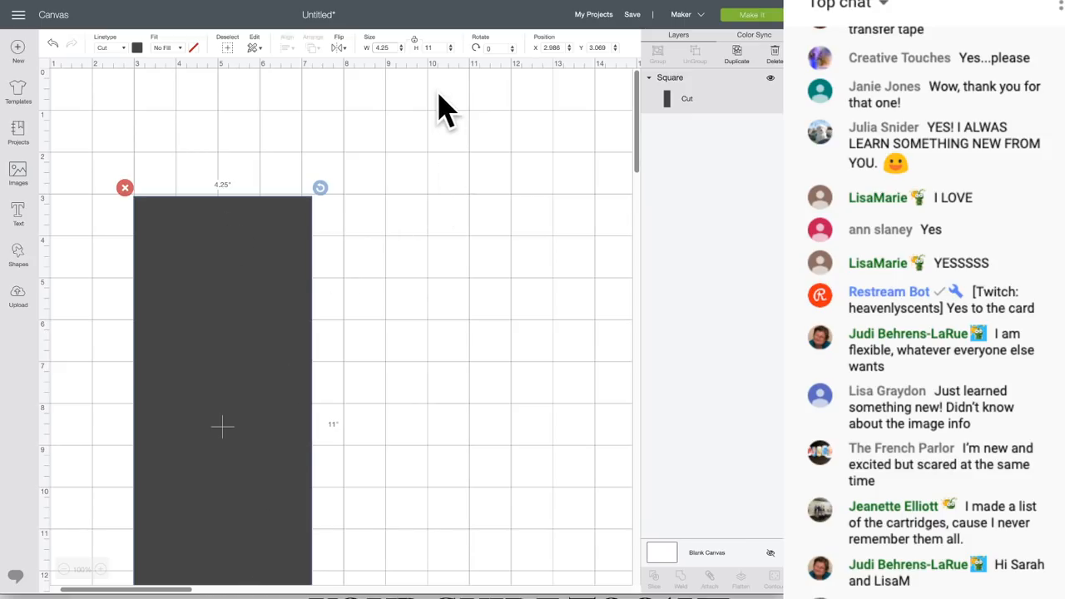
Step: Size the card base to 8.5 by 5.5 inches and move it to about X 2.78, Y 2.38
double_click(395, 47)
type("8.5")
key("Tab")
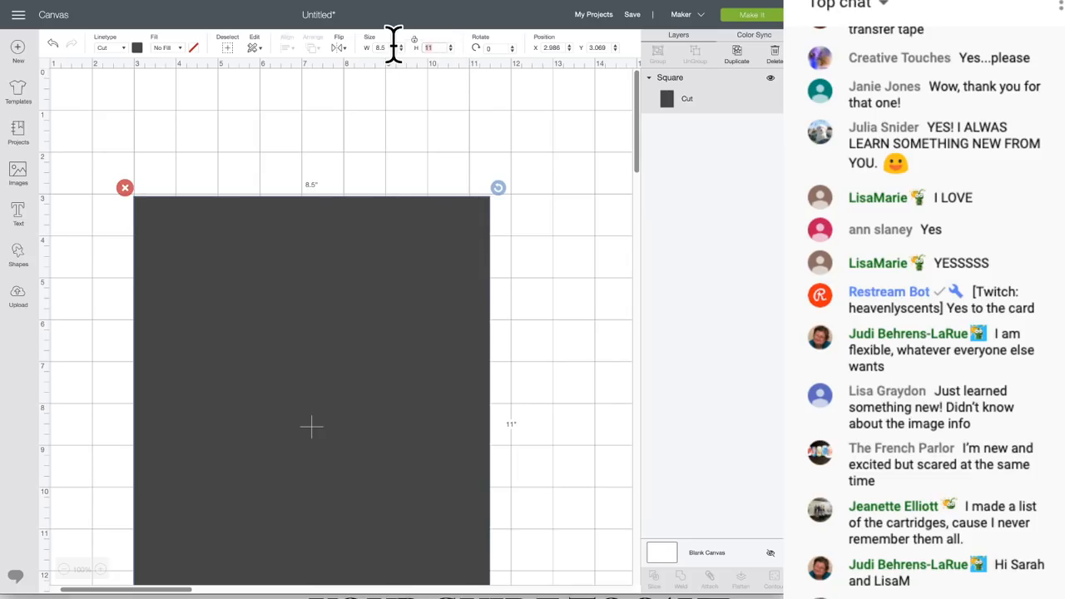
type("5.5")
key("Return")
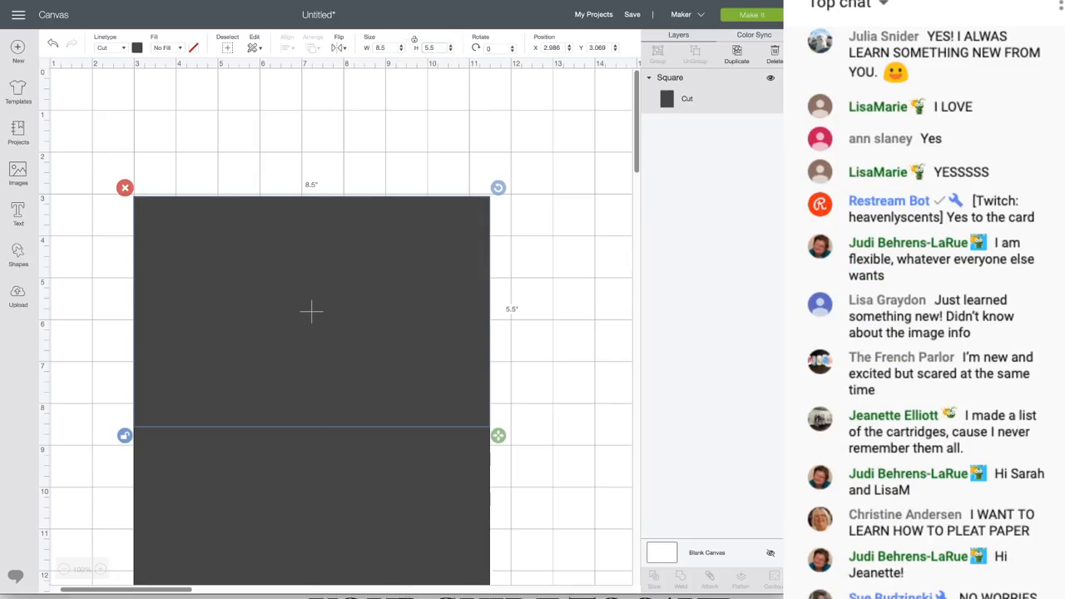
left_click(311, 171)
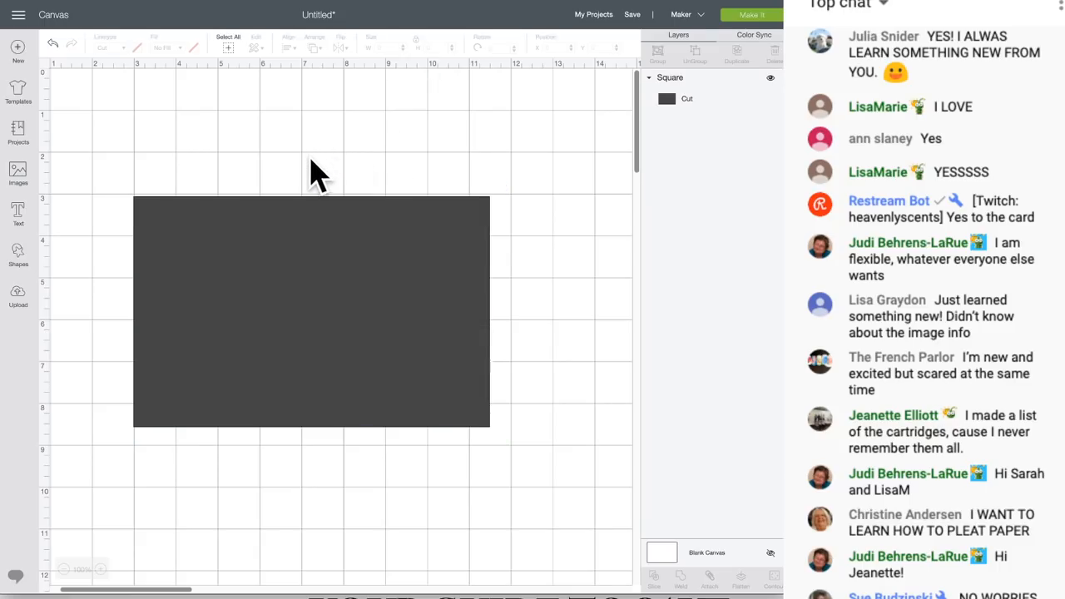
left_click_drag(349, 272, 331, 227)
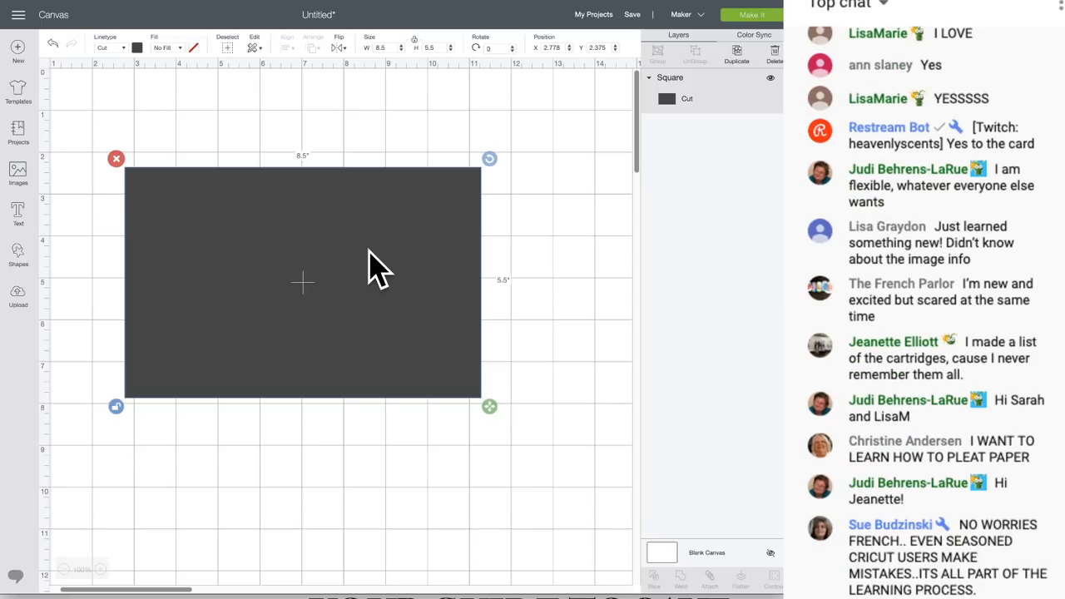
scroll(456, 310, "left", 1)
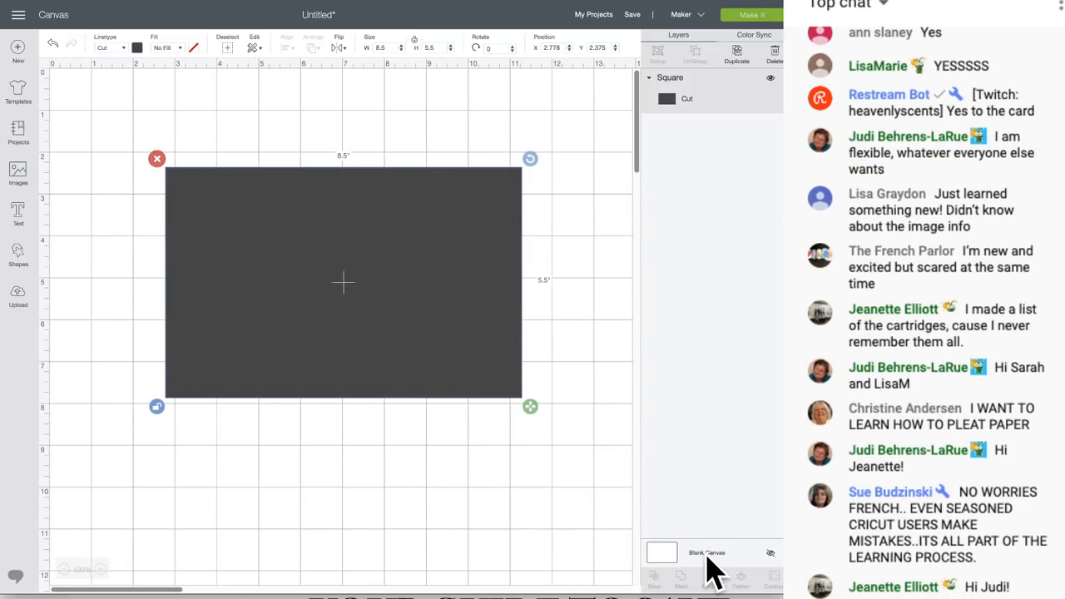
Step: Change the blank canvas color to light orange
left_click(709, 570)
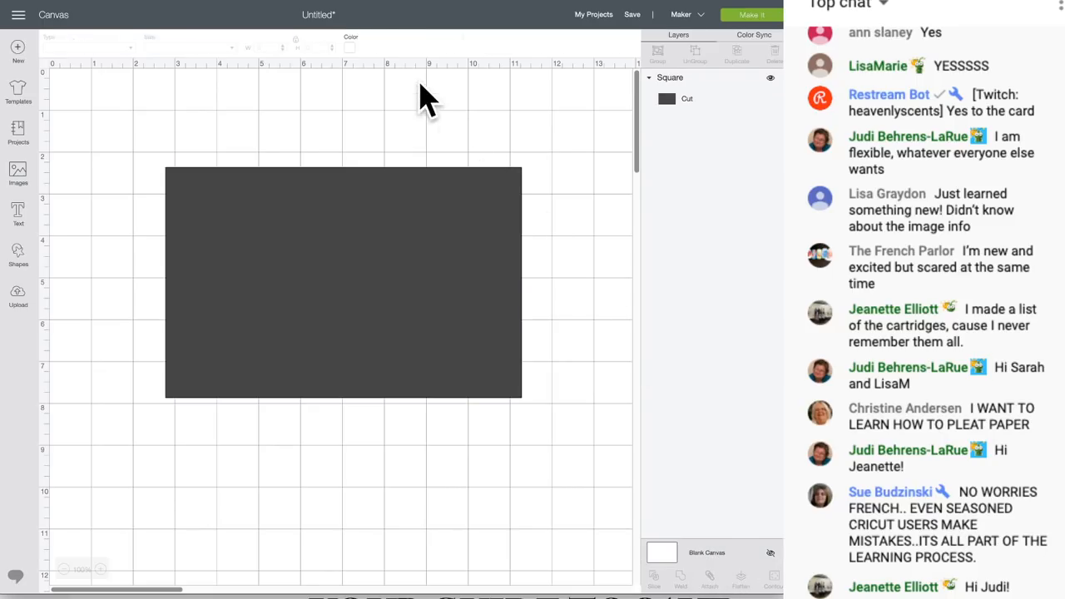
left_click(351, 48)
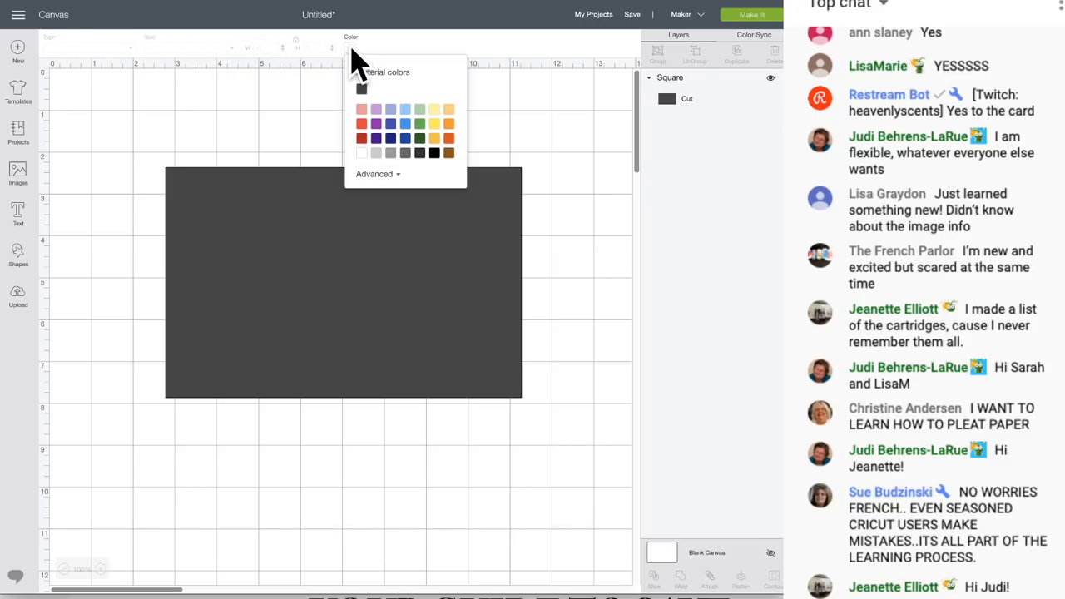
left_click(449, 109)
left_click(518, 161)
Step: Change the card base rectangle's material color to white
left_click(329, 236)
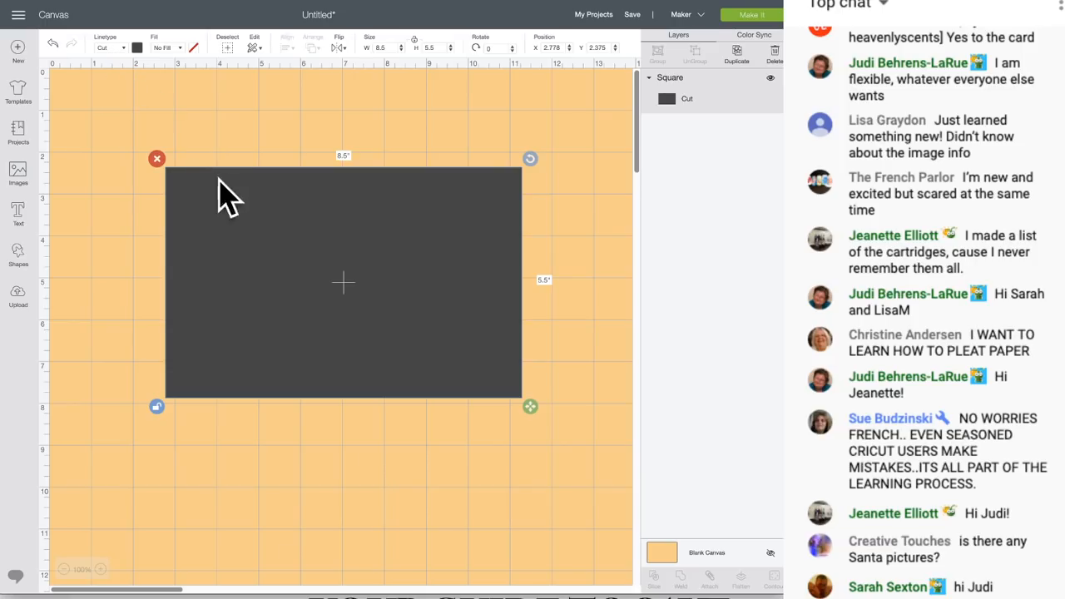
left_click(137, 48)
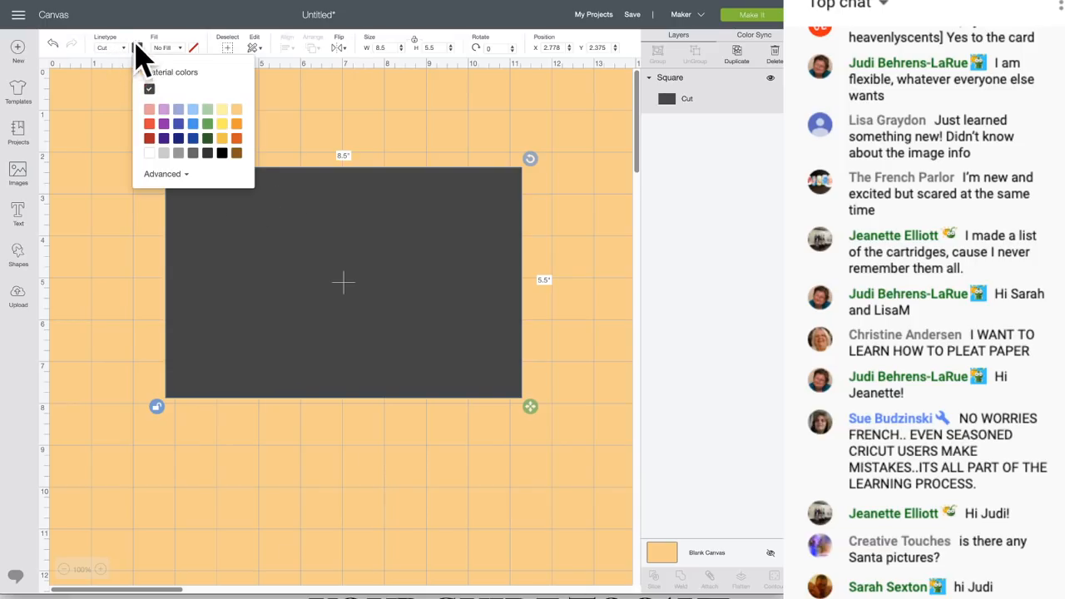
left_click(150, 153)
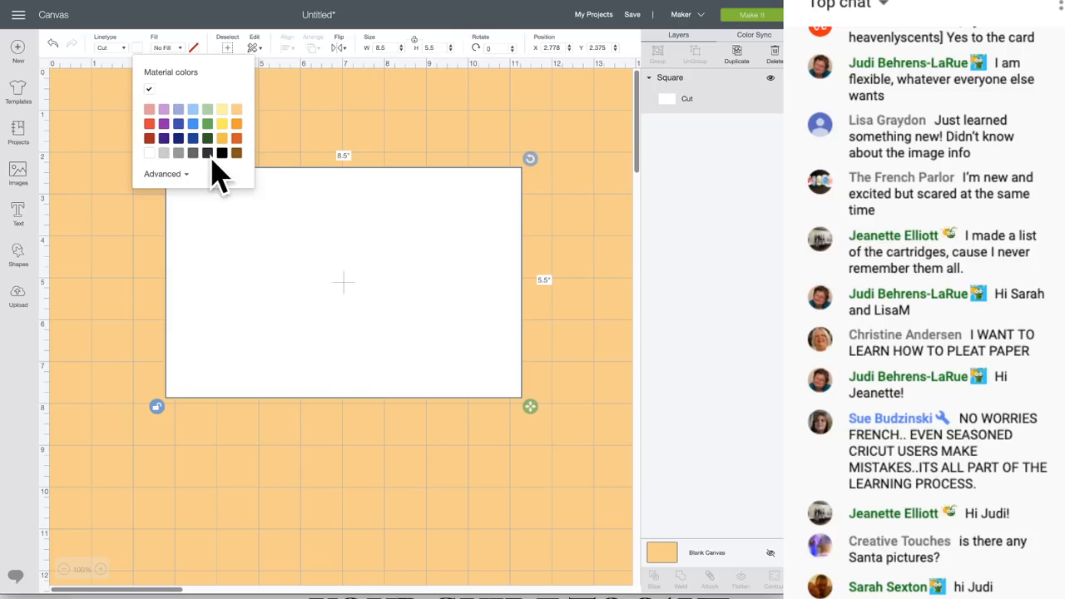
Step: Add another square and a score line, moving the square below the card base and the line onto it at about X 4.92, Y 3.01
left_click(17, 257)
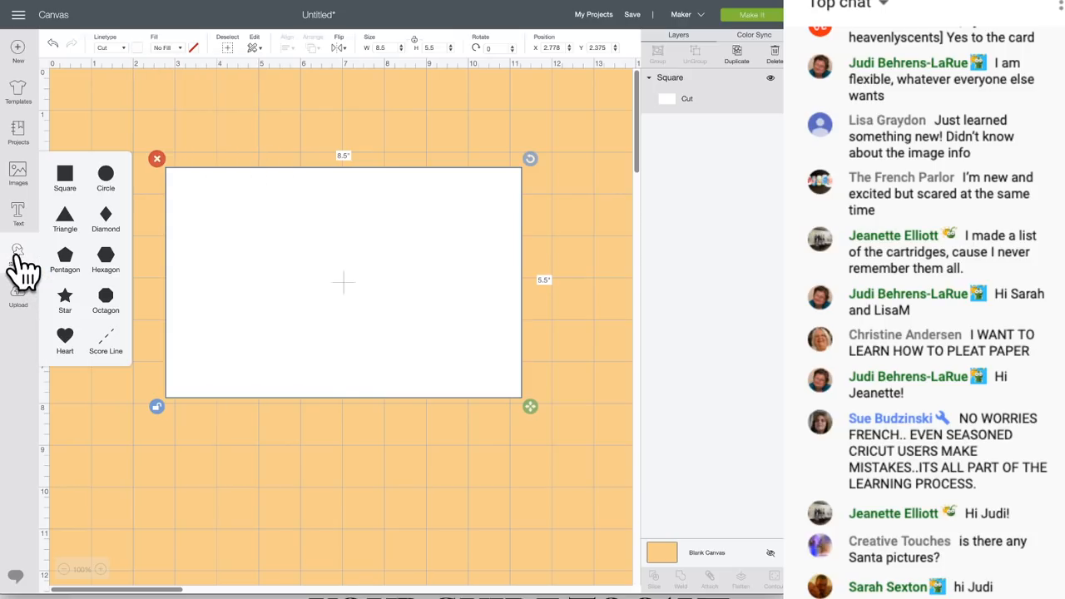
left_click(64, 176)
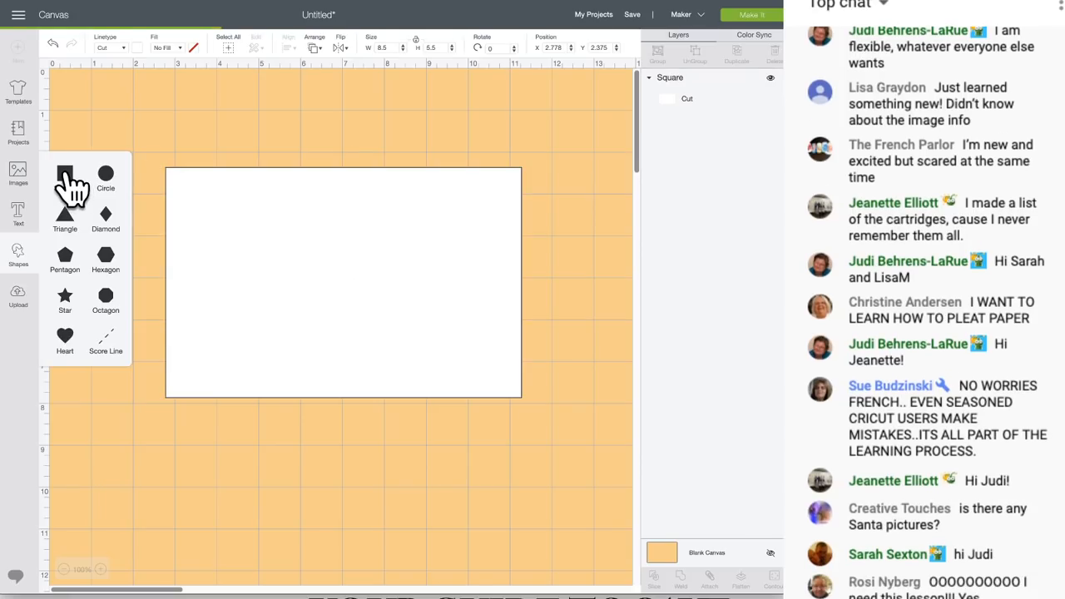
left_click(106, 341)
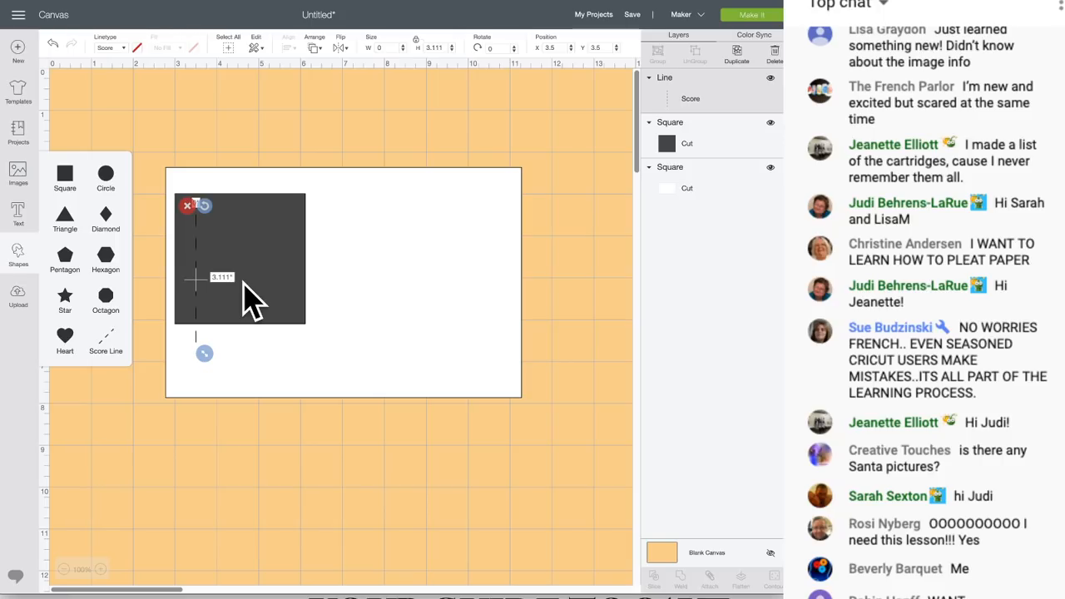
left_click_drag(246, 277, 517, 523)
left_click_drag(197, 259, 259, 239)
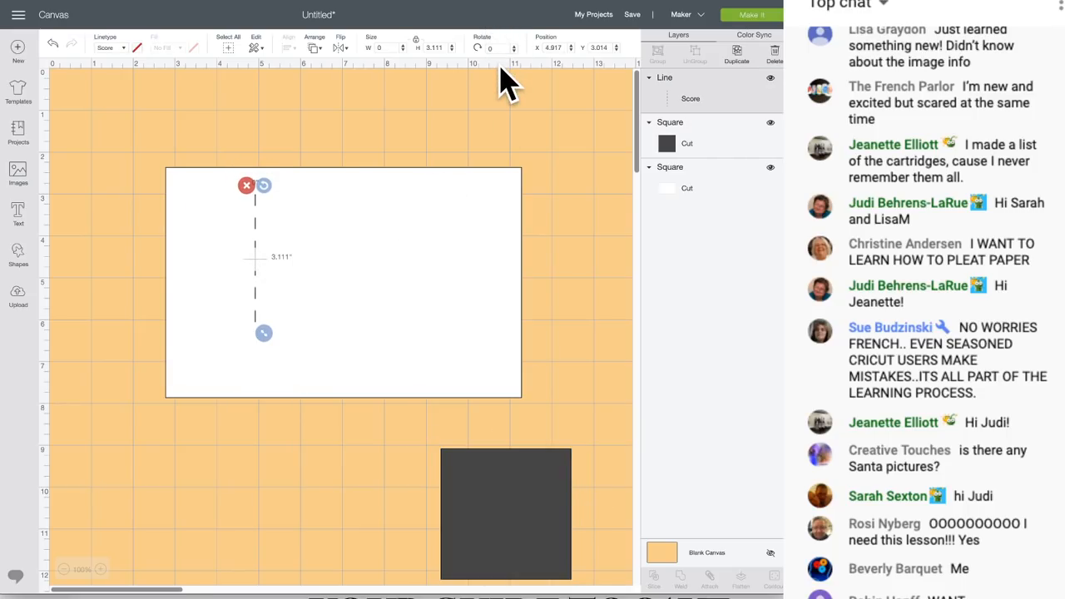
Step: Set the score line's height to 5.5 inches and center it on the white card base
left_click(440, 48)
type("5.5")
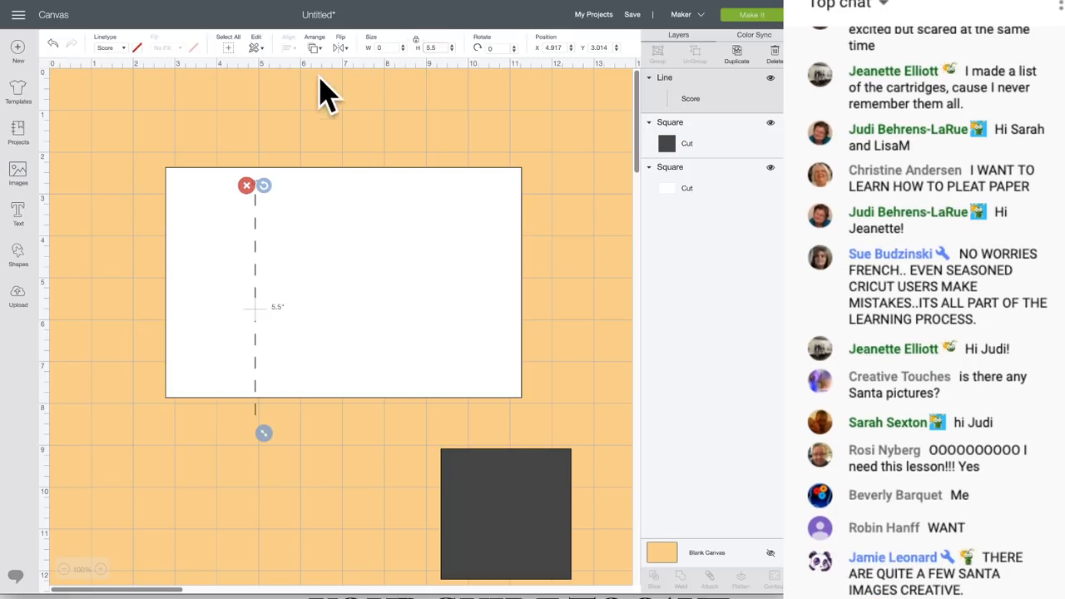
left_click(249, 136)
left_click_drag(157, 115, 302, 303)
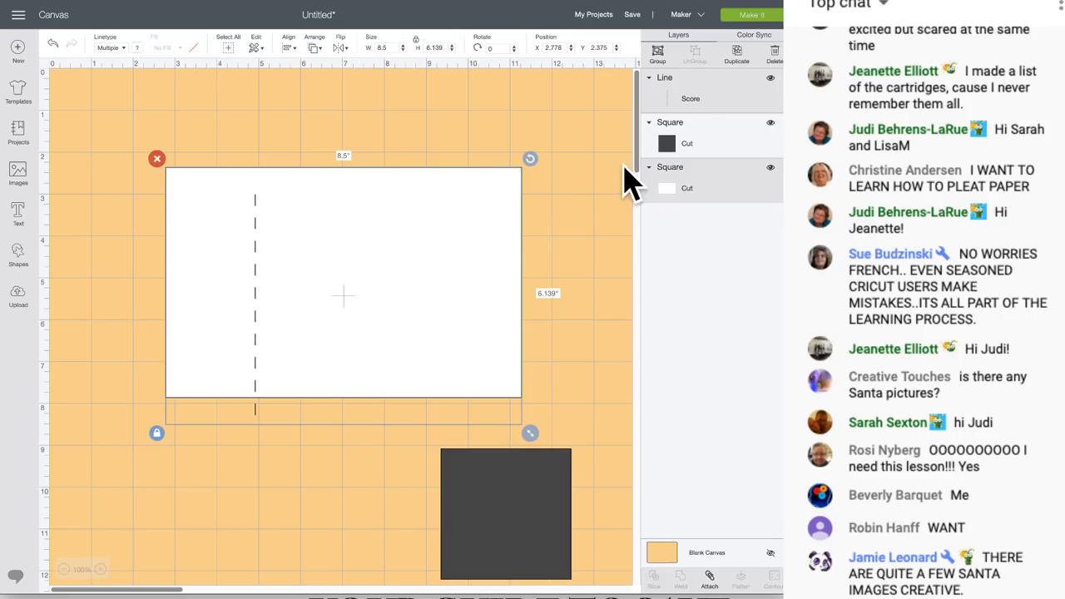
left_click(288, 48)
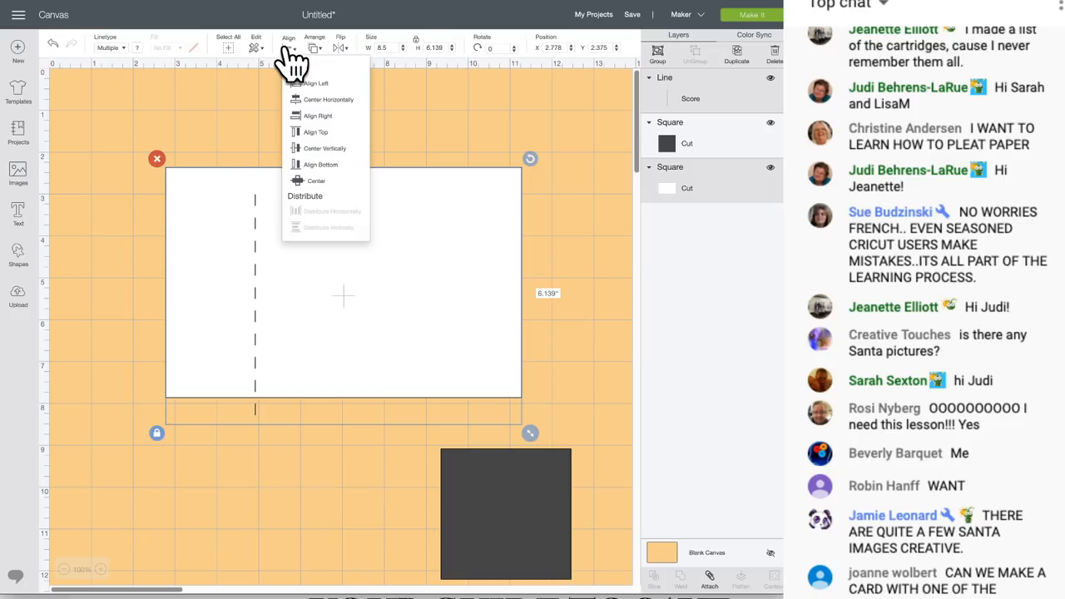
left_click(323, 181)
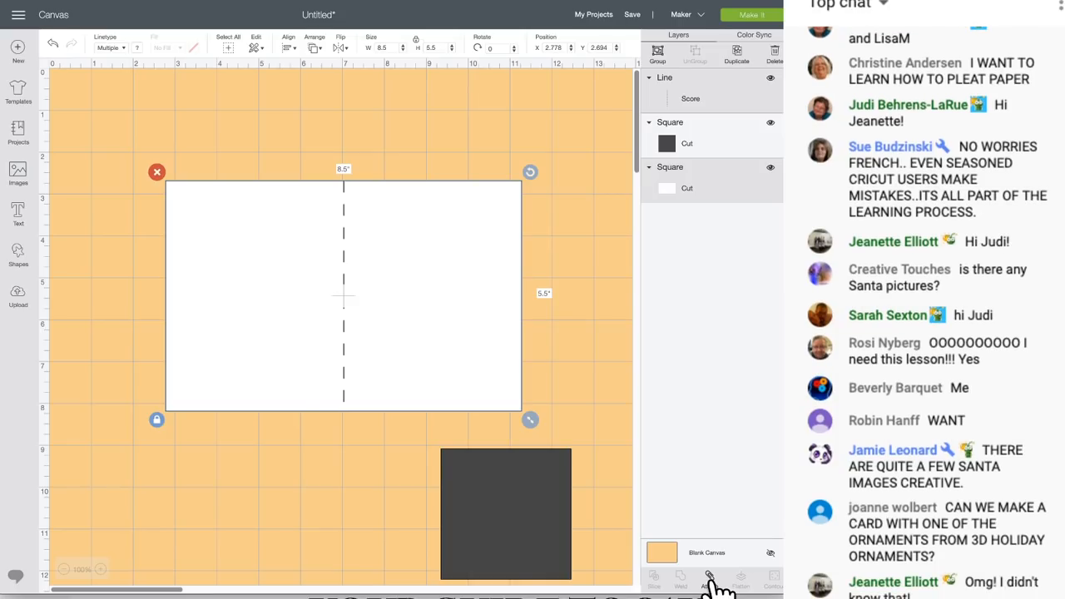
Step: Preview the cutting mats without attaching the score line, and view the white card base's mat
left_click(394, 501)
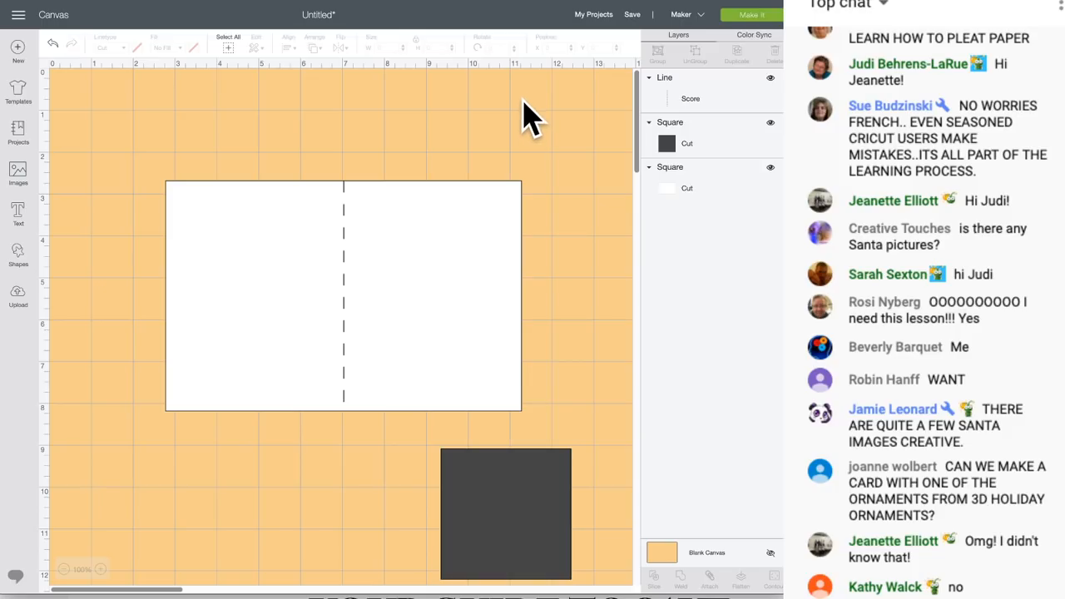
left_click(750, 15)
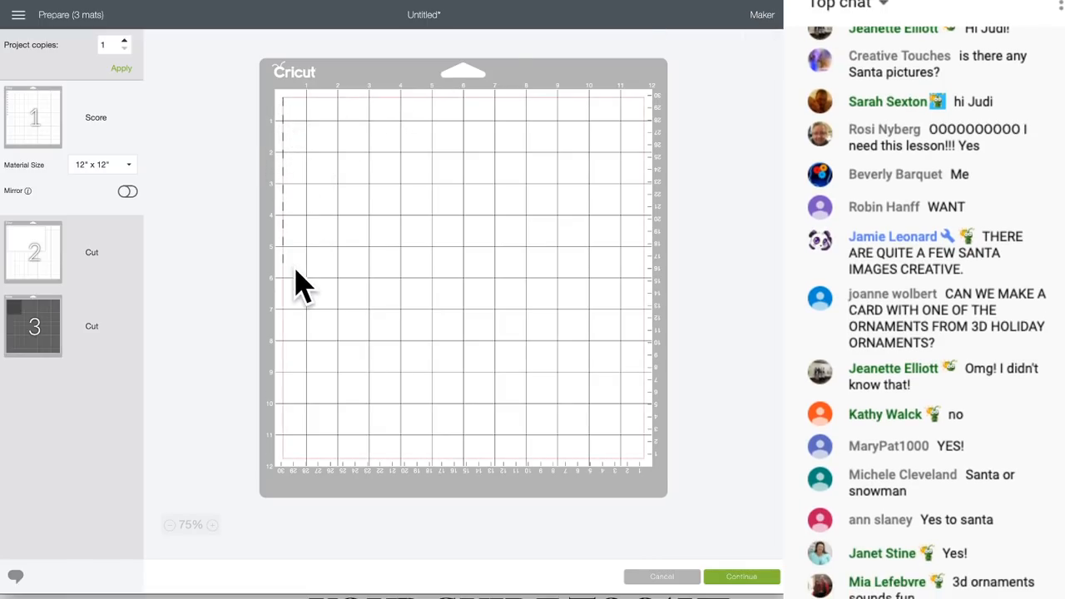
left_click(52, 263)
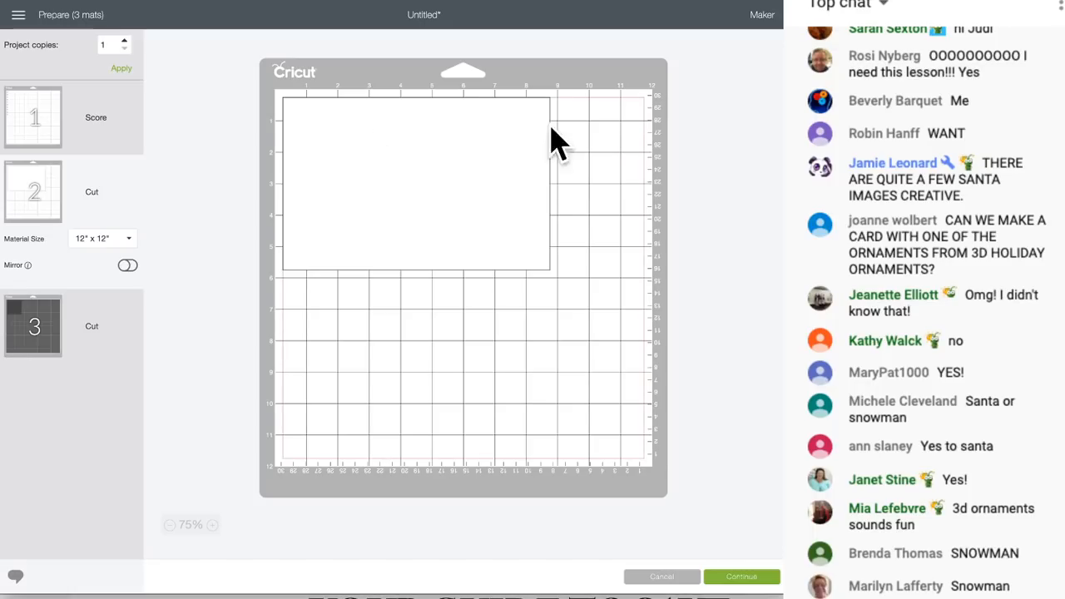
Step: Compare the separate score and white card base mats, and return to the canvas
left_click(42, 138)
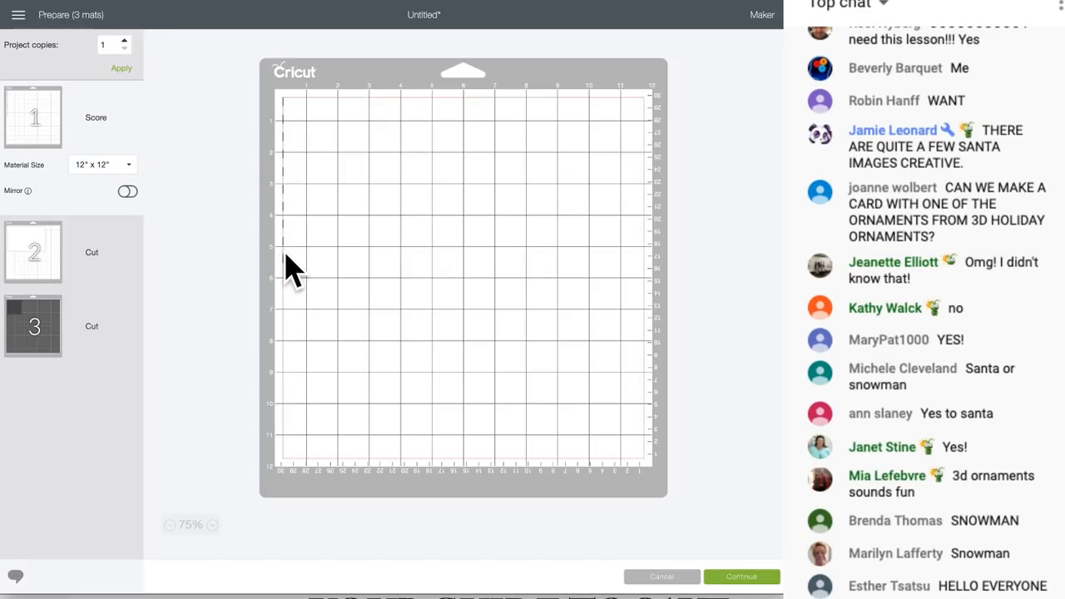
left_click(52, 262)
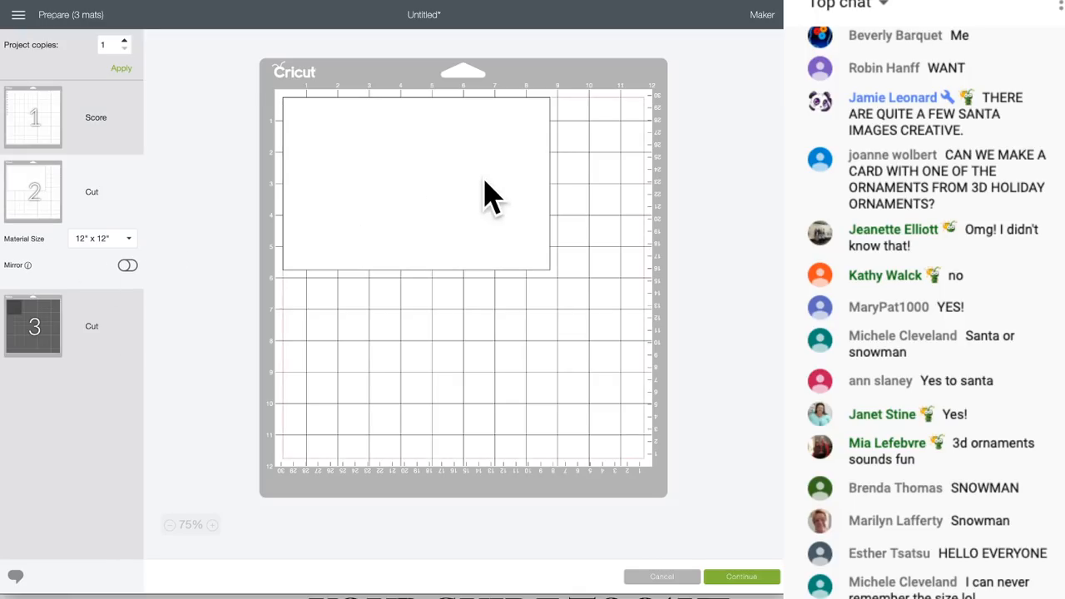
left_click(662, 577)
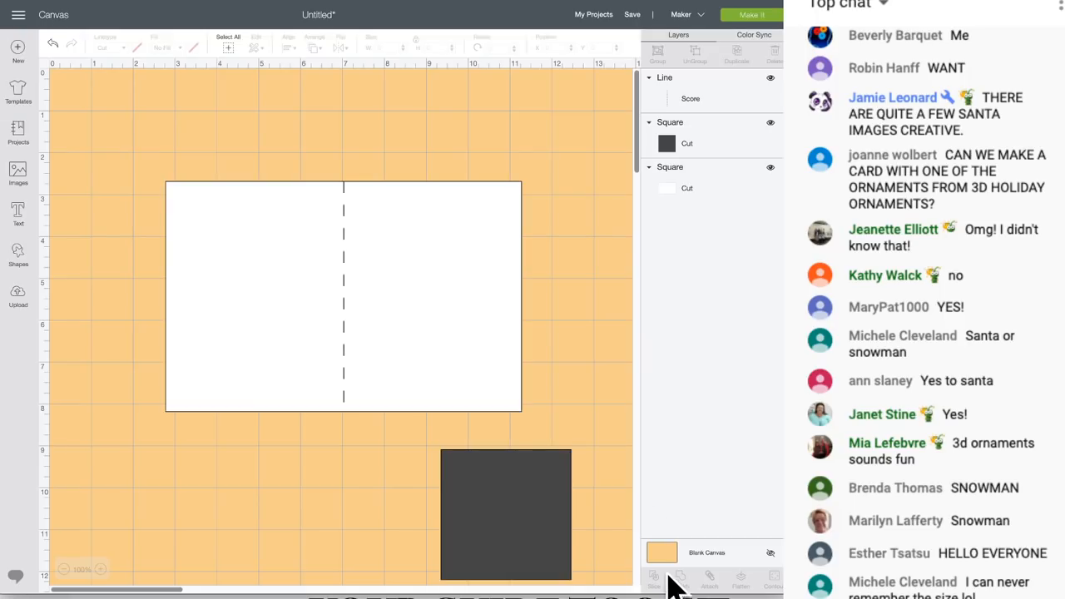
Step: Attach the score line to the white card base and move them together to about X 2.68, Y 1.96
left_click_drag(286, 123, 437, 321)
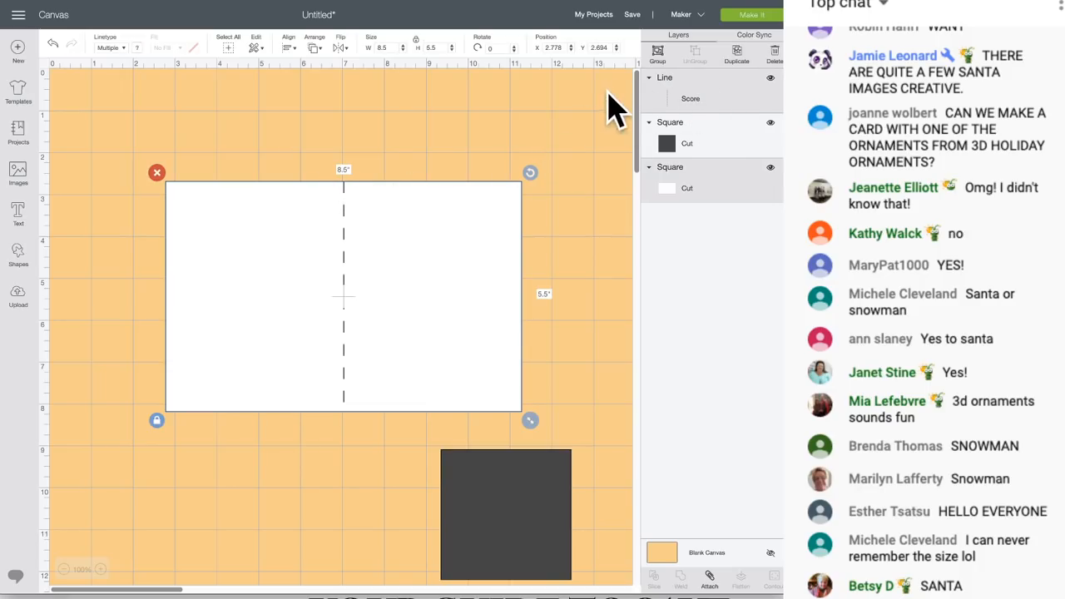
left_click(710, 582)
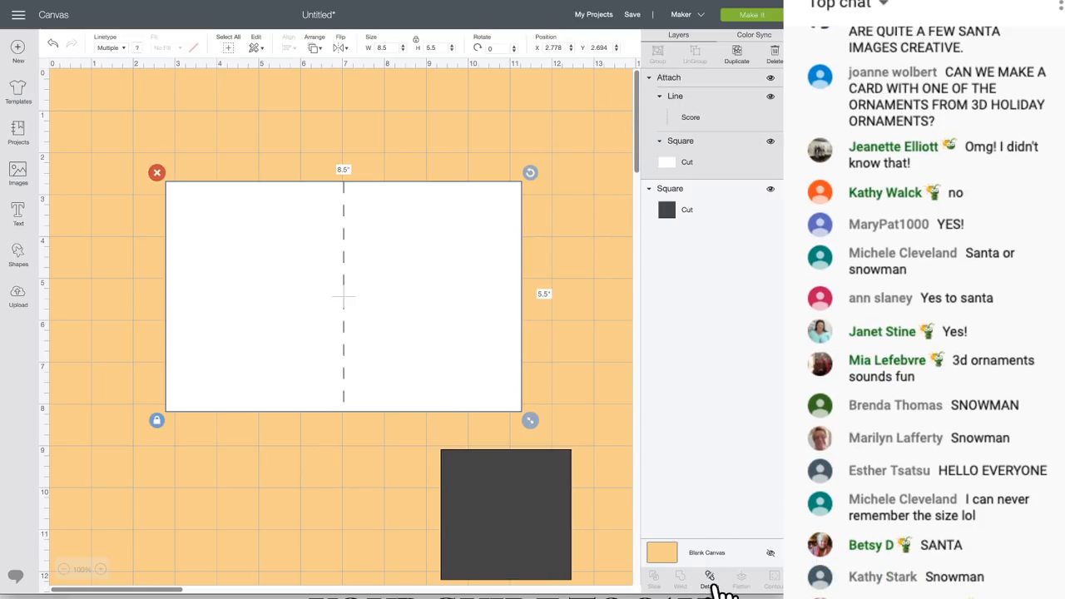
left_click_drag(461, 237, 426, 214)
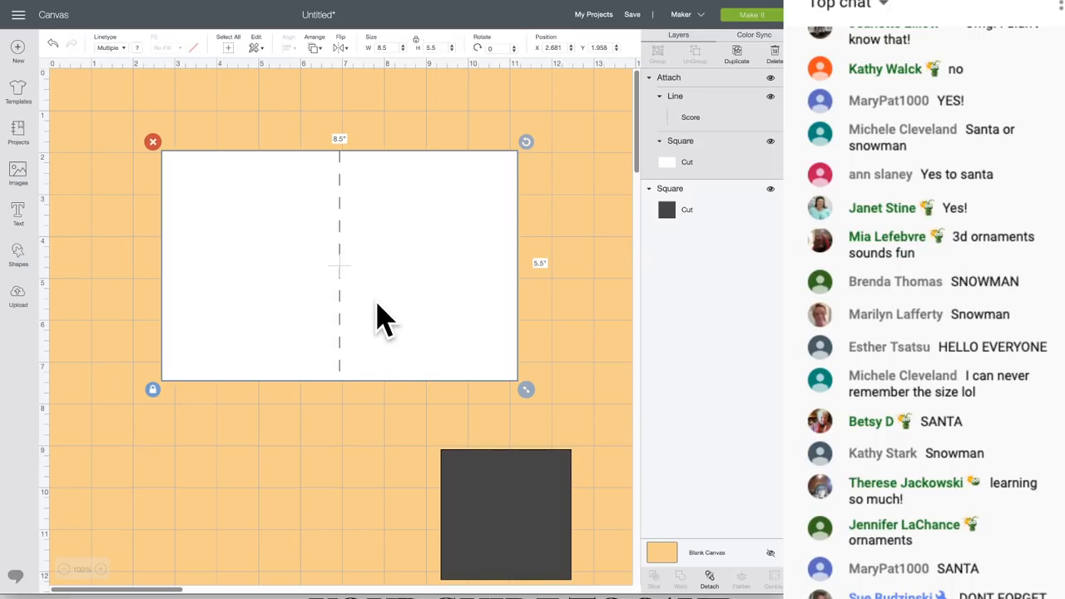
Step: Bring the dark square to the front and fit it inside the card's left half at about 3.97 by 5.25 inches
left_click_drag(504, 511, 375, 482)
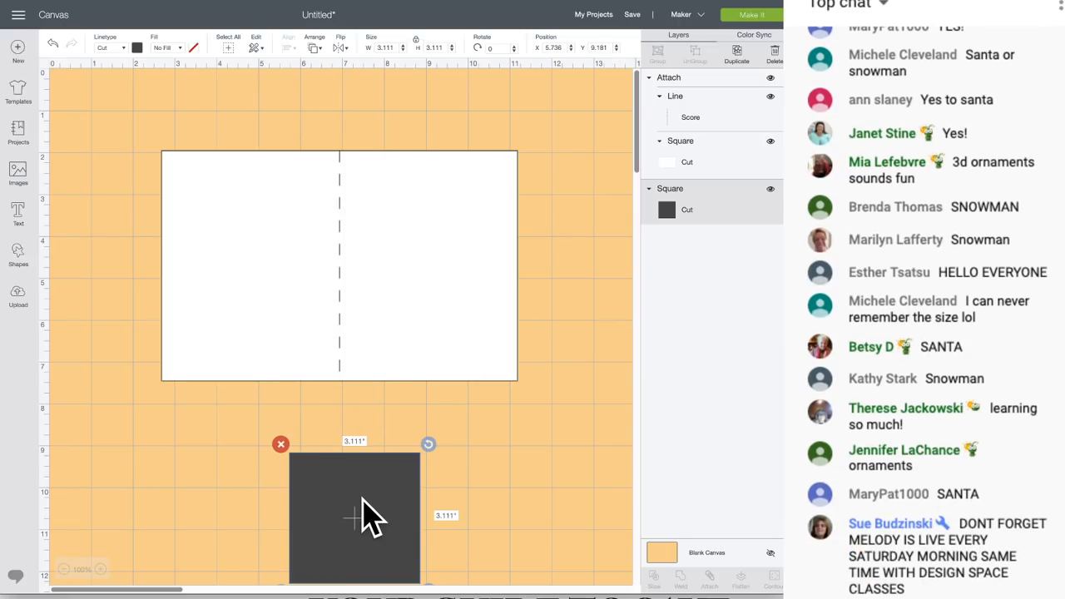
left_click(316, 48)
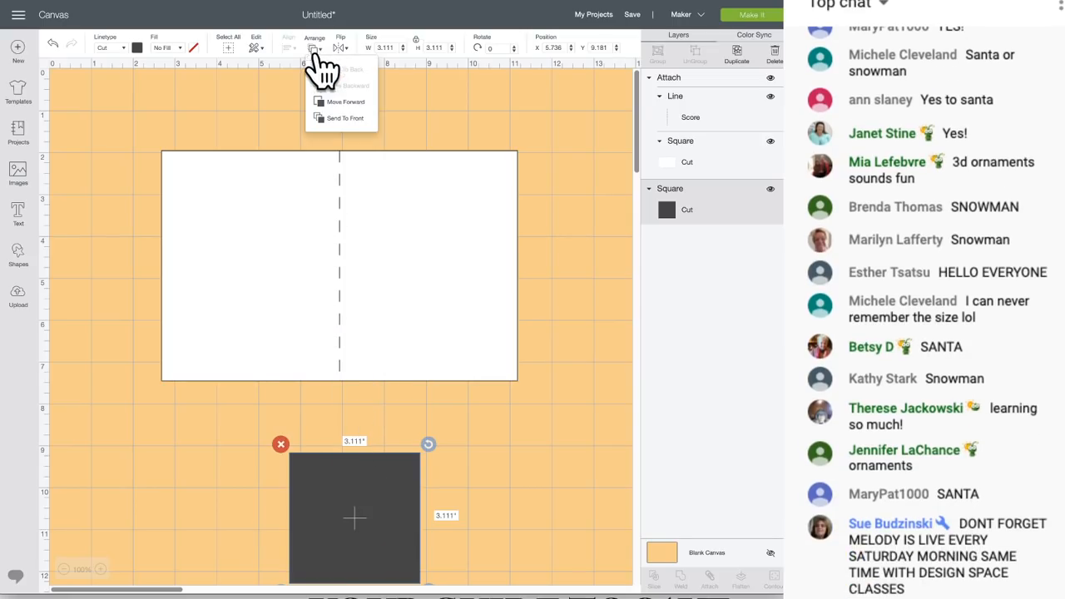
left_click(356, 133)
left_click_drag(389, 518, 262, 208)
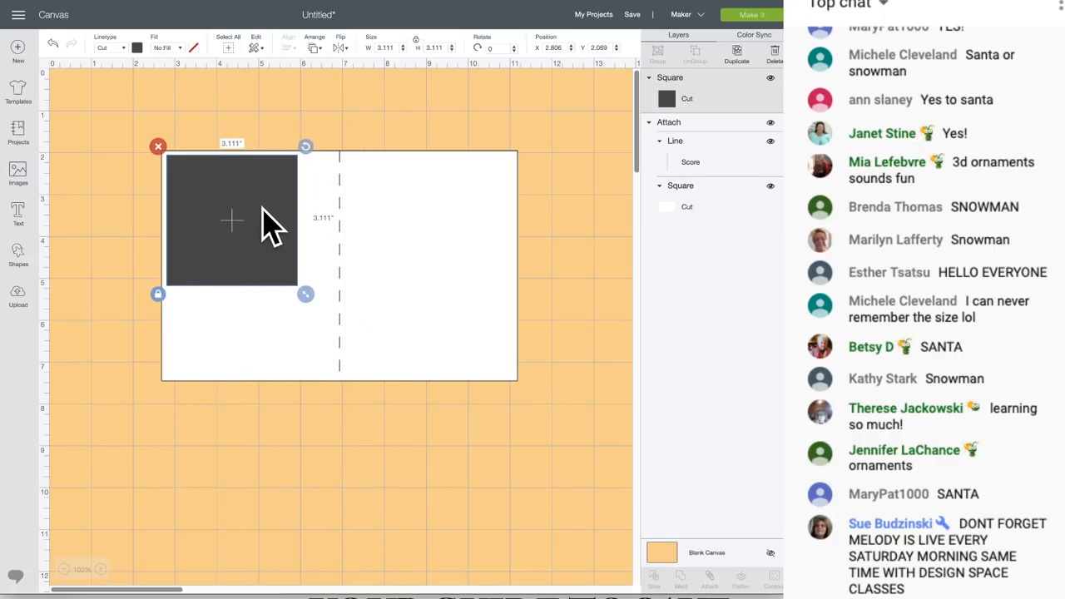
left_click(159, 294)
left_click_drag(302, 297, 342, 384)
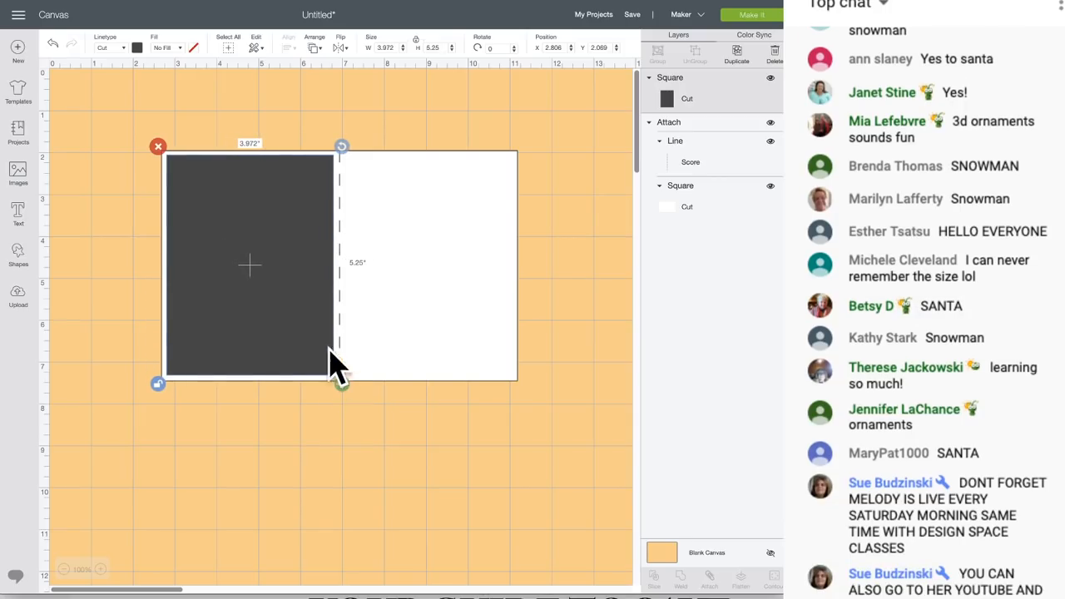
Step: Recolor the dark panel to deep red #c02b2b and reposition it at about X 2.81, Y 2.11
left_click(139, 48)
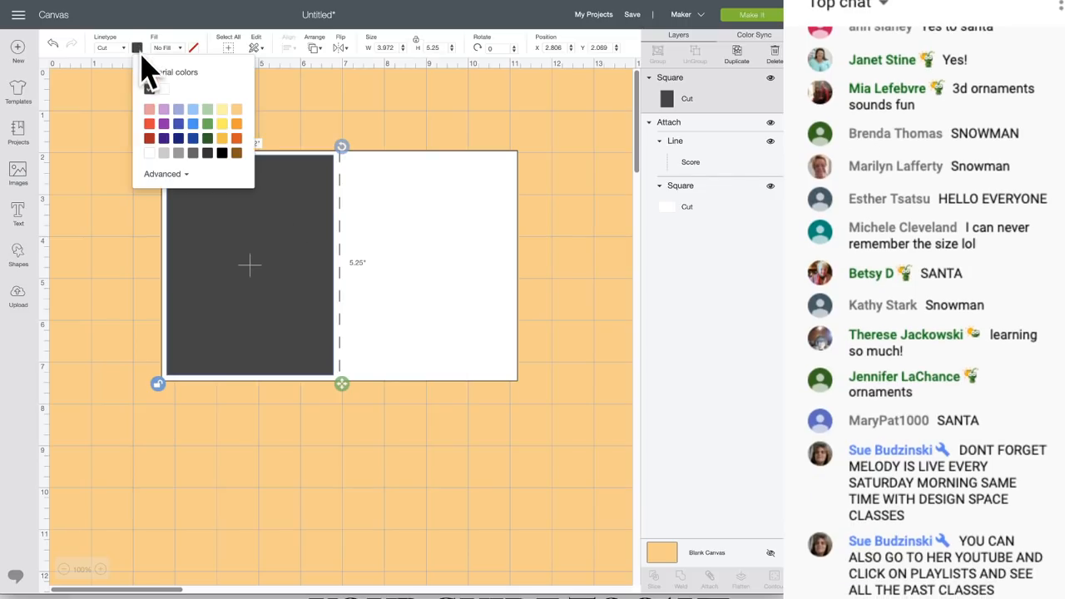
left_click(148, 124)
left_click(160, 174)
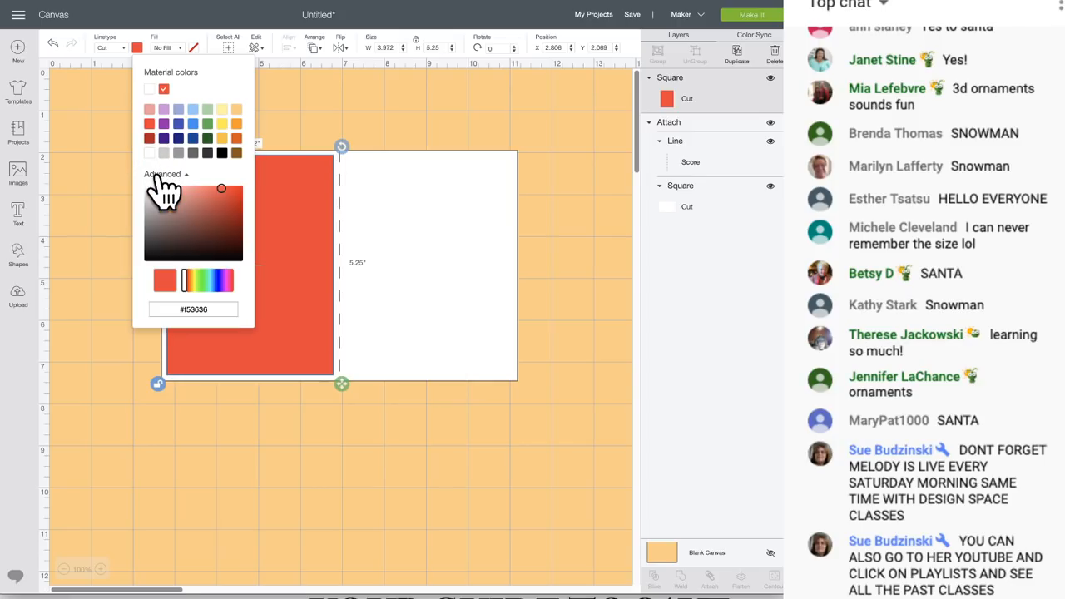
left_click(222, 204)
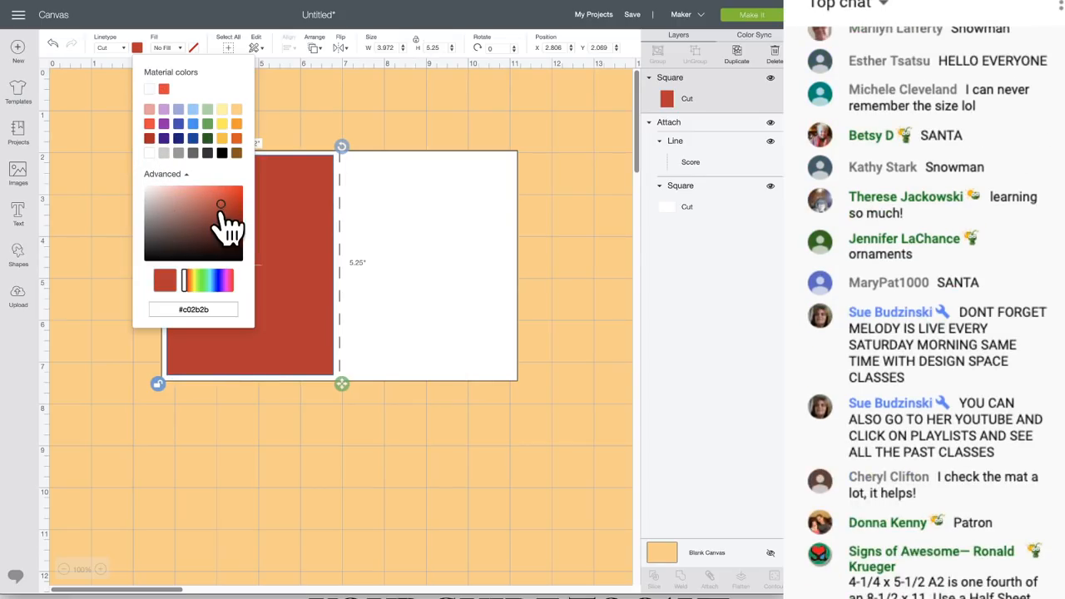
left_click(340, 110)
left_click(260, 184)
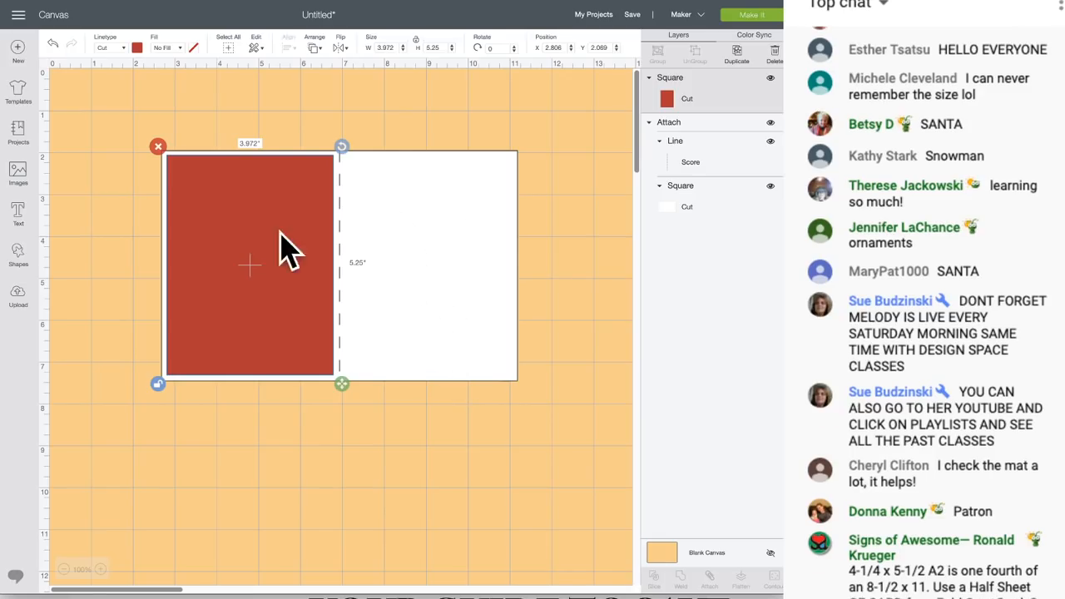
left_click_drag(272, 201, 271, 297)
left_click_drag(257, 340, 248, 248)
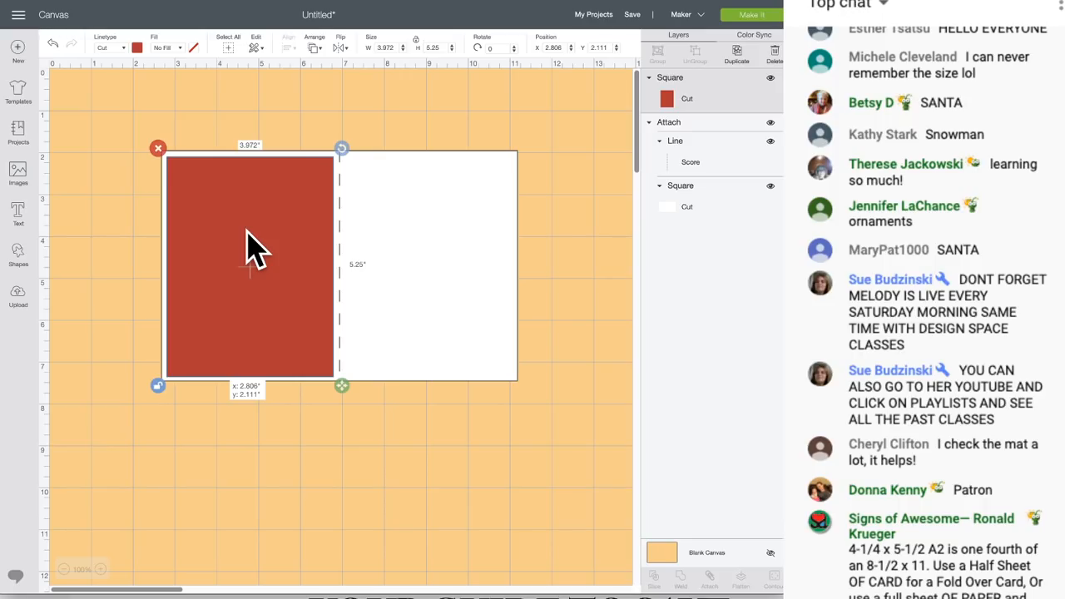
Step: Duplicate the red panel and change the copy's material color to green
left_click(736, 55)
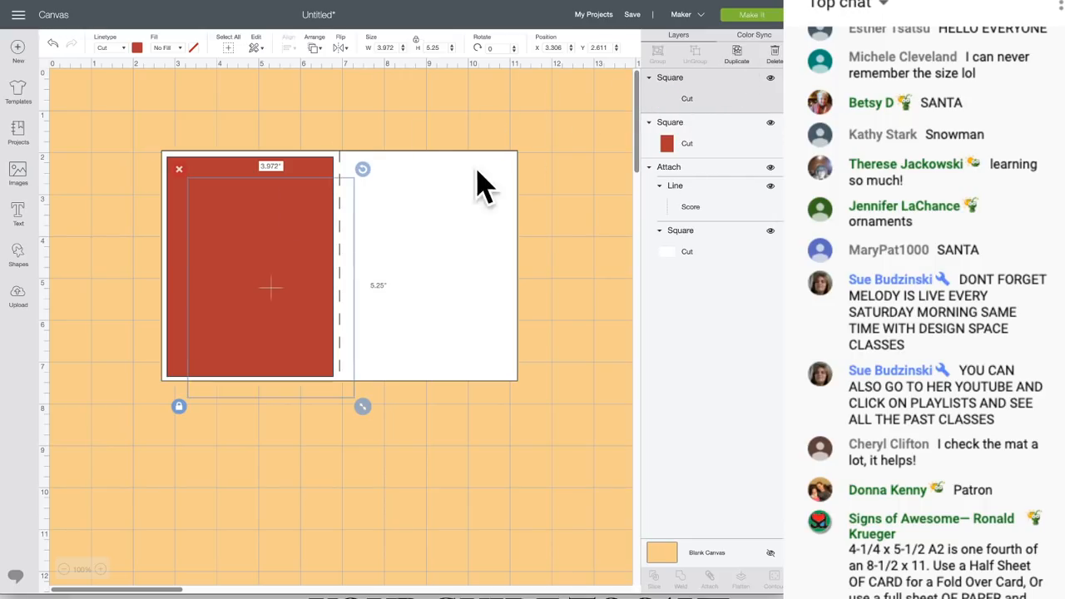
left_click(138, 48)
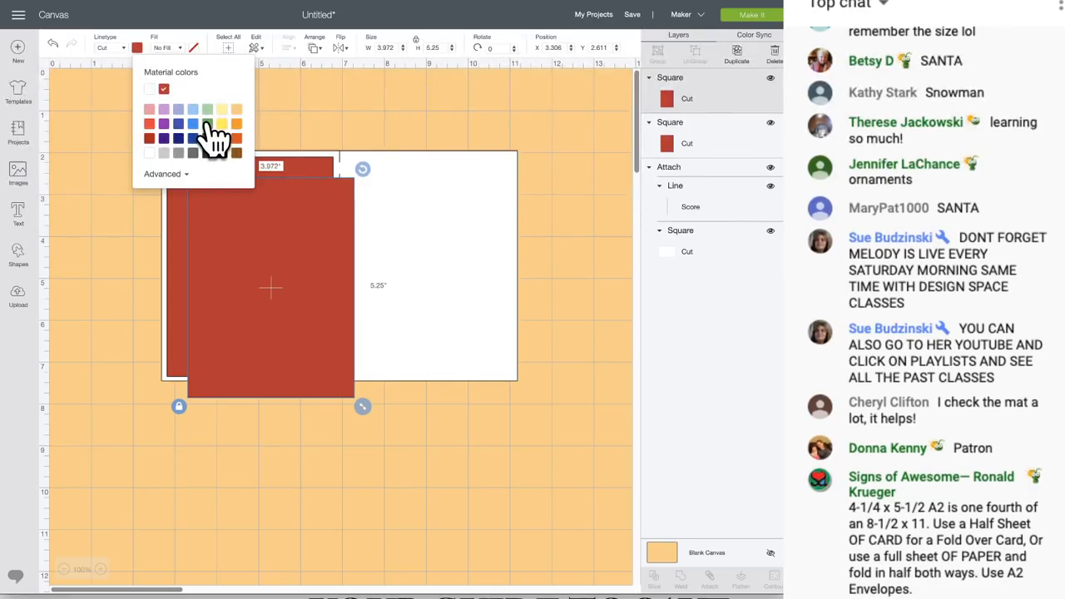
left_click(279, 314)
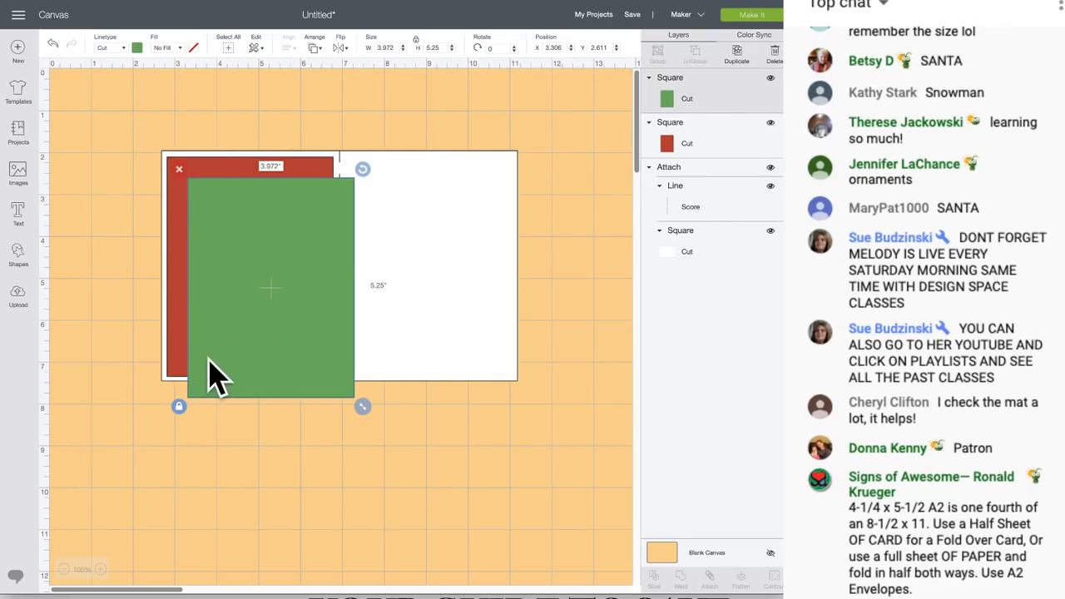
Step: Fit the green panel inside the red one at about X 2.96, Y 2.26, sized about 3.66 by 4.93 inches
left_click_drag(243, 344, 228, 330)
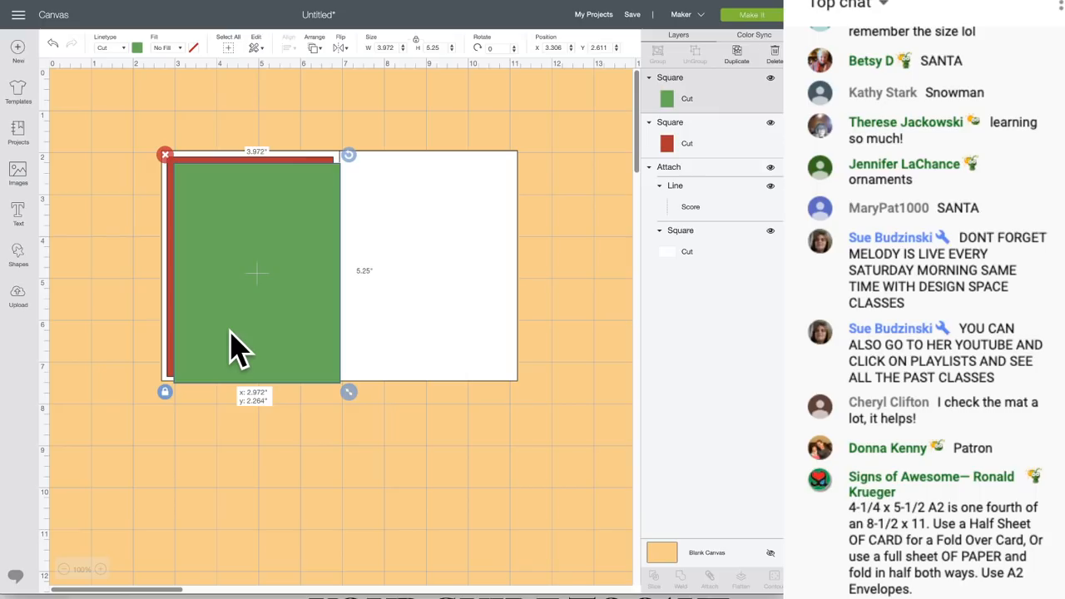
left_click_drag(349, 391, 336, 381)
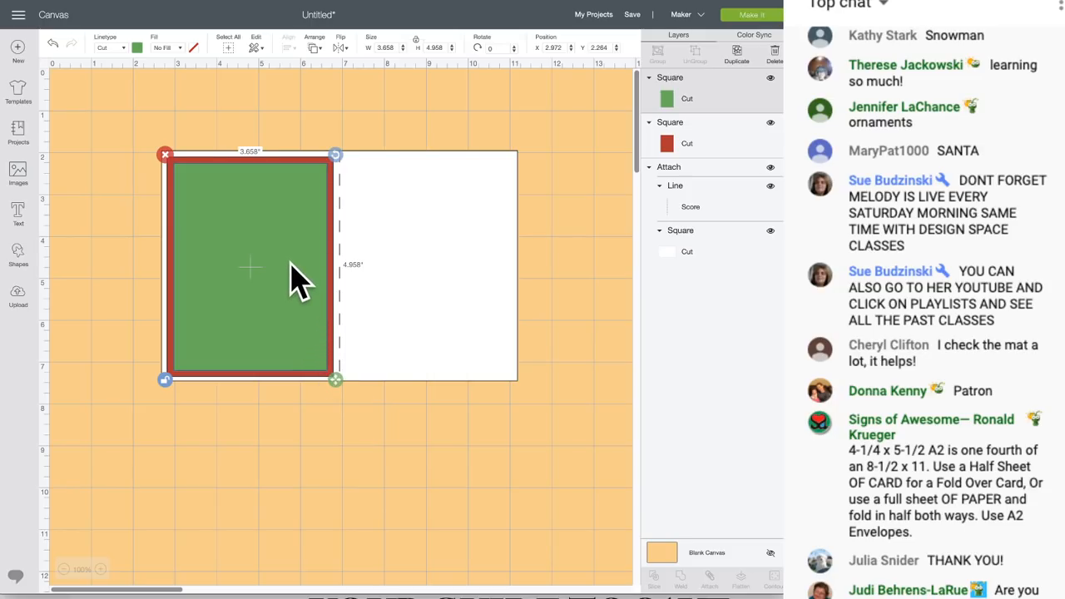
mouse_move(275, 252)
left_mouse_down()
mouse_move(269, 233)
mouse_move(274, 252)
left_mouse_up()
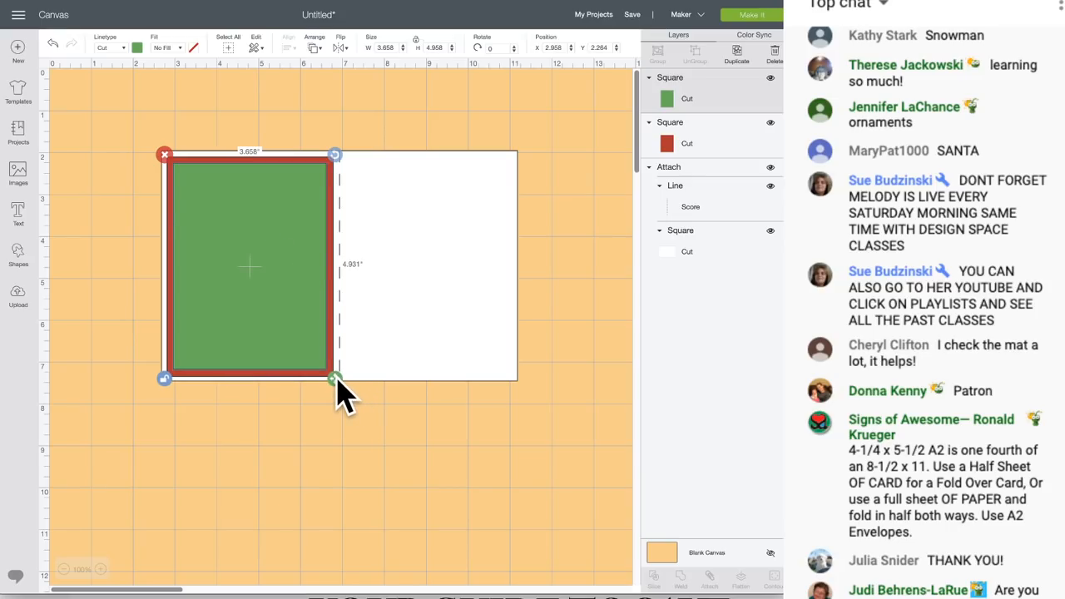
left_click_drag(336, 381, 335, 380)
left_click(159, 225)
left_click(274, 224)
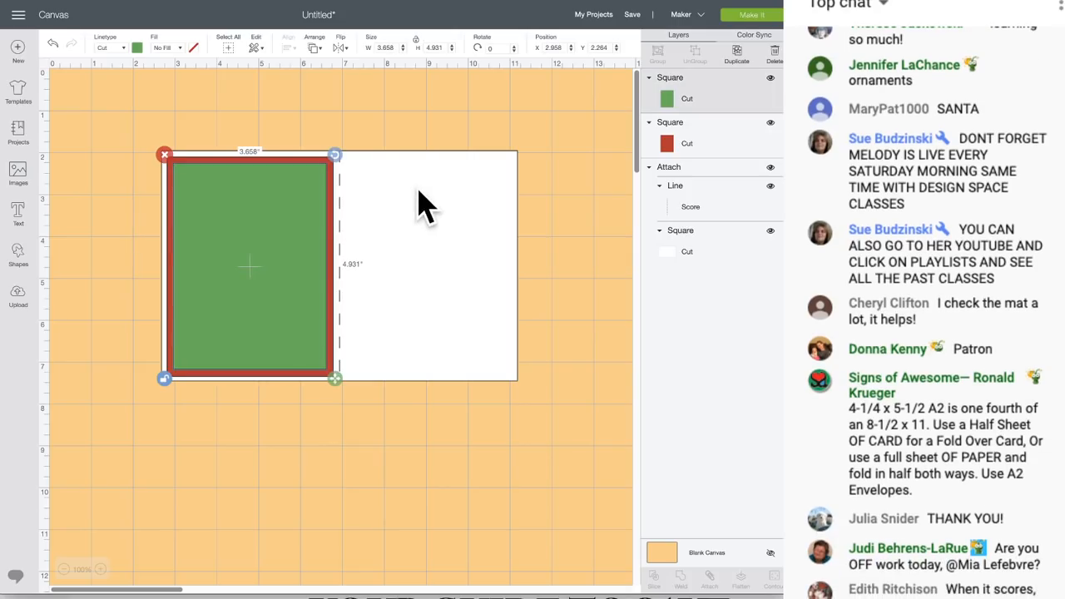
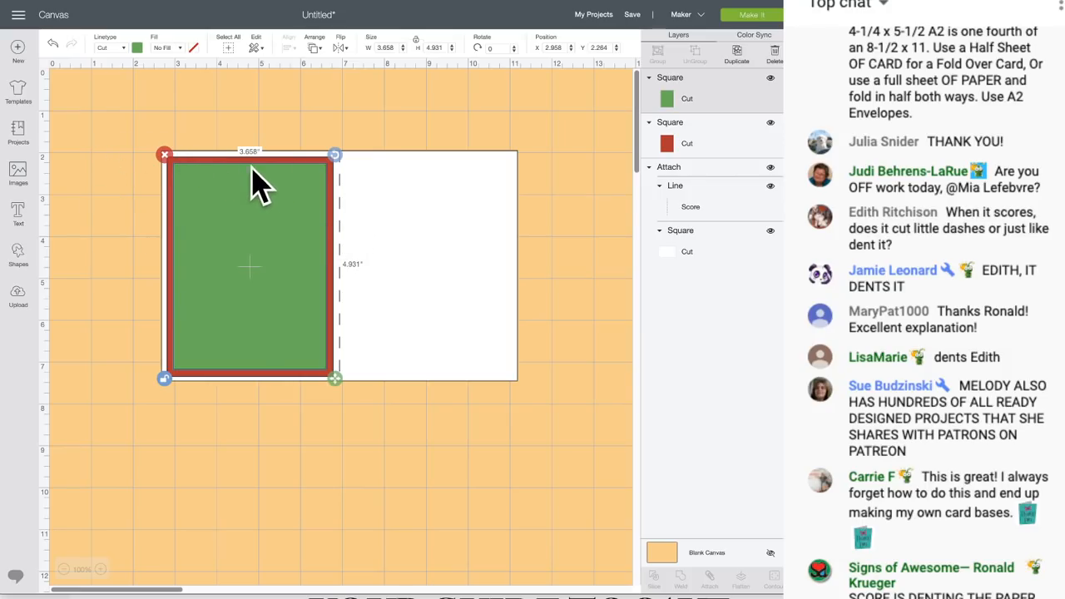
Step: Browse the image library and search it for "santa"
left_click(19, 173)
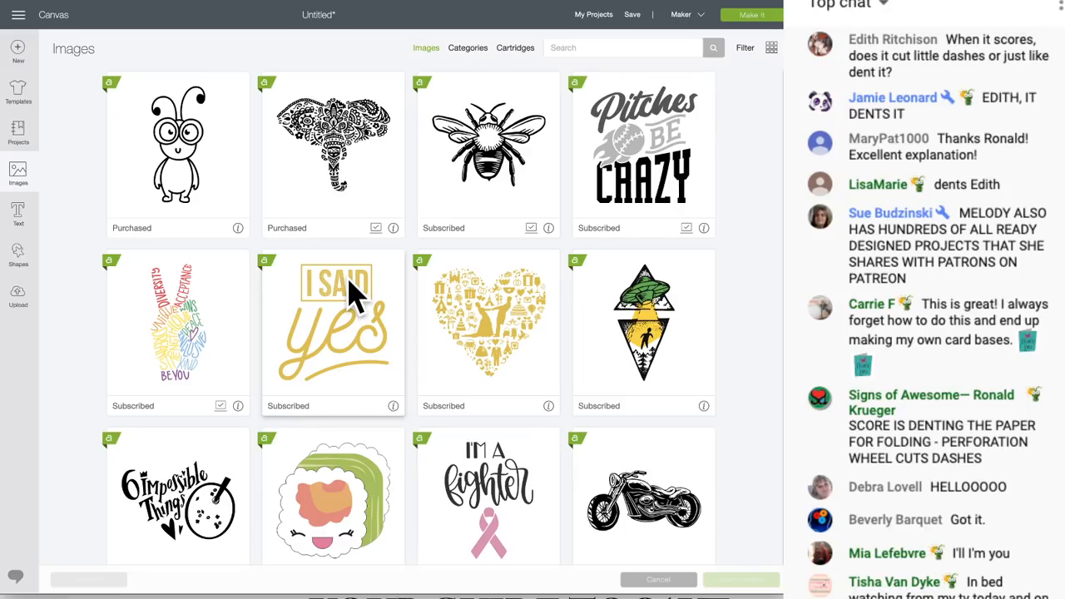
scroll(349, 281, "down", 4)
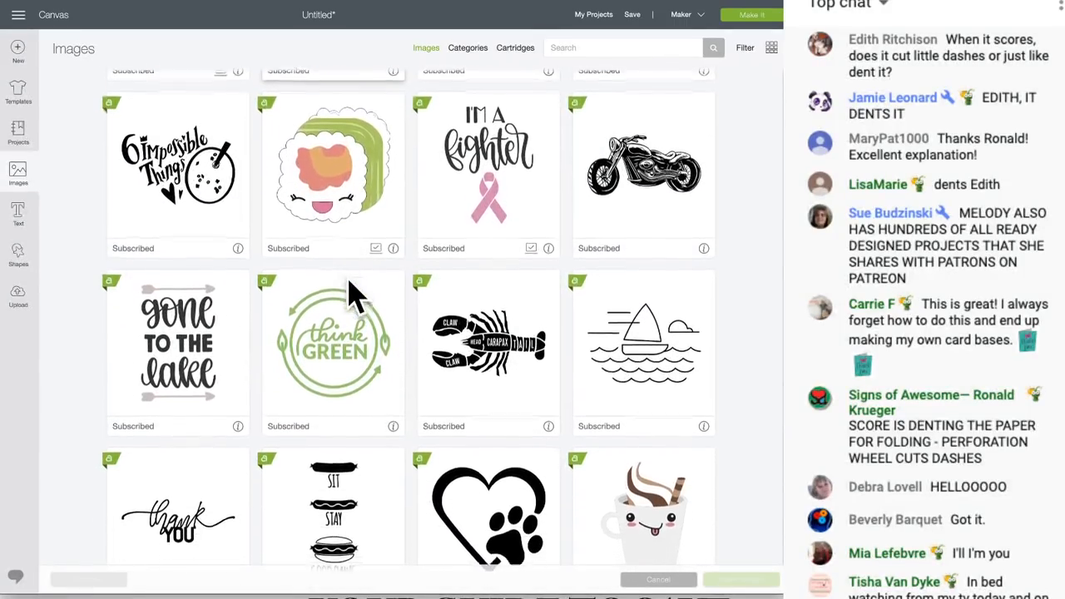
scroll(349, 283, "down", 5)
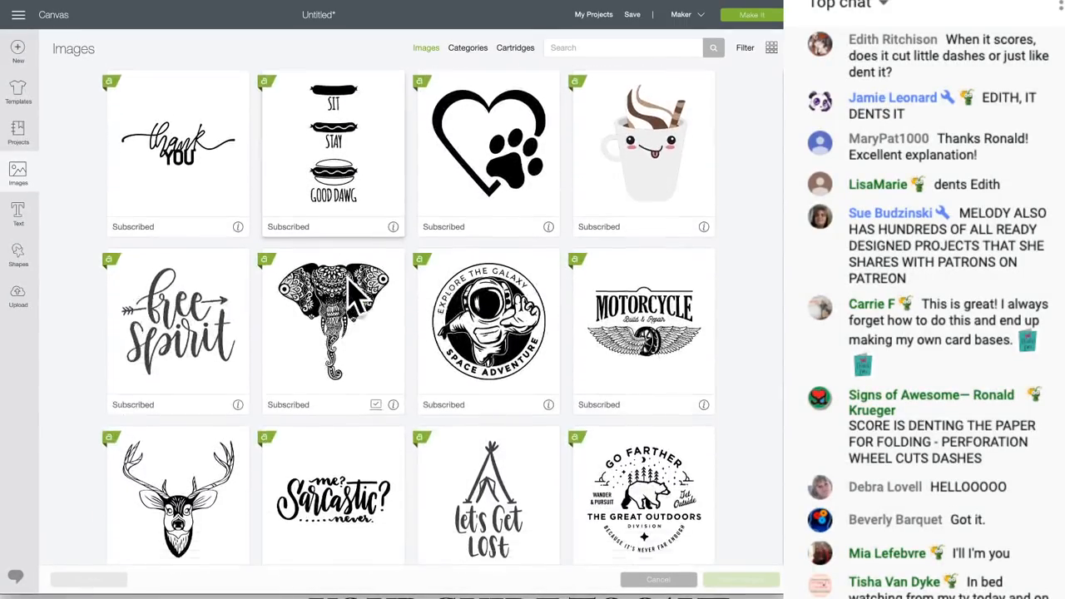
scroll(354, 291, "down", 4)
scroll(354, 295, "down", 8)
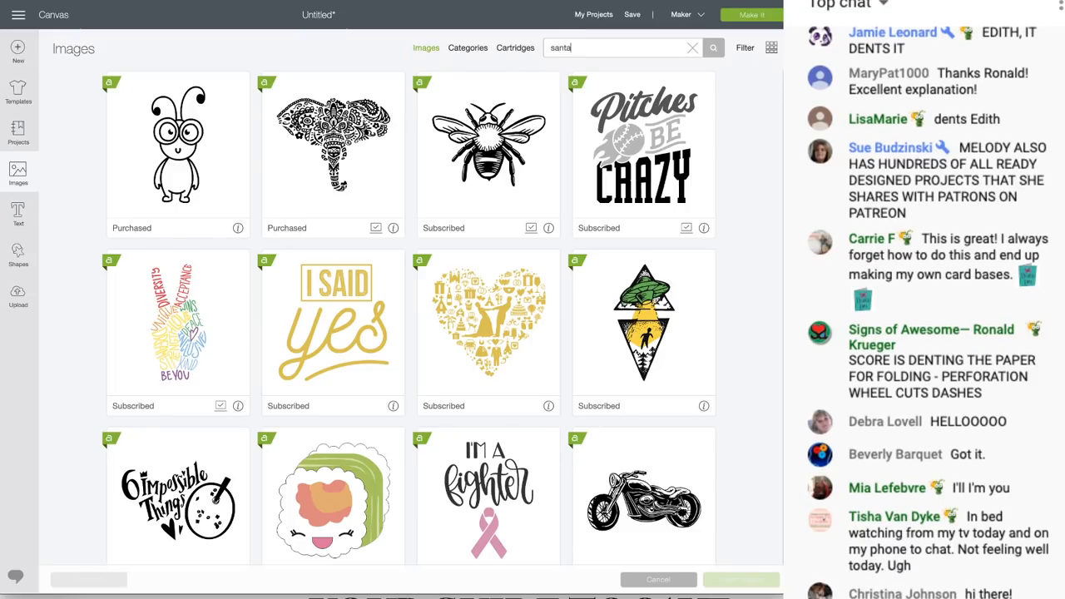
key("Return")
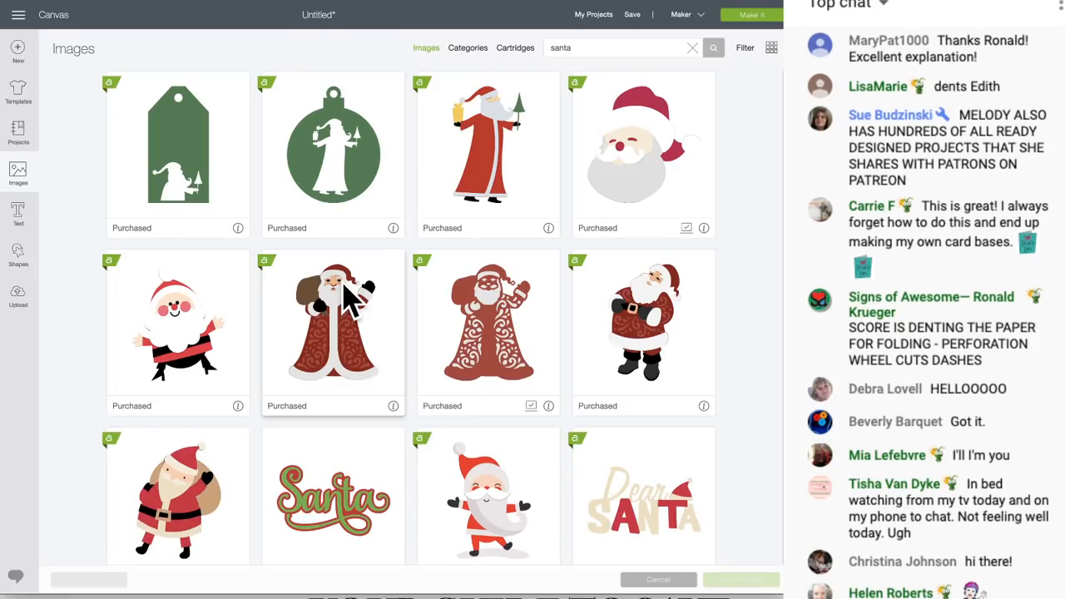
Step: Look through the "santa" image results for a Santa design suited to the card
scroll(350, 295, "down", 10)
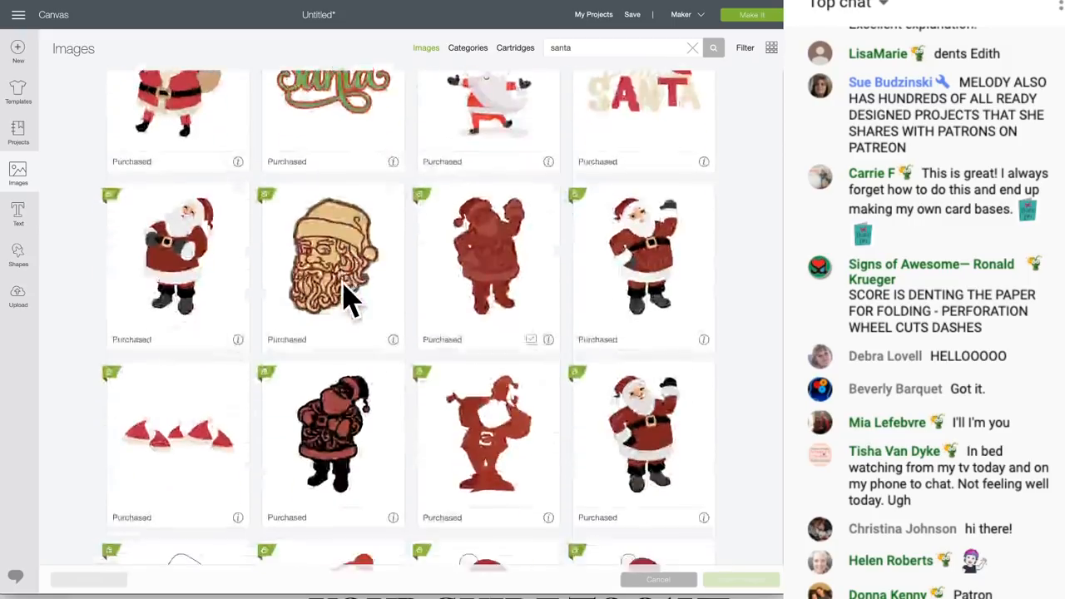
scroll(349, 295, "down", 5)
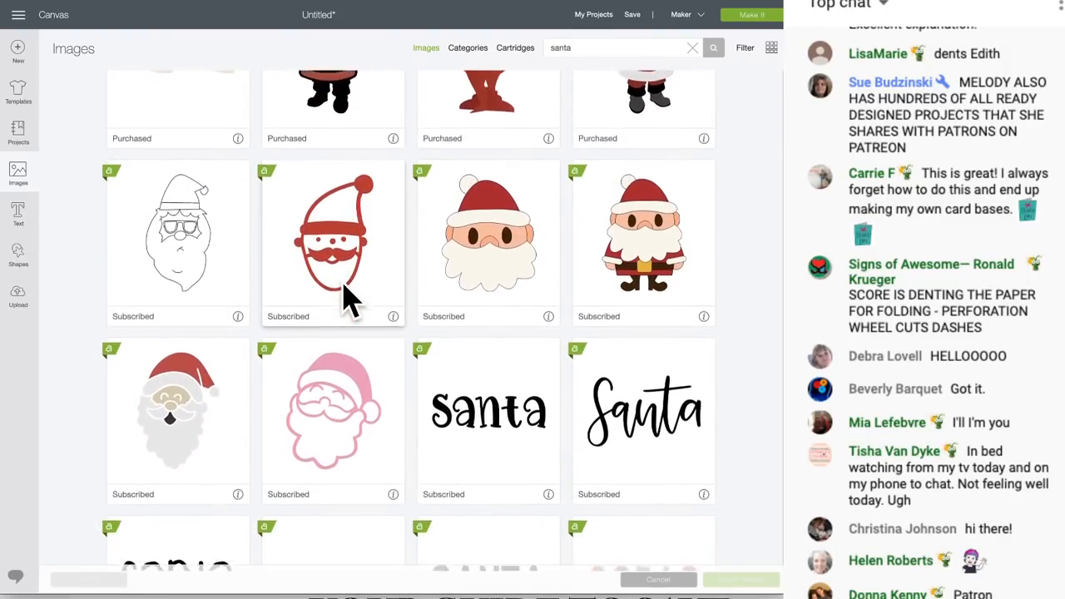
scroll(349, 300, "down", 10)
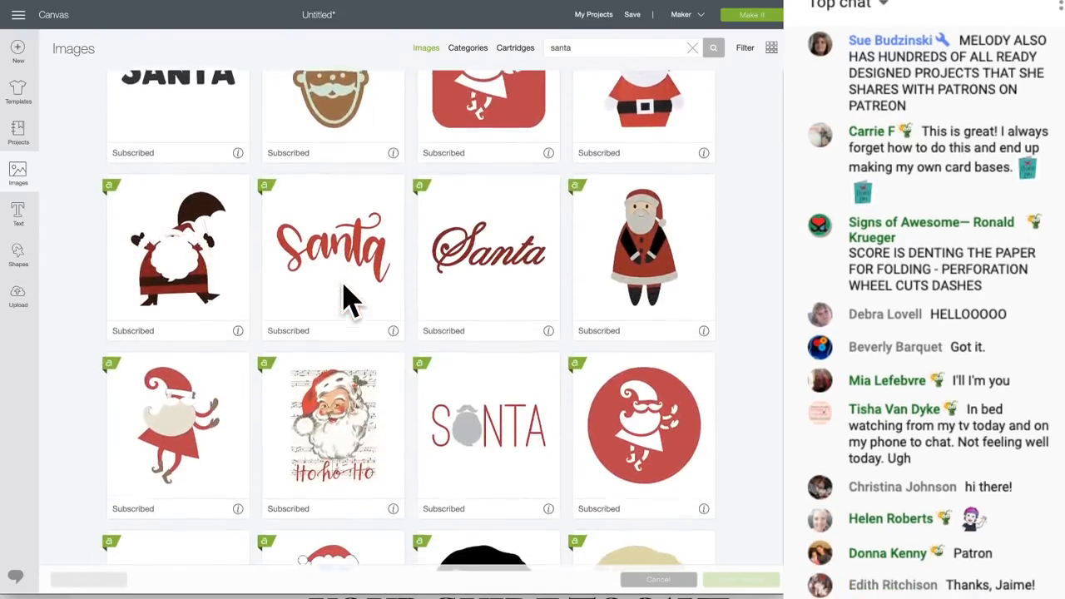
scroll(349, 300, "down", 2)
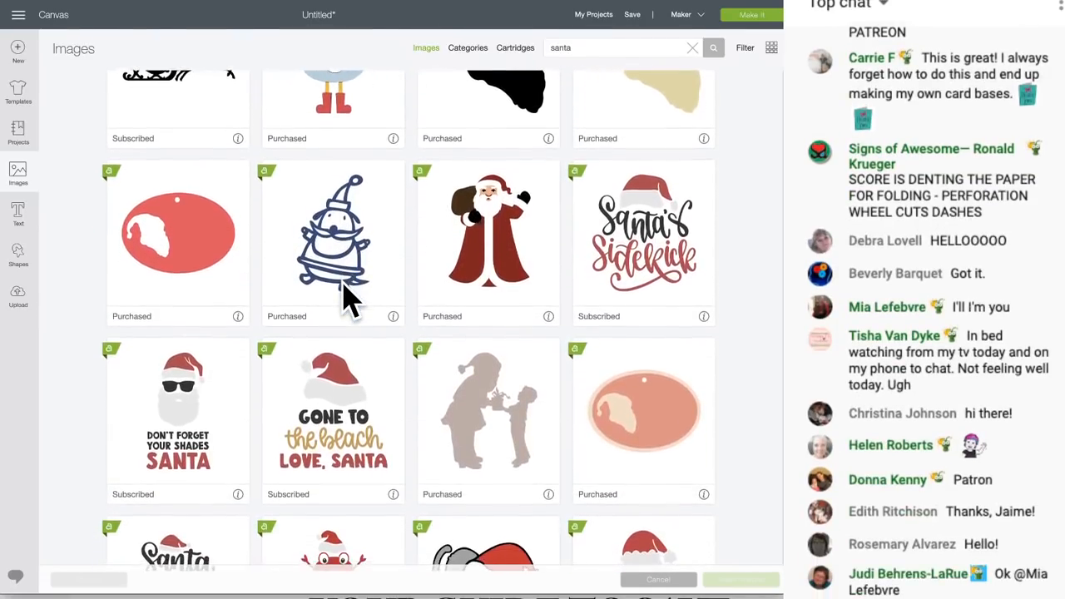
scroll(449, 250, "down", 3)
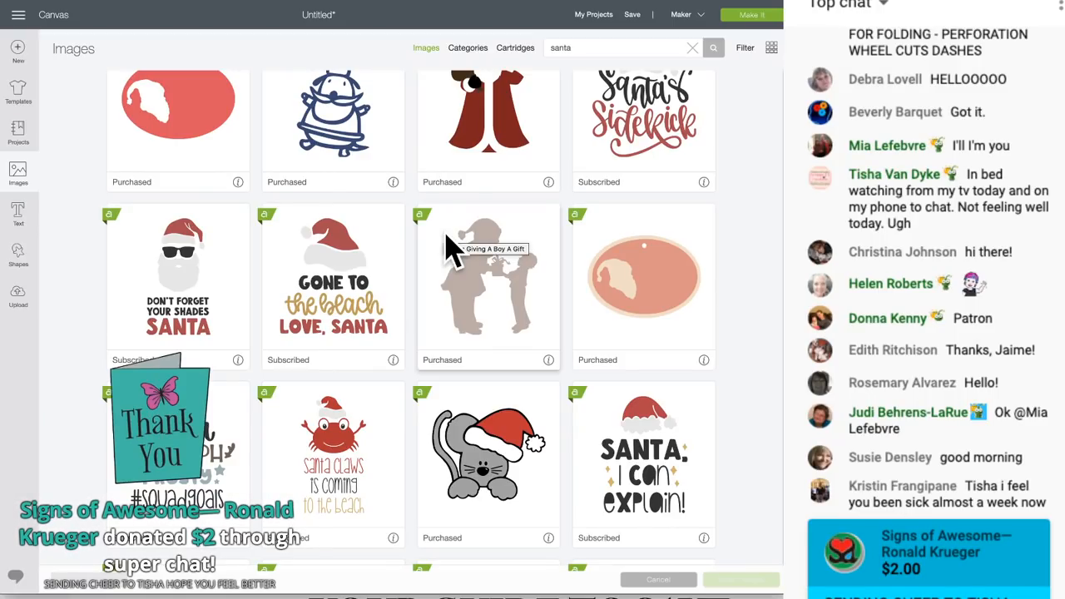
Step: Search the image library for "santa chimney" and look through the results for a suitable Santa image
left_click(600, 47)
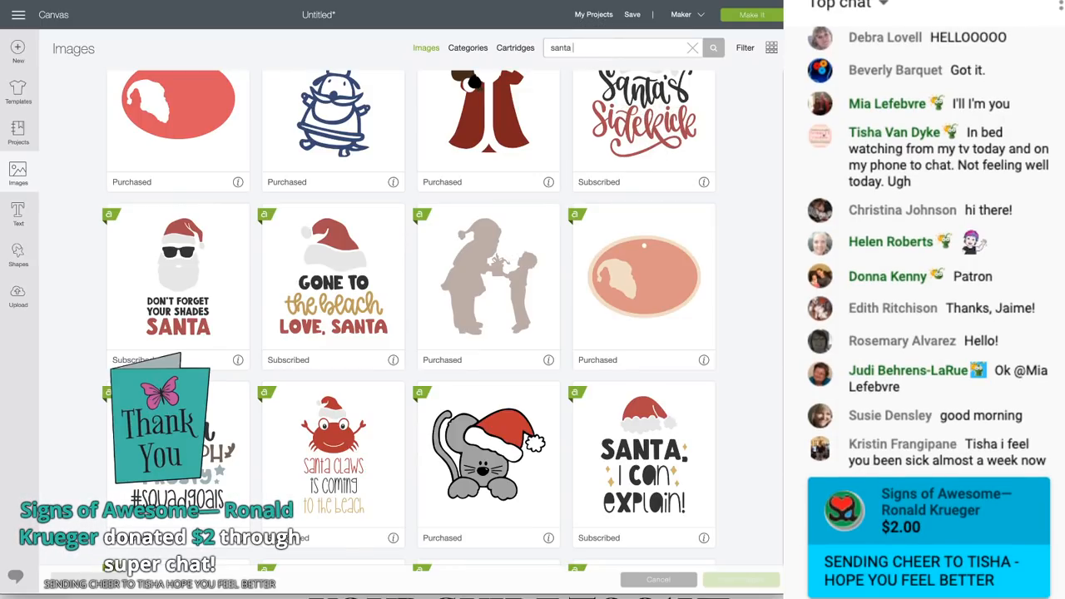
type("chim")
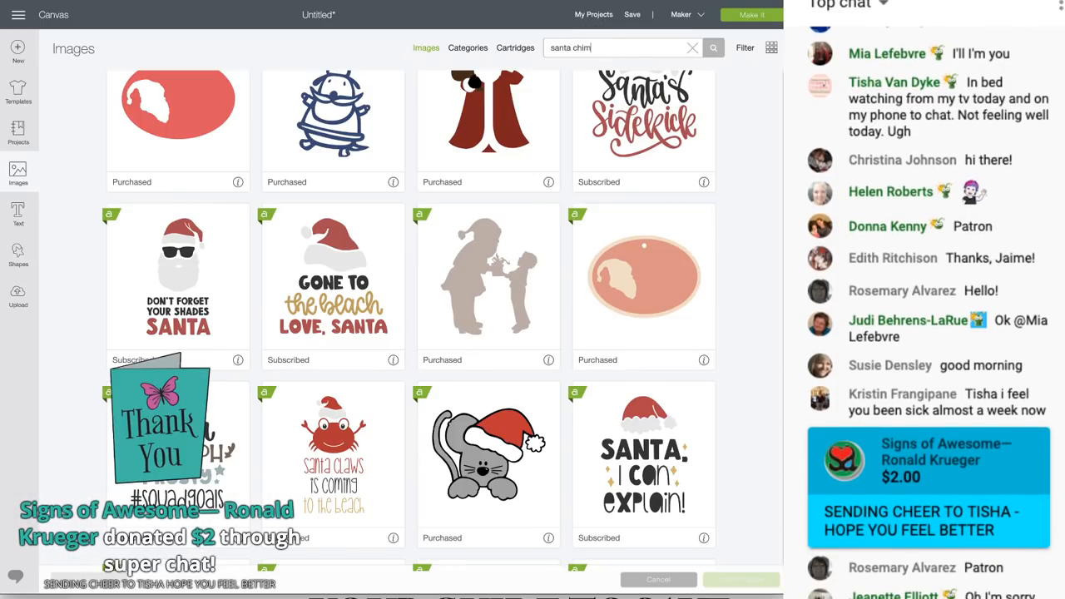
key("Return")
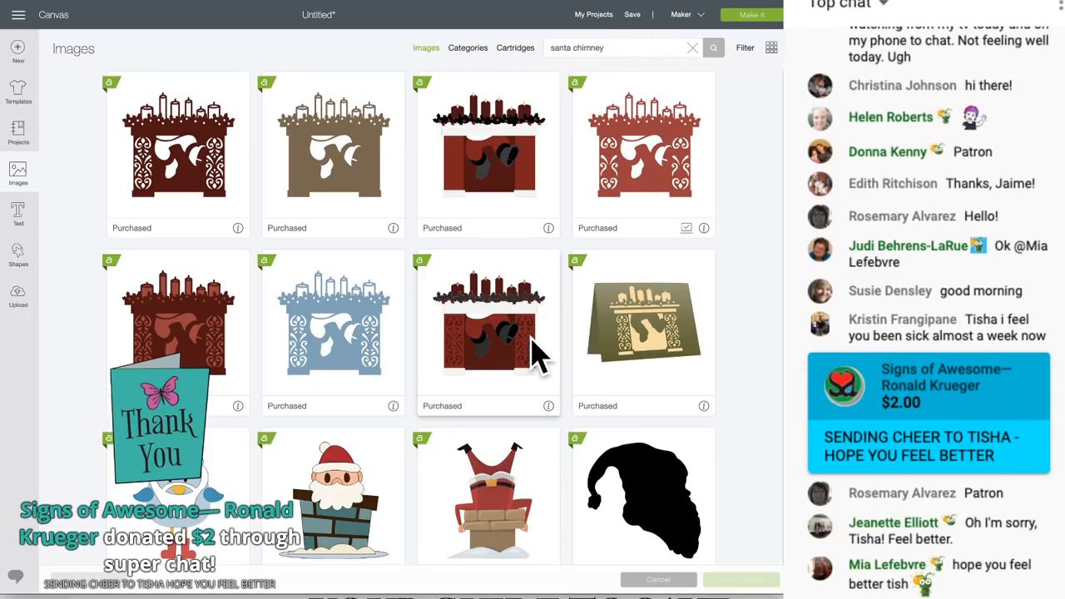
scroll(533, 353, "down", 2)
scroll(533, 354, "down", 1)
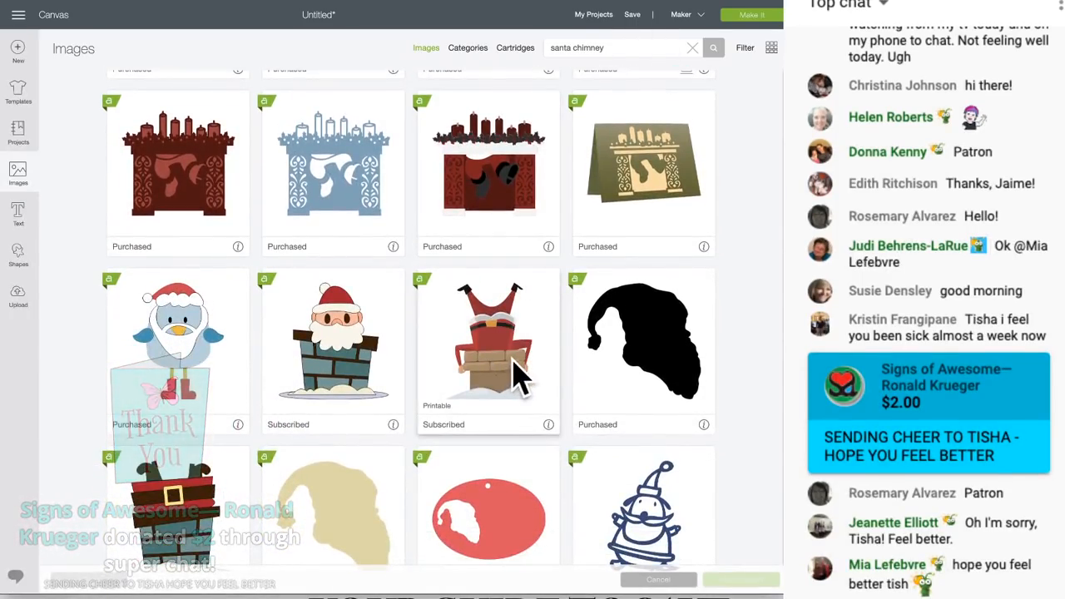
scroll(499, 349, "up", 2)
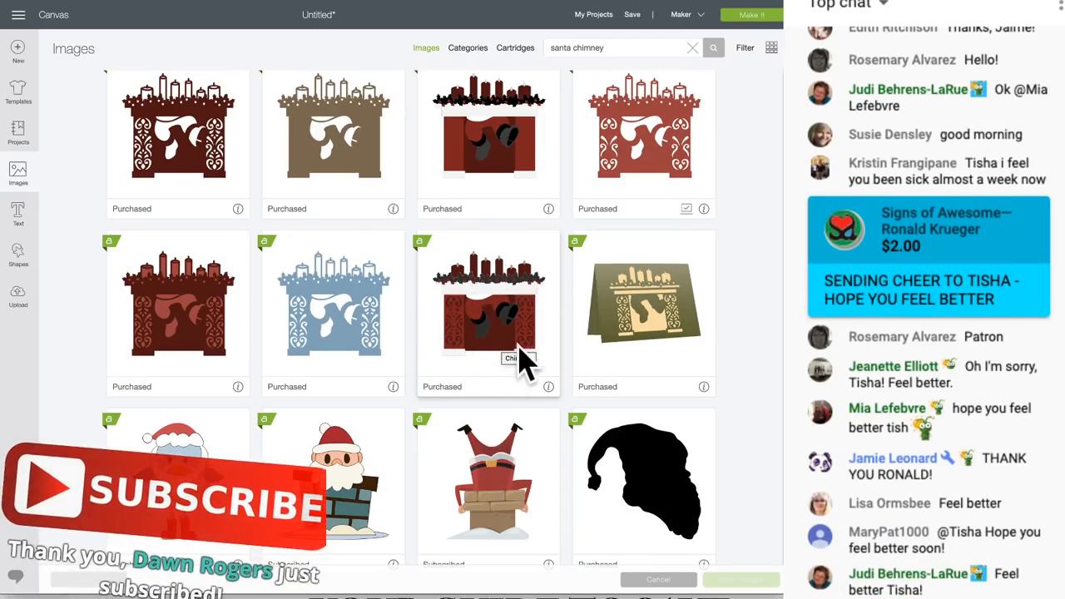
scroll(507, 350, "down", 4)
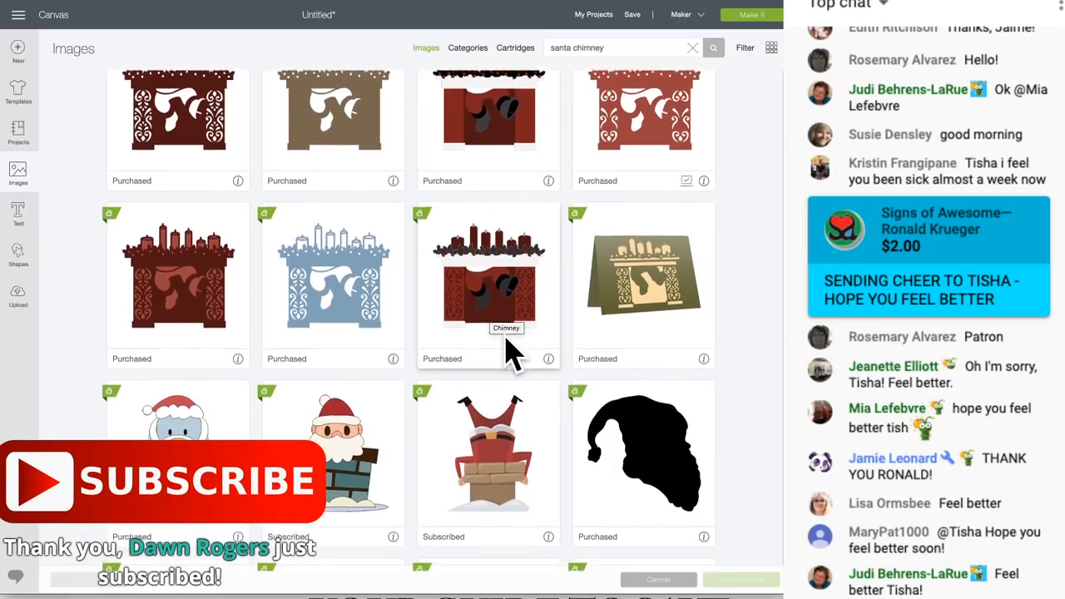
scroll(507, 349, "down", 5)
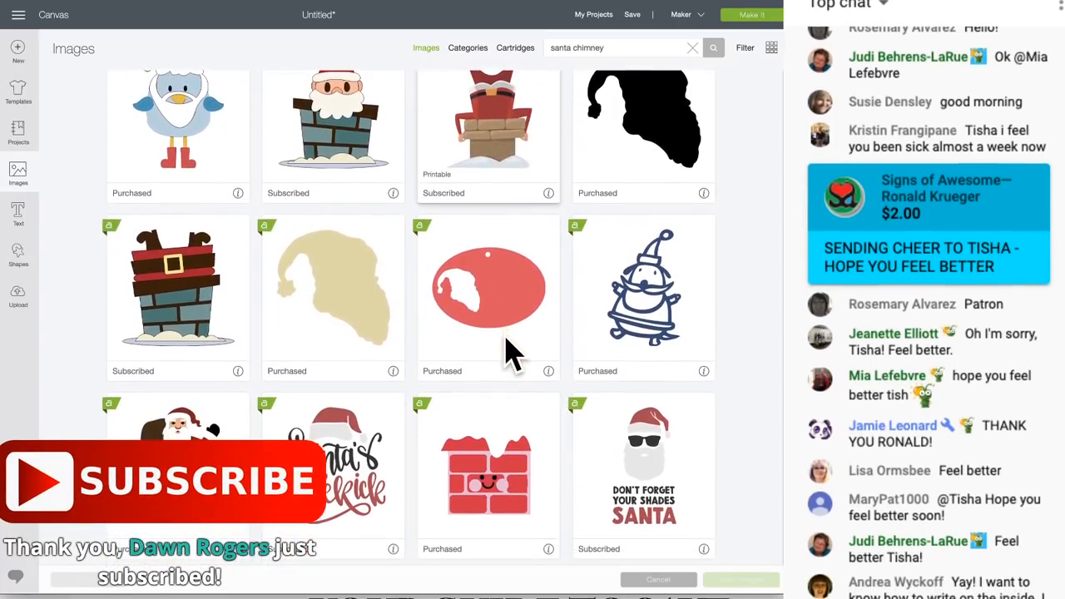
scroll(510, 353, "down", 2)
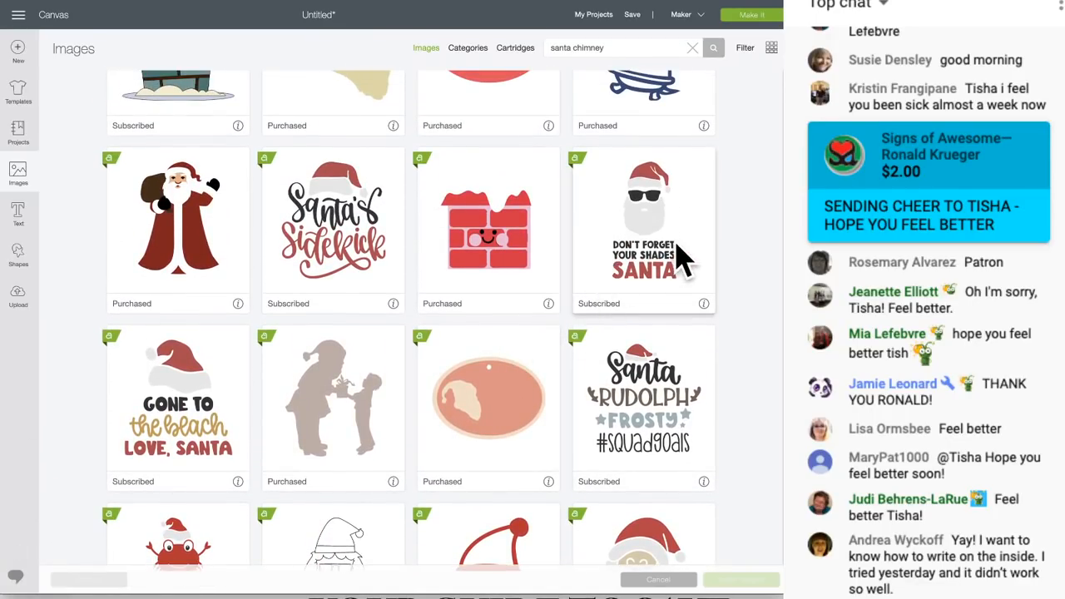
scroll(452, 298, "down", 1)
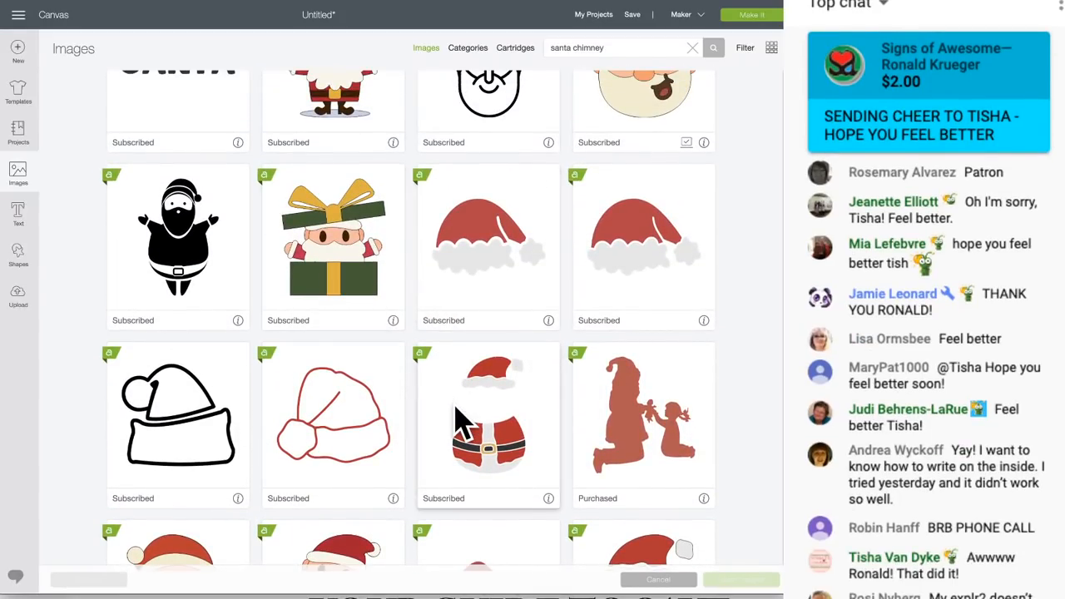
Step: Browse down through the "santa chimney" image results to look for a suitable Santa or chimney design
scroll(464, 424, "down", 5)
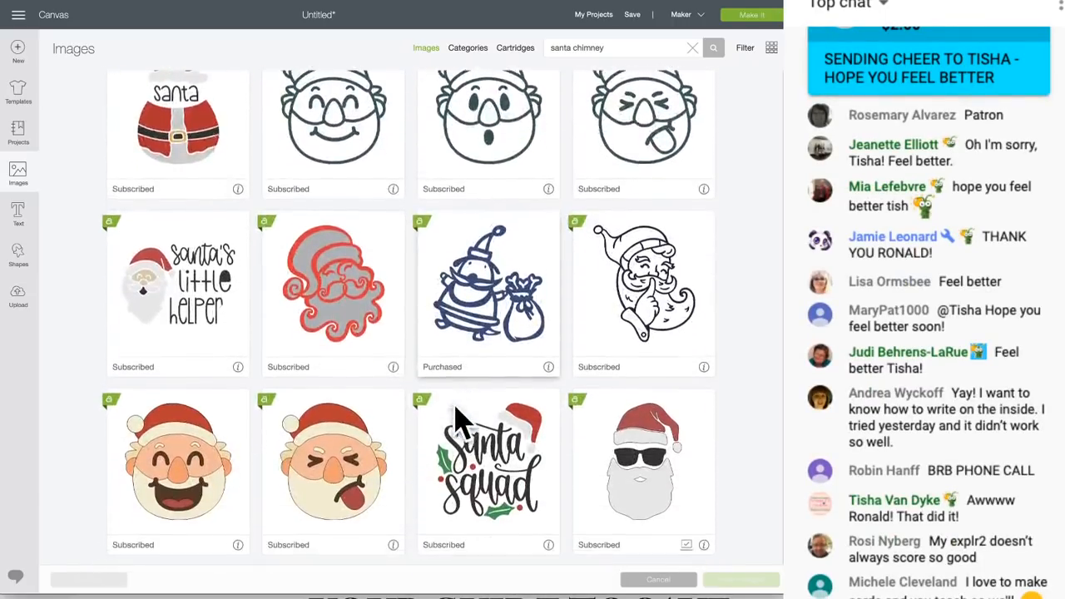
scroll(463, 425, "down", 1)
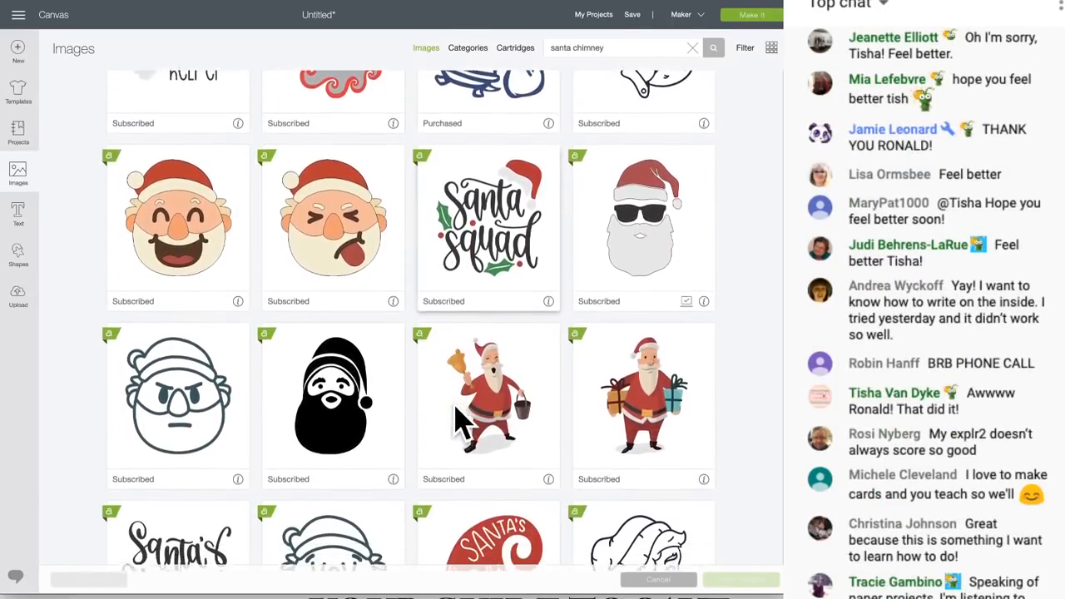
scroll(463, 420, "down", 1)
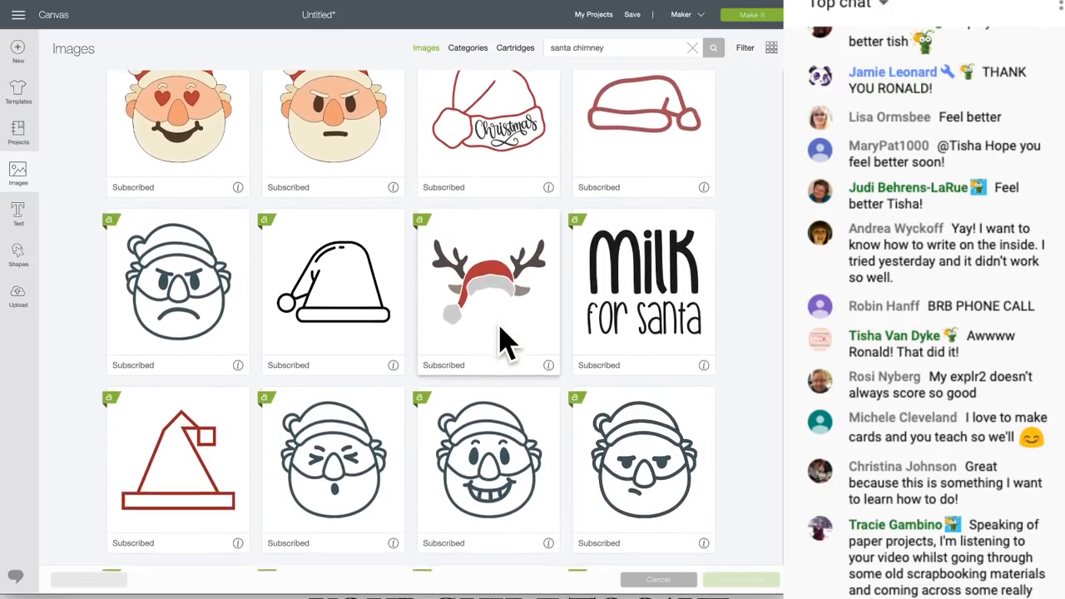
scroll(504, 341, "down", 1)
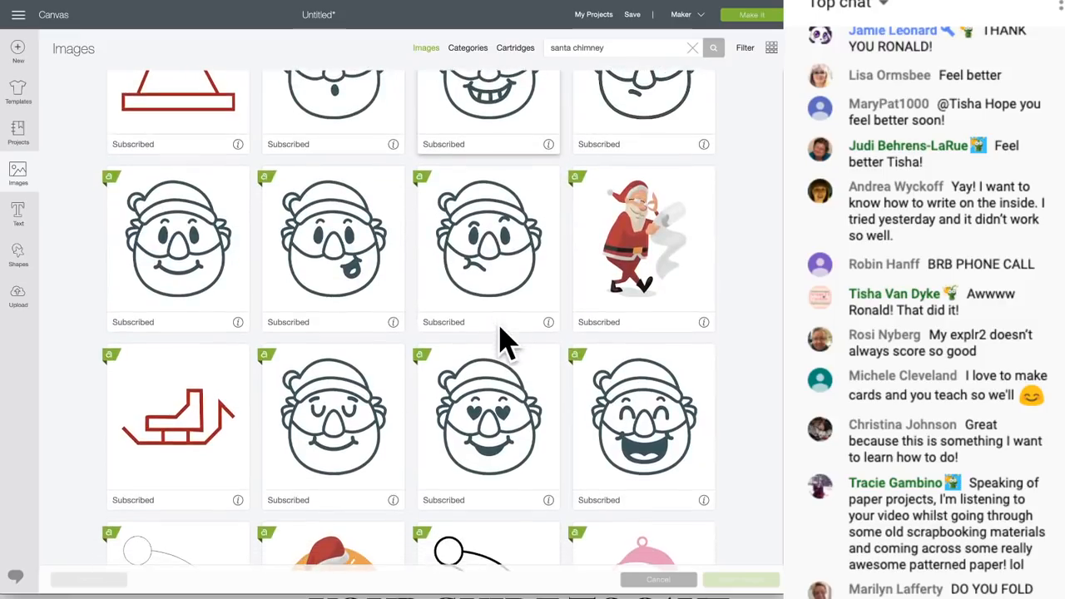
scroll(503, 341, "down", 5)
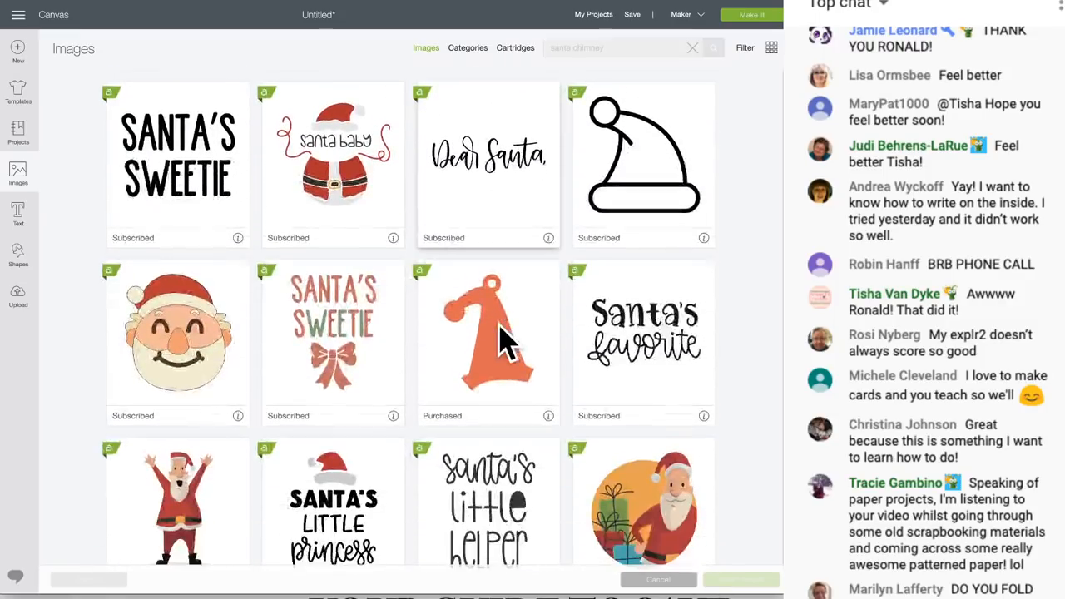
scroll(504, 341, "down", 6)
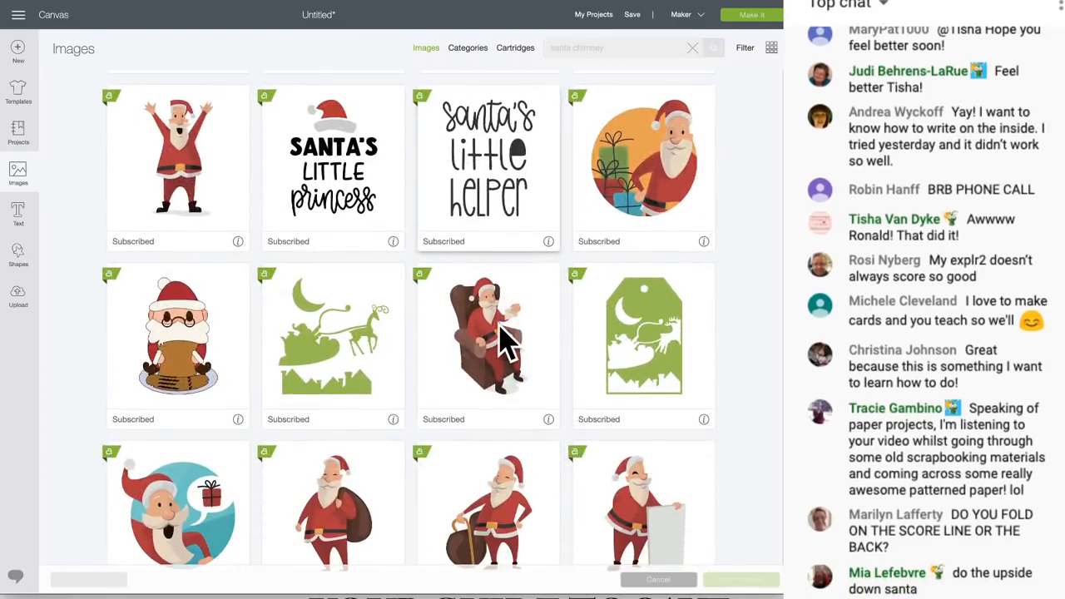
scroll(503, 341, "down", 3)
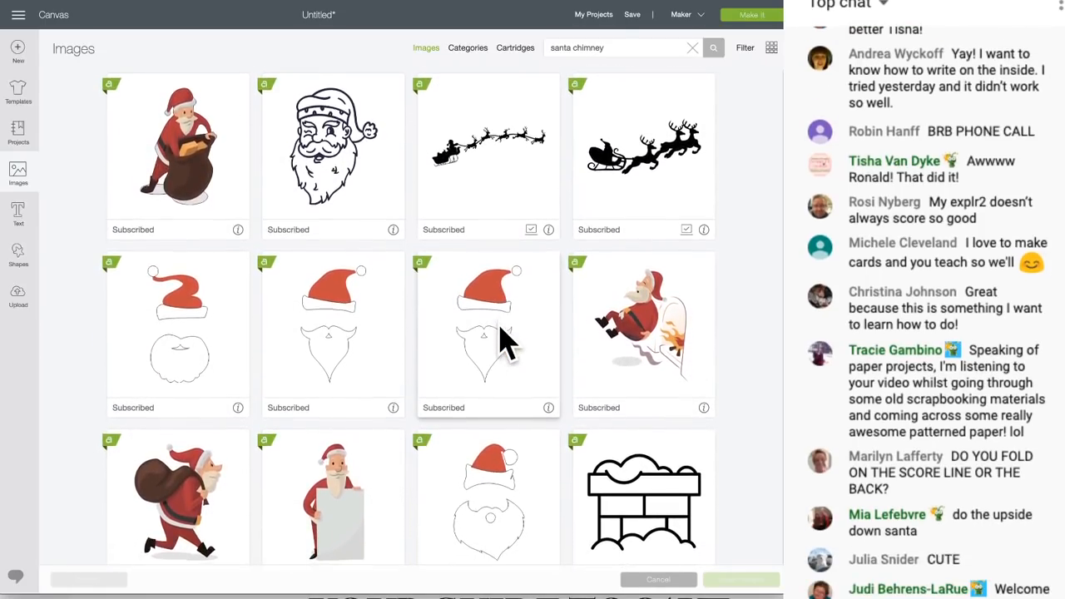
scroll(503, 341, "down", 3)
scroll(503, 341, "down", 1)
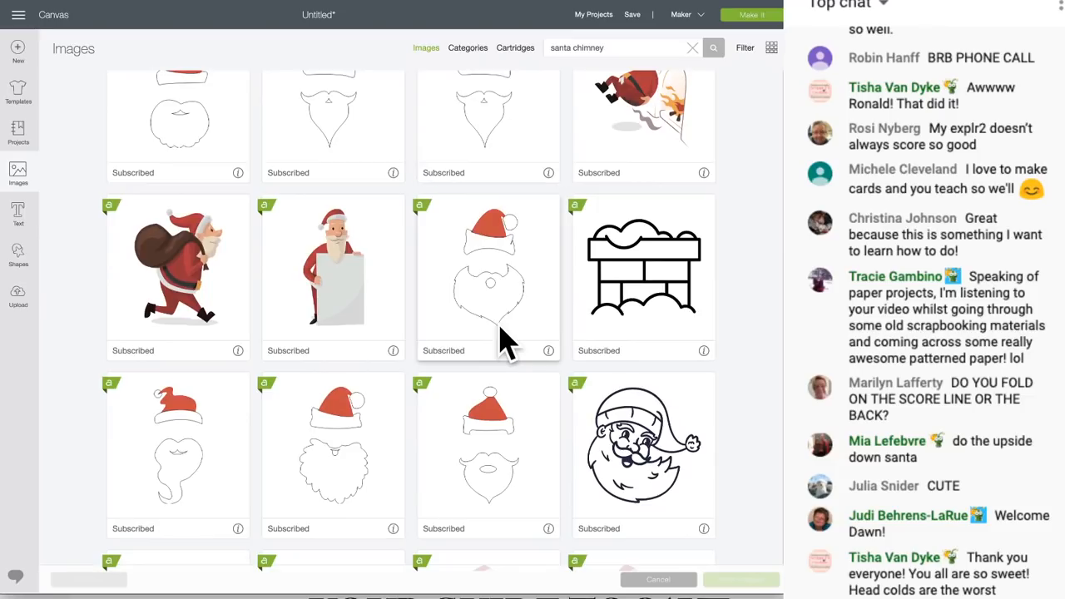
scroll(503, 341, "down", 2)
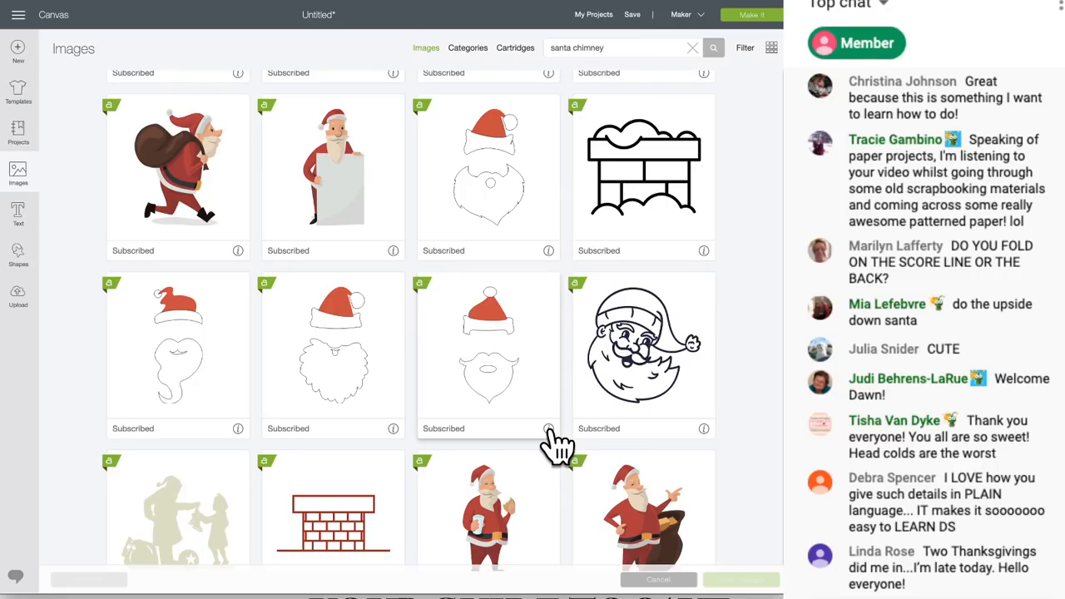
scroll(497, 406, "up", 3)
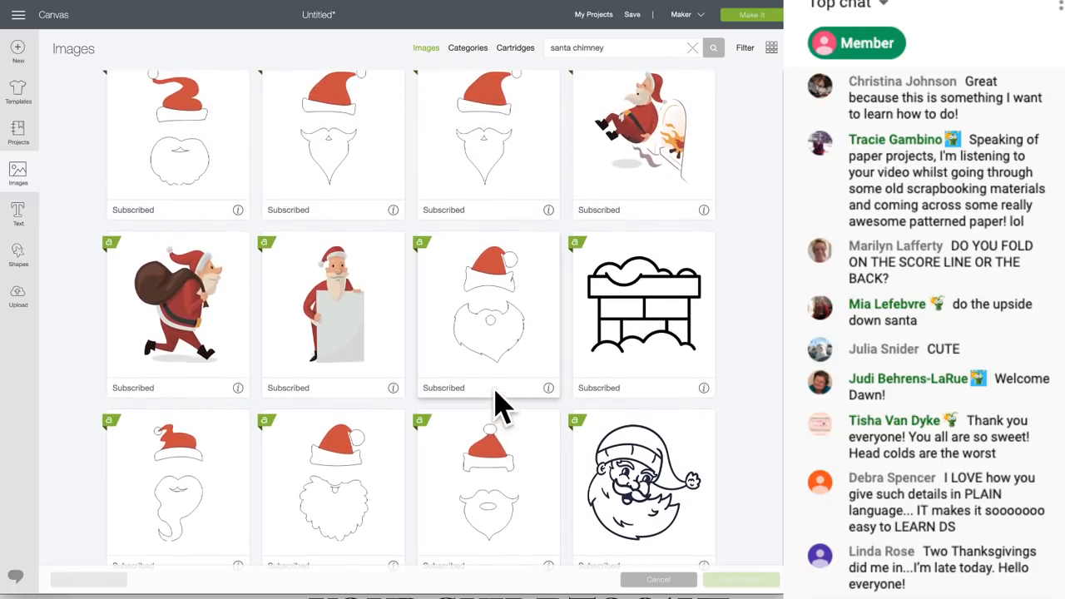
scroll(497, 405, "down", 3)
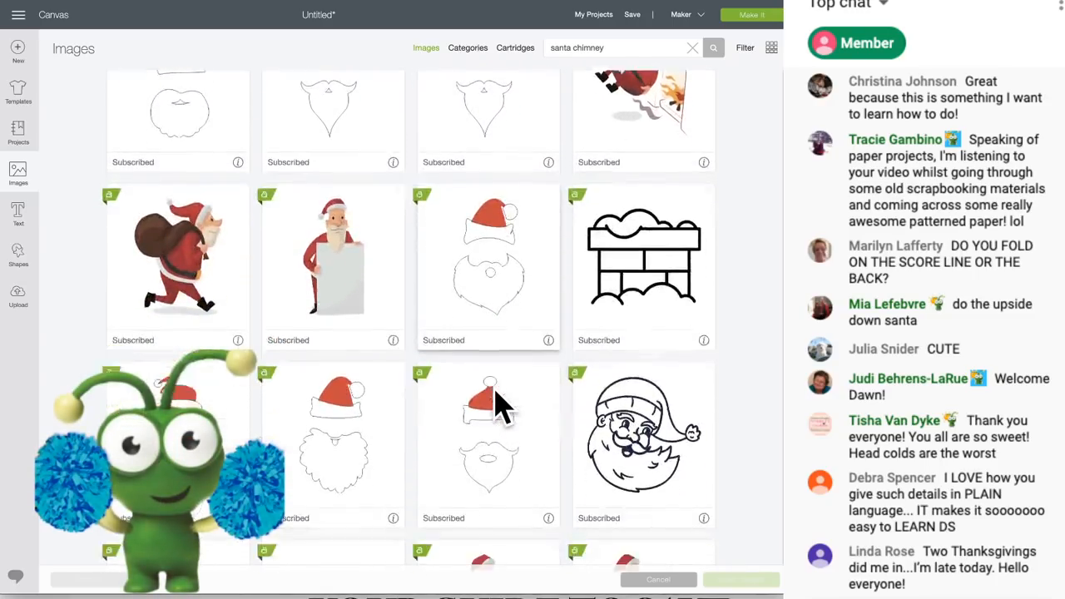
scroll(497, 406, "down", 9)
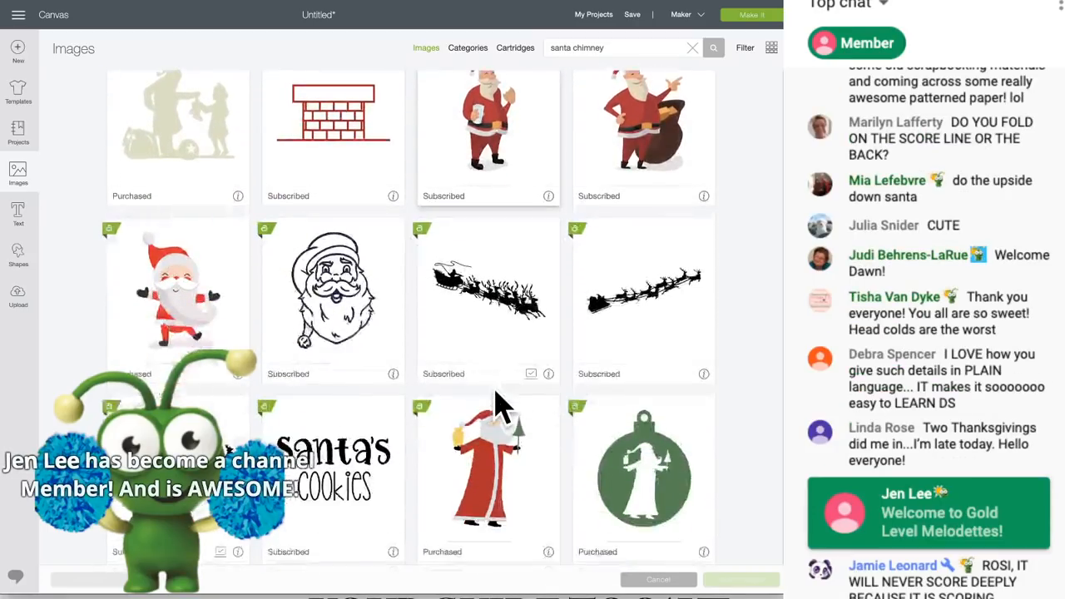
scroll(497, 406, "down", 7)
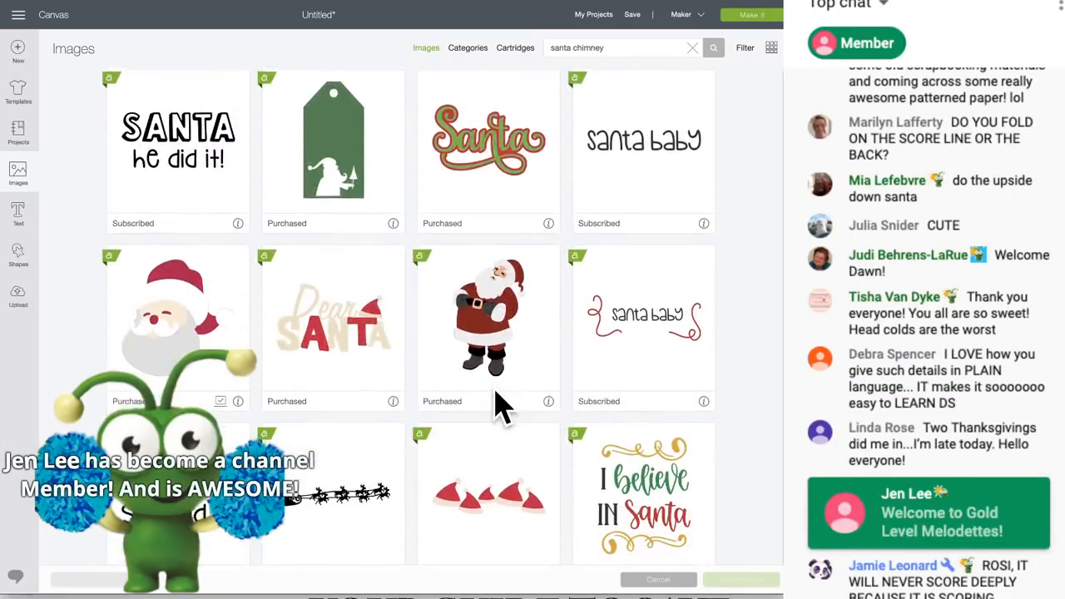
scroll(496, 406, "down", 6)
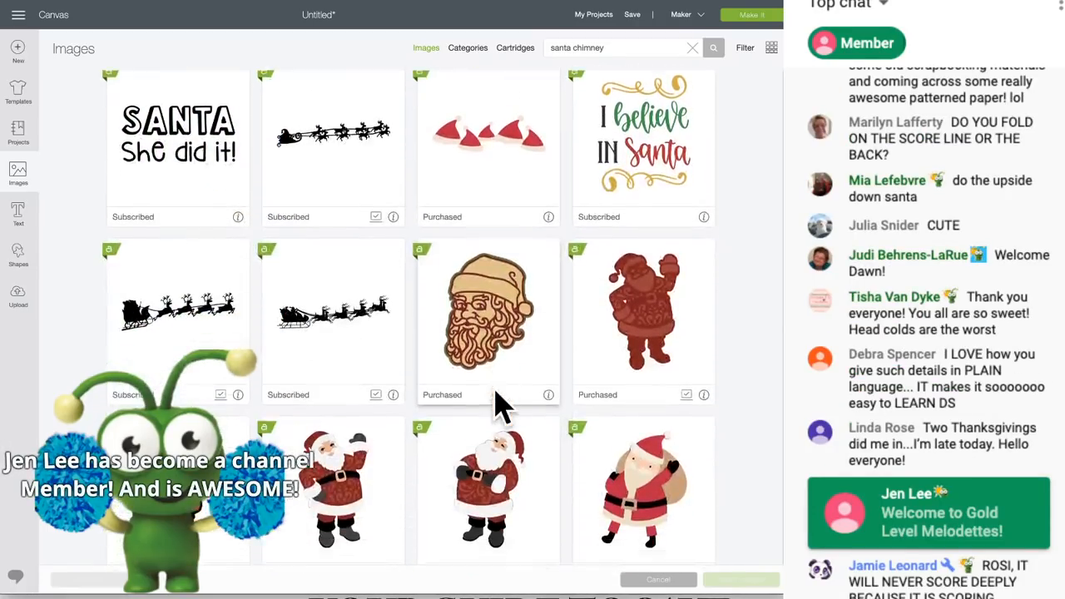
scroll(497, 406, "down", 6)
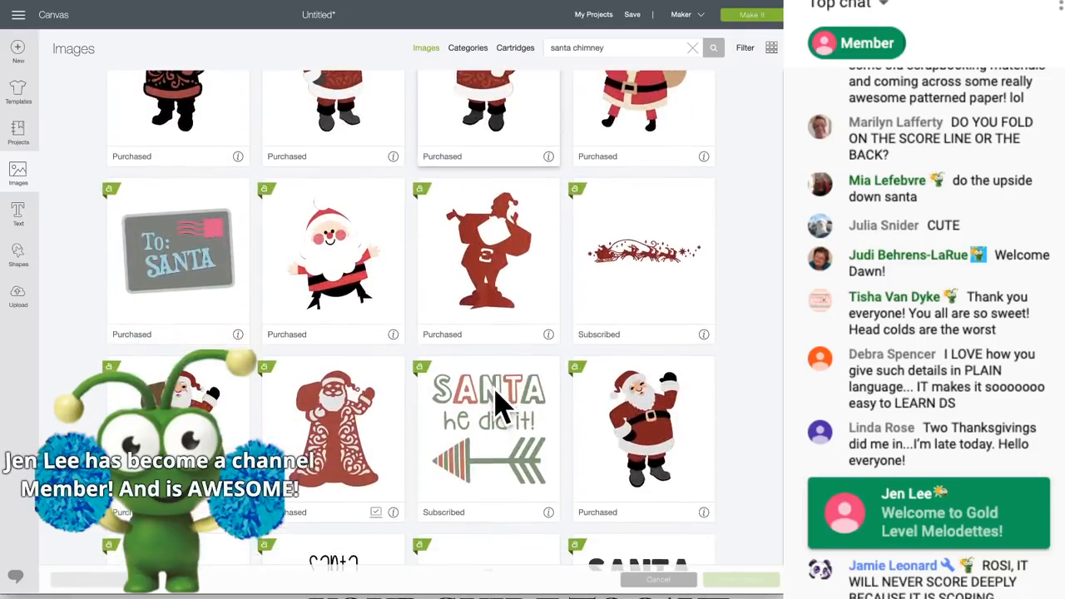
scroll(497, 405, "down", 6)
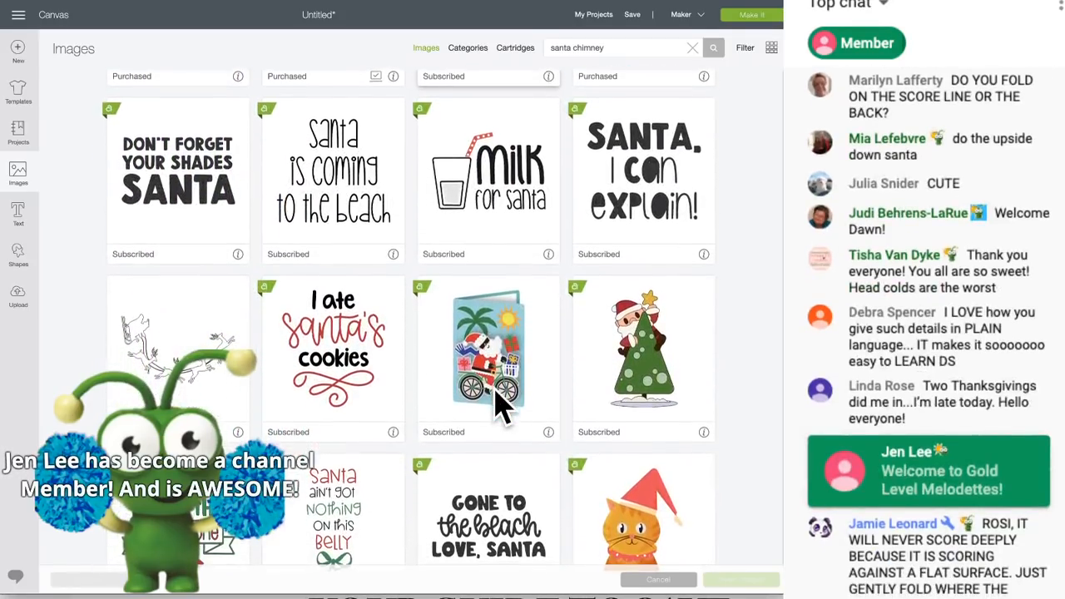
scroll(496, 406, "down", 1)
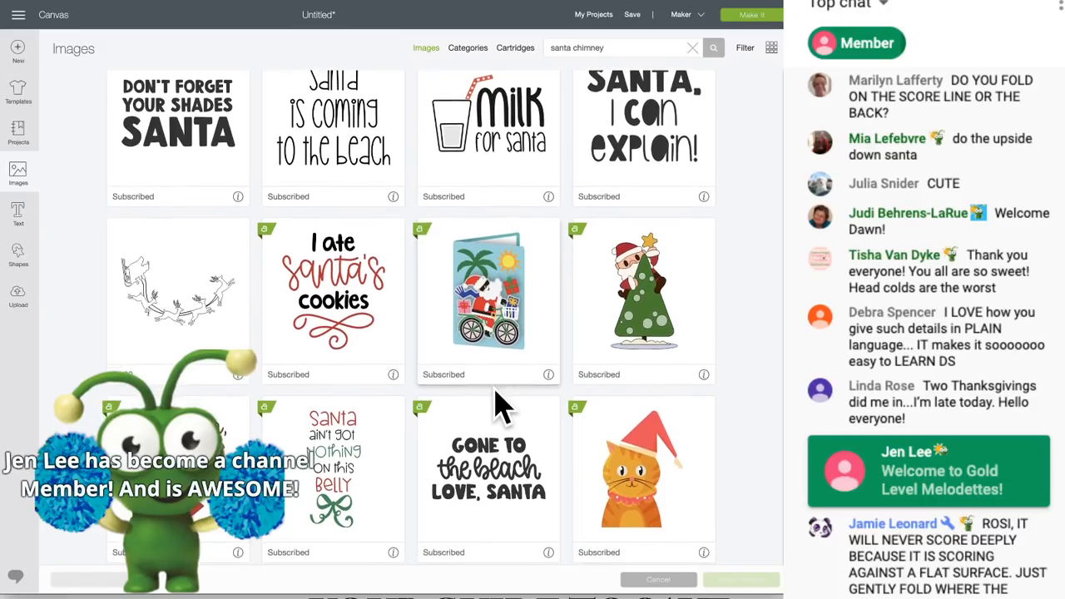
scroll(497, 406, "down", 2)
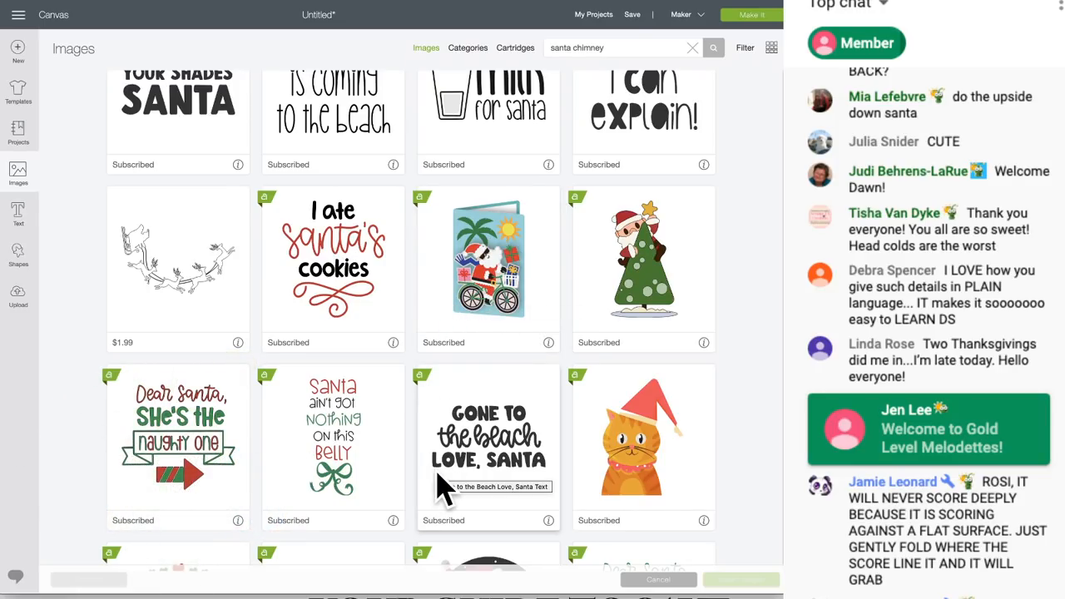
scroll(441, 486, "down", 5)
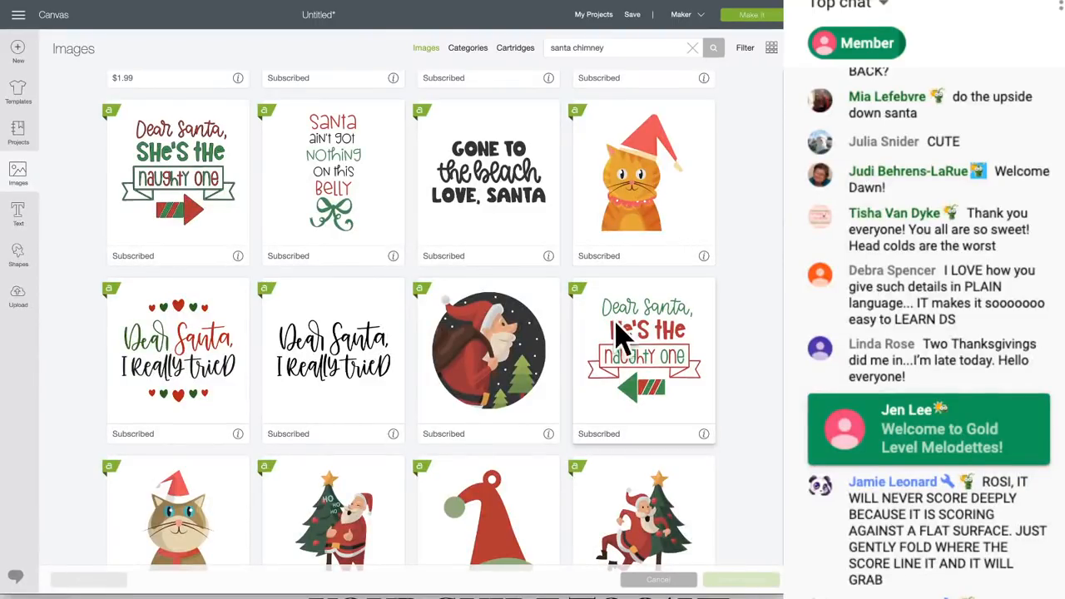
scroll(523, 392, "down", 10)
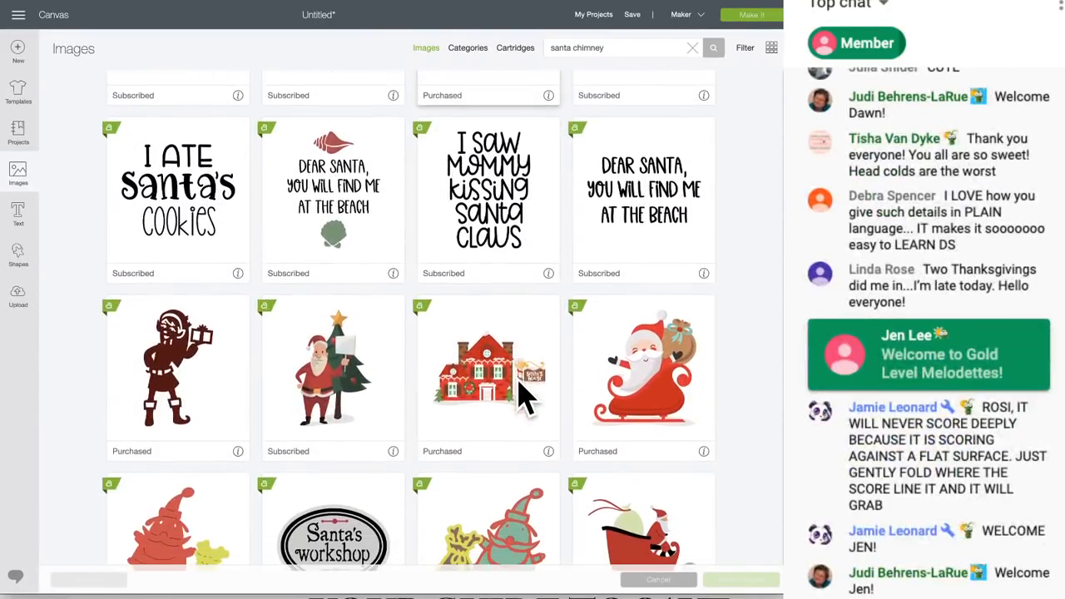
scroll(523, 392, "down", 2)
scroll(523, 392, "down", 10)
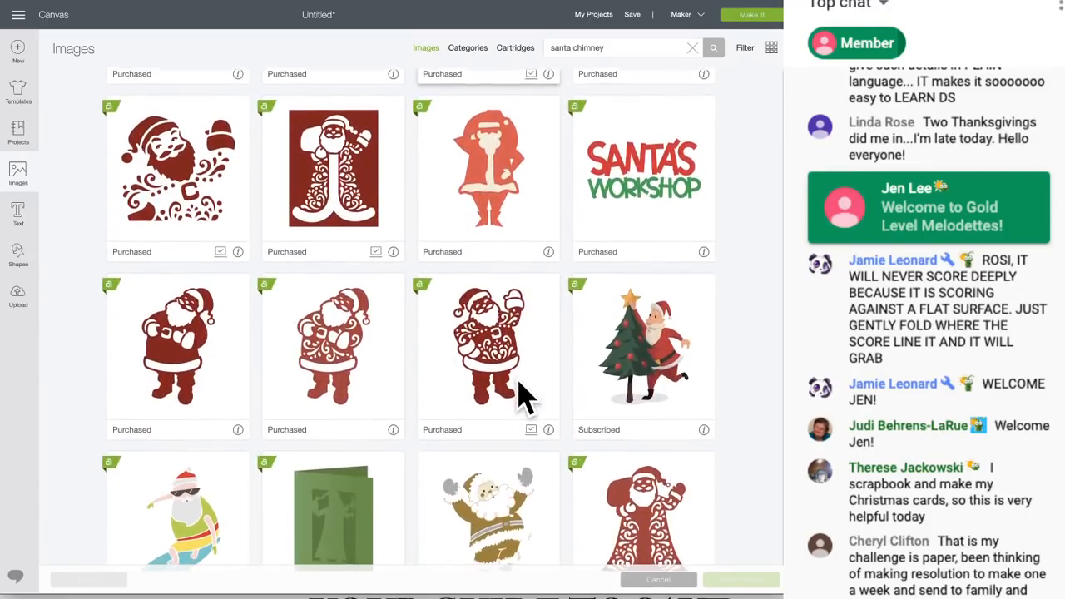
scroll(523, 398, "down", 5)
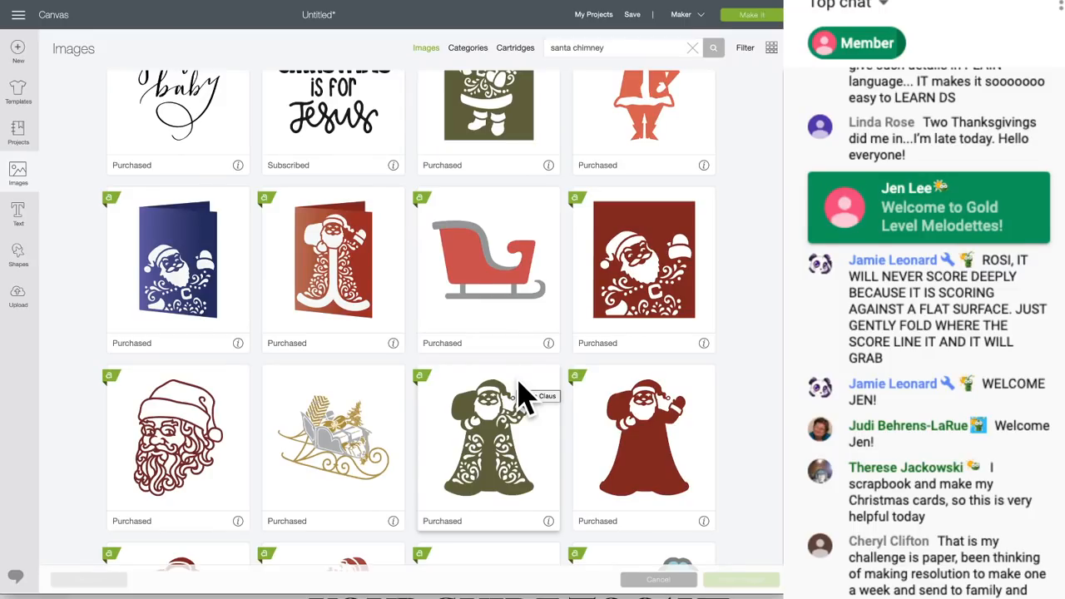
Step: Return to the earlier "santa chimney" results and compare the Santa-in-chimney images with the plain chimney and brick designs near them
scroll(523, 392, "up", 6)
scroll(524, 398, "up", 15)
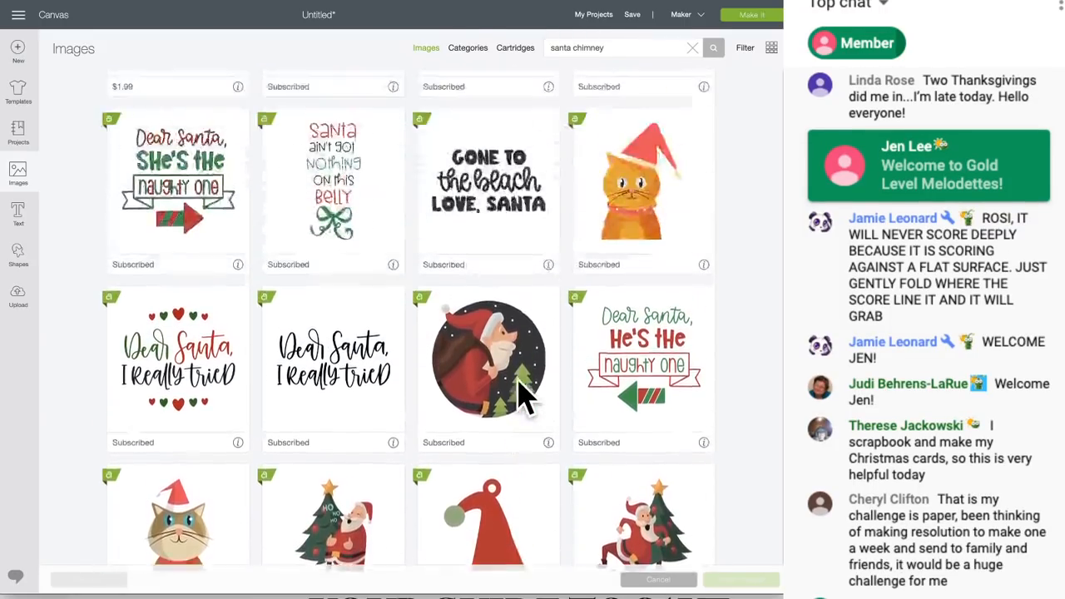
scroll(523, 397, "down", 15)
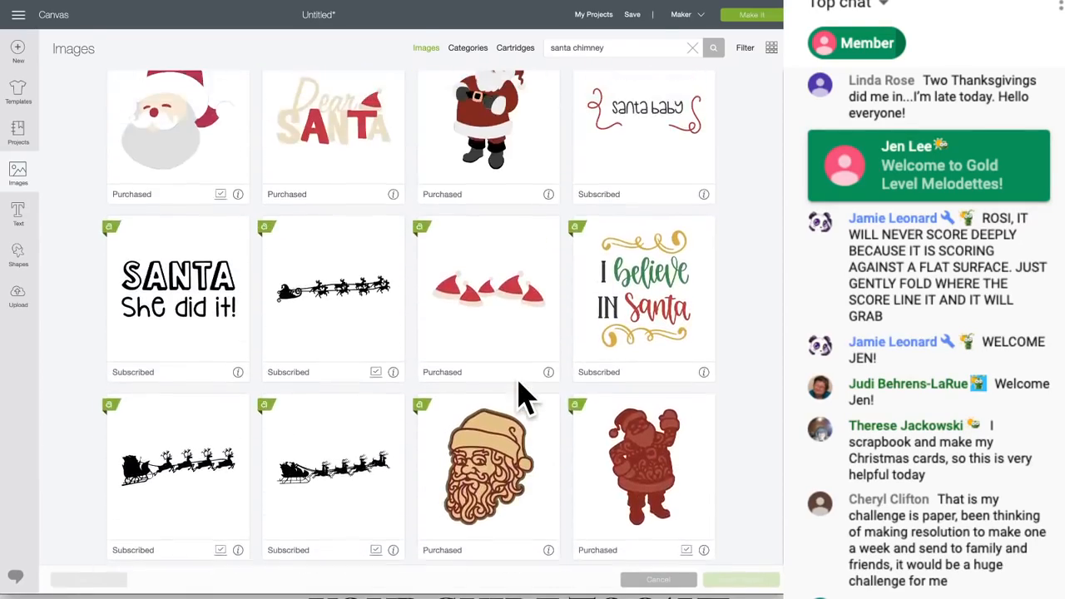
scroll(523, 397, "up", 15)
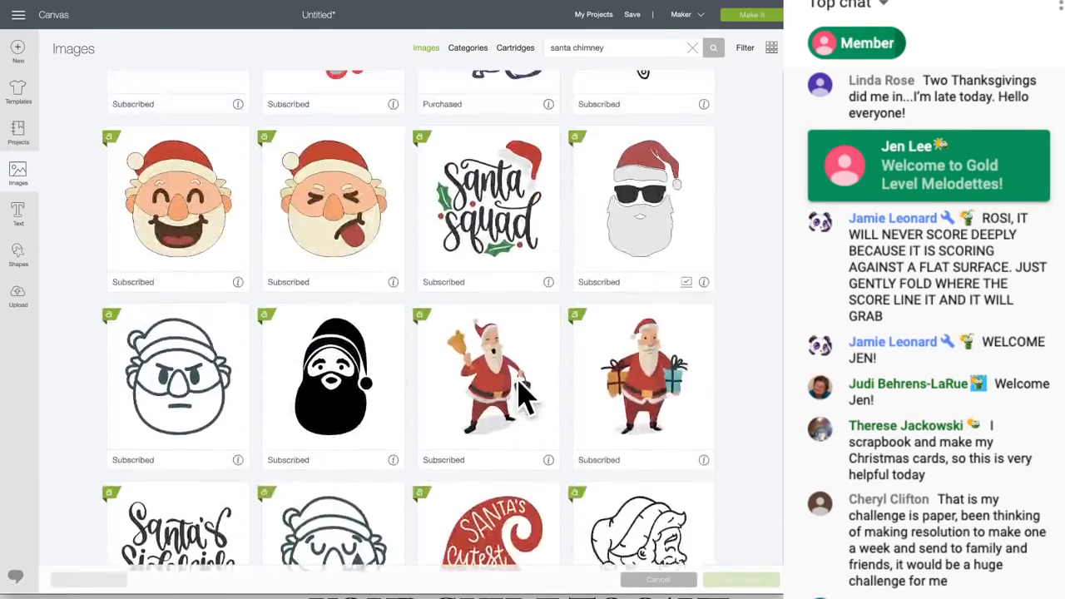
scroll(524, 398, "up", 10)
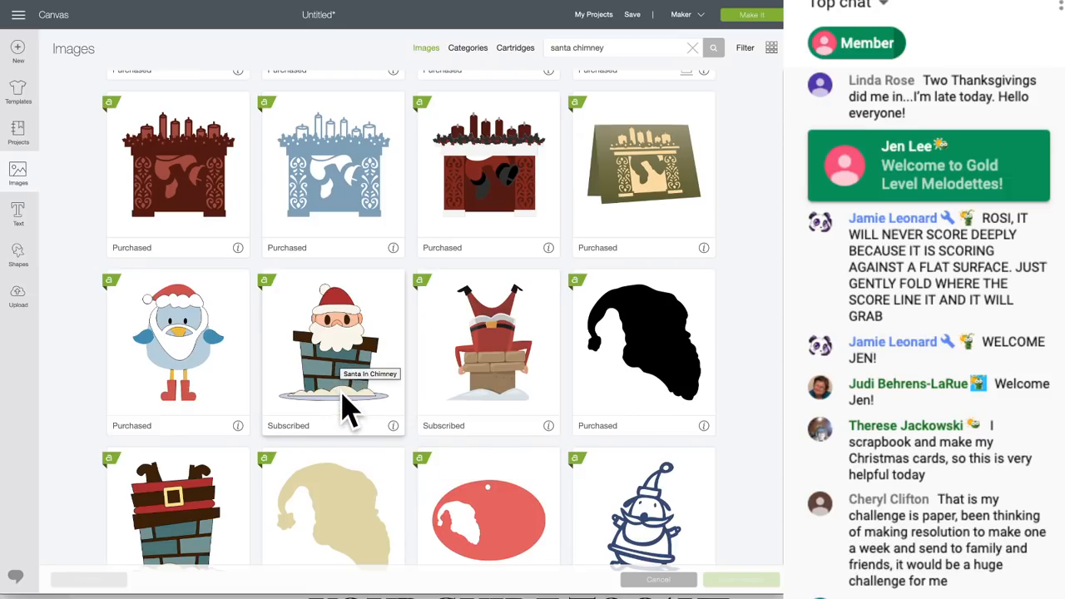
scroll(374, 416, "up", 1)
scroll(374, 428, "down", 2)
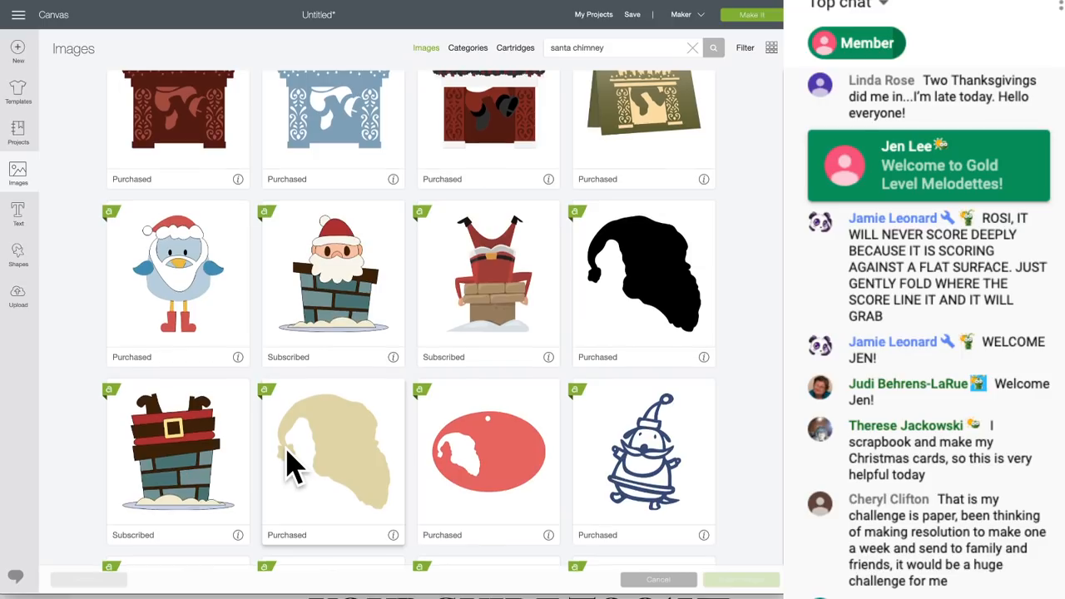
scroll(285, 462, "up", 4)
scroll(287, 458, "down", 10)
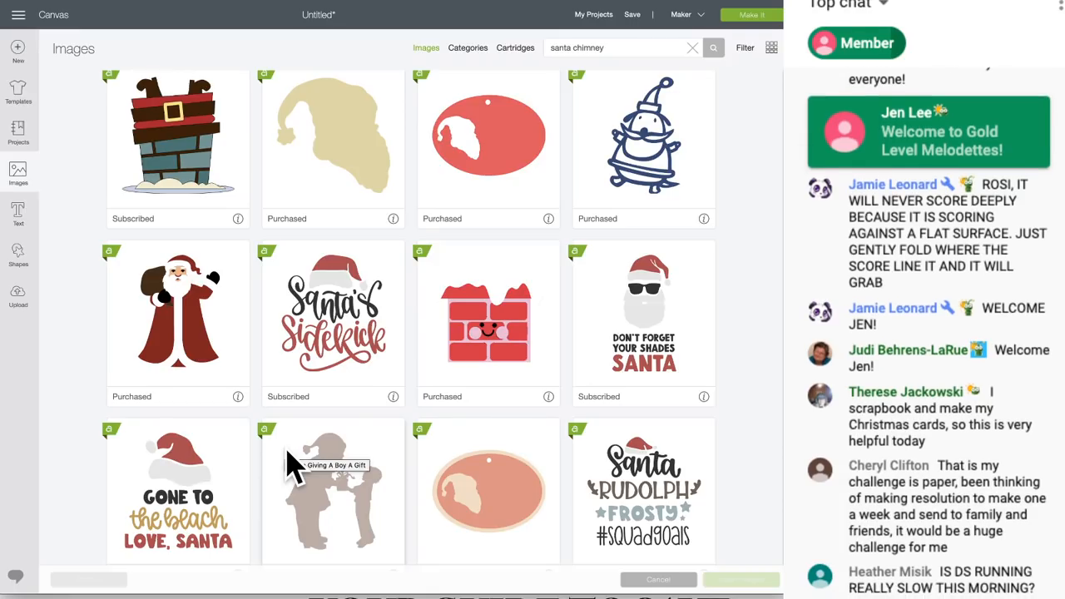
scroll(292, 466, "up", 2)
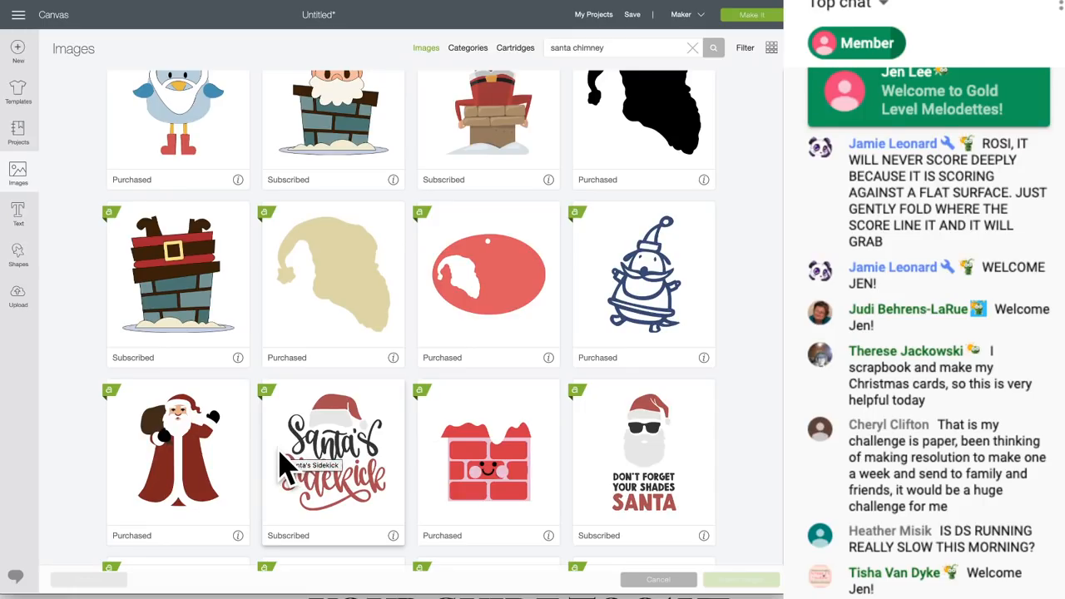
scroll(286, 466, "up", 3)
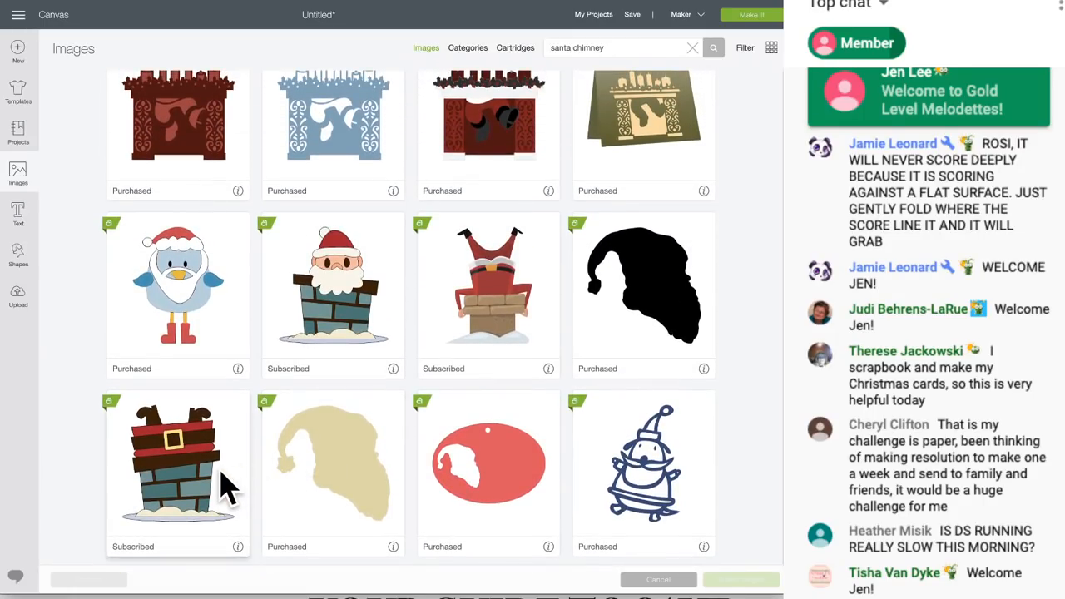
scroll(225, 487, "down", 3)
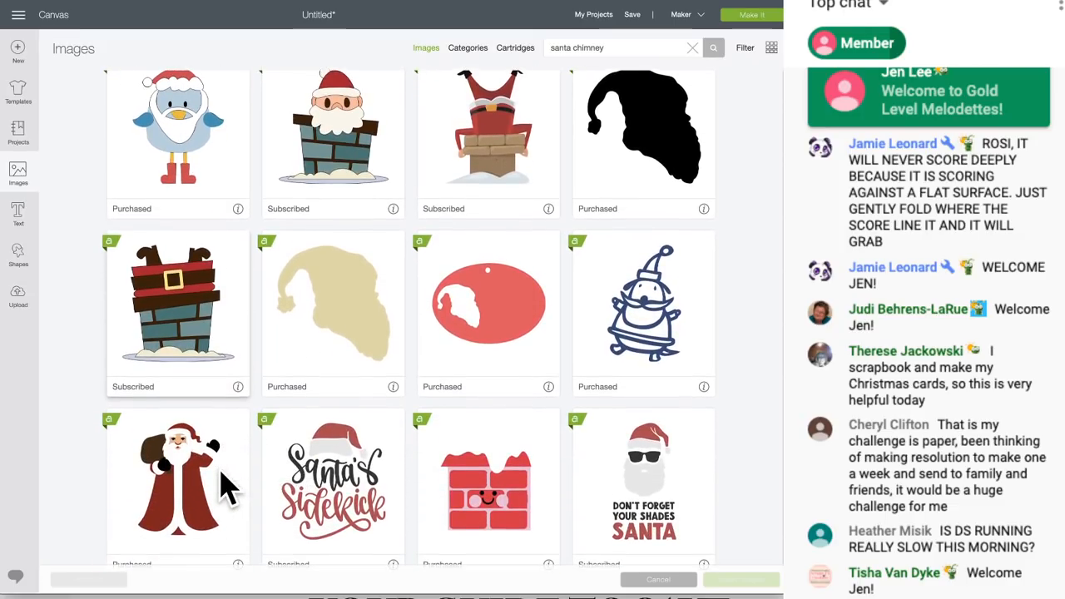
scroll(224, 486, "down", 3)
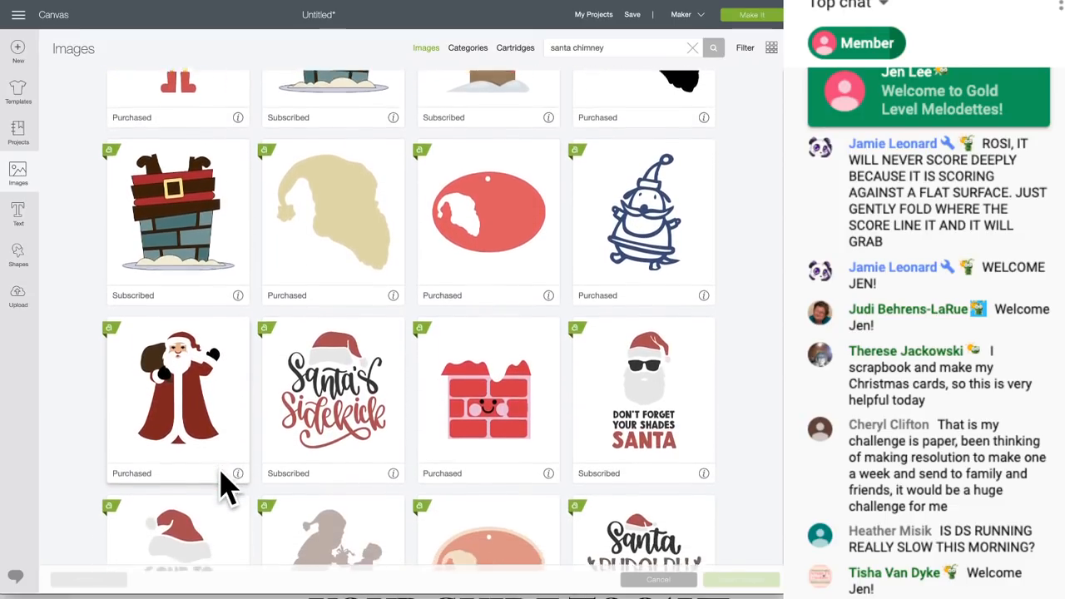
scroll(226, 487, "down", 7)
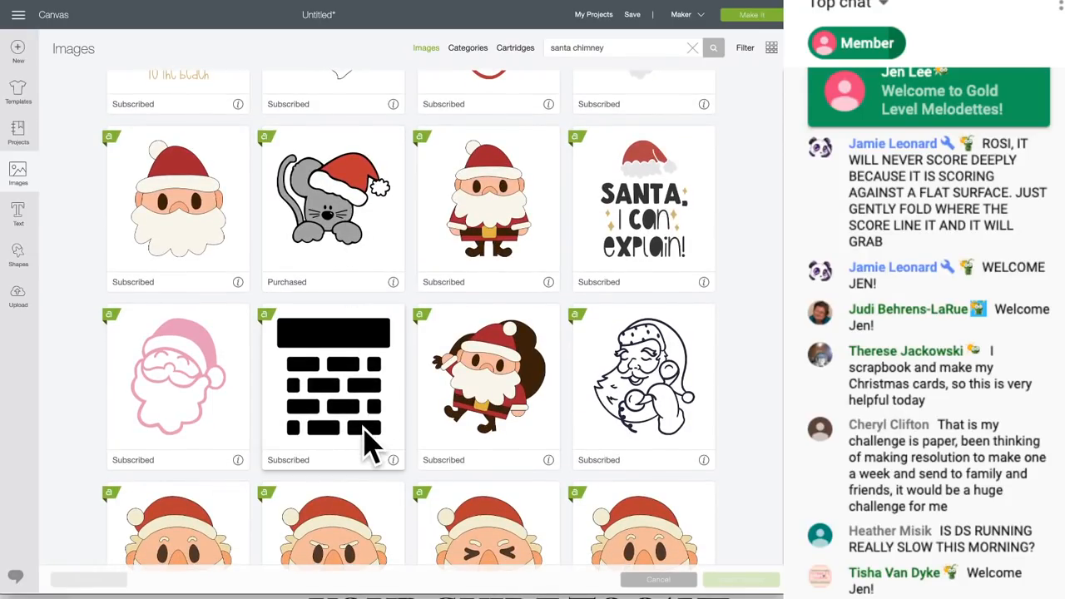
scroll(368, 447, "down", 6)
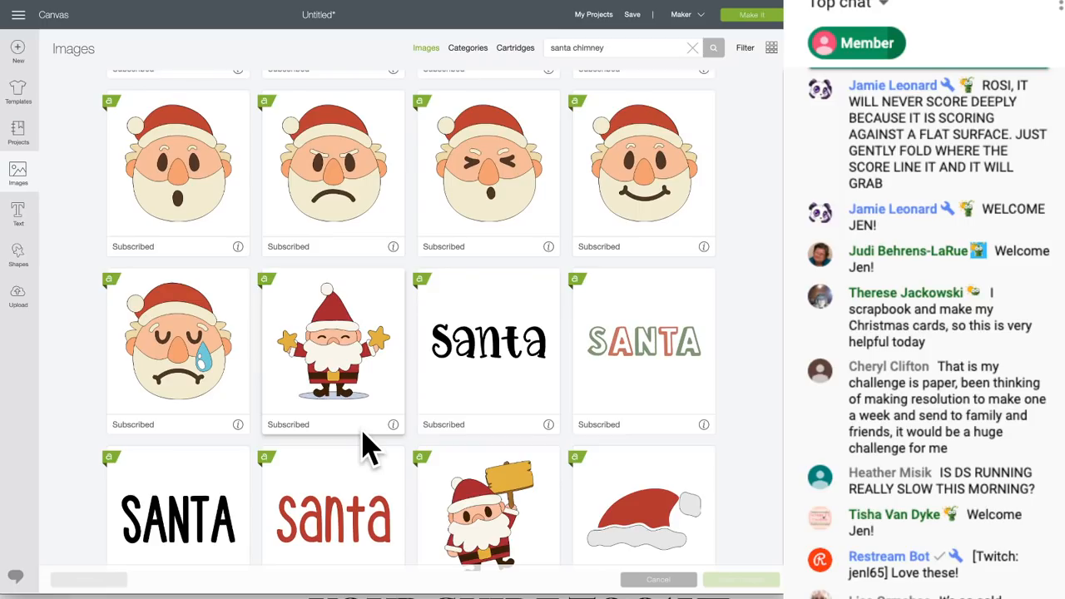
scroll(369, 446, "up", 3)
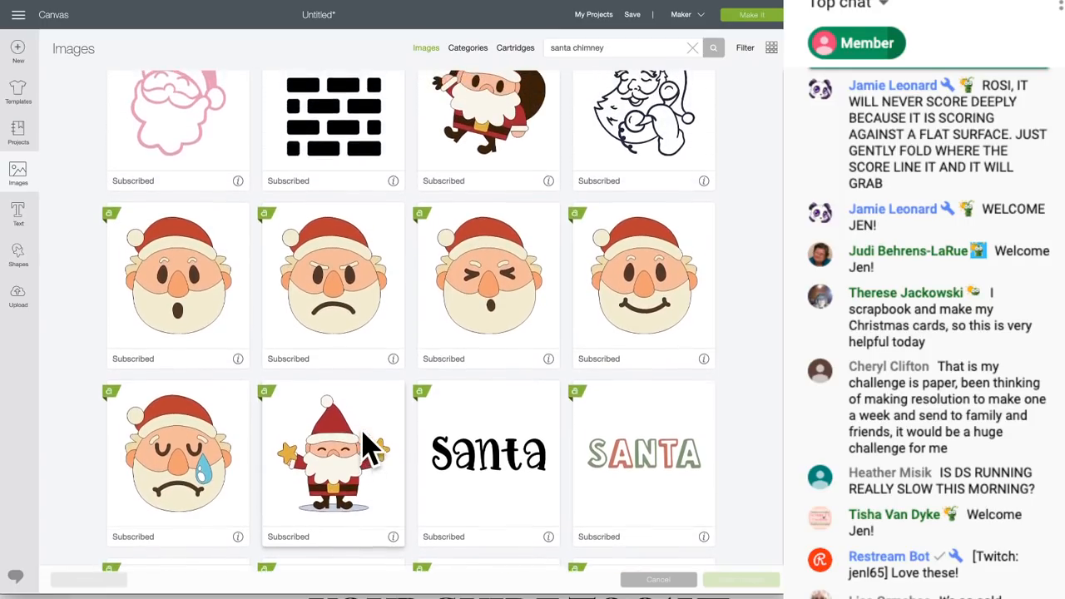
Step: Select the Santa holding a wooden sign from the "santa chimney" image results
scroll(368, 446, "up", 2)
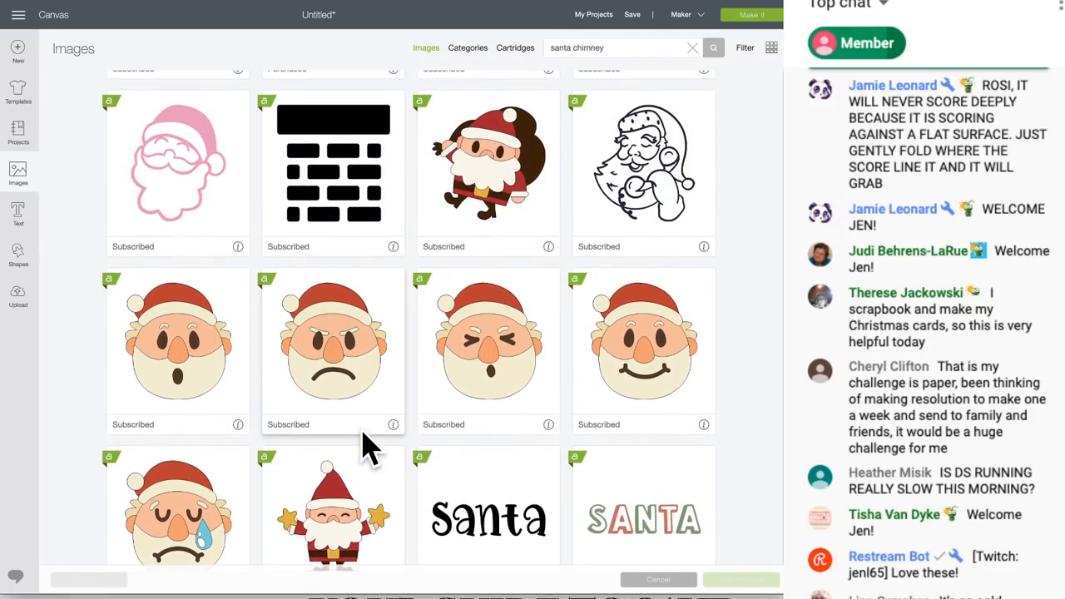
scroll(368, 446, "up", 2)
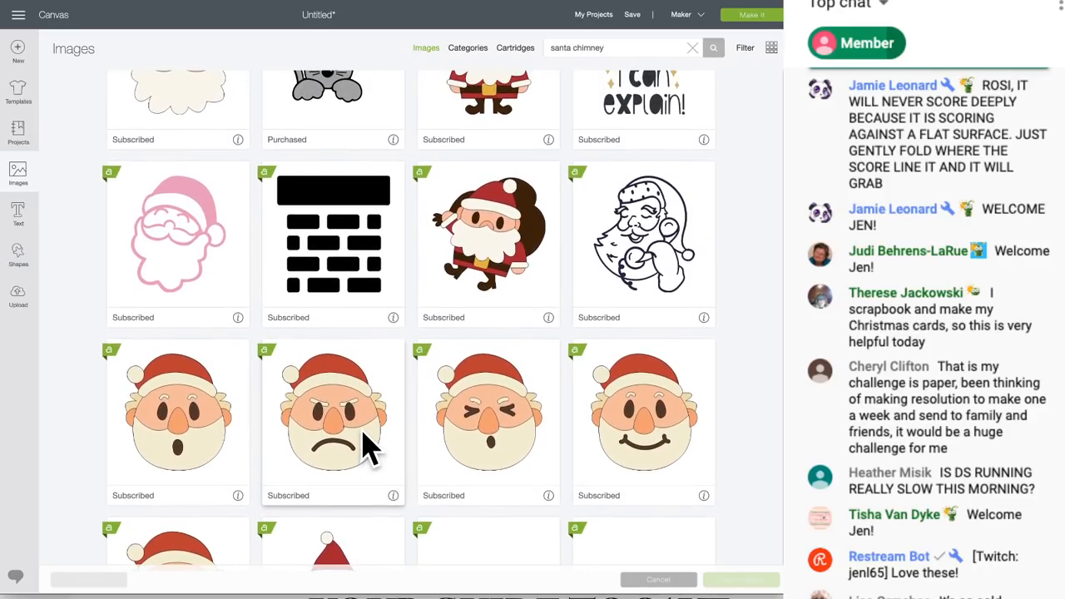
scroll(368, 447, "down", 8)
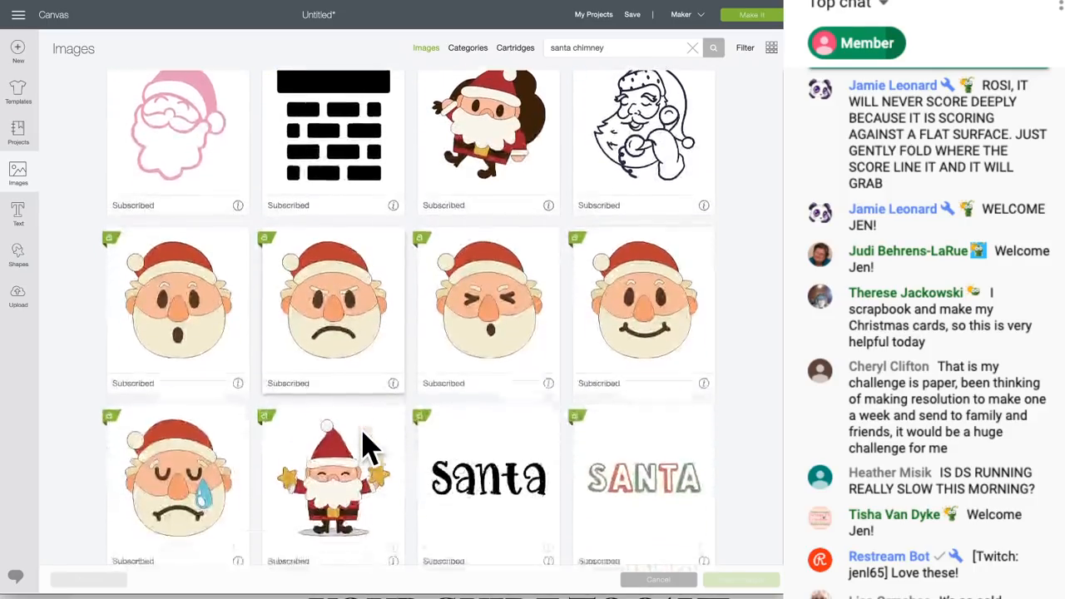
scroll(368, 446, "down", 3)
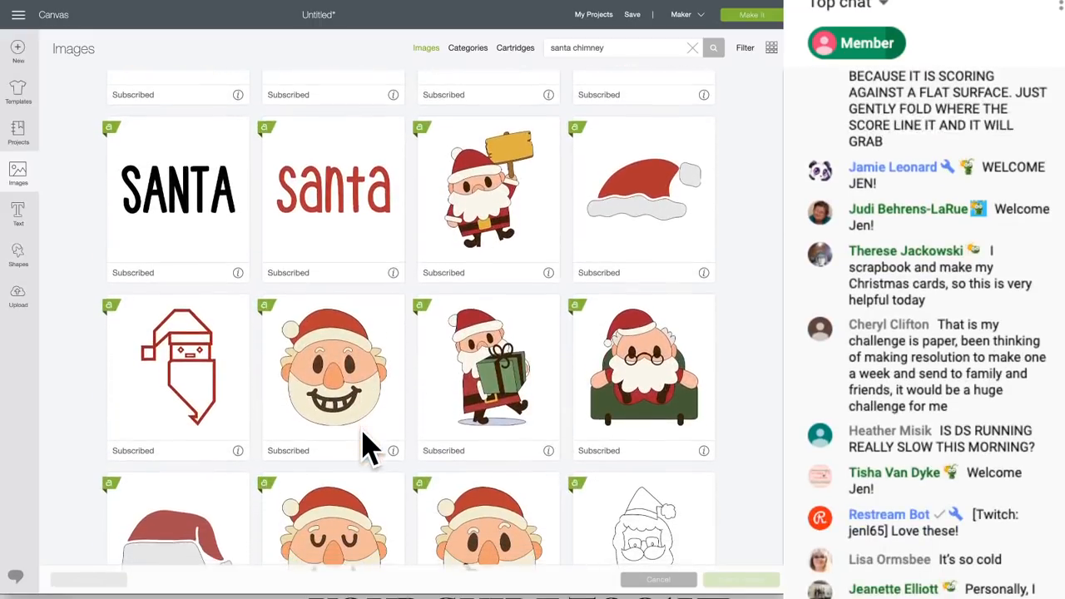
left_click(499, 214)
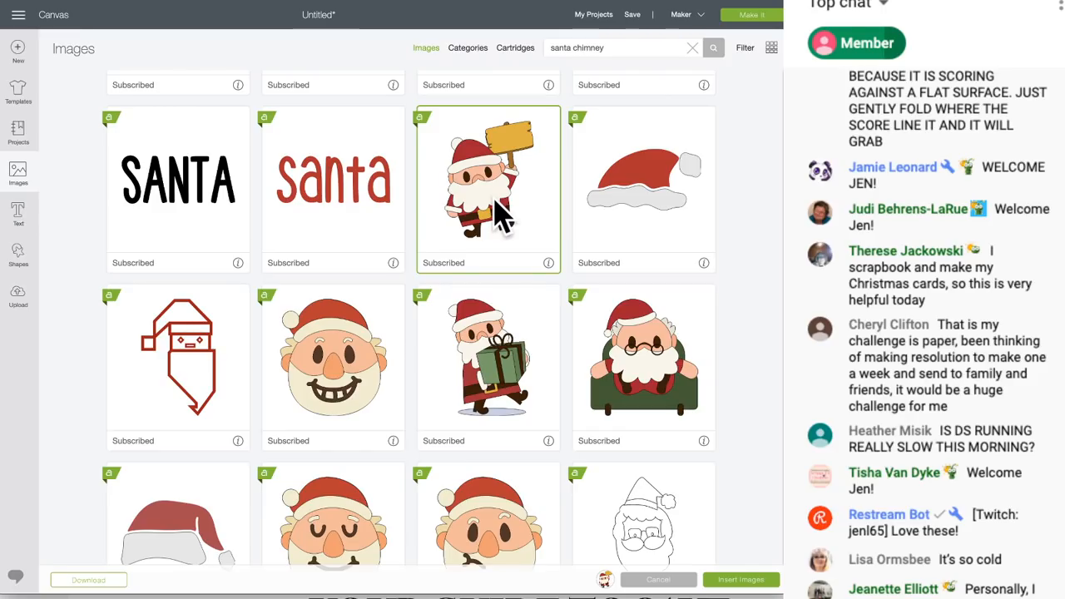
Step: Add the plain-sided red fireplace with Santa's legs to the selection, leaving out the ornate-sided version
scroll(490, 241, "up", 10)
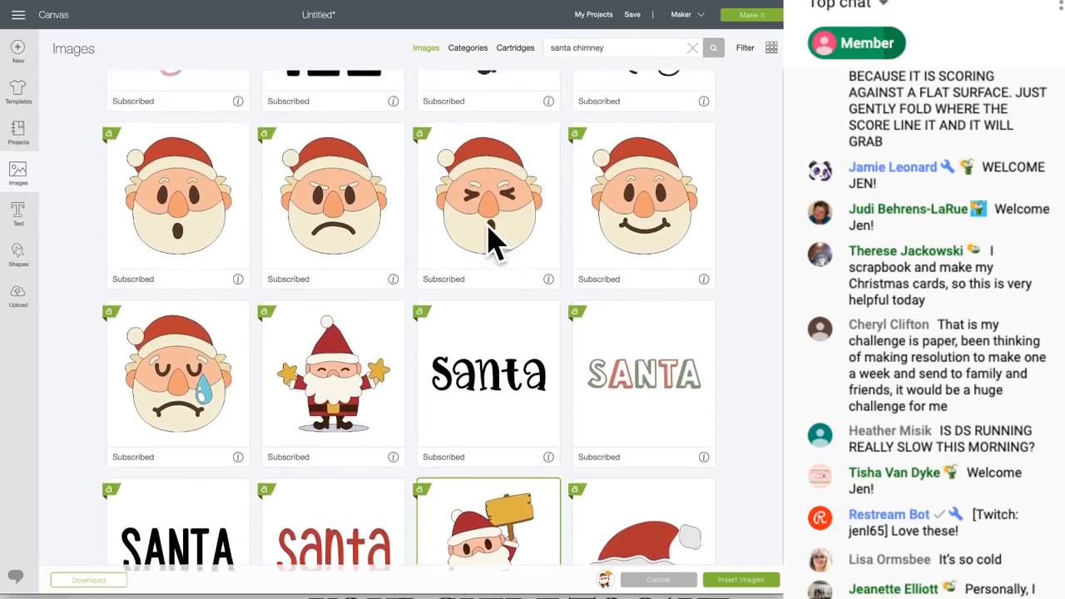
scroll(491, 241, "up", 10)
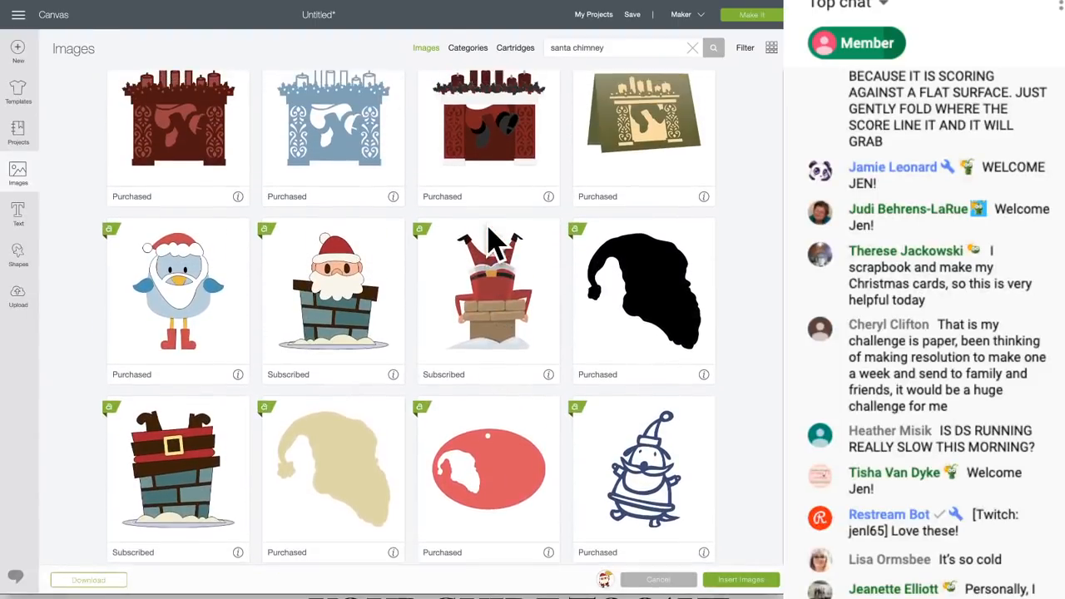
scroll(491, 241, "up", 1)
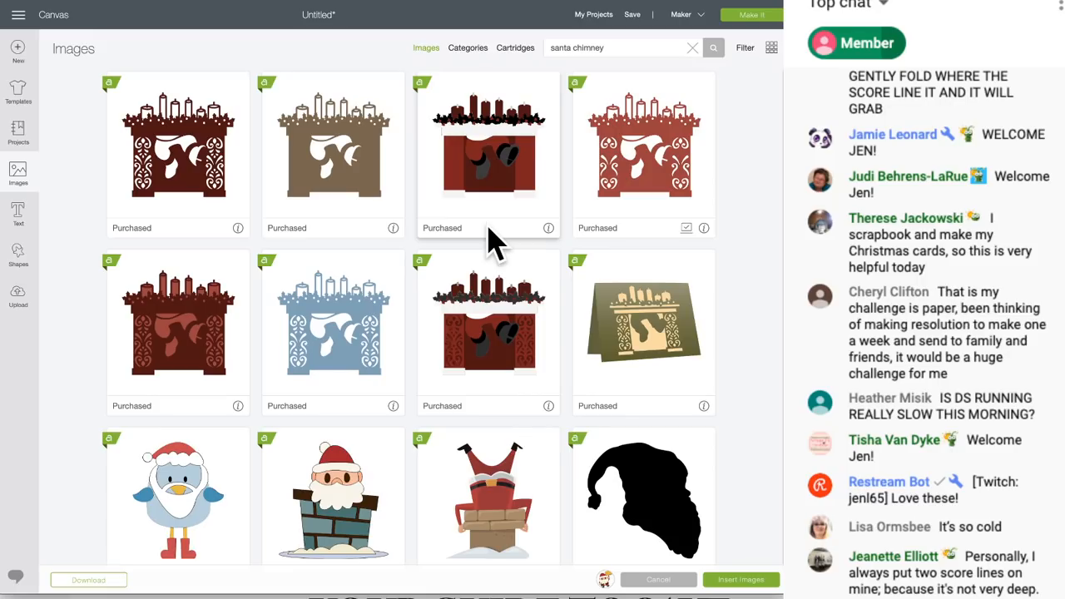
scroll(494, 241, "down", 1)
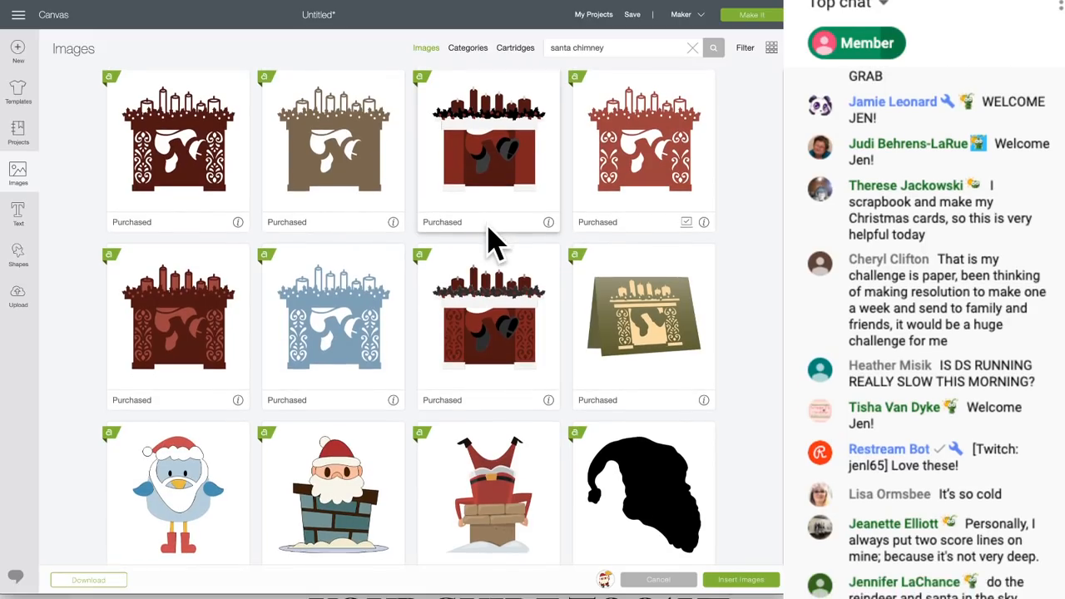
scroll(493, 241, "down", 3)
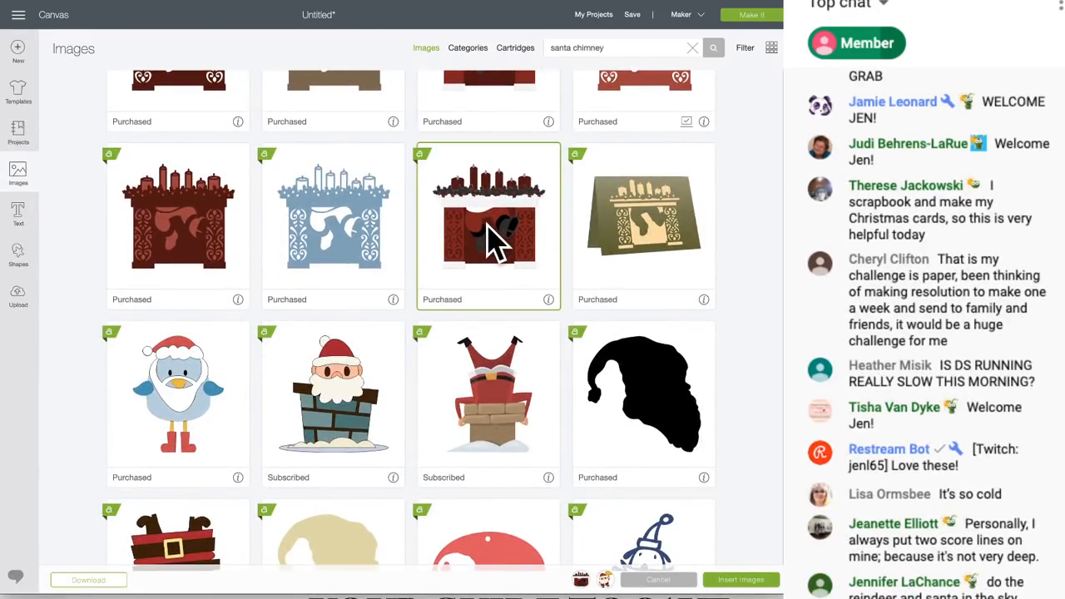
mouse_move(548, 302)
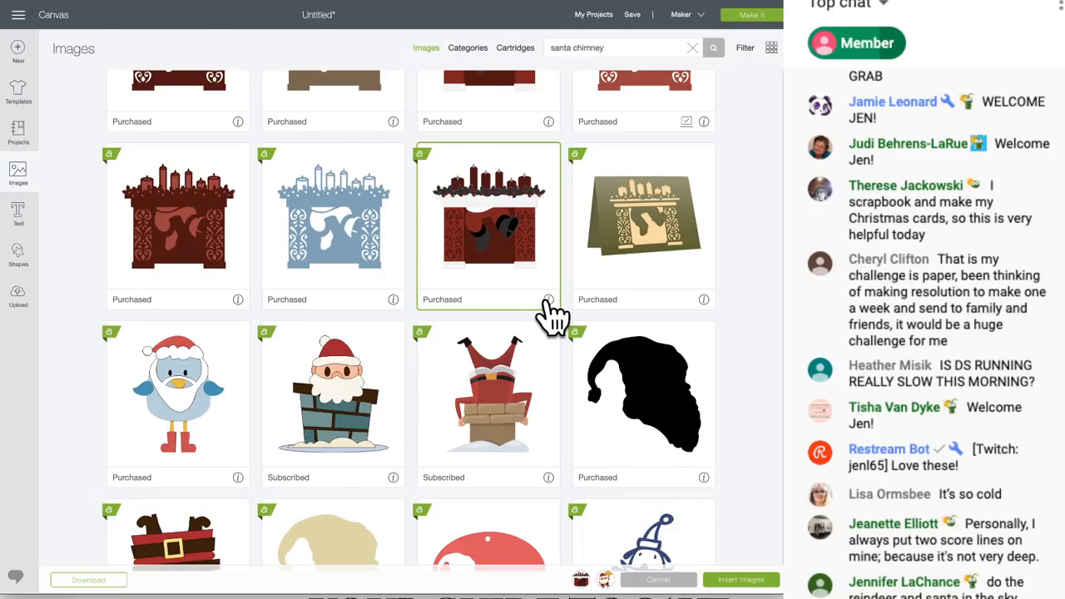
scroll(518, 300, "up", 5)
left_click(505, 175)
left_click(517, 358)
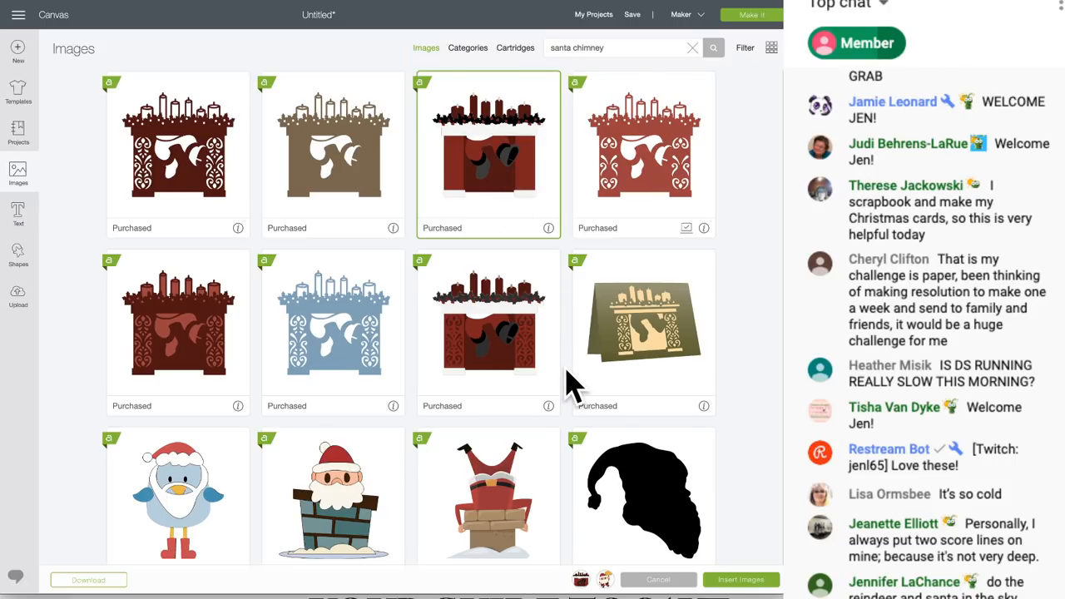
Step: Look through the further "santa chimney" results for other card images, returning to the Santa-in-chimney designs near the beginning
scroll(572, 385, "down", 5)
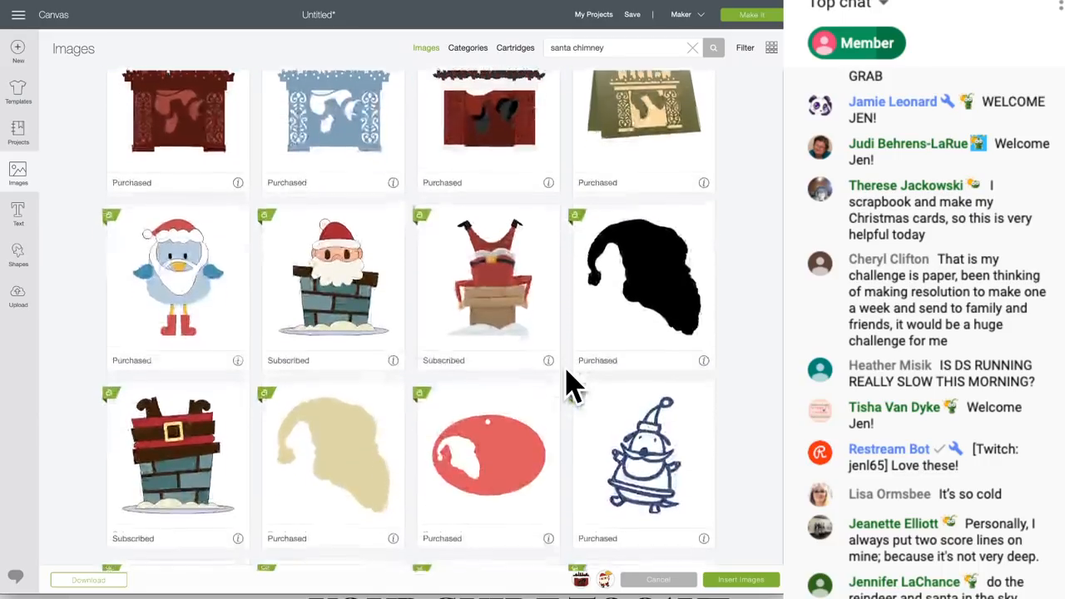
scroll(572, 384, "down", 10)
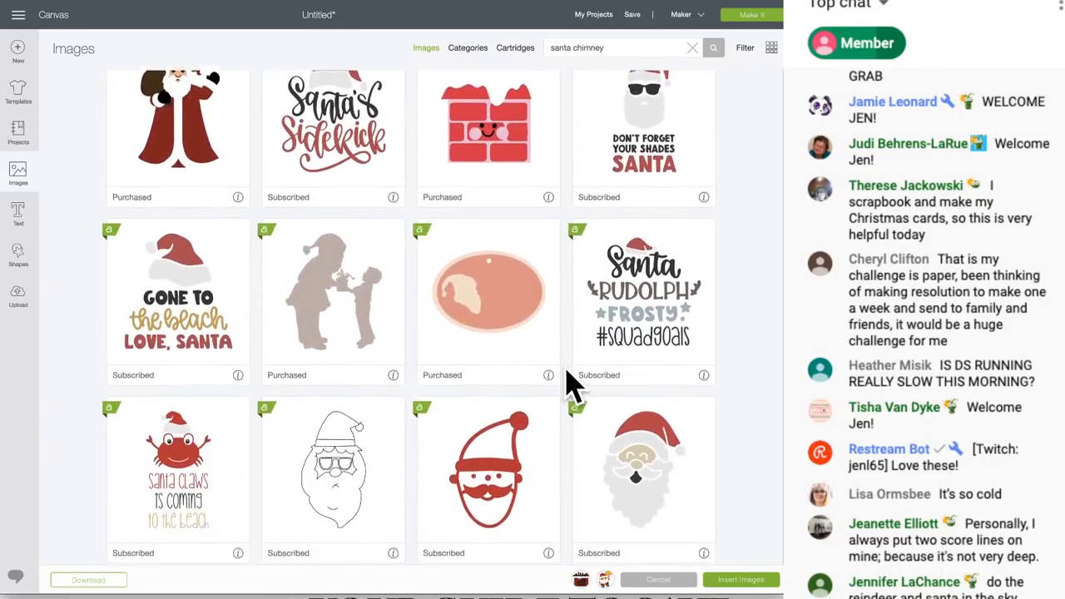
scroll(572, 384, "down", 5)
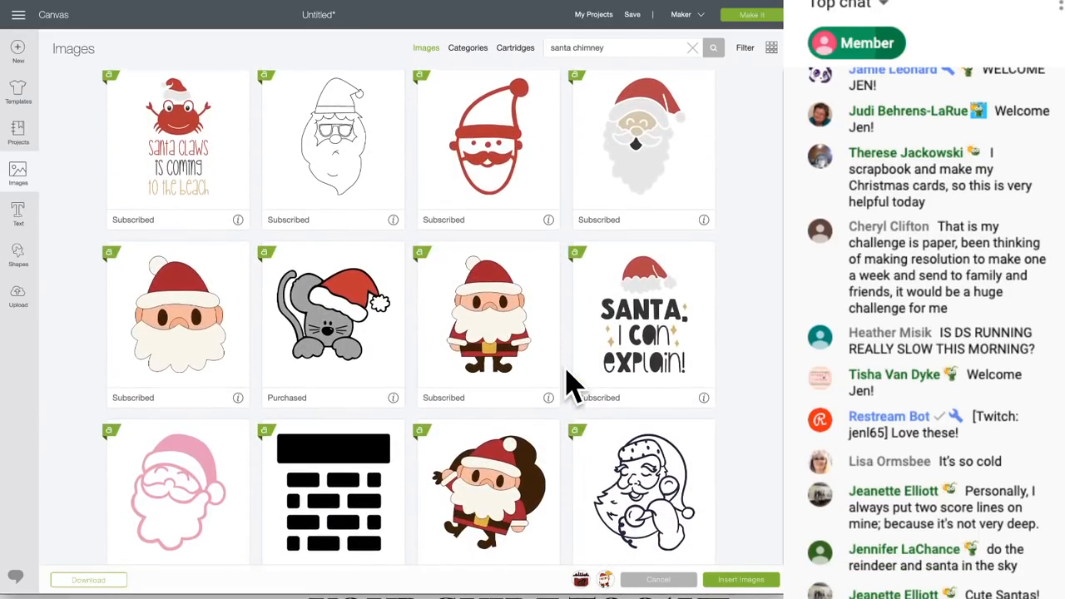
scroll(572, 384, "down", 5)
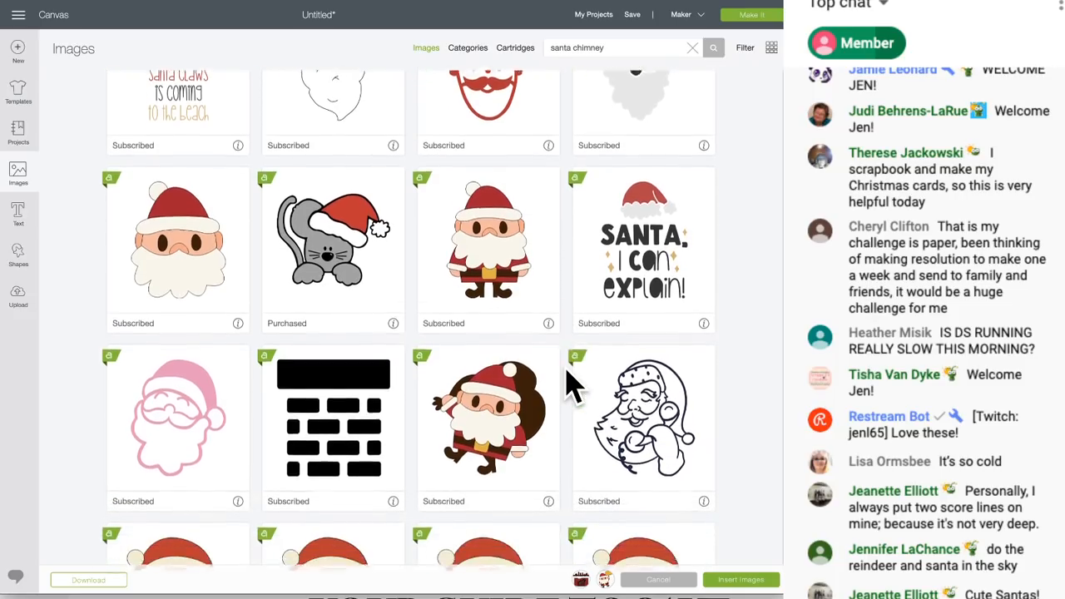
scroll(572, 385, "down", 10)
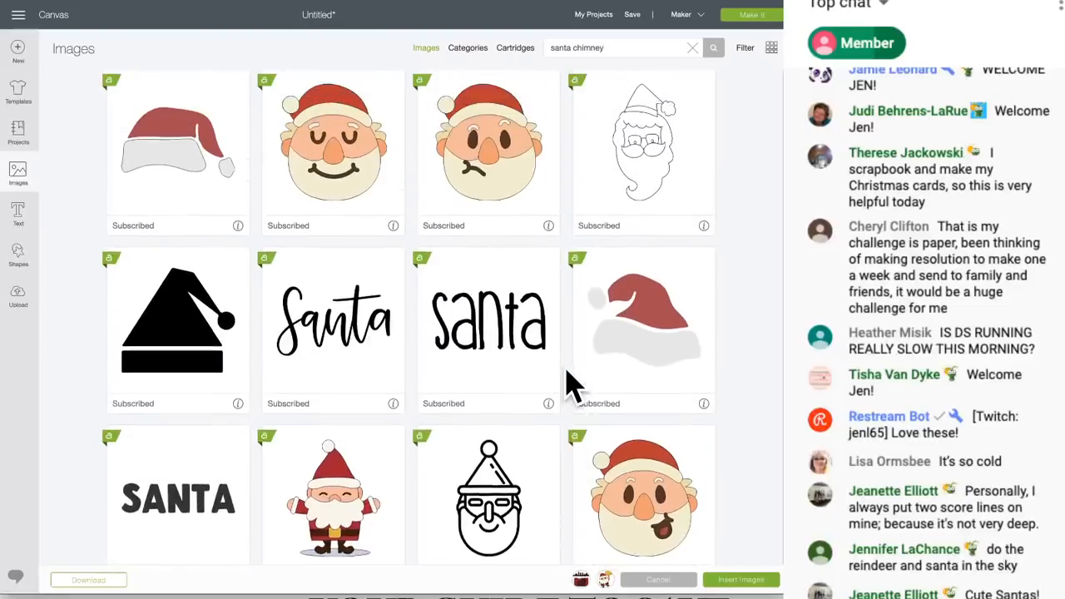
scroll(572, 384, "down", 10)
scroll(572, 384, "up", 10)
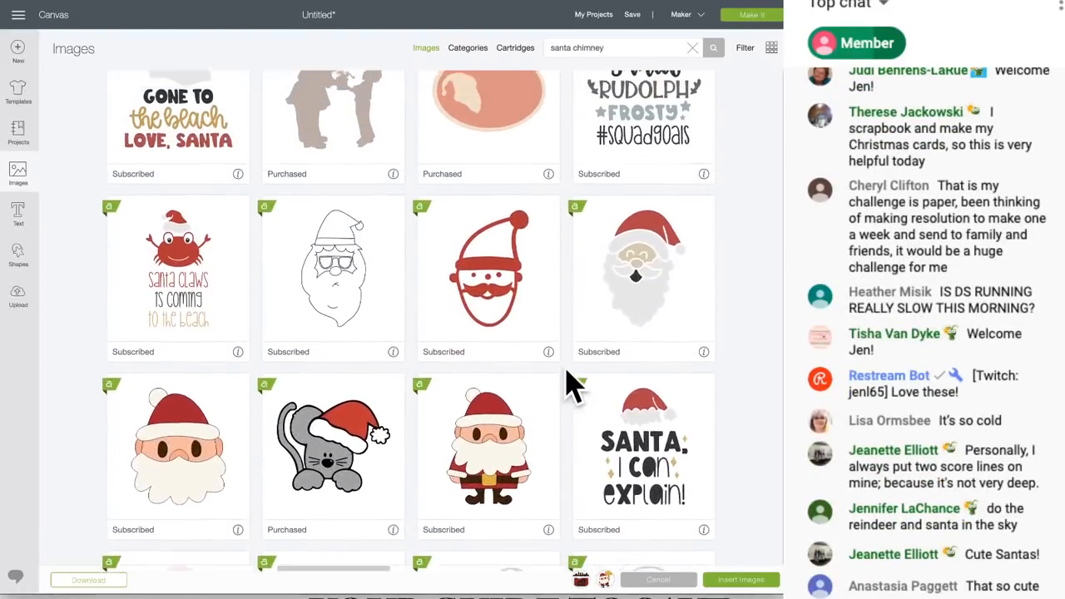
scroll(573, 384, "up", 1)
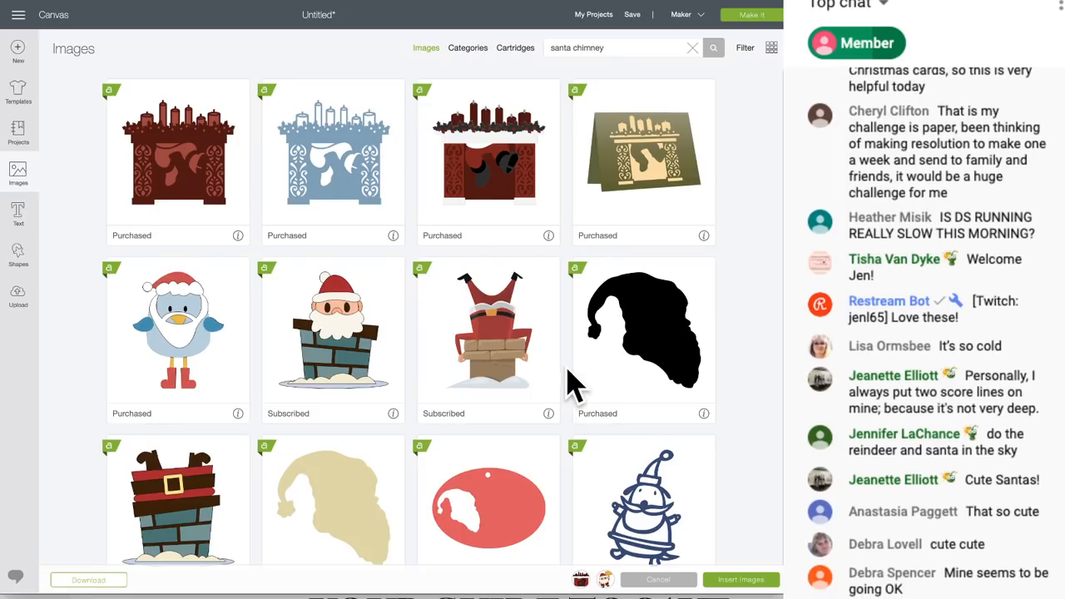
left_click(510, 372)
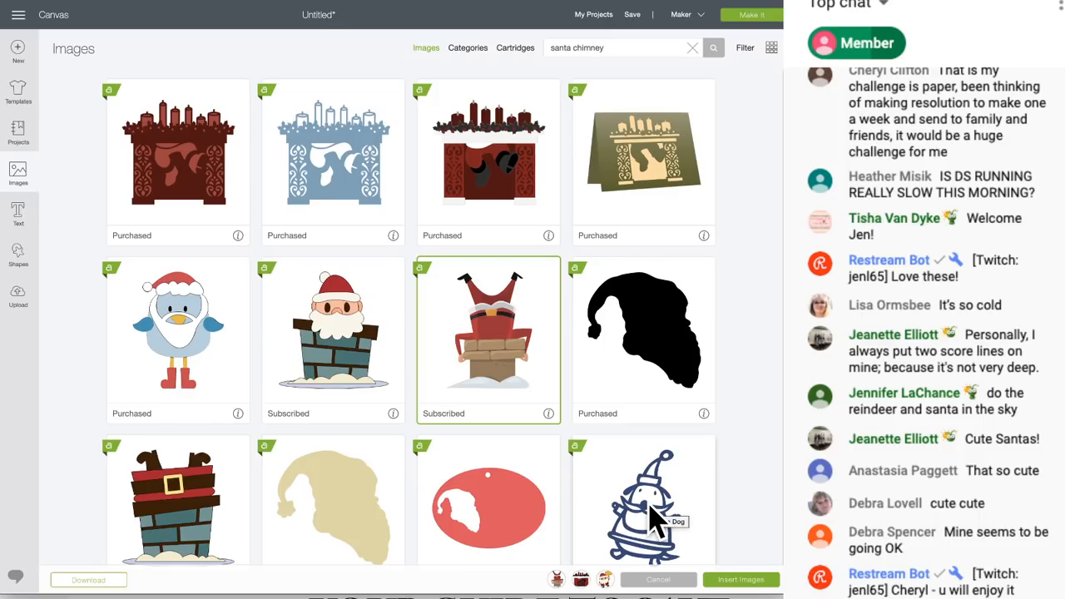
scroll(519, 458, "down", 1)
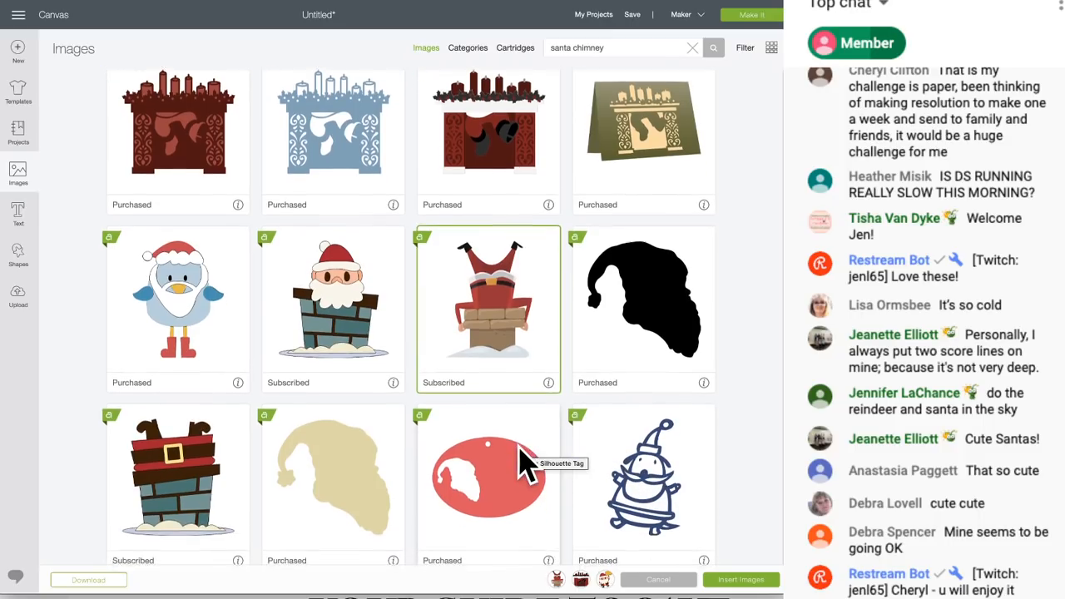
scroll(521, 458, "down", 2)
left_click(515, 295)
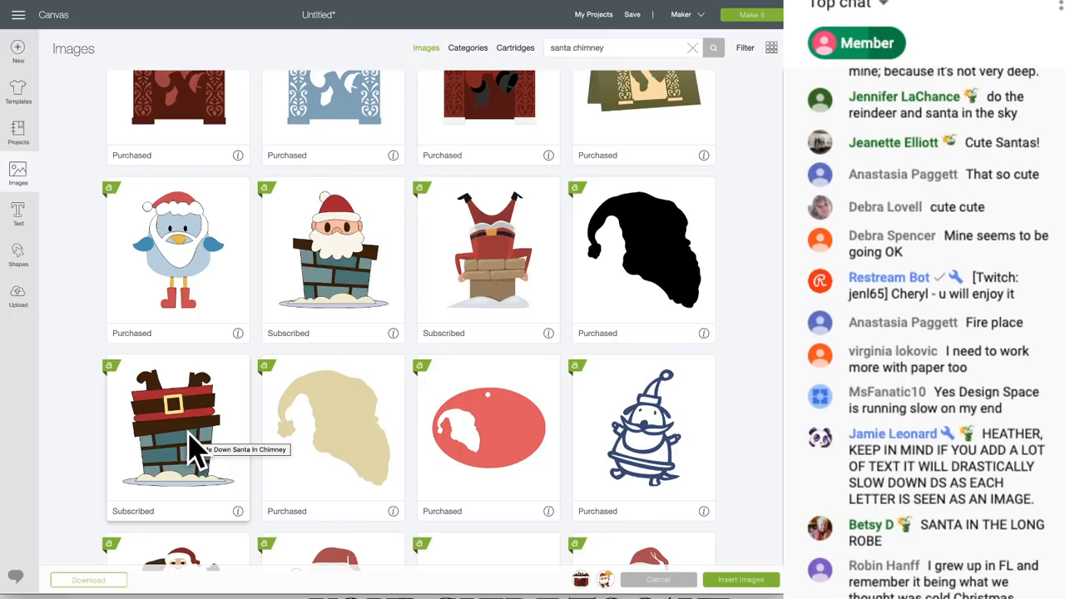
Step: Insert the selected Santa with sign and fireplace images onto the canvas, and reposition the application window so its title bar shows
scroll(309, 404, "up", 3)
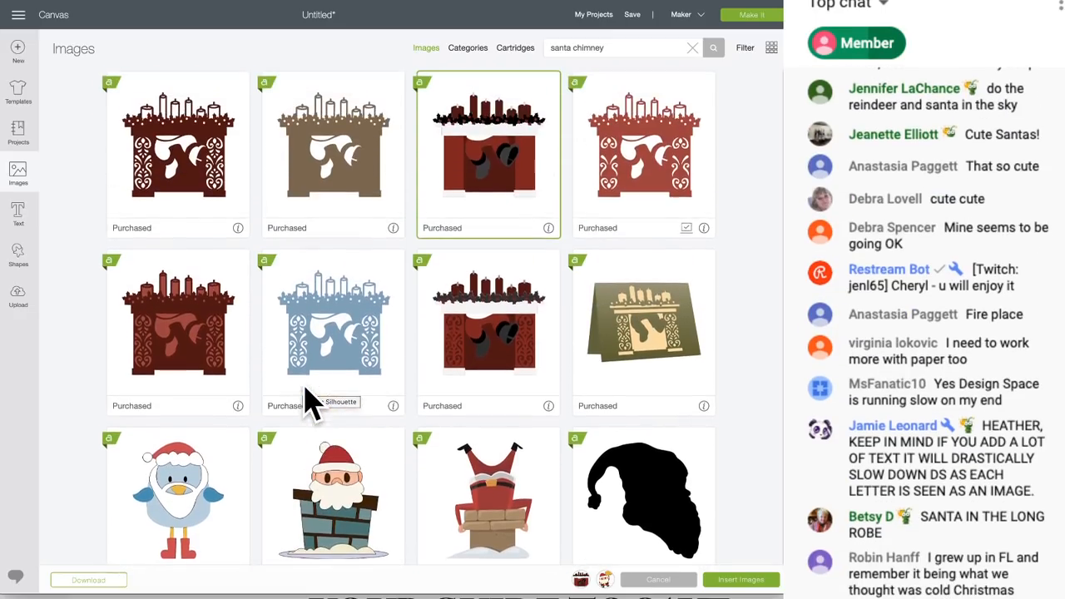
left_click(740, 583)
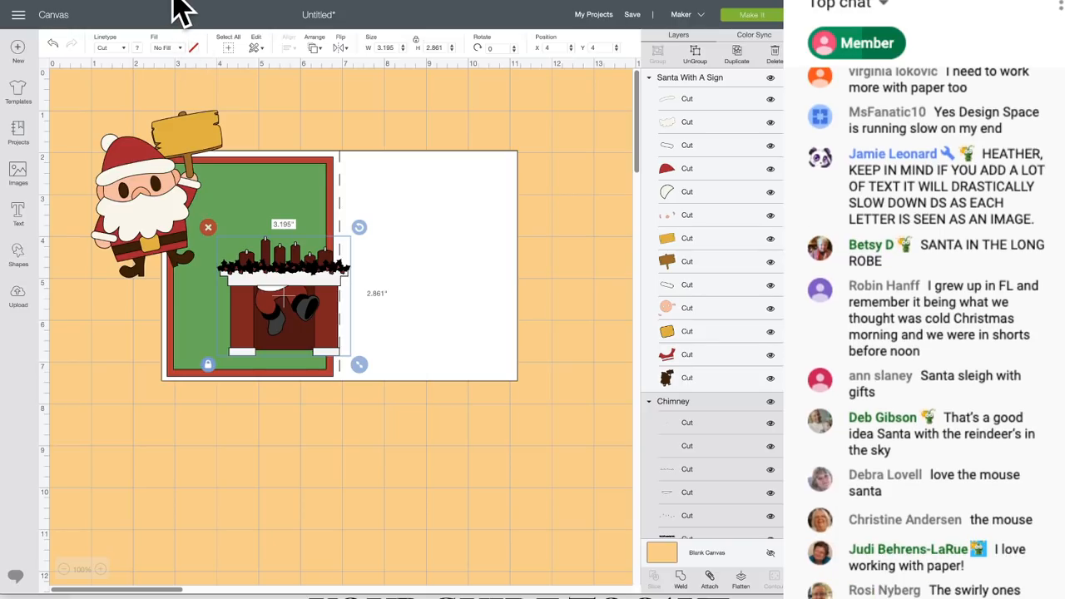
mouse_move(173, 3)
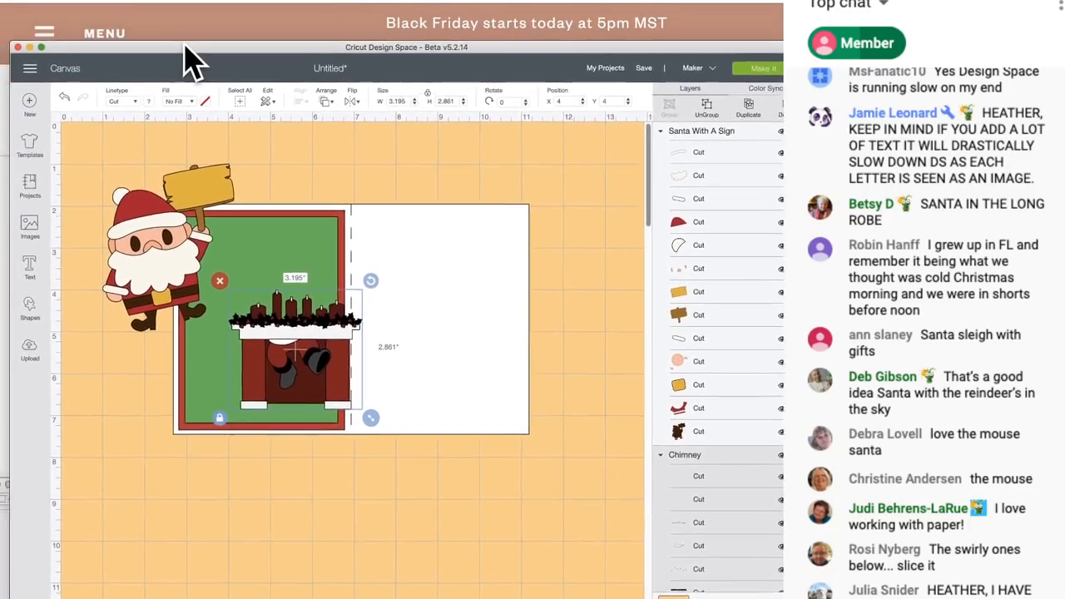
mouse_move(179, 38)
left_mouse_down()
mouse_move(185, 75)
mouse_move(159, 226)
mouse_move(231, 390)
mouse_move(203, 508)
mouse_move(208, 541)
mouse_move(194, 290)
mouse_move(191, 43)
mouse_move(200, 16)
mouse_move(183, 27)
left_mouse_up()
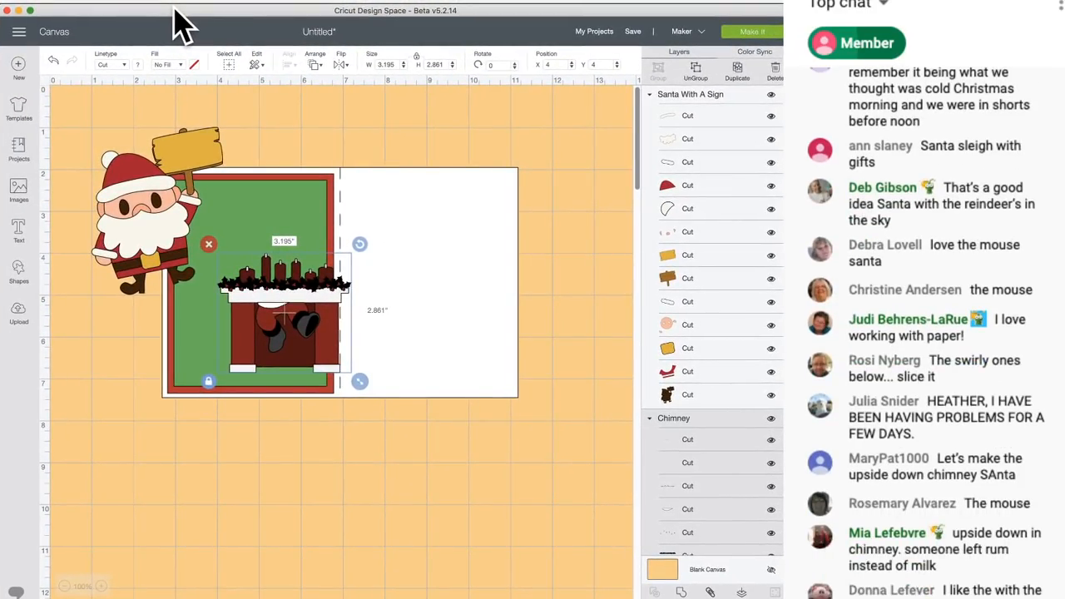
Step: Move the fireplace off the card to the empty area below it and place the Santa with sign on the green panel
left_click(134, 258)
left_click_drag(280, 316, 422, 475)
left_click_drag(136, 222, 226, 296)
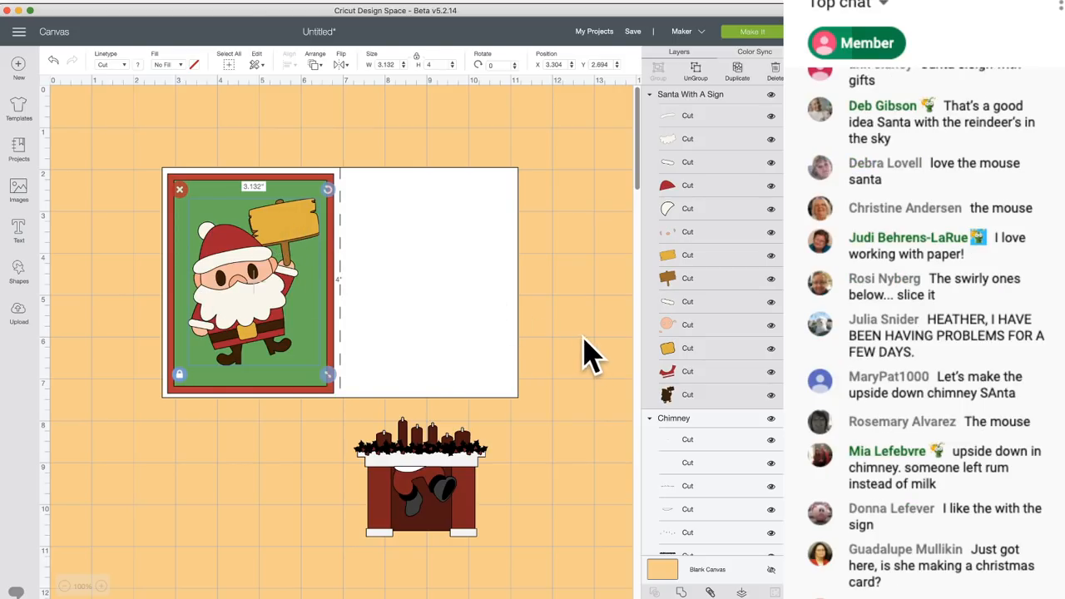
Step: Hide the whole Chimney group on the canvas
left_click(453, 473)
scroll(665, 368, "down", 2)
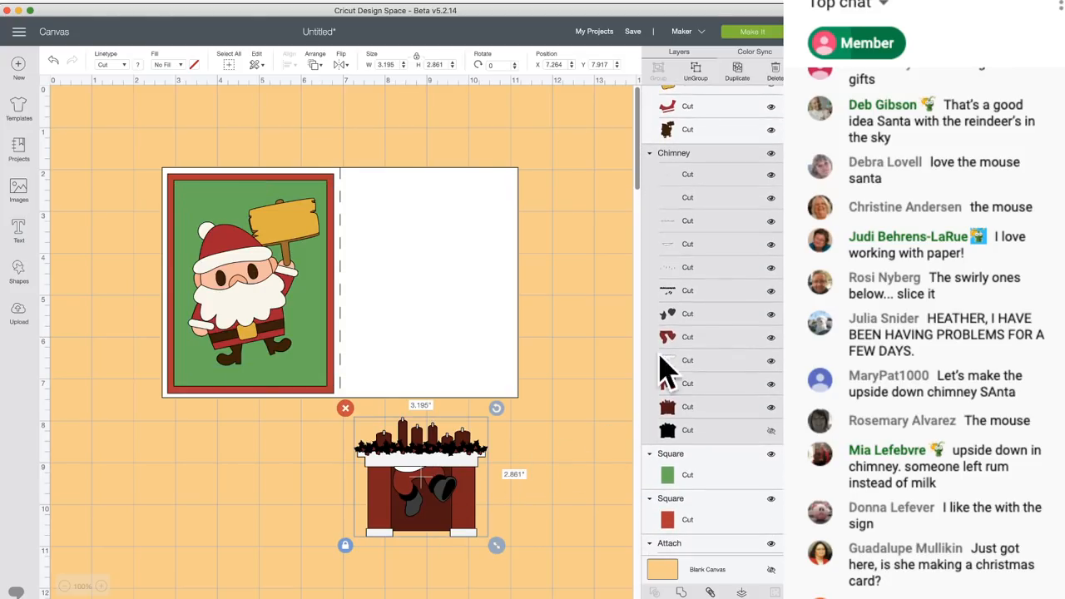
left_click(770, 154)
Step: Sync Santa's red pieces to the card's red rectangle color and the small skin-tone pieces to the face color
left_click(236, 278)
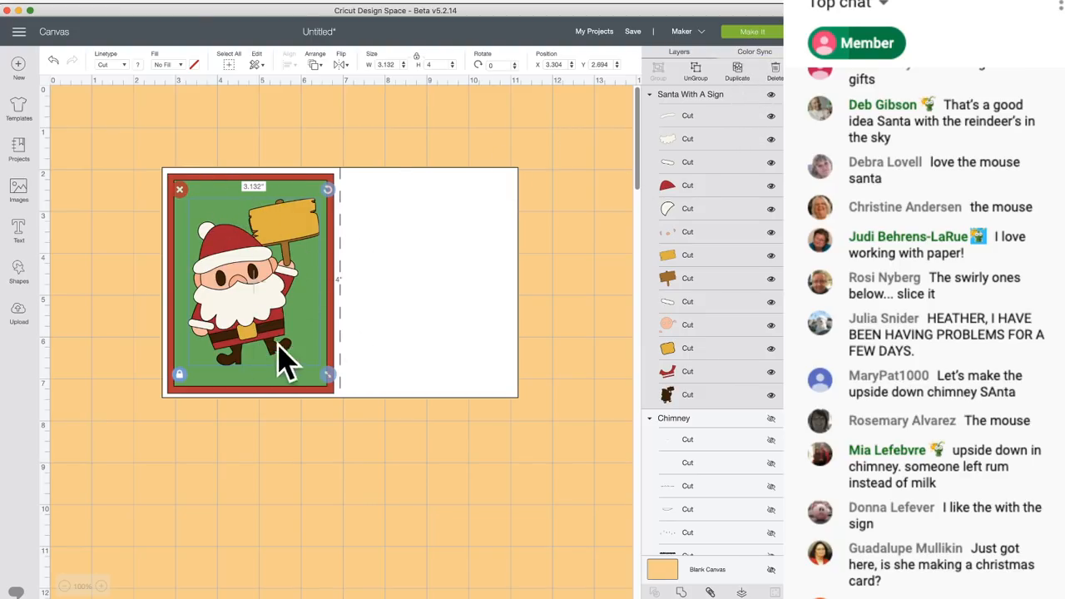
left_click(747, 55)
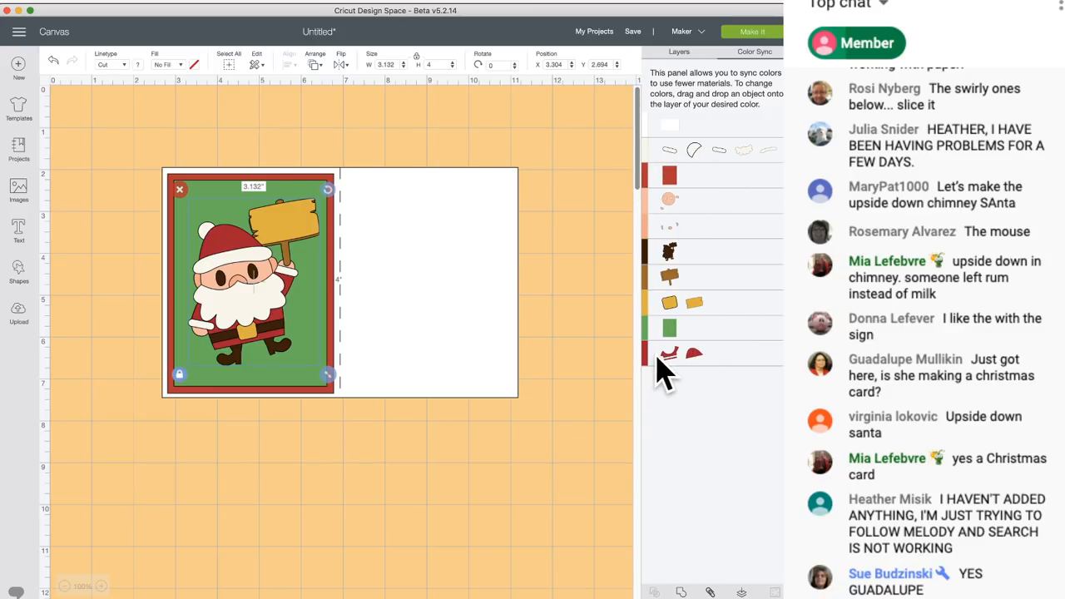
left_click_drag(651, 366, 653, 178)
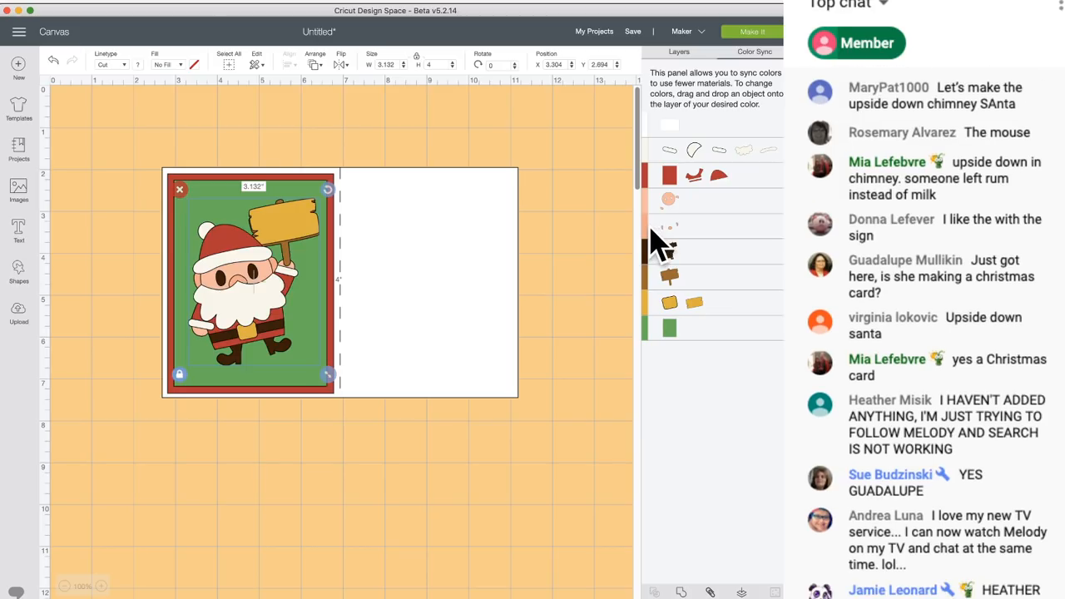
left_click_drag(646, 245, 651, 208)
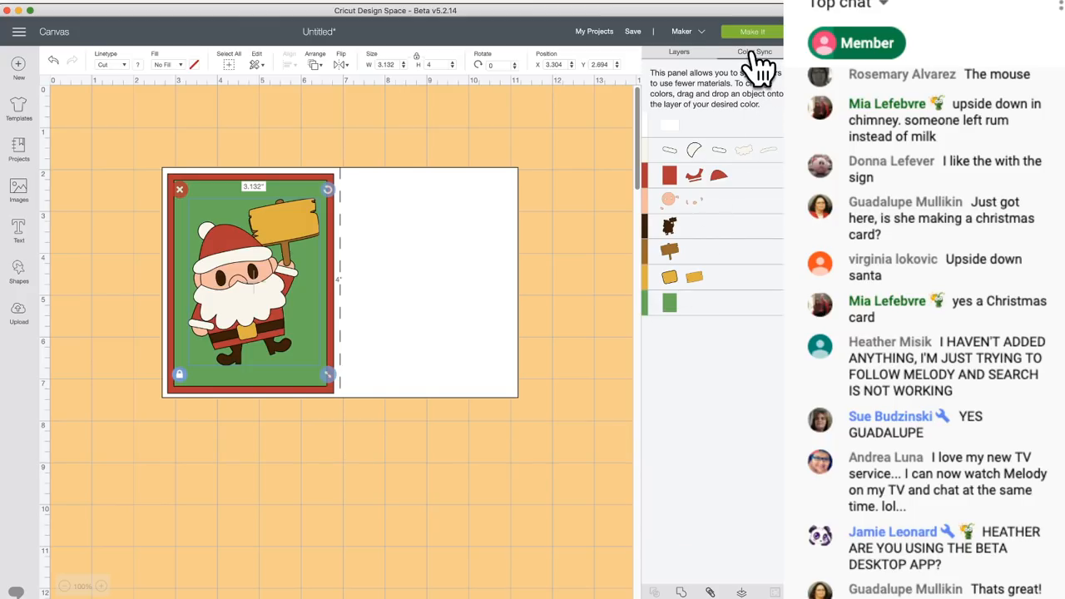
left_click(678, 54)
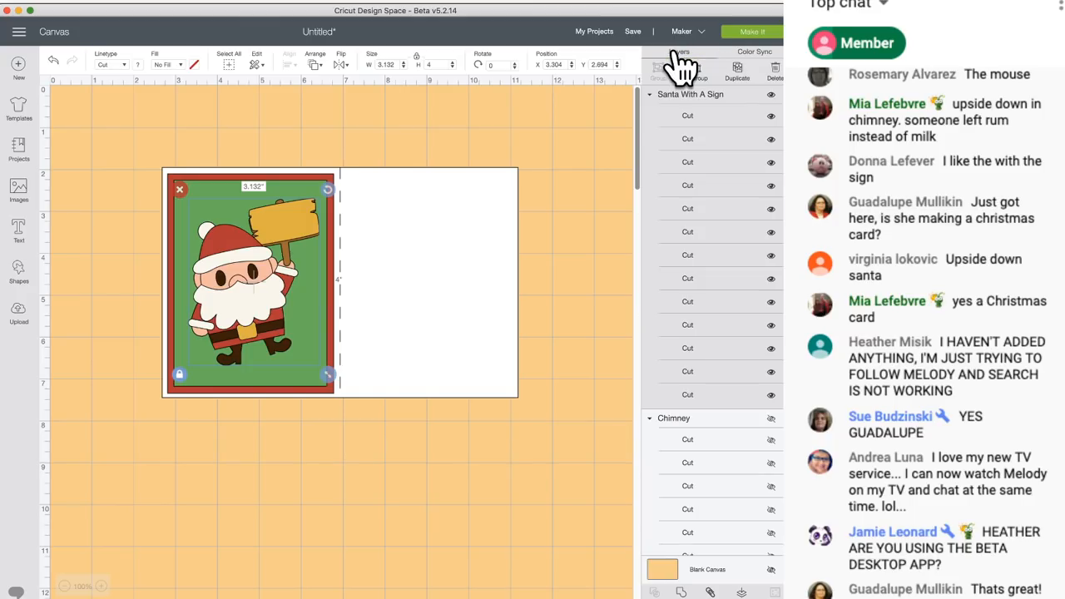
Step: Shift the Santa with sign slightly up and to the left within the green panel, to about X 3.14, Y 2.64
left_click(580, 158)
mouse_move(281, 225)
left_mouse_down()
mouse_move(295, 223)
mouse_move(279, 219)
mouse_move(285, 235)
left_mouse_up()
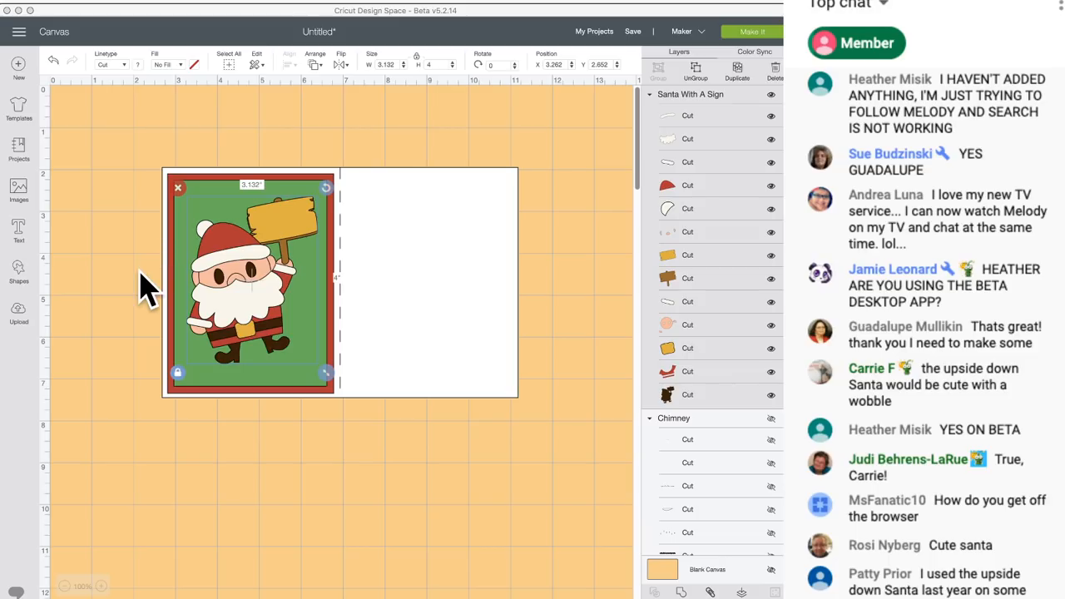
mouse_move(287, 222)
left_mouse_down()
mouse_move(278, 233)
mouse_move(273, 220)
left_mouse_up()
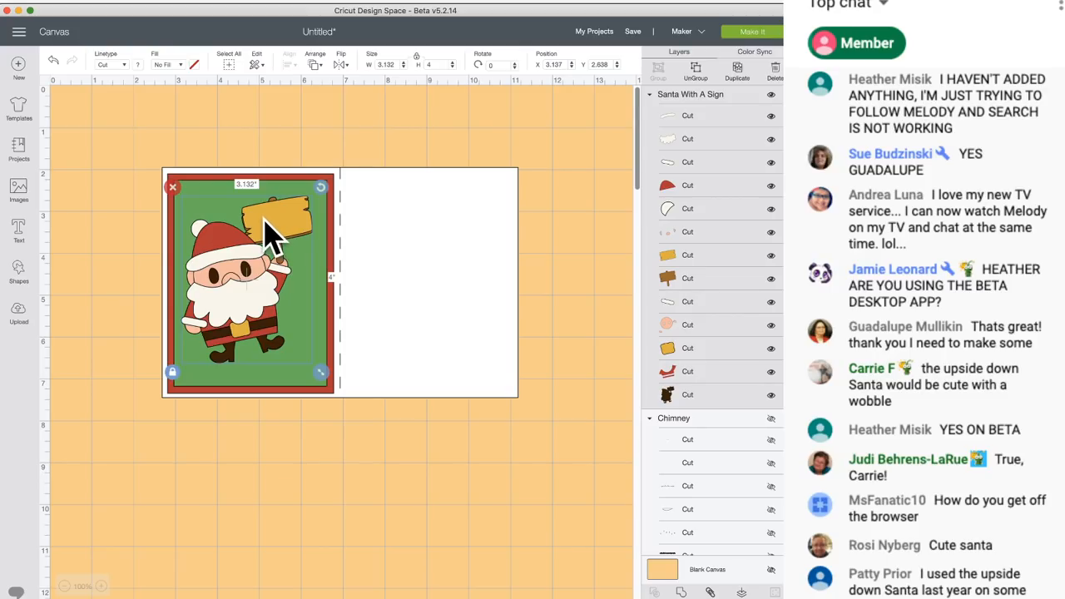
Step: Move the Santa with sign off the card to the empty area below it, at about X 3.39, Y 8.32
left_click_drag(272, 218, 283, 466)
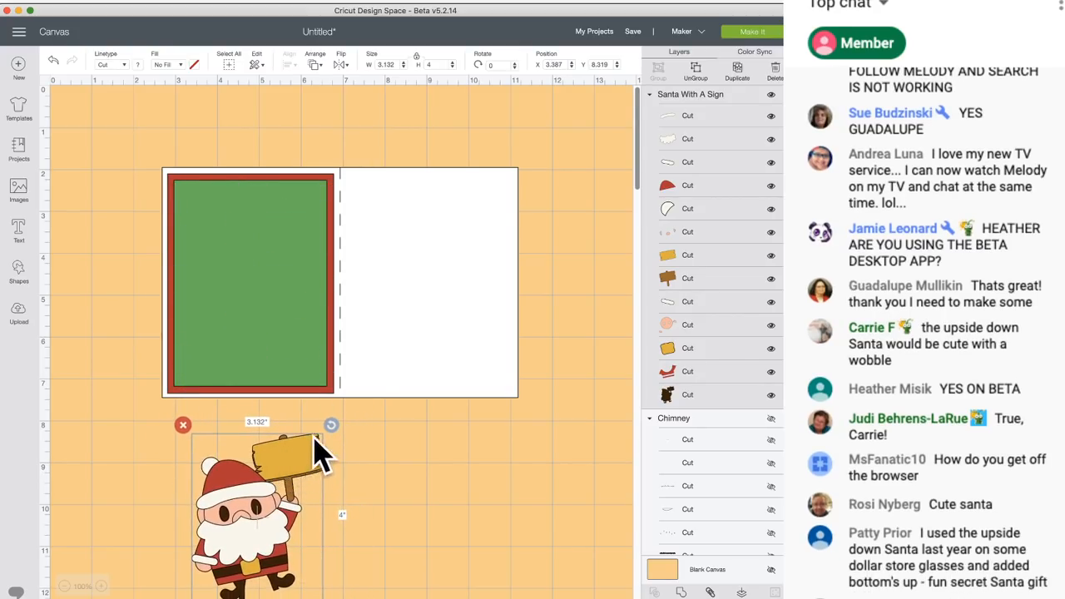
scroll(416, 408, "down", 3)
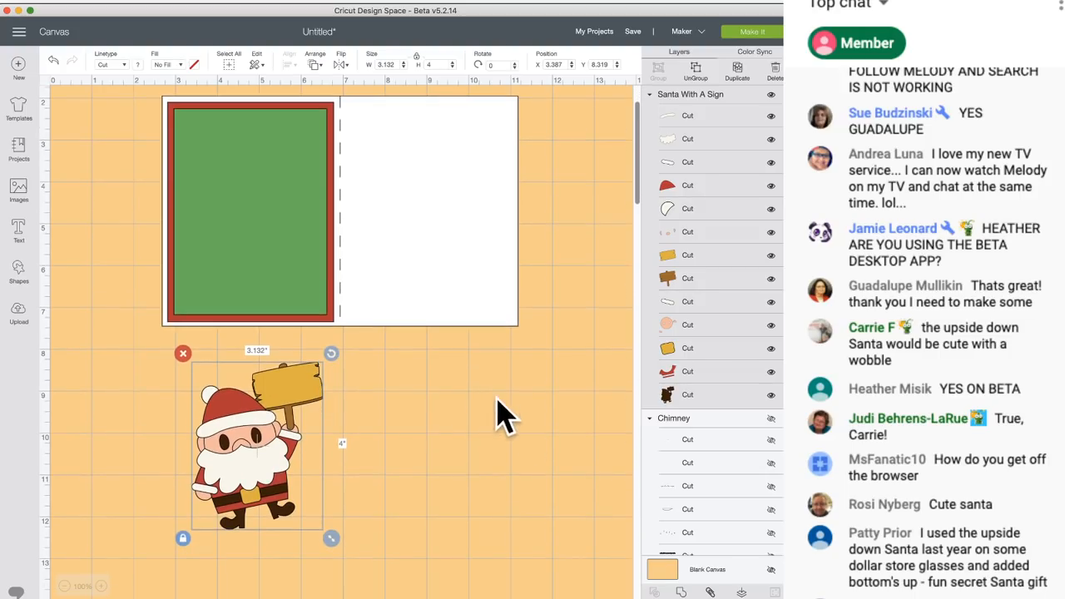
Step: Change the blank canvas background color to light blue
left_click(672, 573)
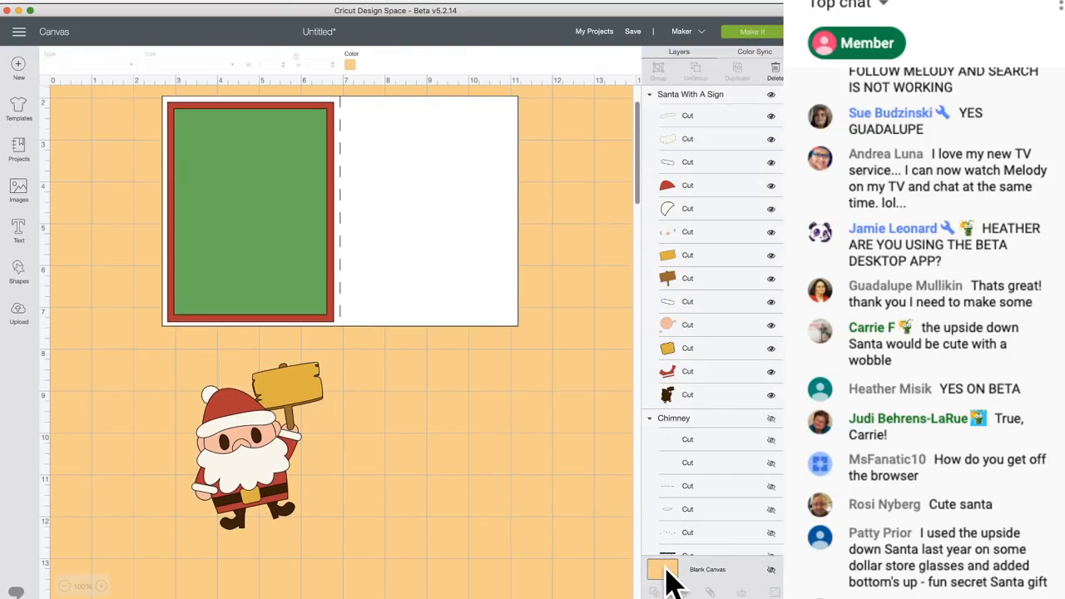
left_click(350, 65)
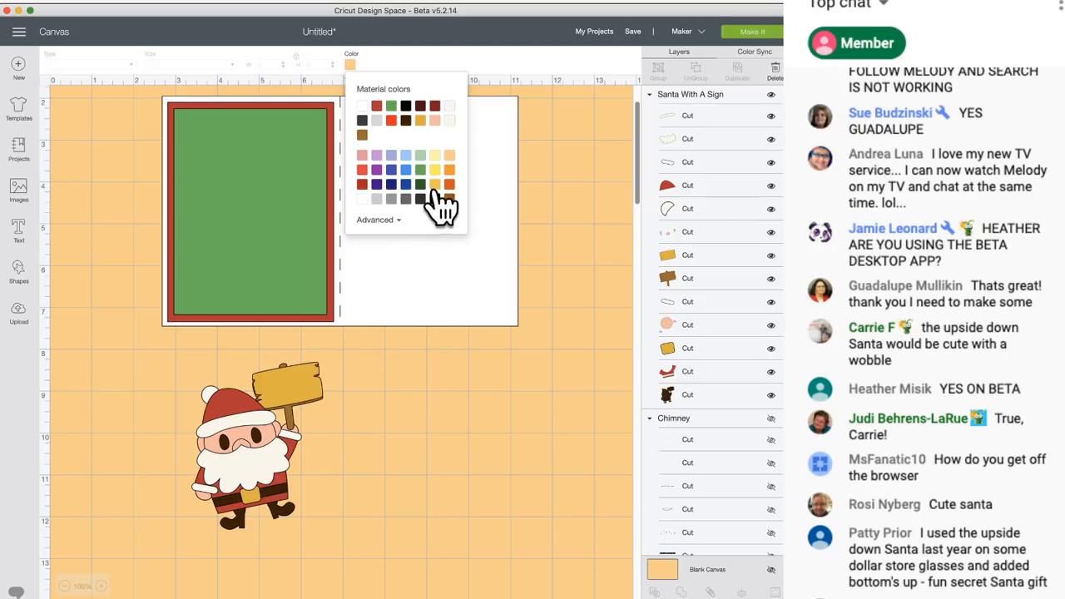
left_click(407, 155)
left_click(384, 456)
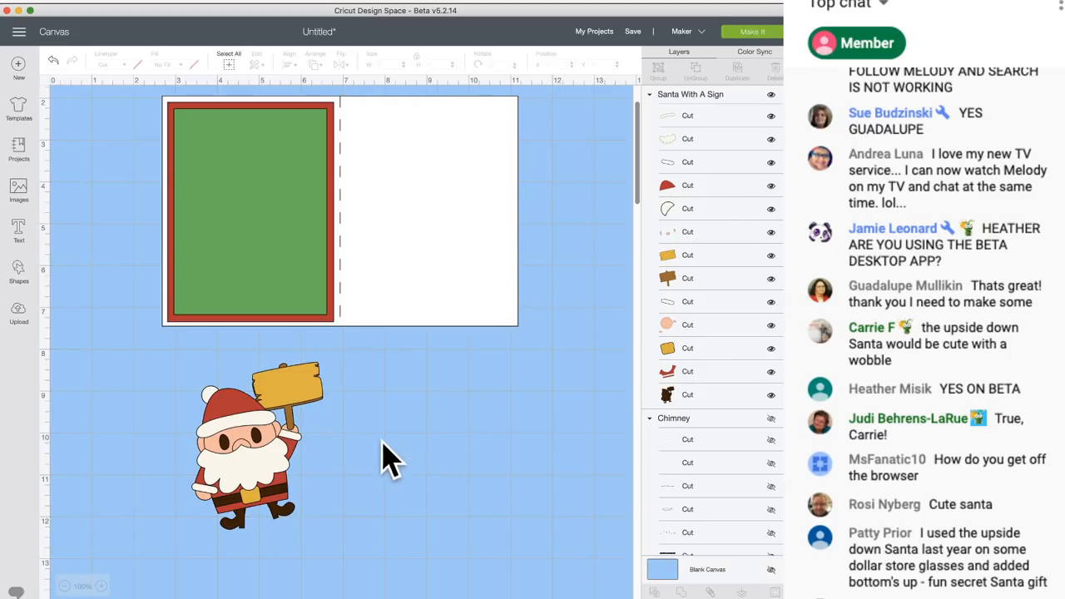
Step: Ungroup the Santa with sign and move the yellow sign face away from him, to about X 9.2, Y 8.24
left_click(309, 399)
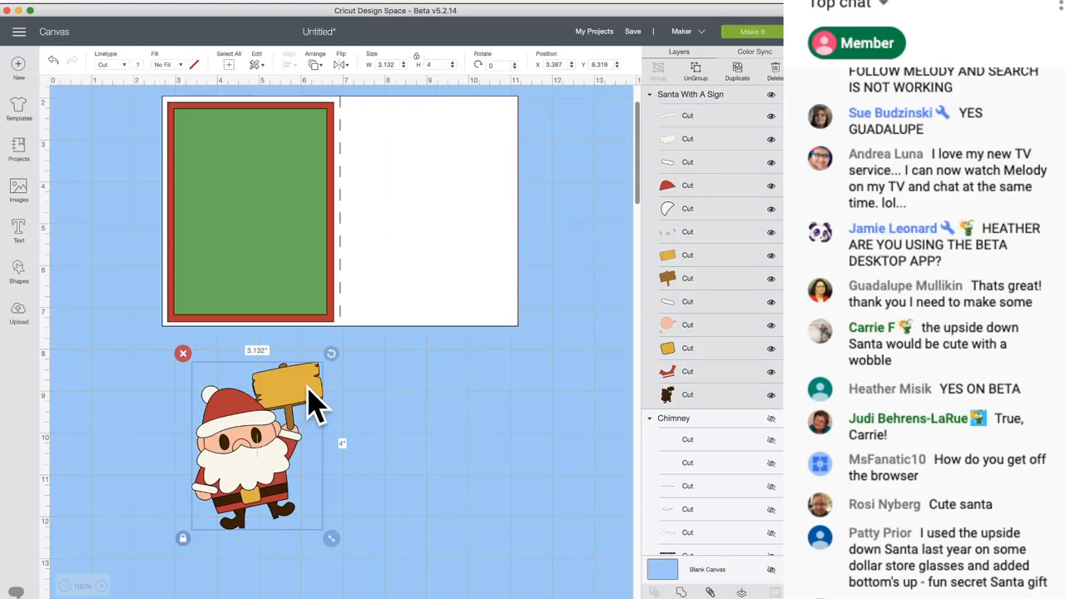
left_click(703, 83)
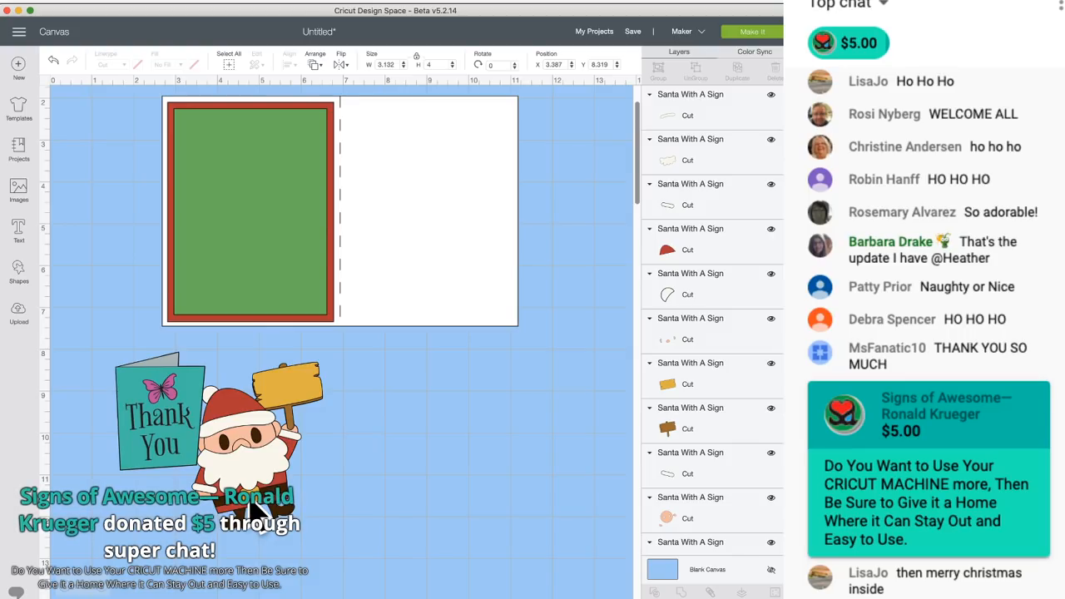
left_click_drag(269, 433, 278, 440)
left_click(380, 435)
left_click_drag(308, 391, 486, 374)
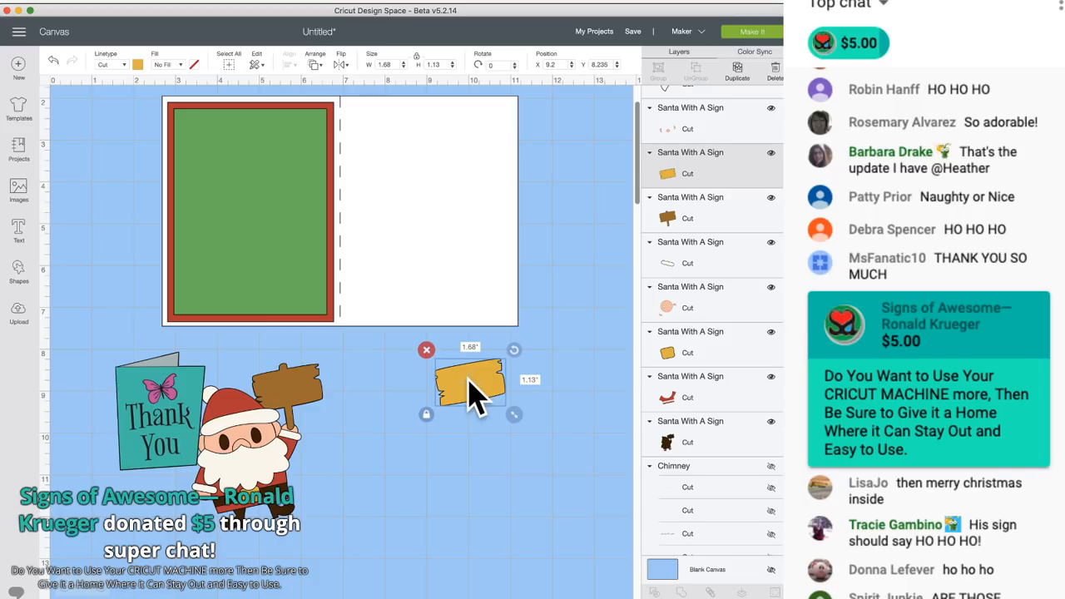
Step: Add a text object reading "Naughty", "or" and "Nice?" on three separate lines
left_click(23, 238)
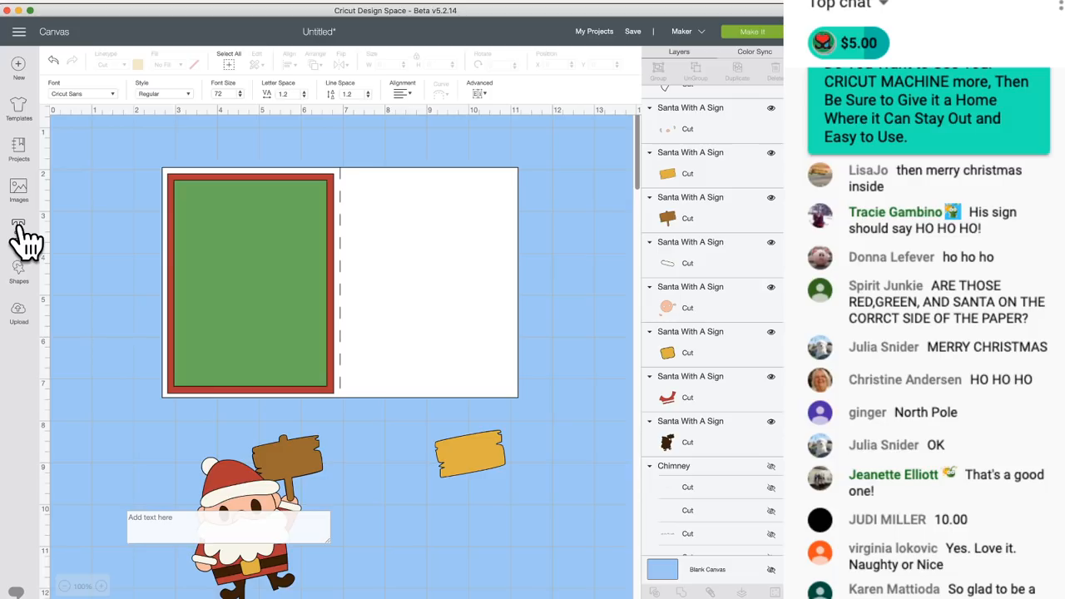
left_click(171, 522)
type("N")
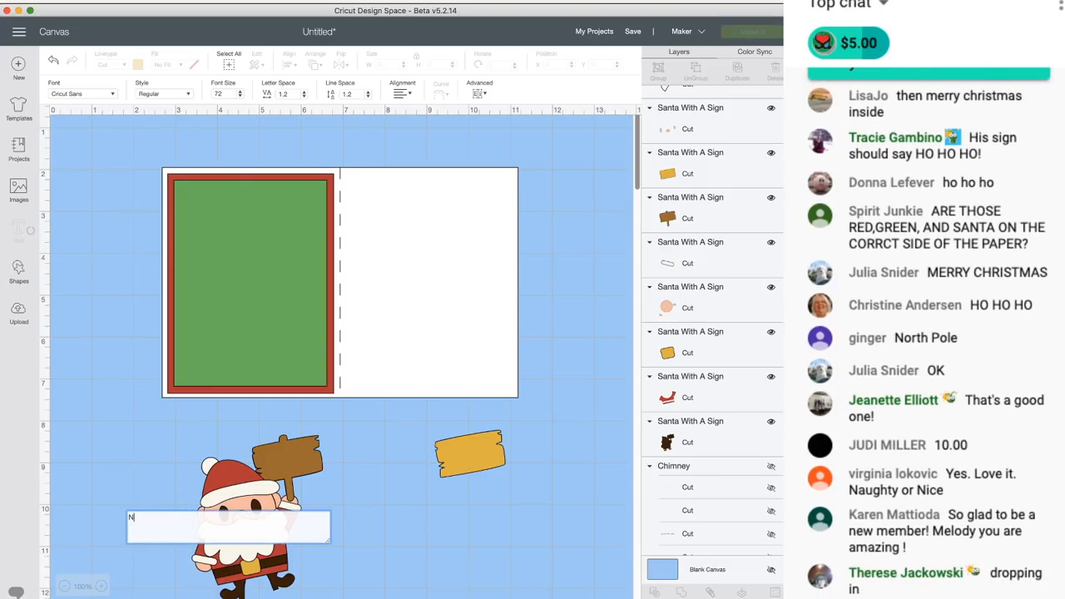
type("aughty")
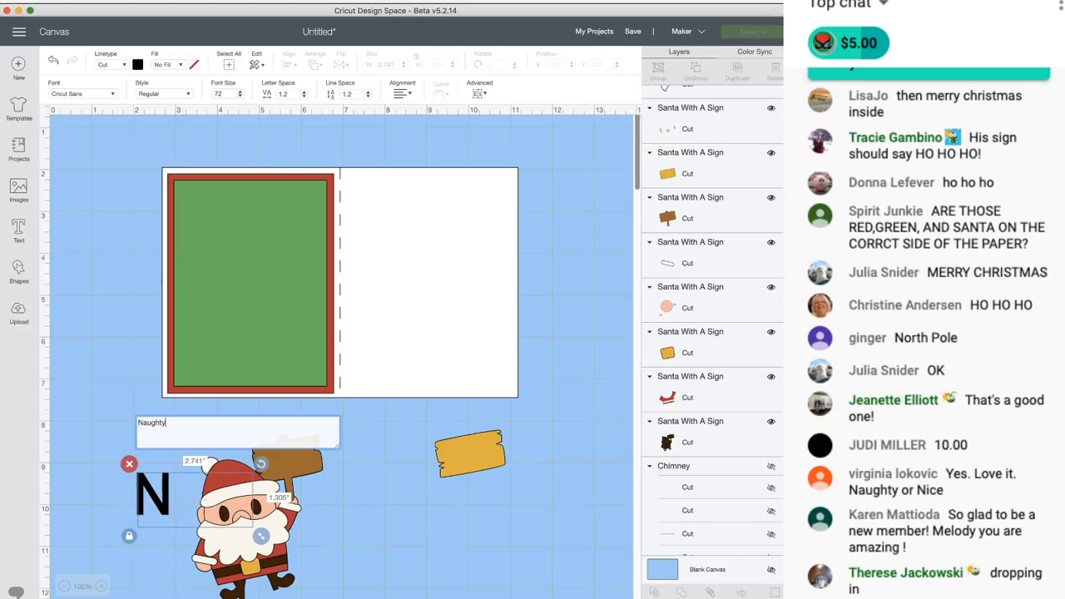
key("Return")
type("or")
key("Return")
type("Nice?")
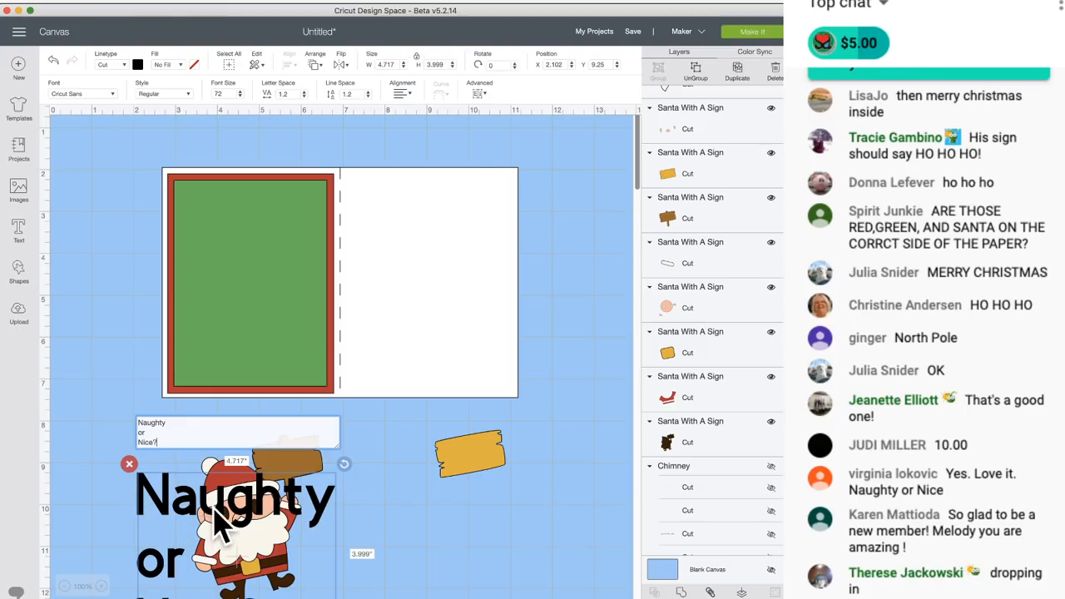
Step: Move the text up over the green panel, to about X 3.84, Y 4.43, and set its style to Writing
left_click_drag(224, 512, 292, 301)
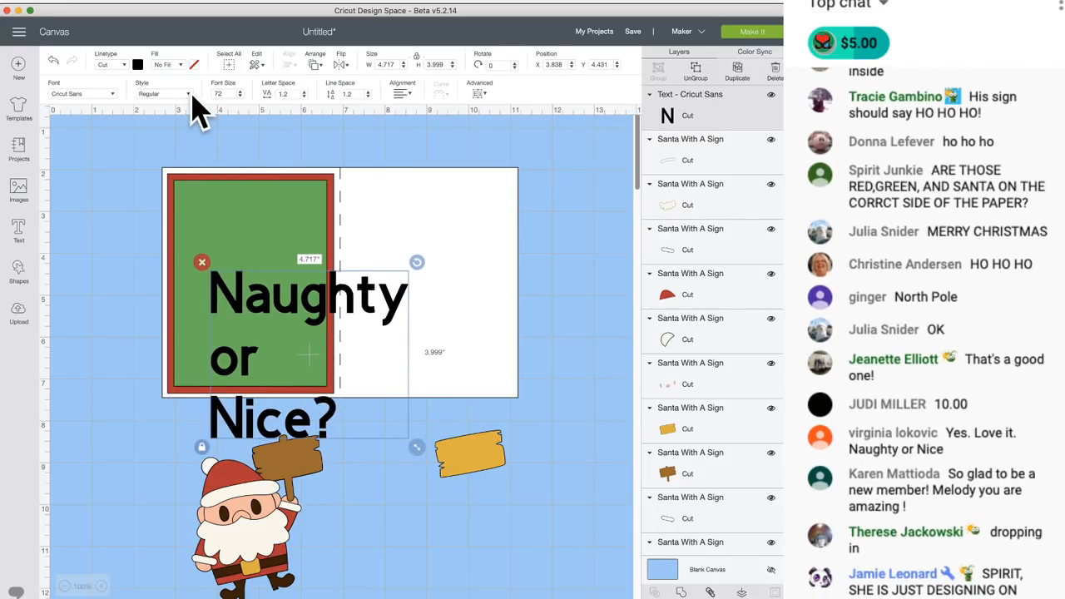
left_click(190, 95)
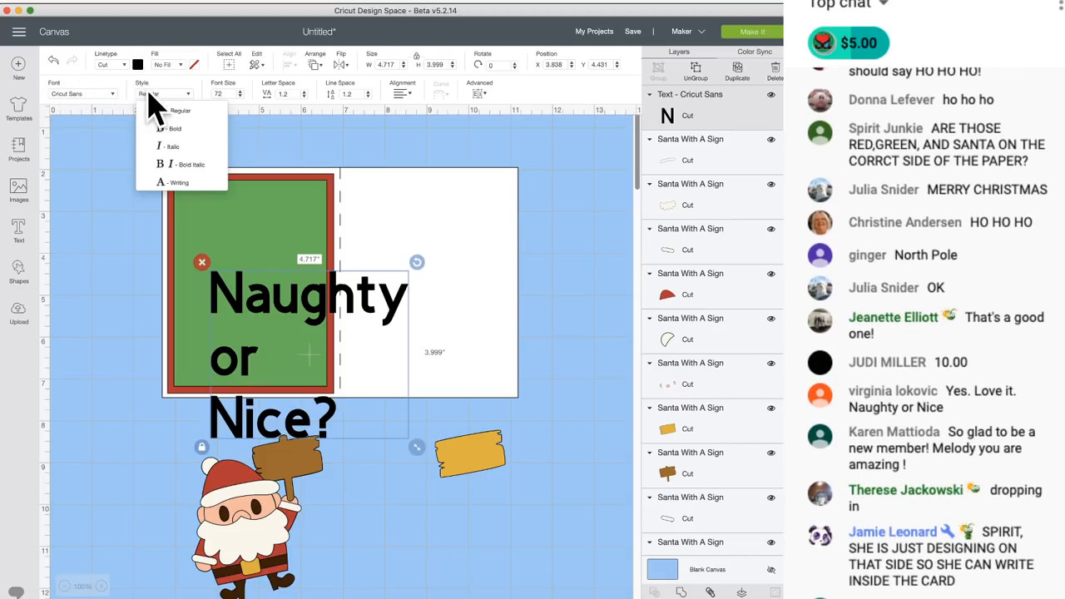
left_click(180, 182)
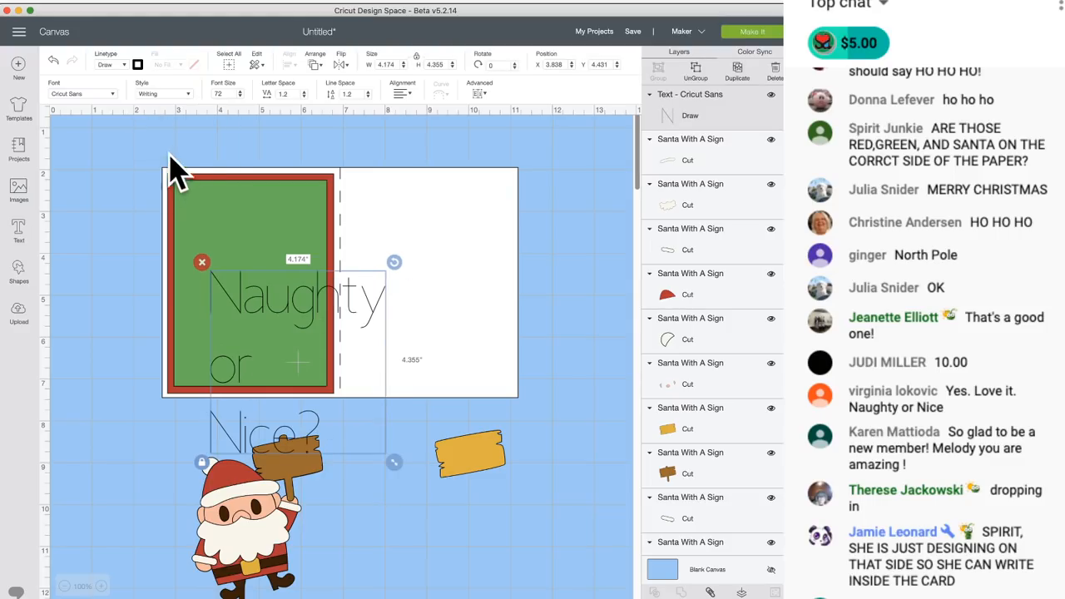
Step: Filter the fonts to Writing and apply the Awesome font to the text
left_click(114, 95)
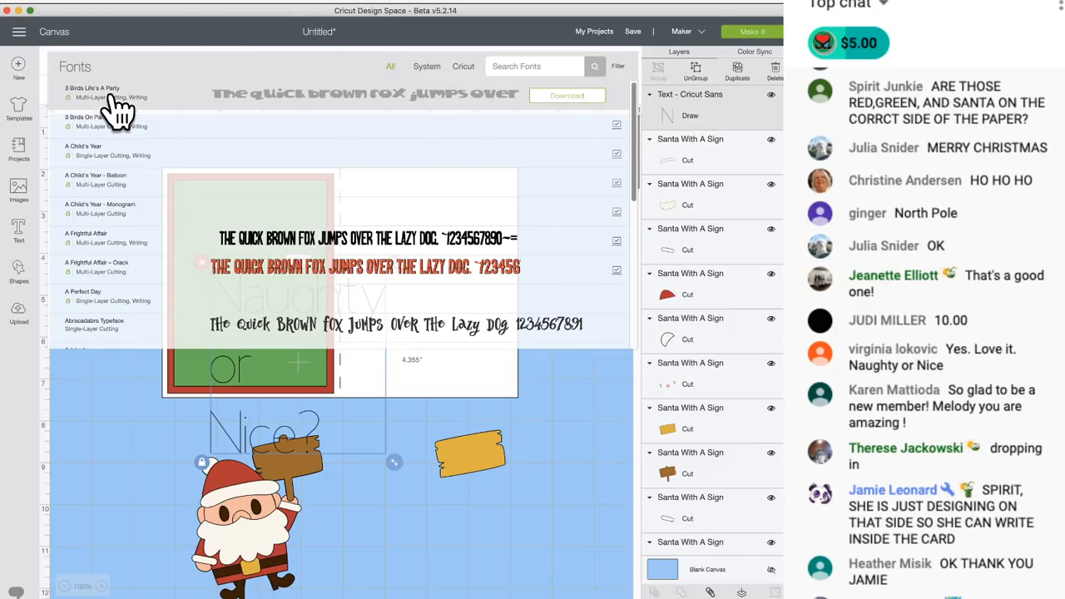
left_click(619, 68)
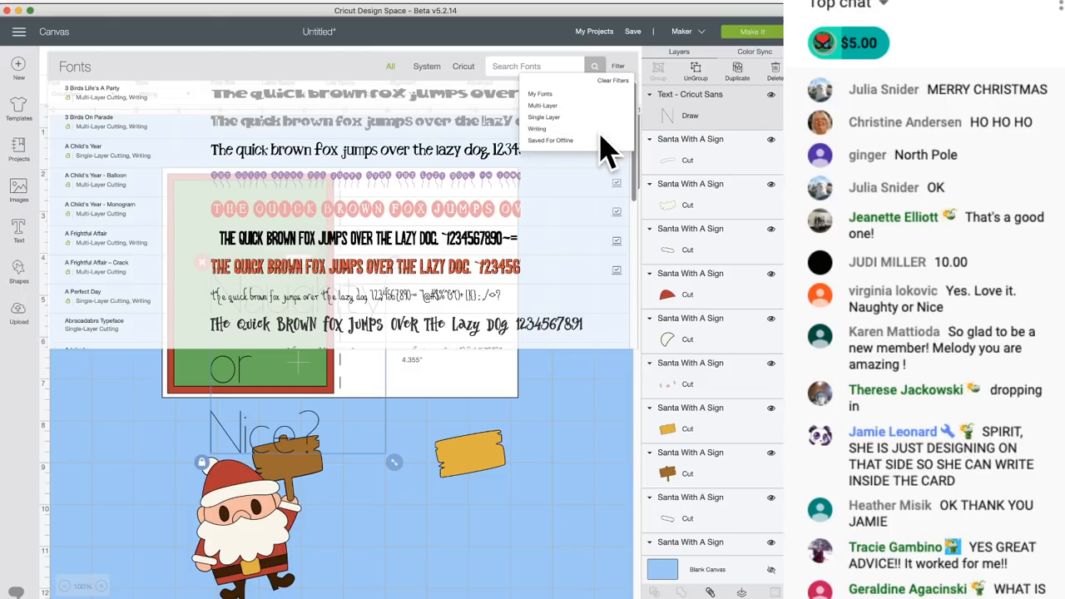
left_click(539, 130)
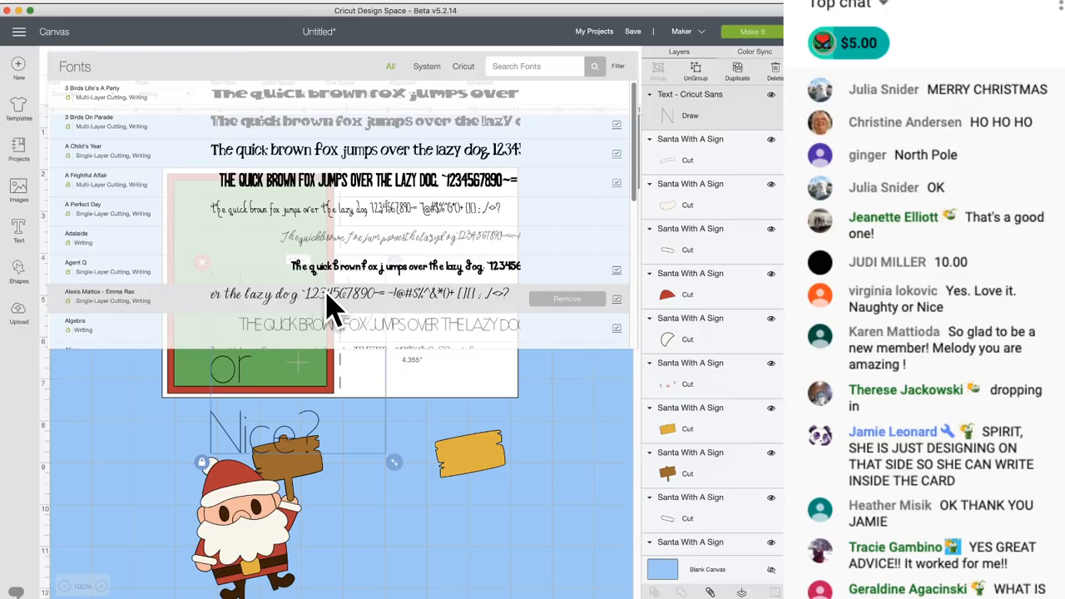
scroll(333, 308, "down", 1)
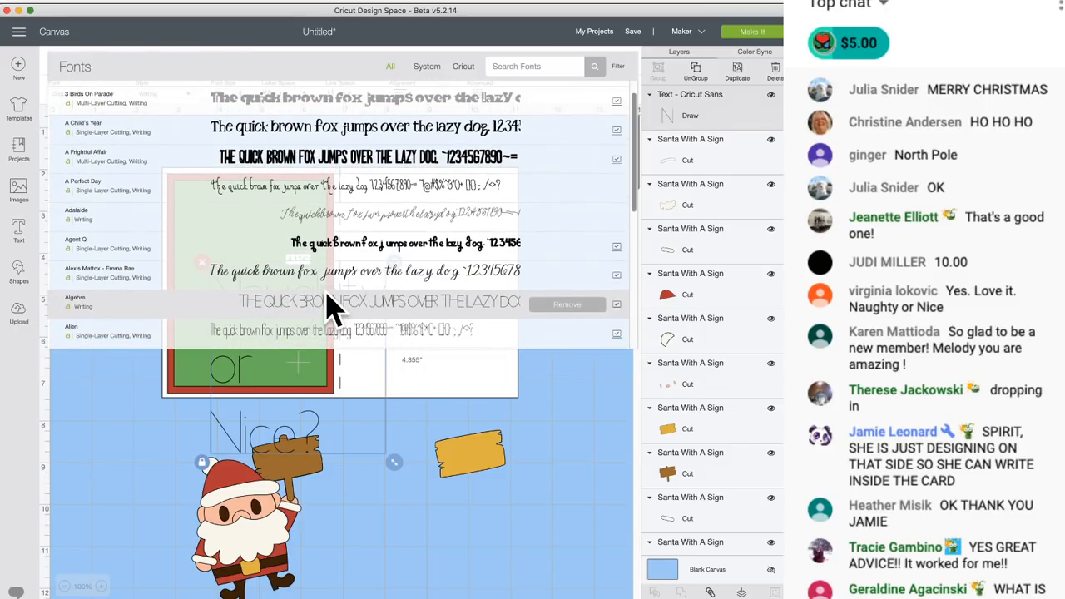
scroll(332, 308, "down", 2)
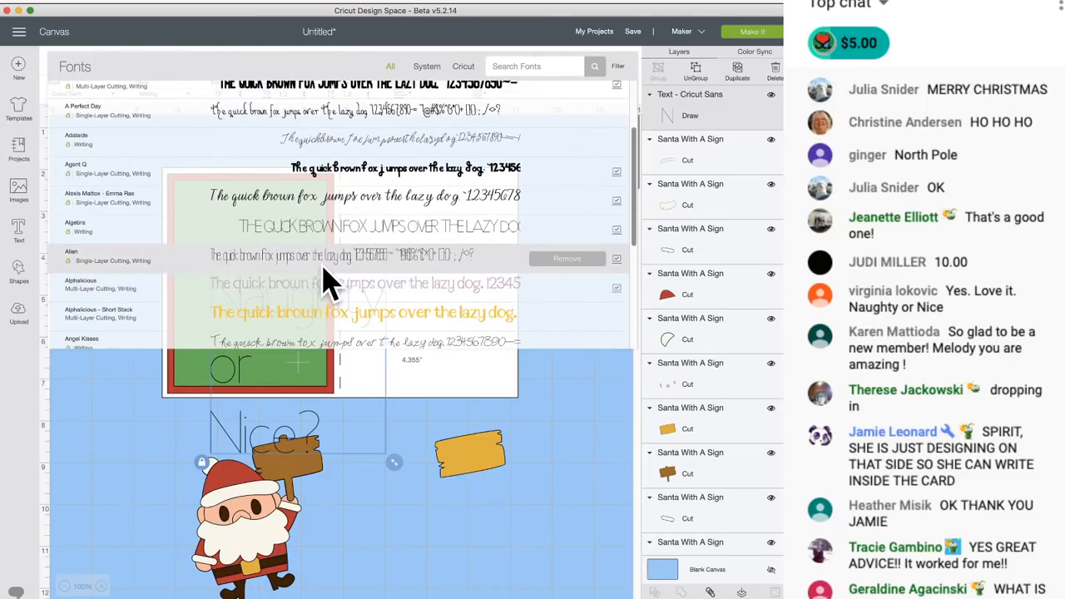
scroll(326, 271, "down", 5)
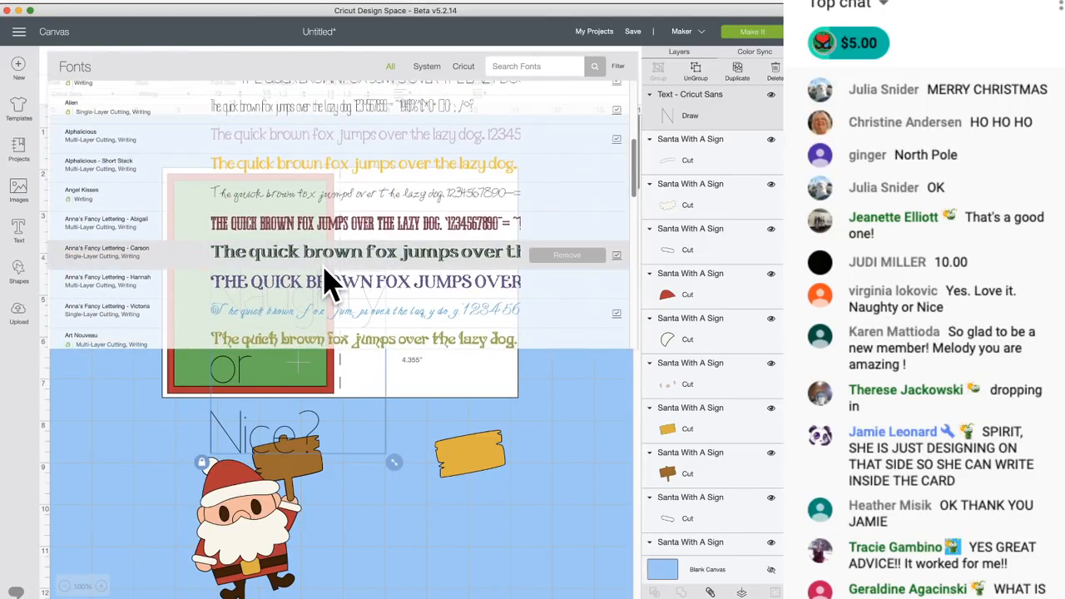
scroll(329, 283, "down", 6)
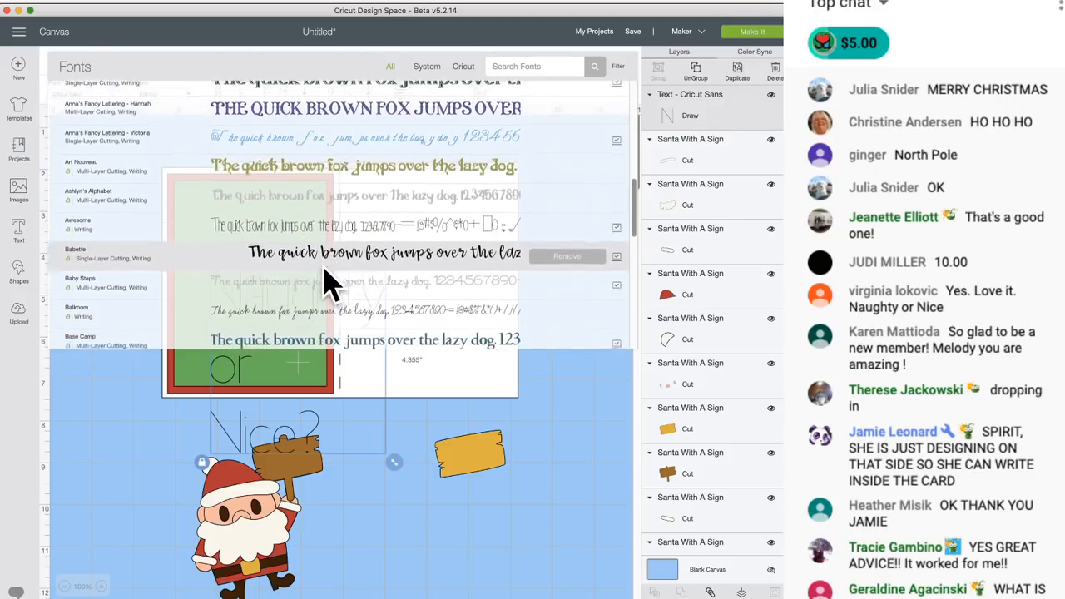
left_click(277, 233)
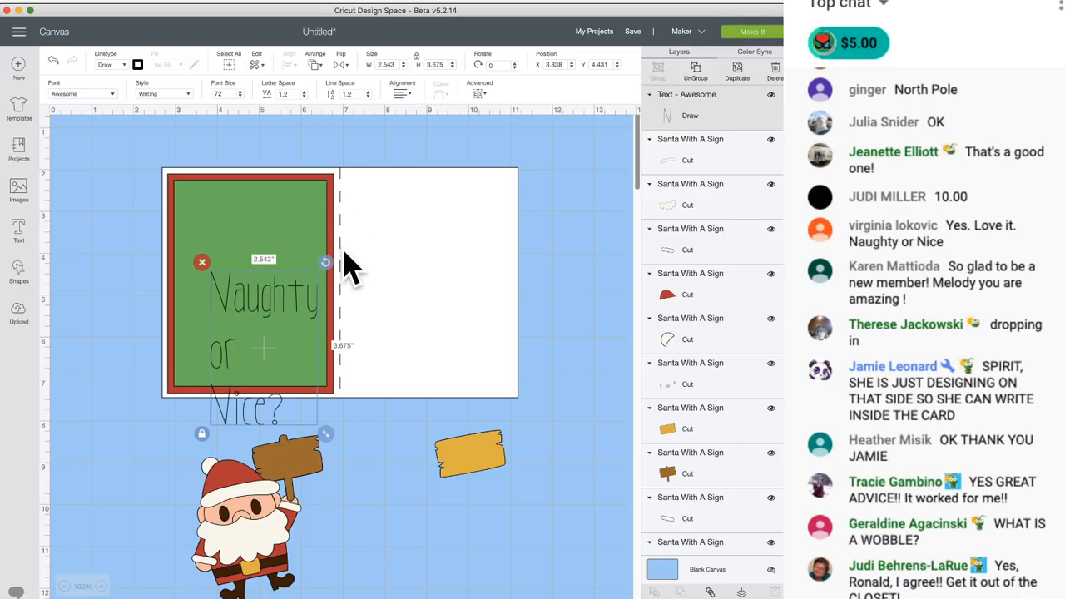
Step: Move the text off the green panel to between Santa and the yellow sign face, at about X 6.82, Y 7.19
left_click(281, 307)
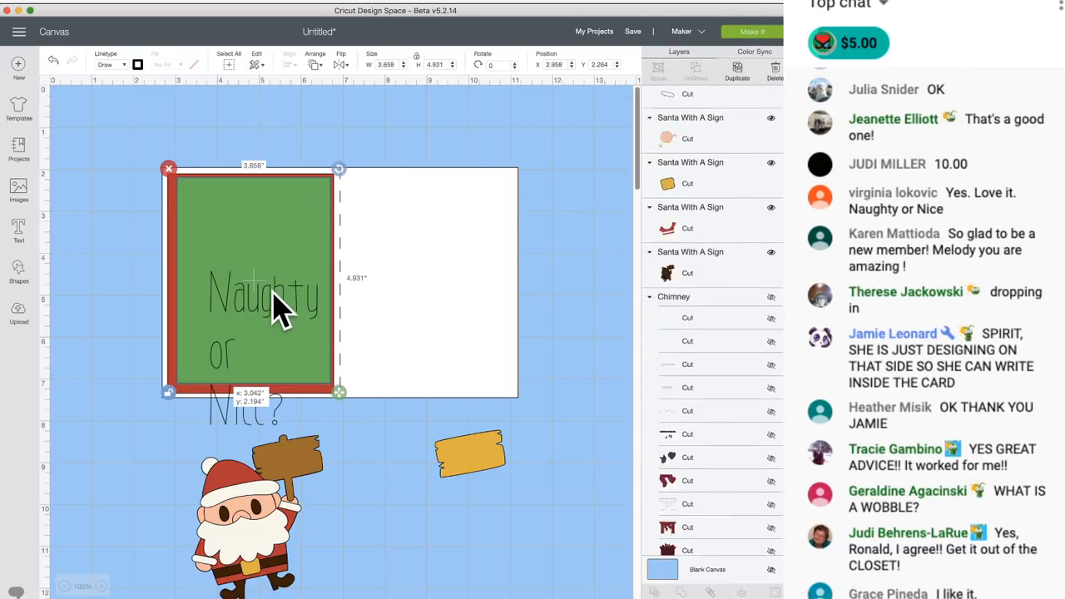
left_click(271, 309)
left_click_drag(269, 304, 395, 419)
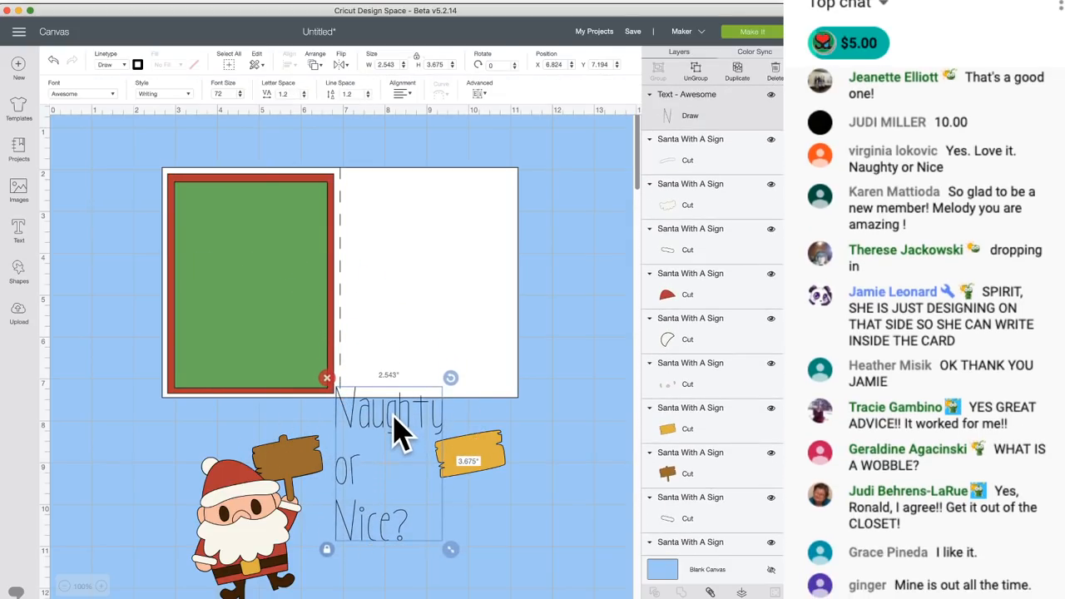
Step: Reduce the text's line spacing to -1.4
left_click(100, 586)
scroll(212, 516, "down", 5)
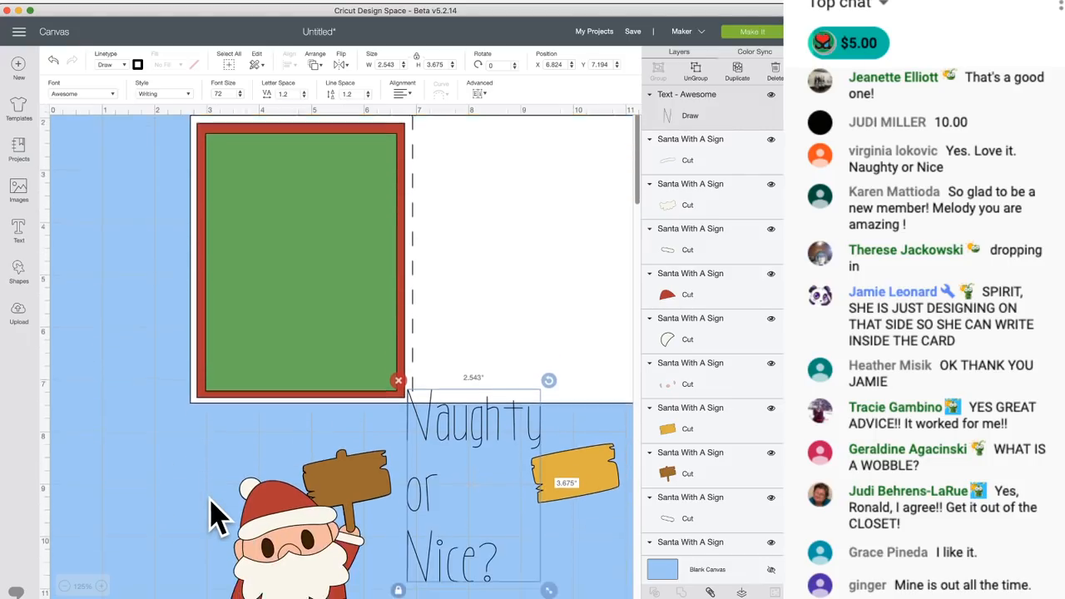
left_click(367, 96)
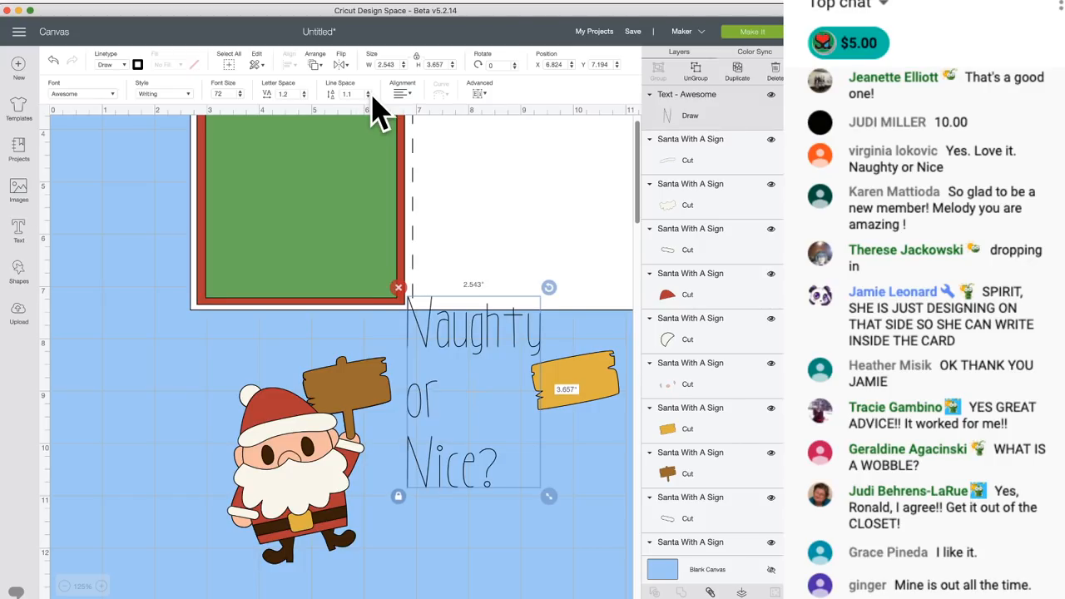
left_click(367, 97)
left_click(367, 96)
left_click(367, 96)
left_click(366, 97)
left_click(367, 96)
left_click(367, 96)
left_click(367, 96)
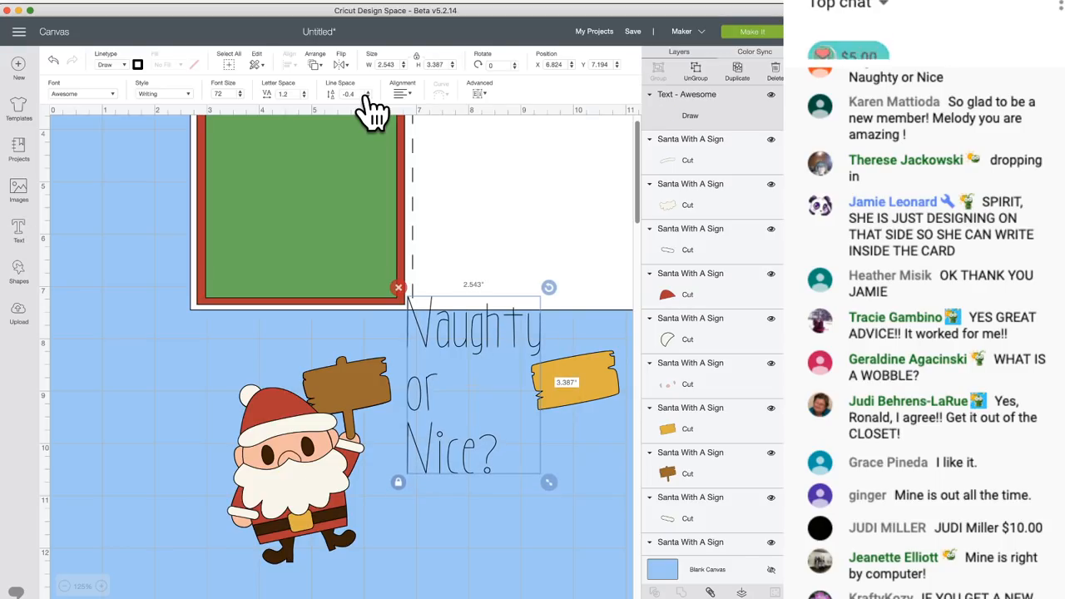
left_click(367, 96)
left_click(366, 97)
left_click(367, 97)
left_click(367, 97)
left_click(367, 96)
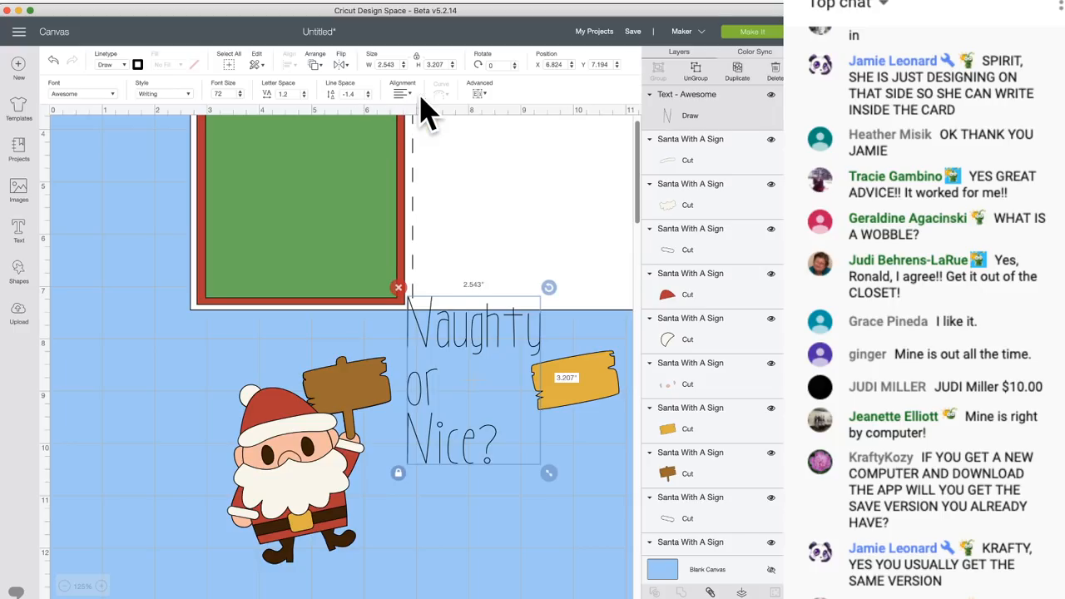
Step: Ungroup the text to lines and reposition "or" and "Nice?" so they sit closely beneath "Naughty"
left_click(480, 95)
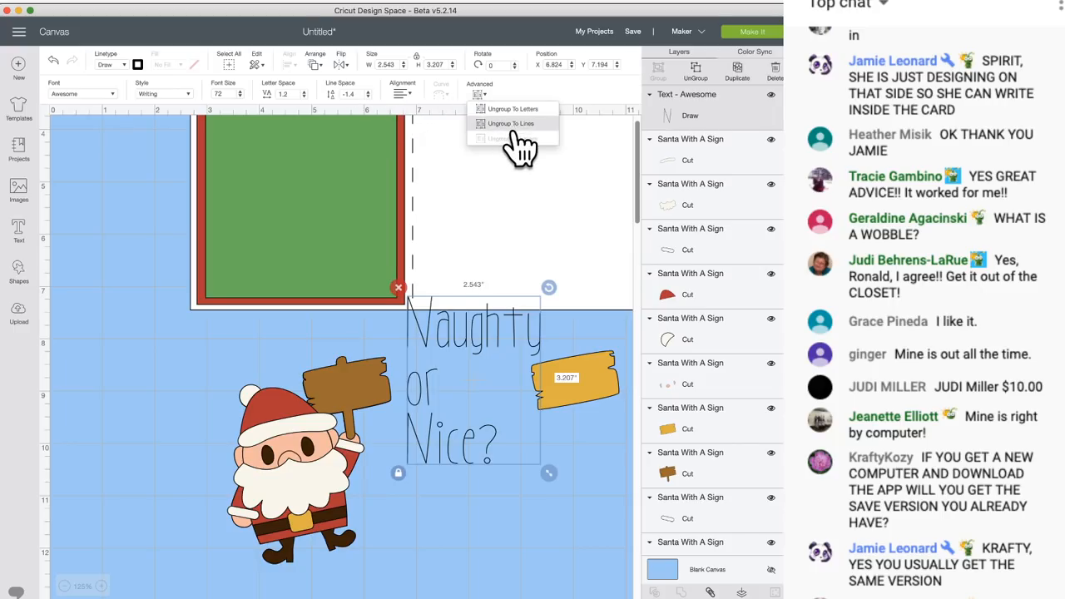
left_click(524, 125)
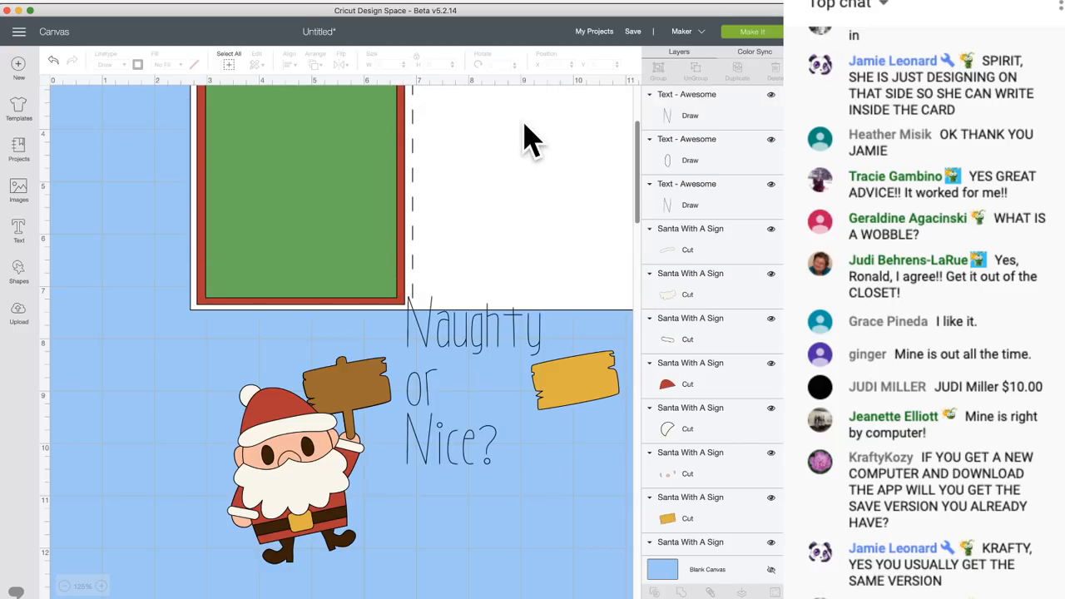
left_click_drag(476, 349, 474, 354)
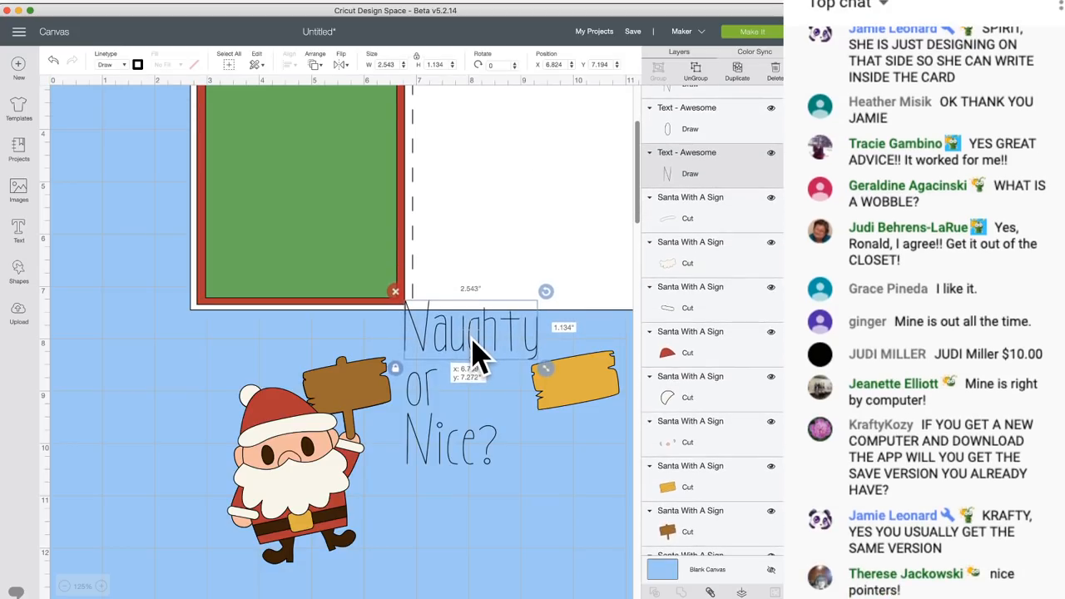
left_click_drag(424, 398, 459, 383)
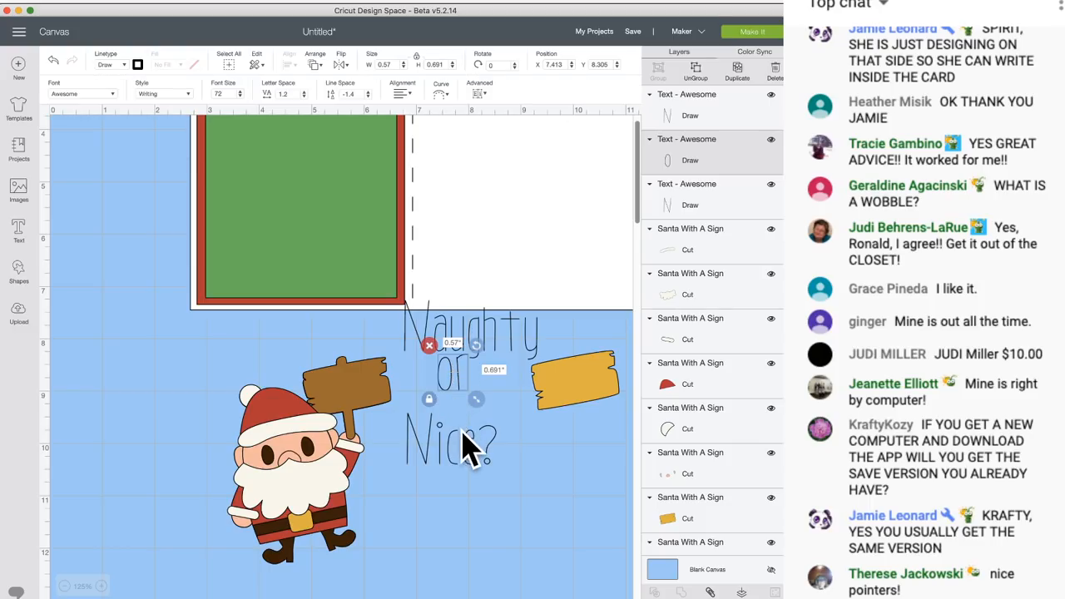
left_click(465, 447)
left_click_drag(466, 451, 469, 421)
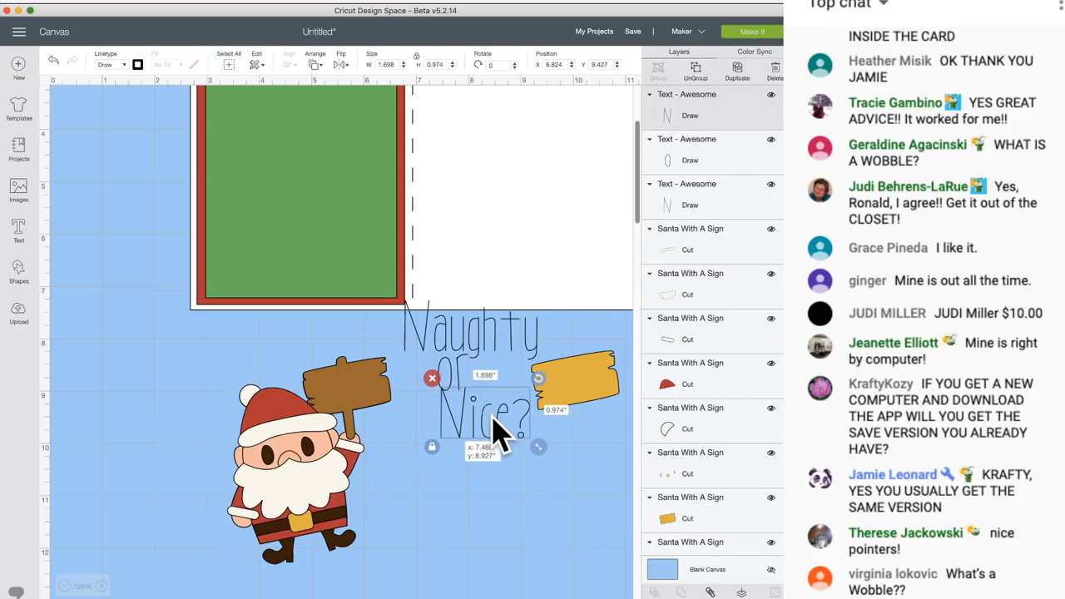
mouse_move(482, 416)
left_mouse_down()
mouse_move(468, 413)
mouse_move(474, 424)
left_mouse_up()
left_click_drag(494, 352, 491, 363)
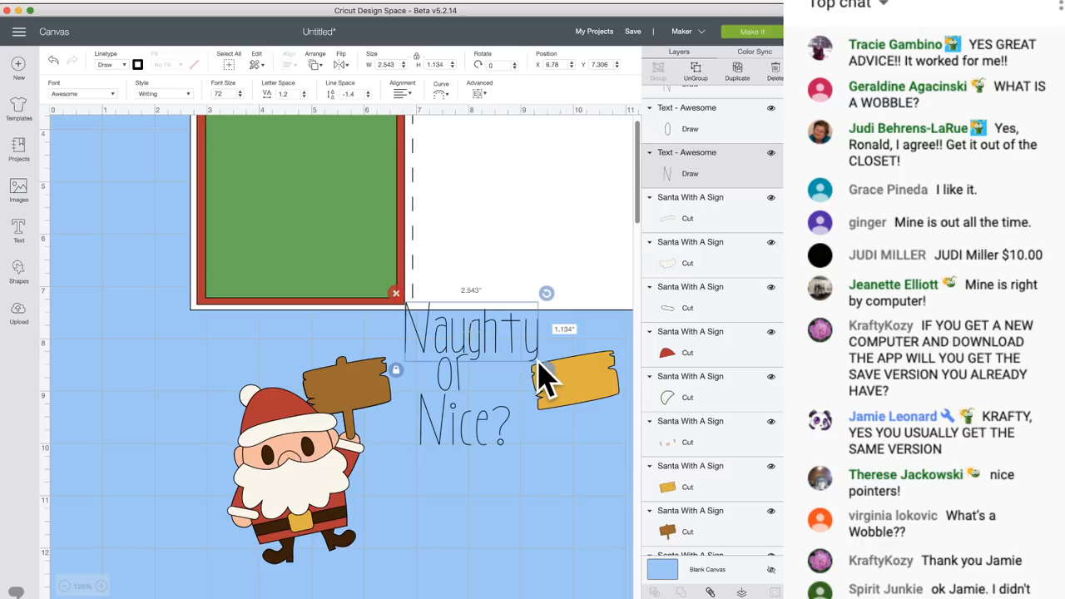
Step: Select all three text lines together, shrink and stretch them to about 1.41 by 0.89 in, and tilt them to match the sign
left_click(481, 449)
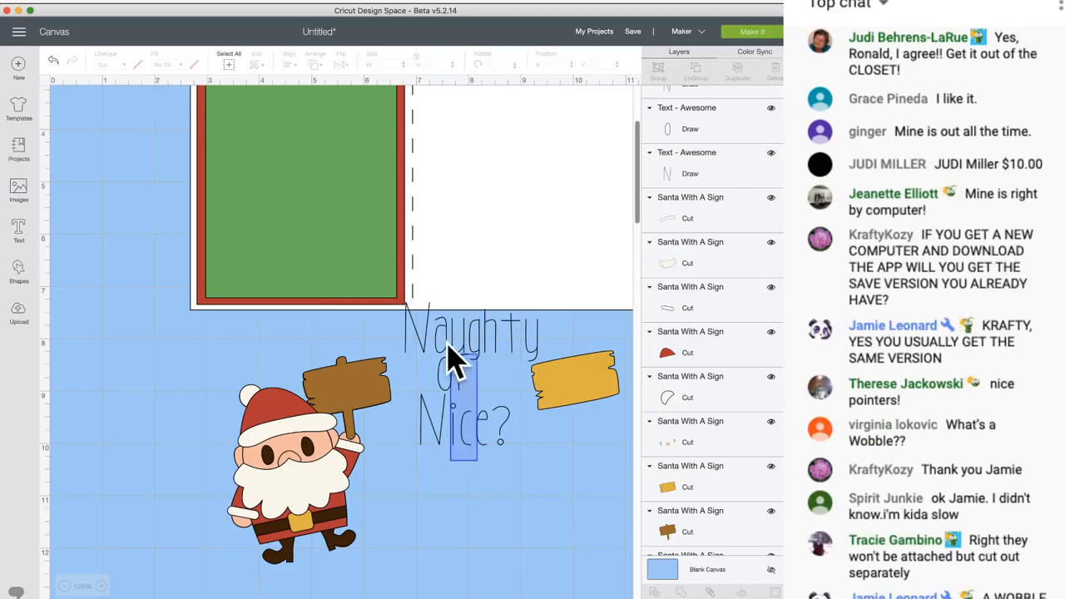
left_click(444, 344)
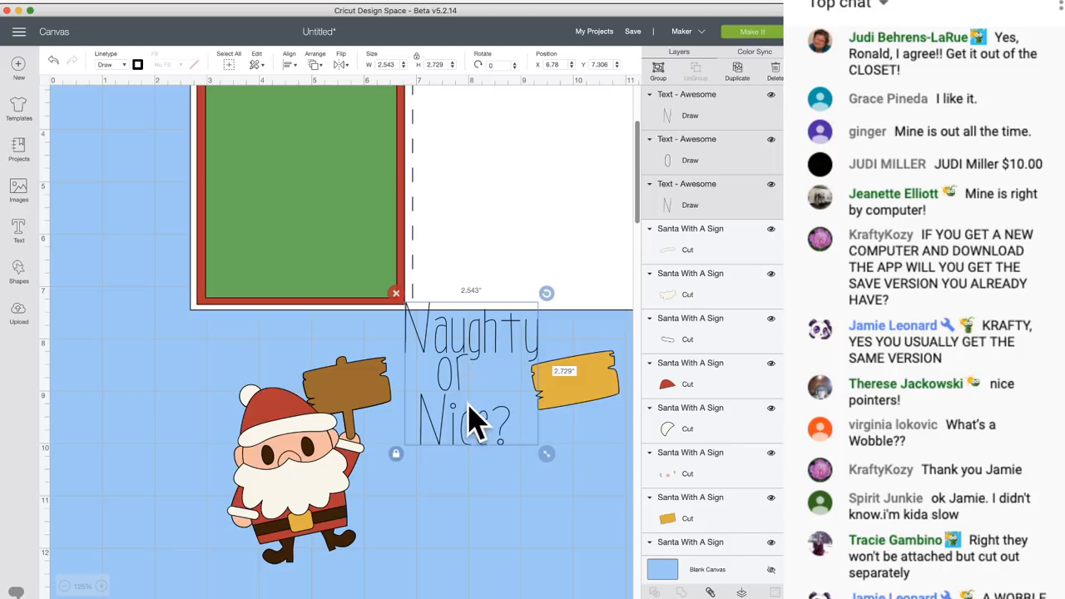
left_click(483, 498)
left_click_drag(488, 490, 458, 345)
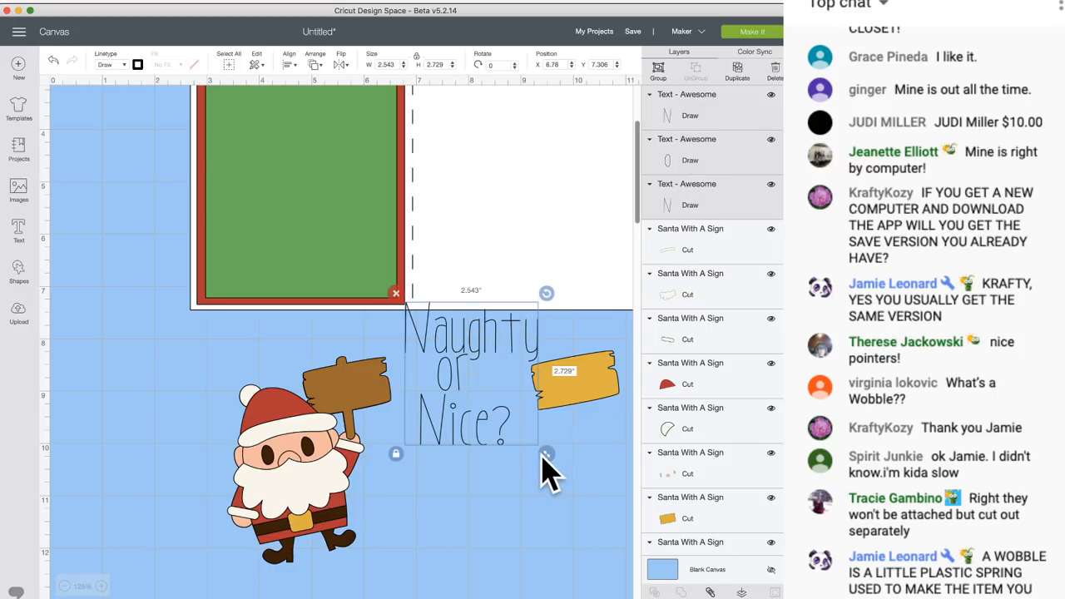
left_click_drag(546, 457, 492, 386)
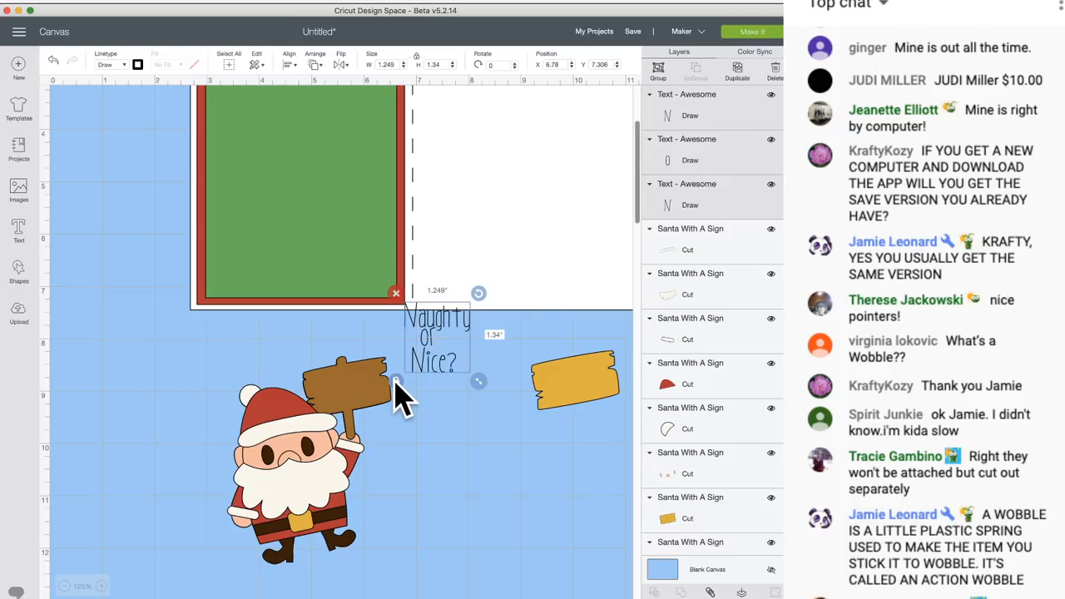
left_click_drag(480, 383, 474, 431)
left_click_drag(515, 373, 515, 380)
left_click_drag(462, 412, 511, 436)
left_click(484, 459)
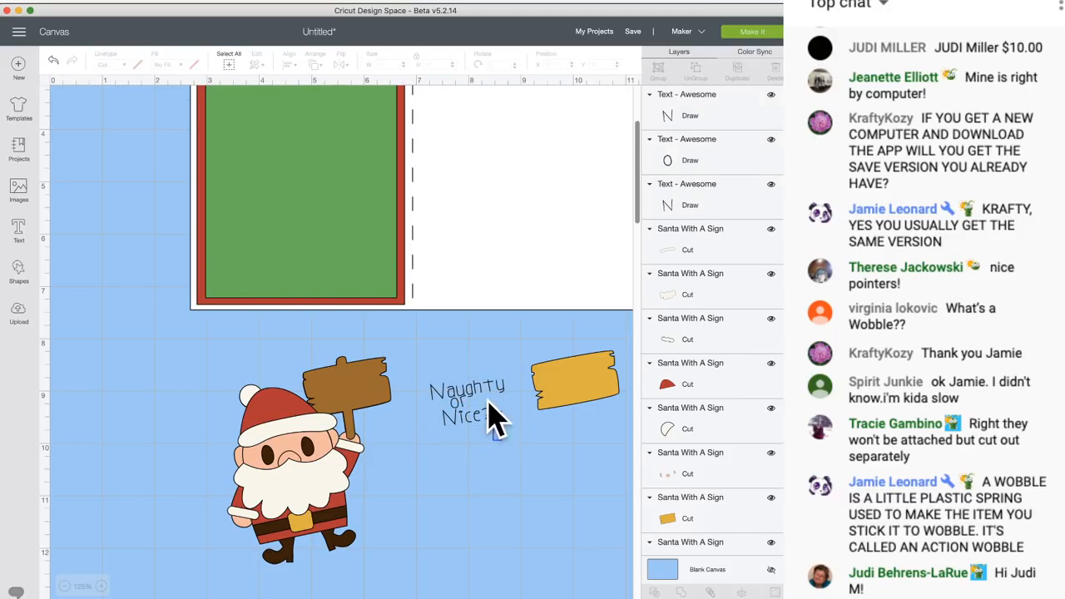
Step: Place the text on the yellow sign face, rotate it slightly counterclockwise, and size it to about 1.33 by 0.97 in
left_click_drag(470, 406, 571, 397)
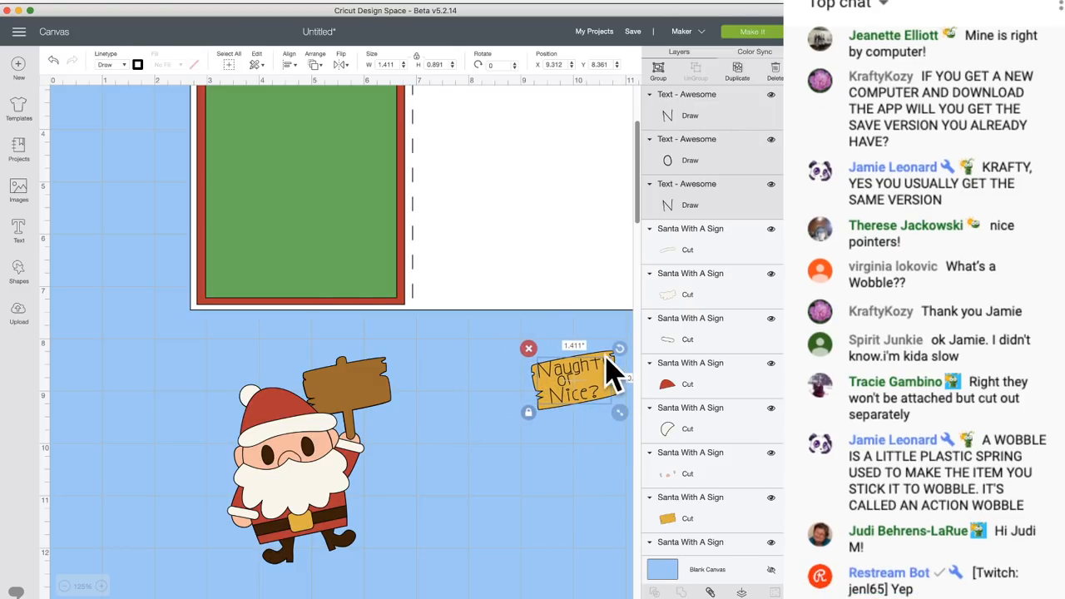
left_click_drag(617, 350, 619, 350)
left_click_drag(620, 408, 617, 407)
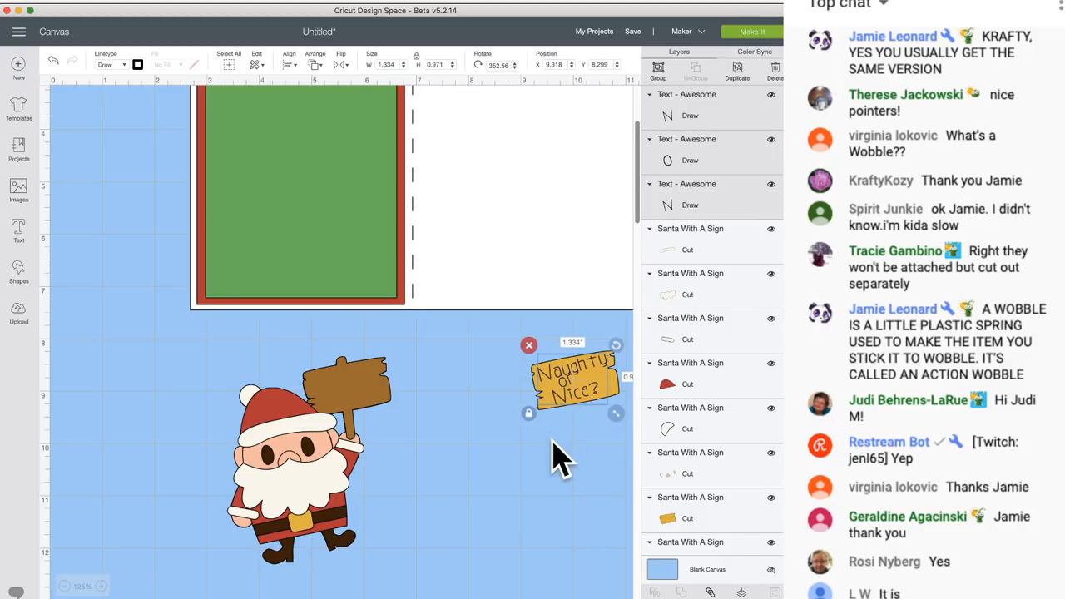
Step: Select the text with the yellow sign face, move them closer to Santa, and attach them together
left_click(548, 453)
left_click_drag(495, 329, 624, 439)
left_click_drag(594, 392, 501, 366)
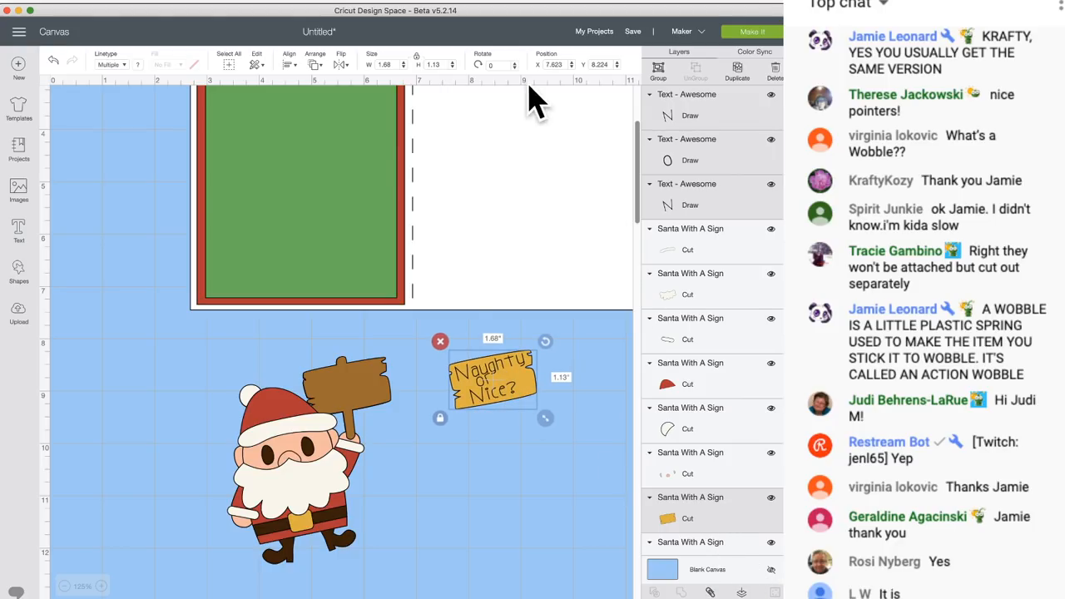
left_click_drag(473, 10, 470, 1)
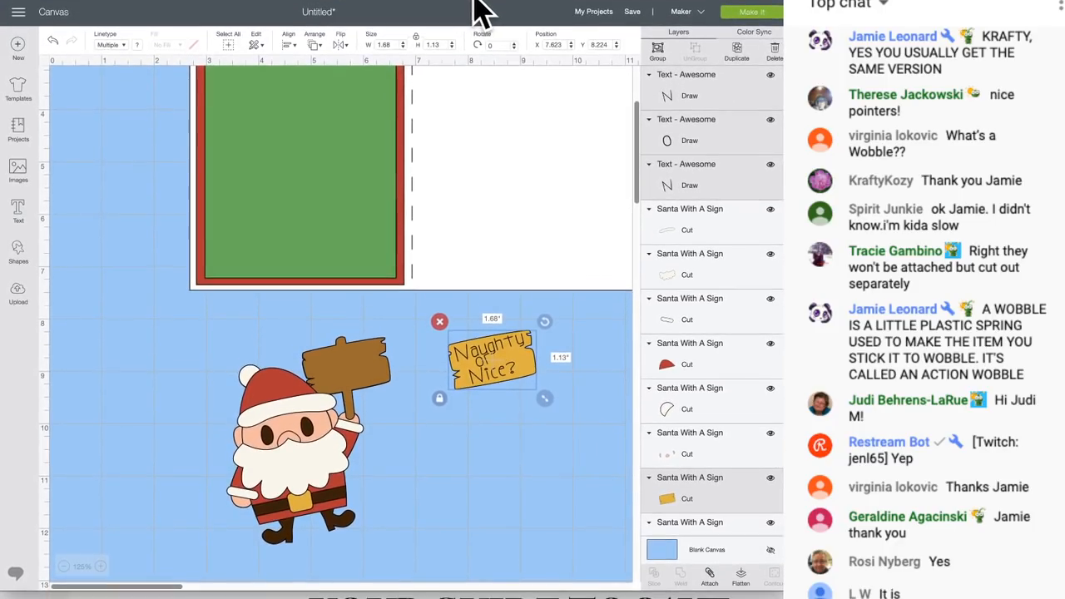
left_click(709, 574)
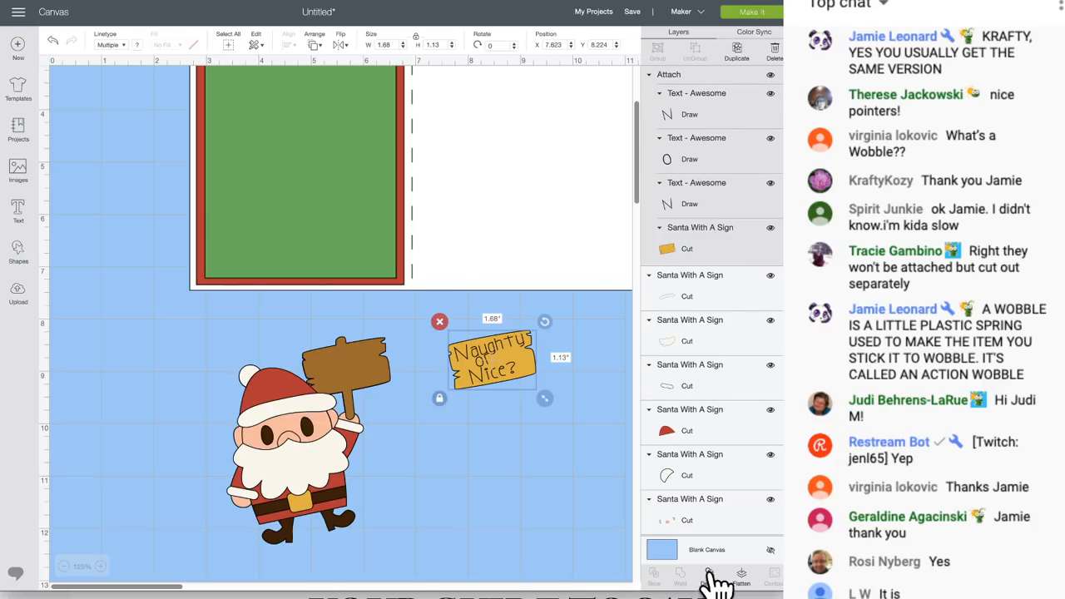
Step: Place the attached yellow sign over Santa's brown board and group all the Santa pieces with it
left_click_drag(493, 366, 347, 373)
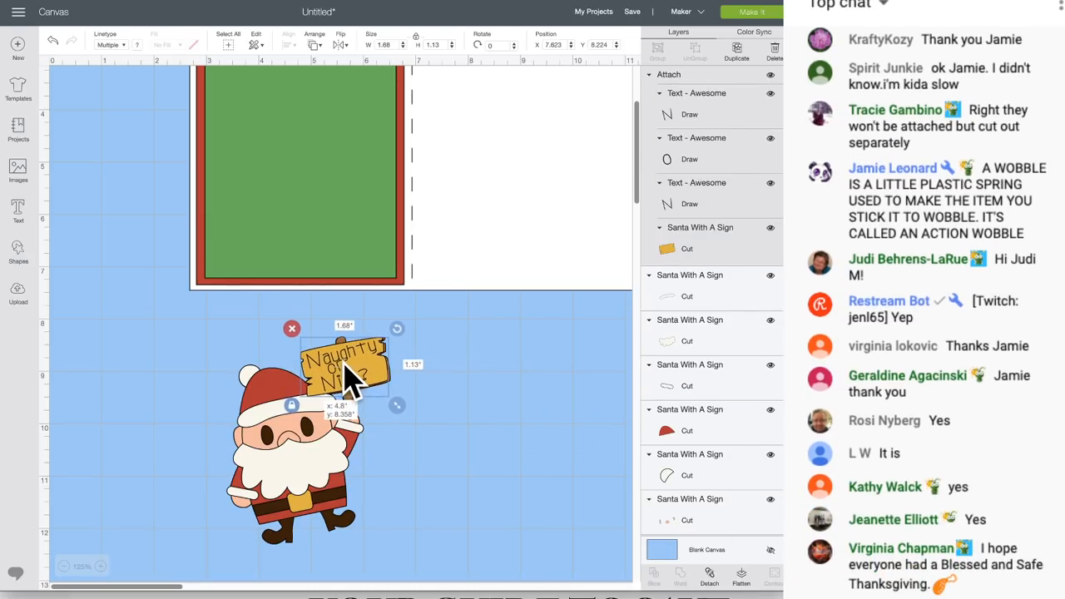
left_click(428, 540)
left_click_drag(447, 528, 160, 360)
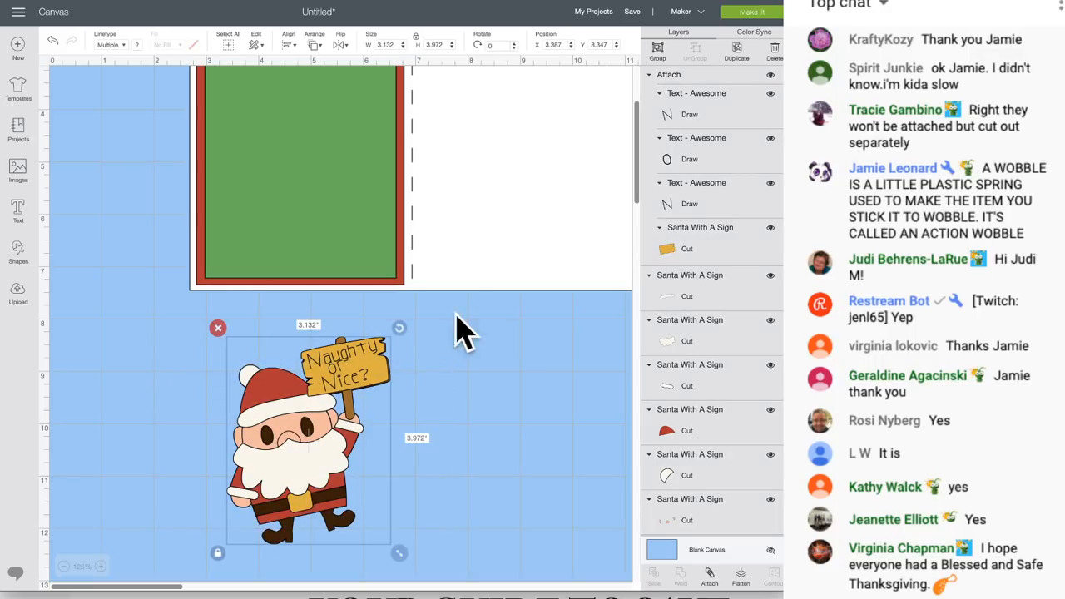
left_click(660, 50)
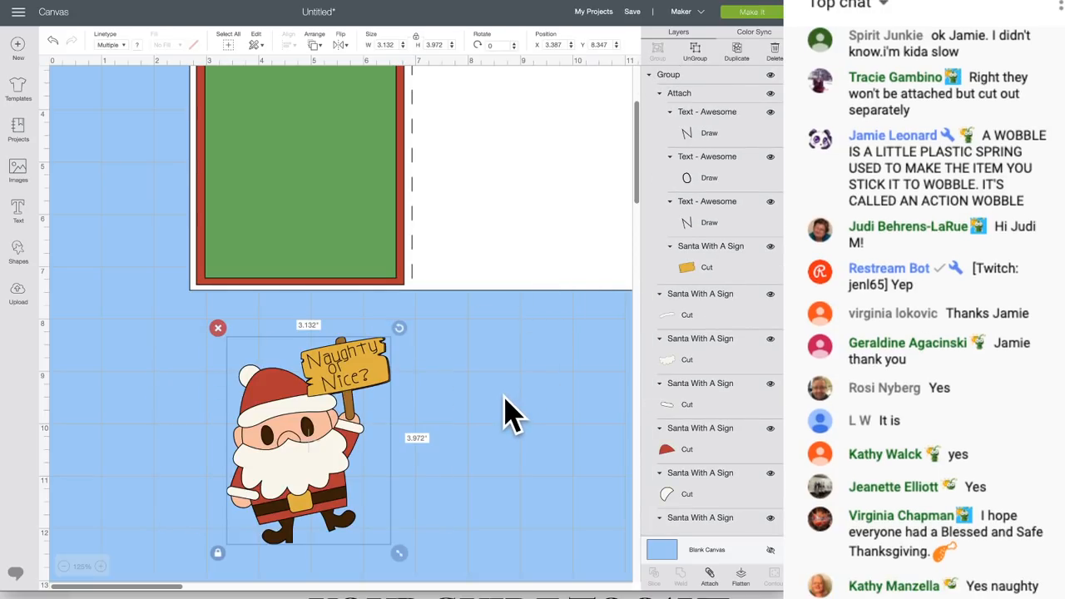
Step: Move the grouped Santa onto the green card panel, at about X 3.18, Y 2.84
scroll(491, 414, "up", 2)
left_click_drag(302, 502, 291, 220)
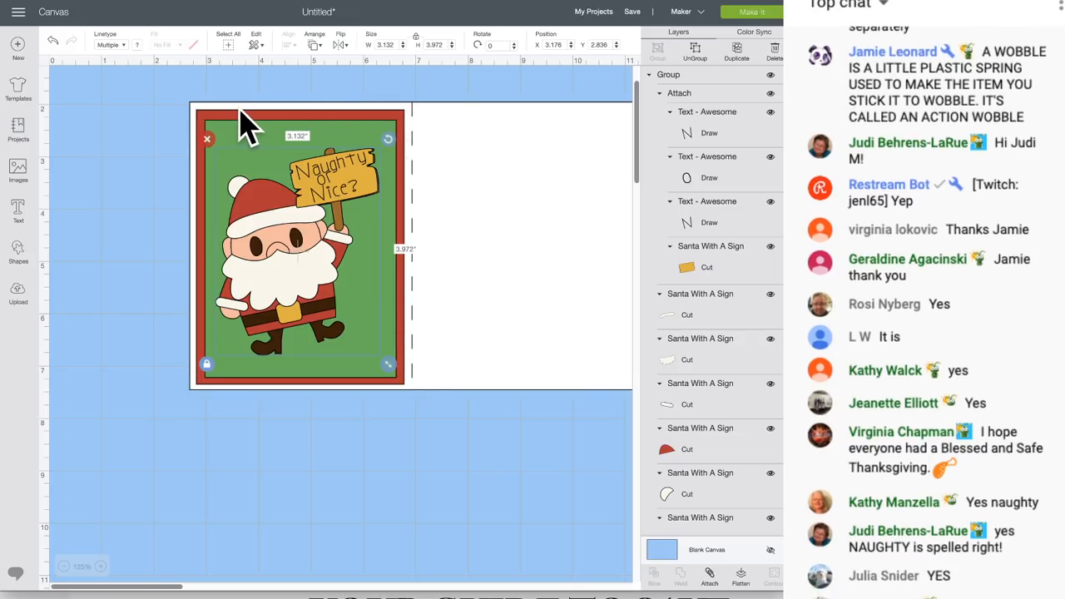
left_click(242, 139)
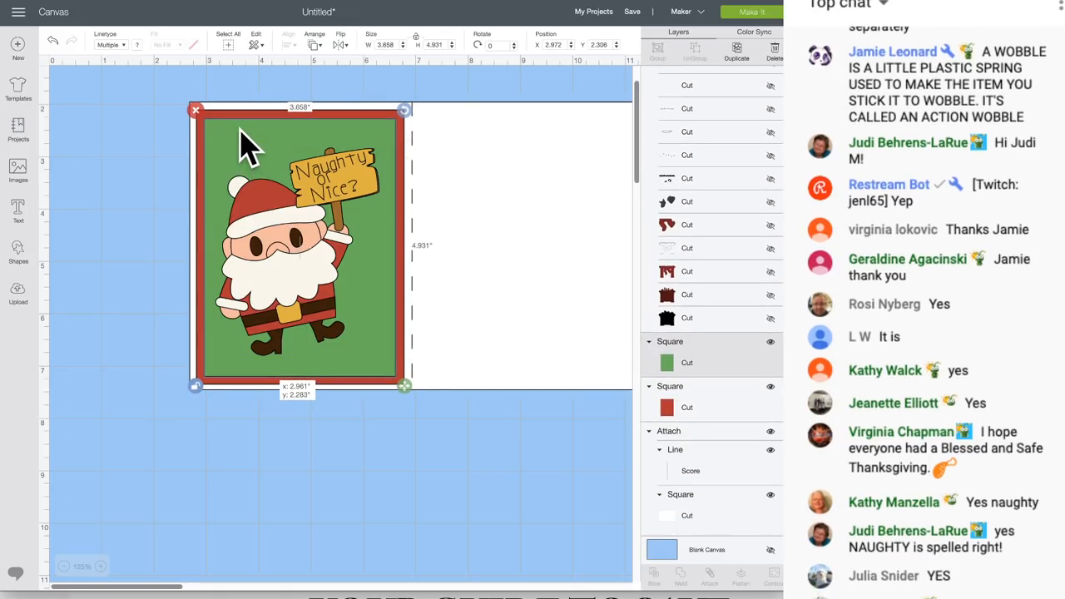
left_click(497, 190)
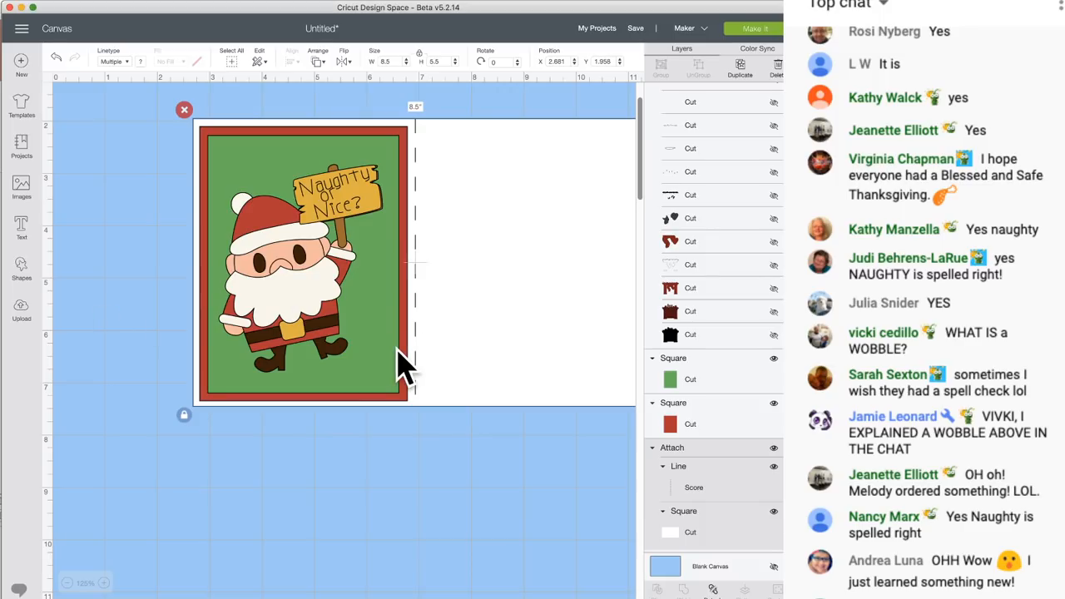
Step: Select the whole card with Santa and shift it about 1.5 in to the left so the full card base fits the view
left_click_drag(499, 470, 110, 153)
left_click_drag(391, 137, 313, 142)
left_click(353, 480)
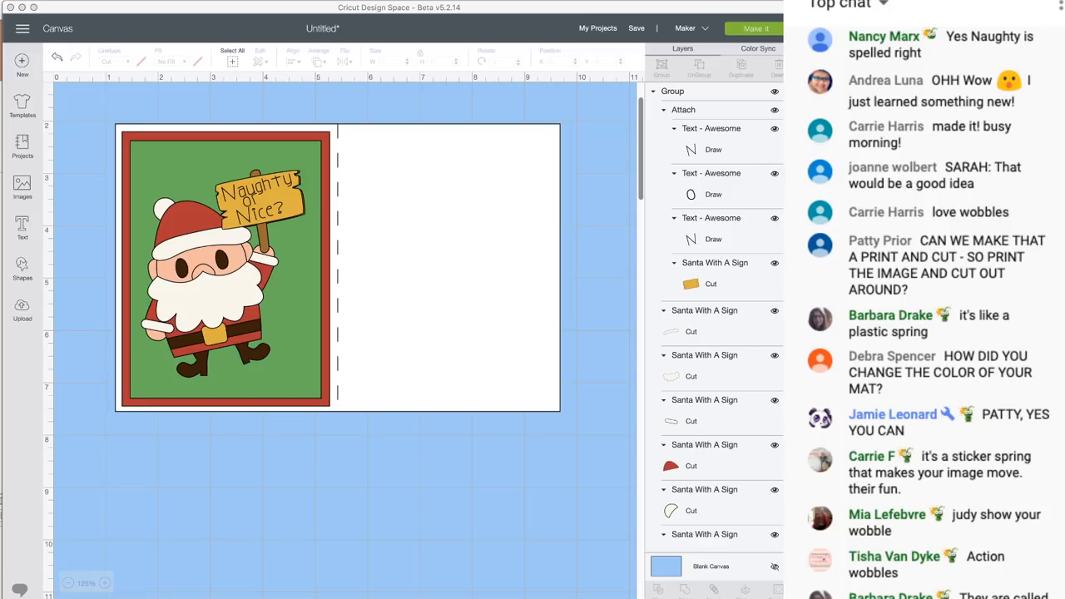
Step: Select the blank canvas layer to view its color setting
left_click(691, 574)
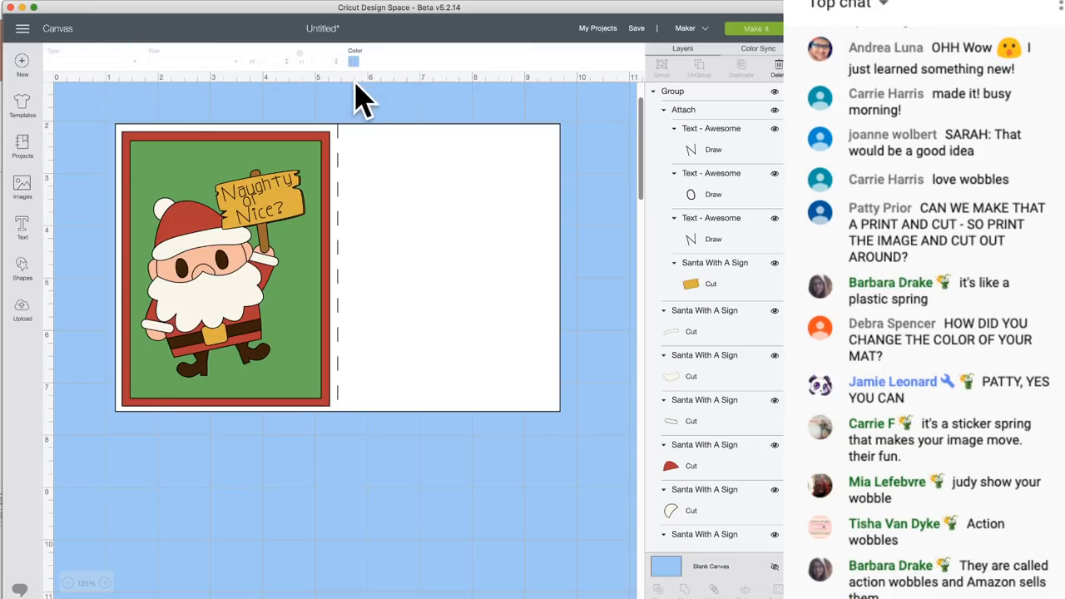
left_click(361, 499)
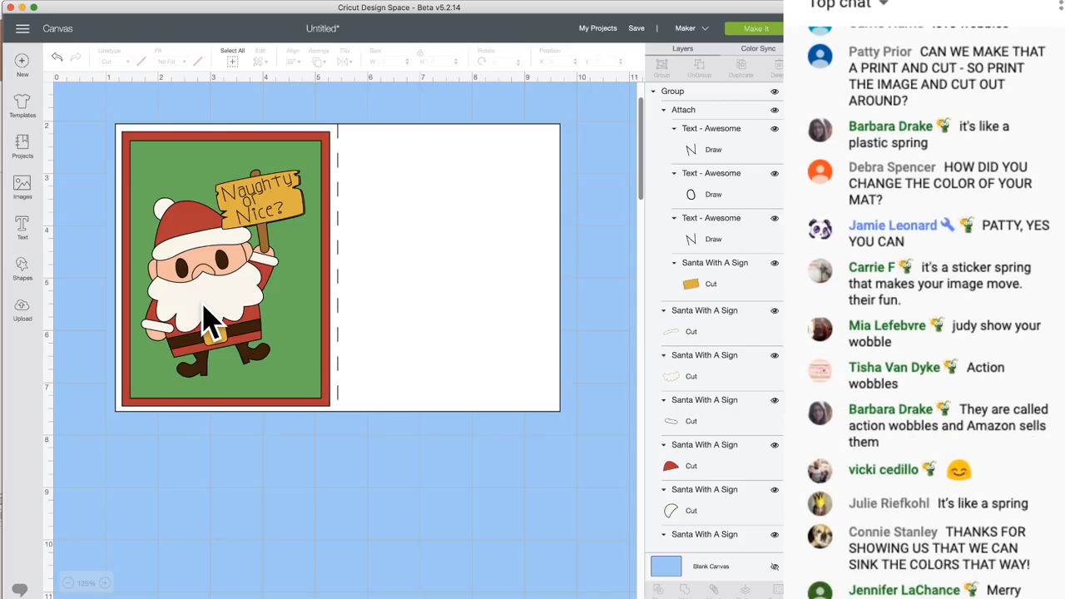
Step: Move the grouped Santa off the green panel to below the card, at about X 1.90, Y 8.29
left_click(219, 261)
left_click_drag(226, 262, 242, 529)
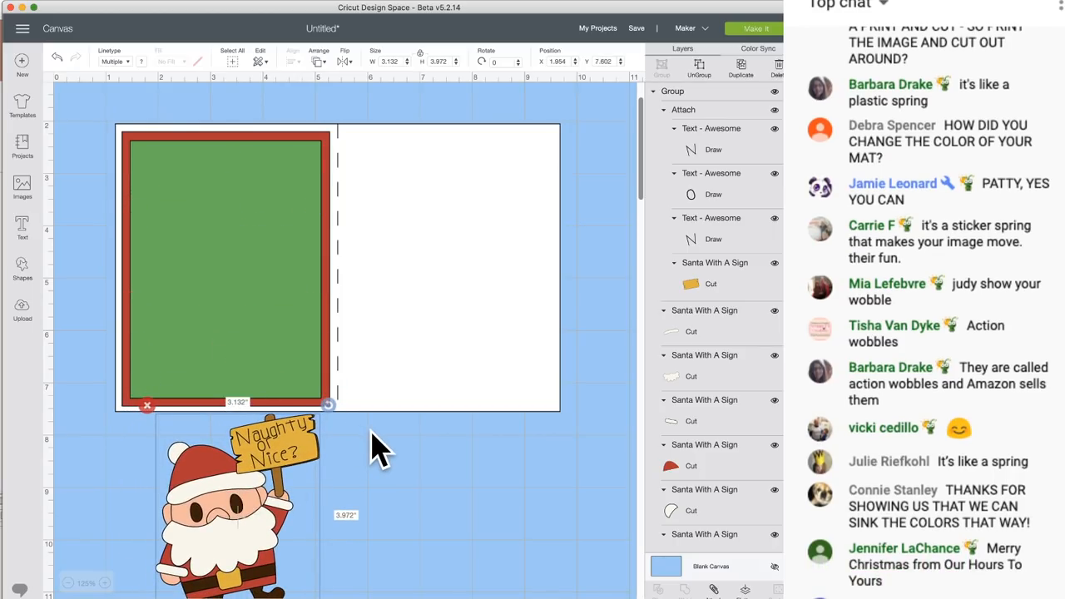
scroll(379, 450, "down", 3)
scroll(371, 430, "down", 1)
left_click_drag(210, 398, 215, 400)
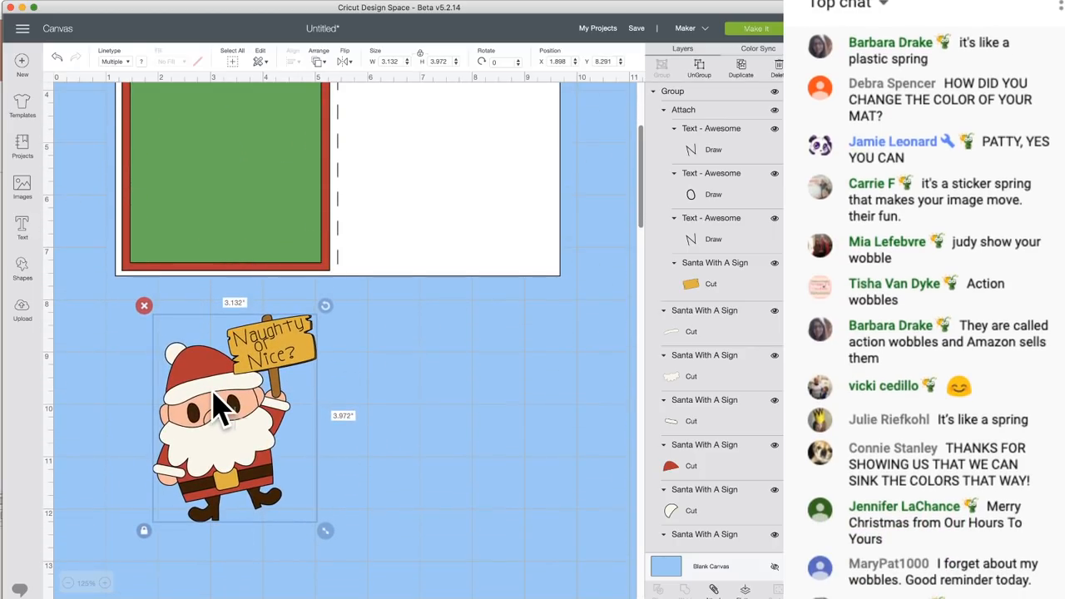
Step: Duplicate the grouped Santa and place the copy beside the original, at about X 5.51, Y 8.27
left_click(741, 71)
left_click(233, 470)
left_click_drag(233, 470, 390, 445)
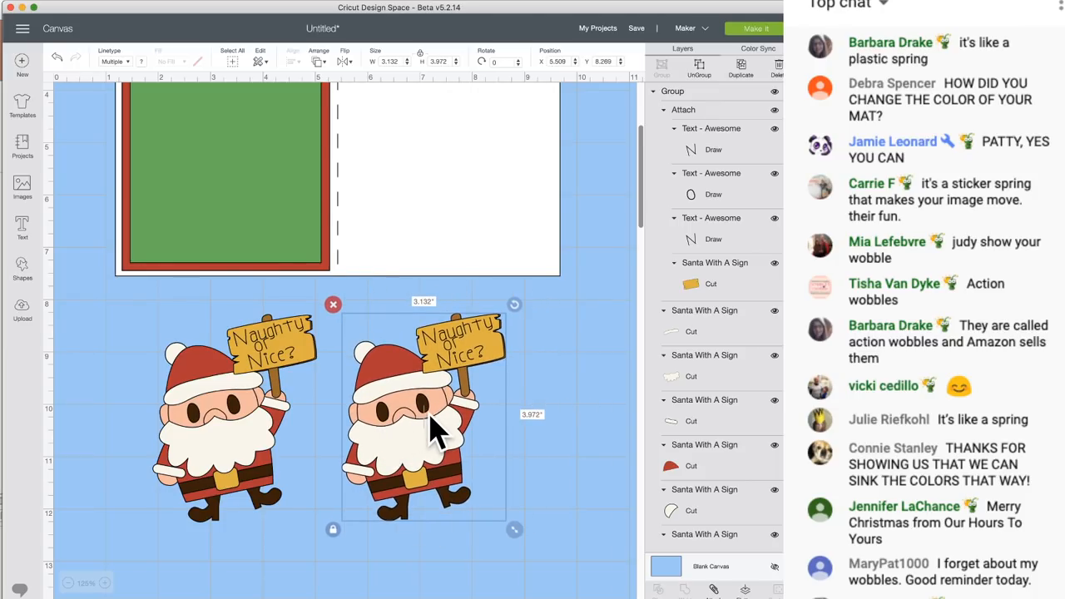
Step: Flatten and unflatten the duplicate Santa to convert its separate pieces to Cut | Print layers
scroll(441, 416, "right", 2)
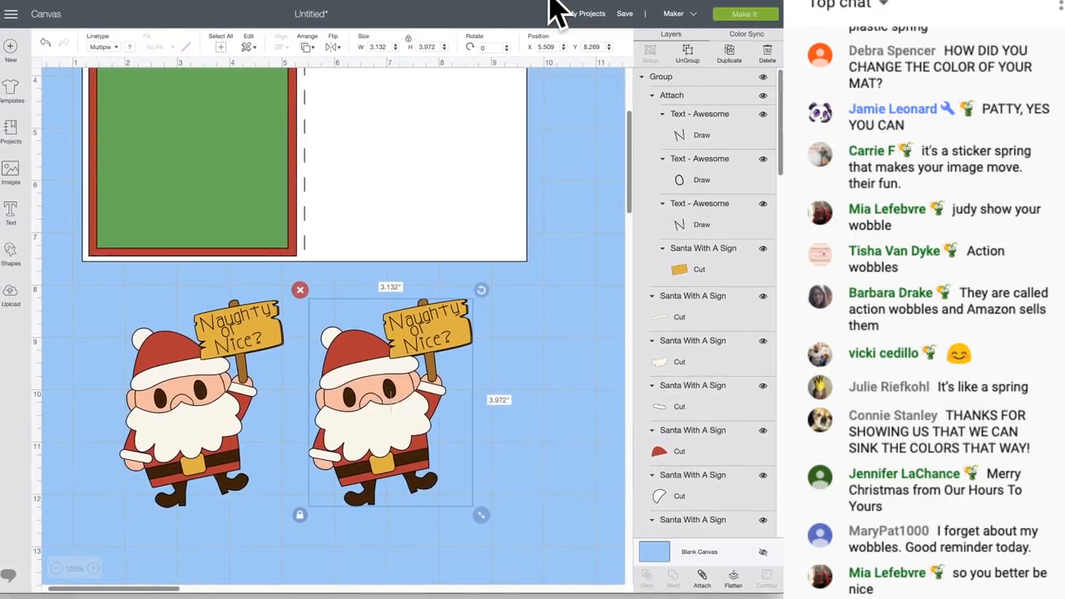
left_click(736, 576)
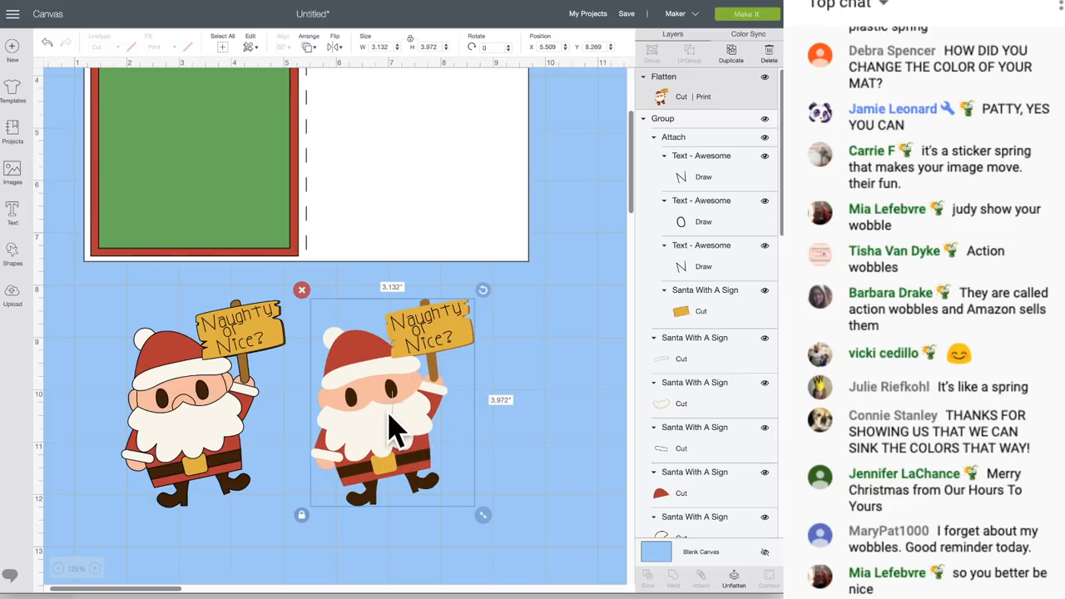
left_click(734, 579)
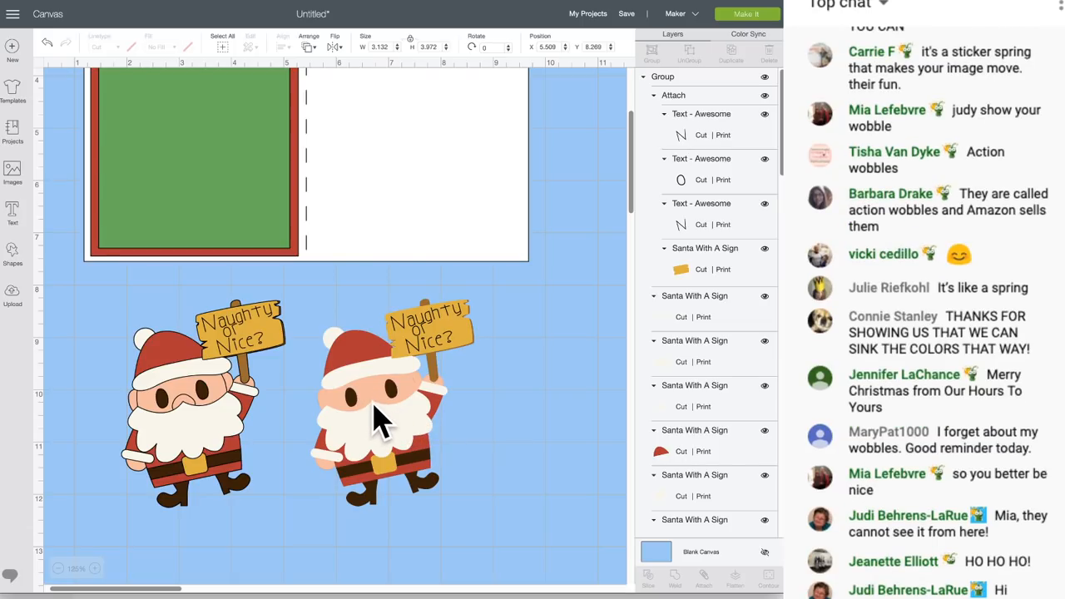
Step: Recolor the small peach face-detail layer of the duplicate Santa to a darker skin tone, #e4ad99
left_click(378, 416)
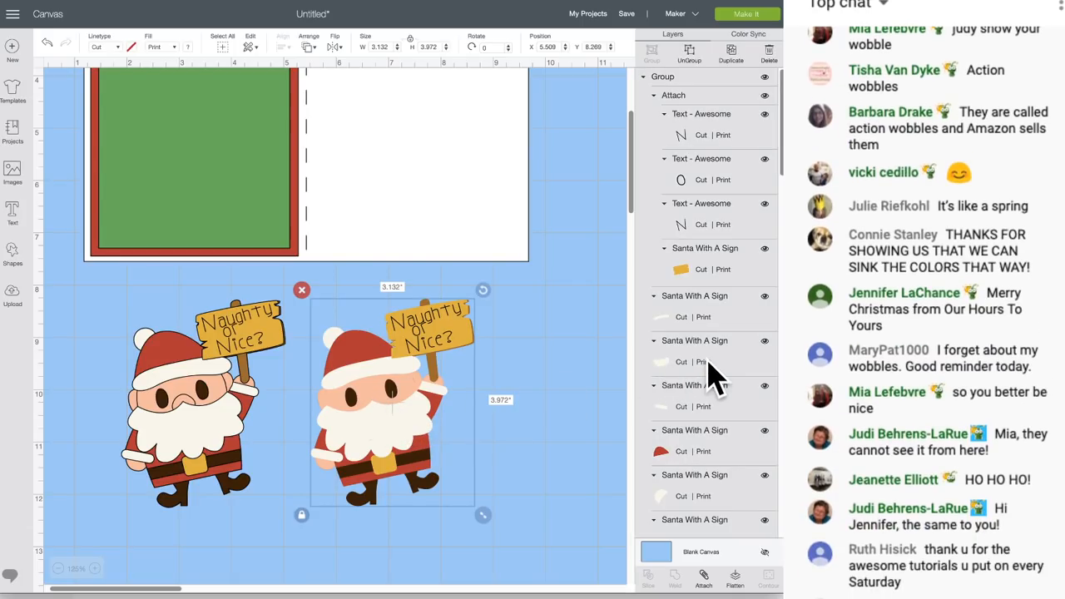
scroll(711, 376, "down", 3)
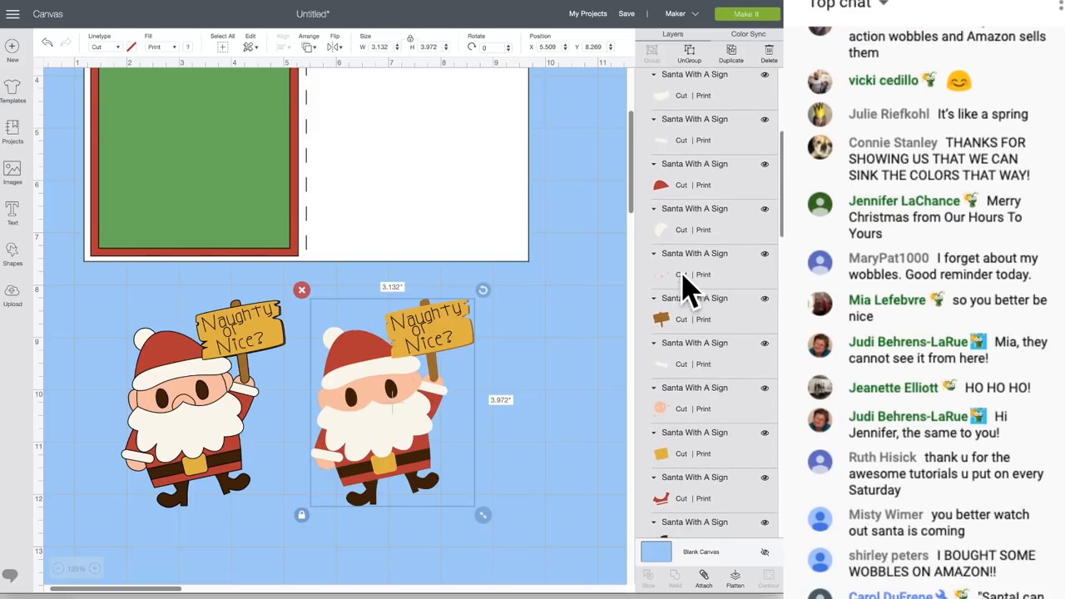
left_click(682, 281)
left_click(188, 48)
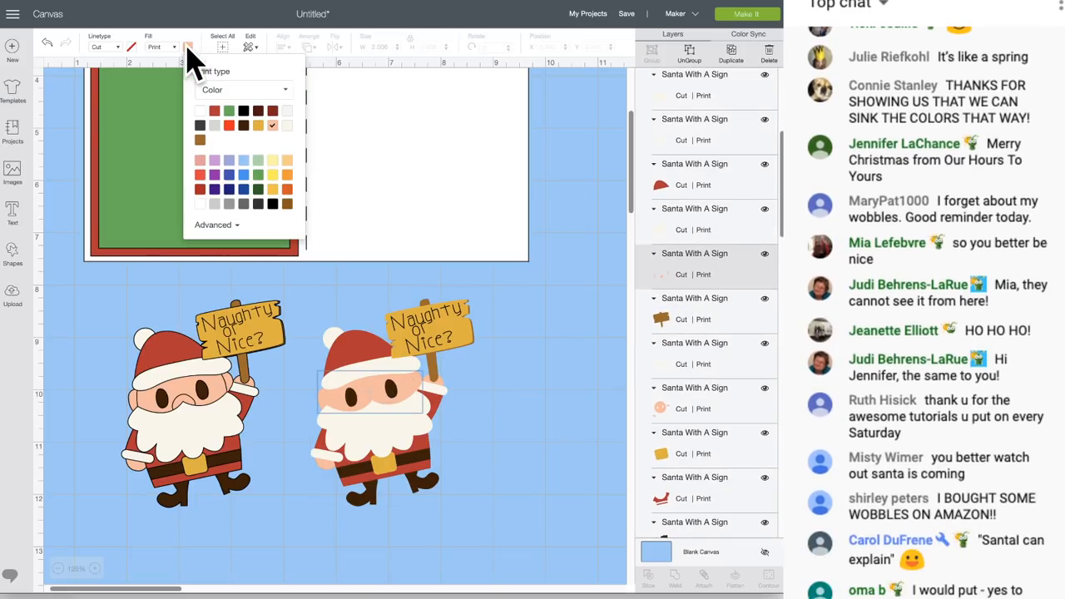
left_click(232, 225)
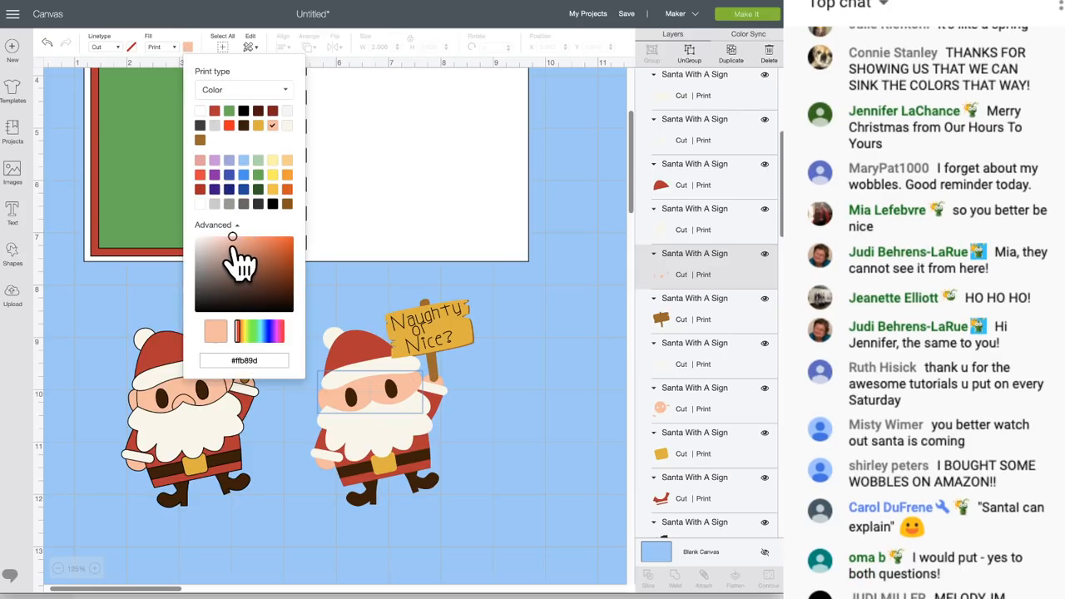
left_click(232, 245)
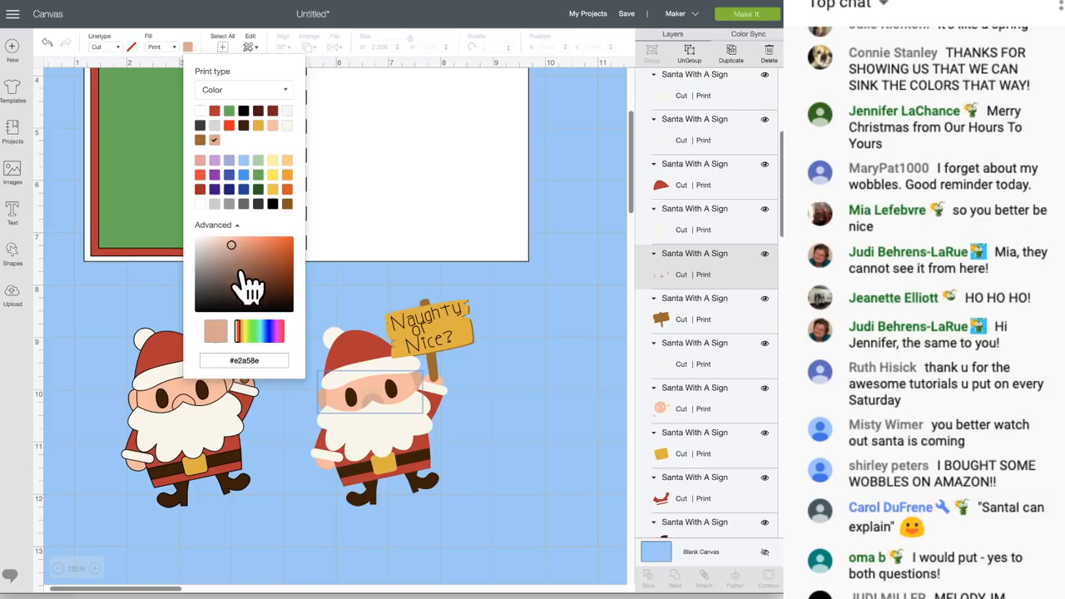
left_click(220, 241)
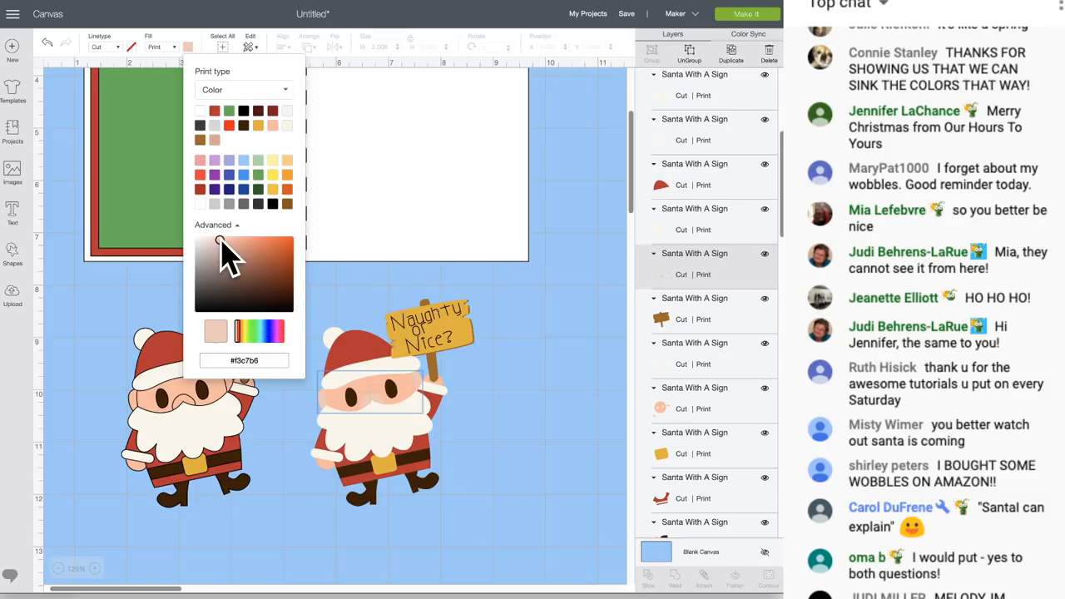
left_click(228, 244)
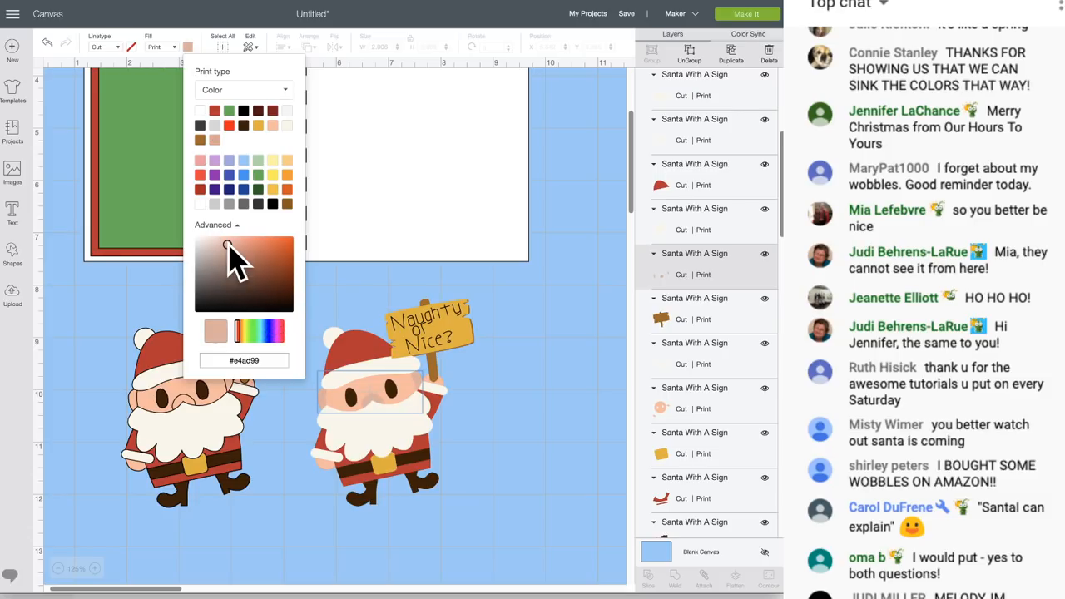
Step: Select the whole recolored duplicate Santa and flatten it into a single print-and-cut image
left_click(553, 387)
left_click_drag(491, 498, 340, 352)
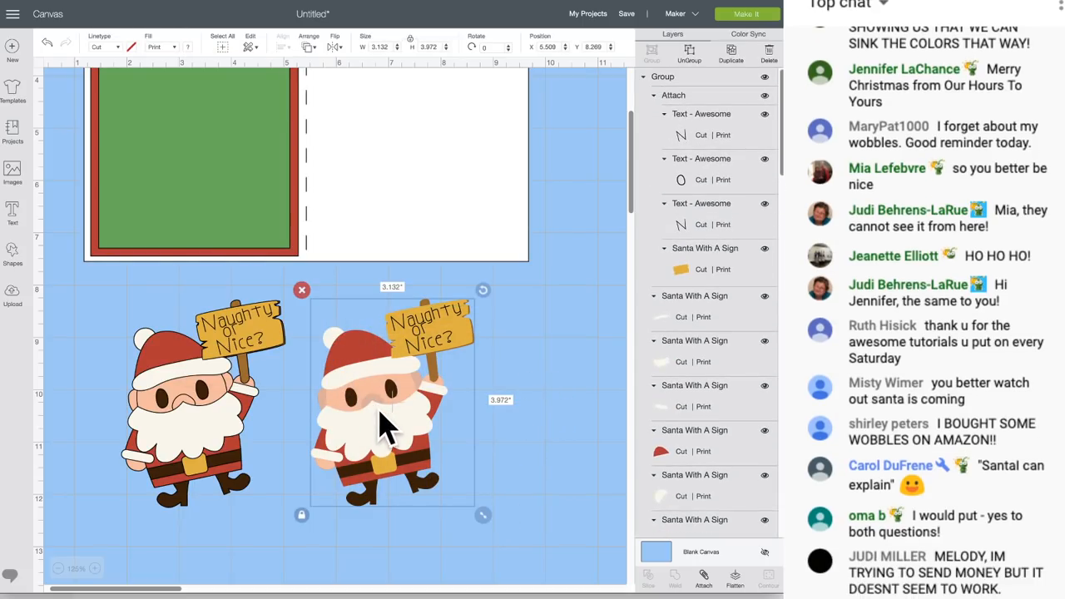
left_click(736, 580)
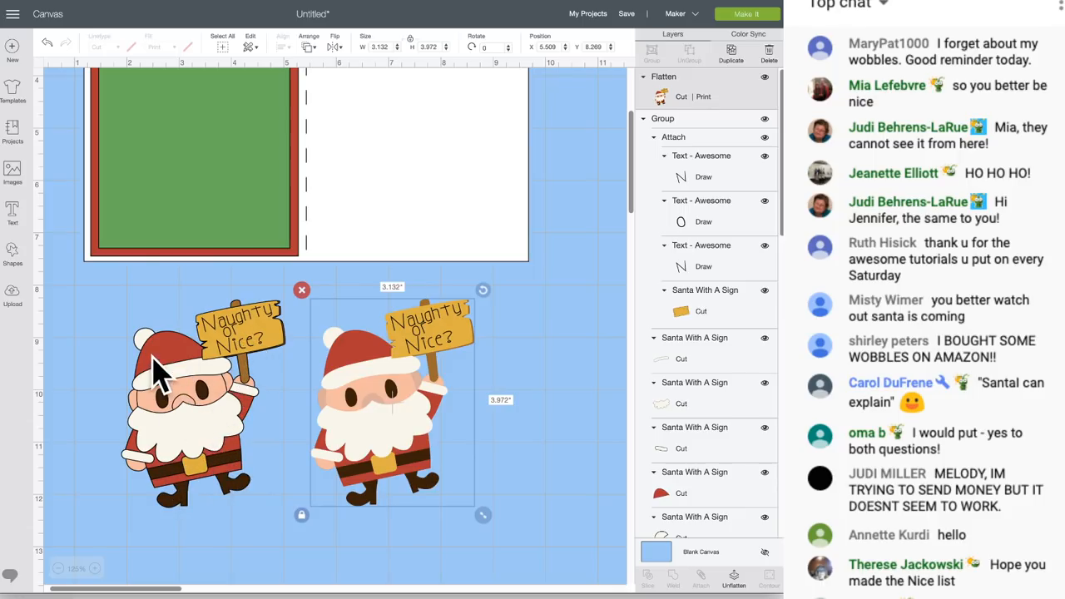
Step: Compare the layers of the original grouped Santa with the single Cut | Print layer of the flattened duplicate
left_click(189, 407)
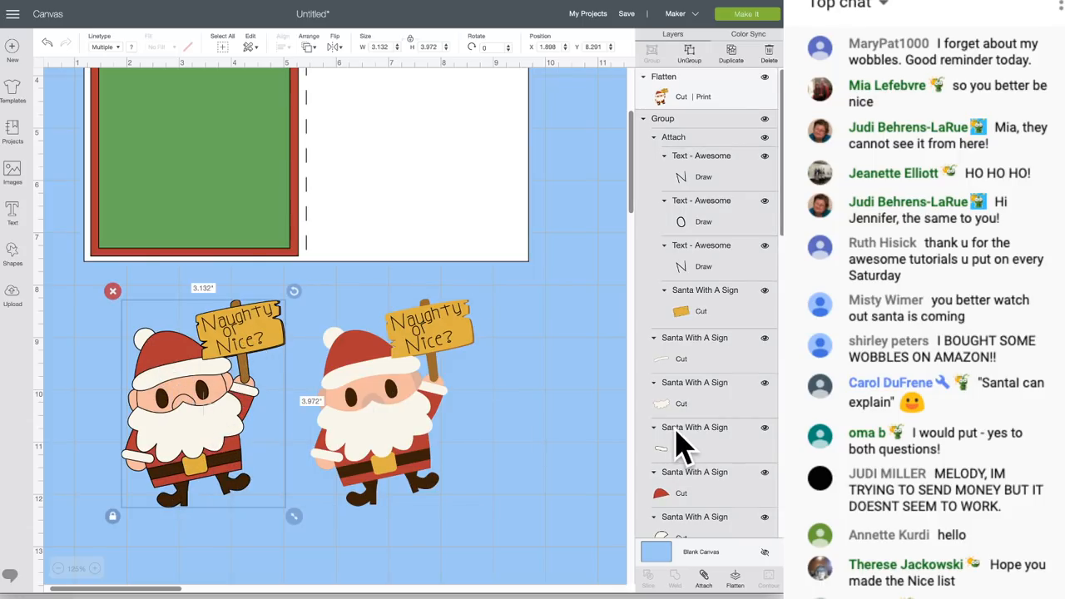
scroll(717, 456, "down", 5)
scroll(717, 456, "down", 4)
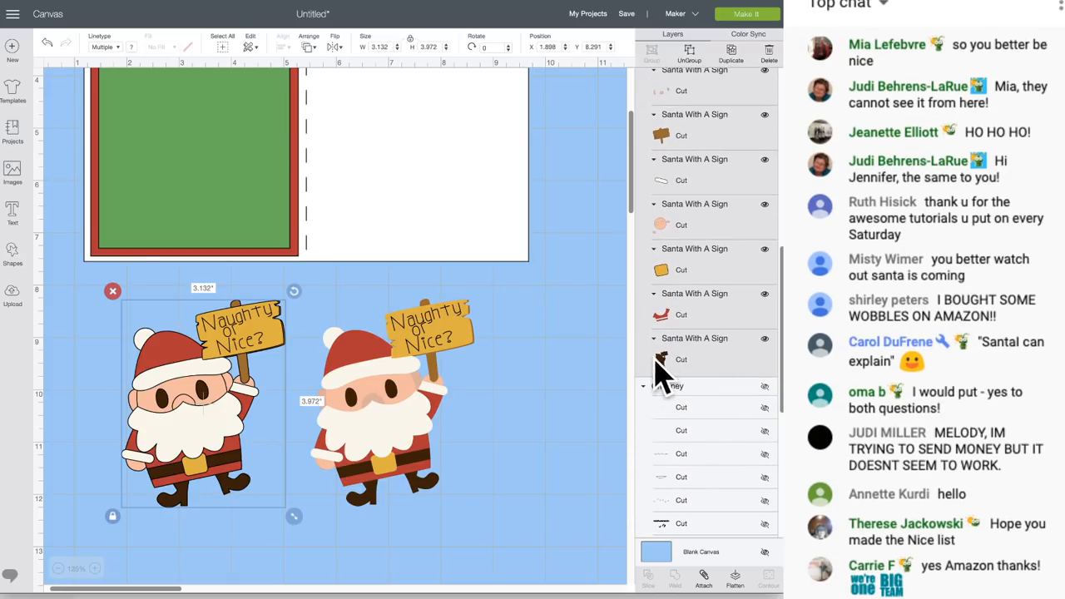
scroll(682, 378, "up", 2)
scroll(684, 370, "up", 7)
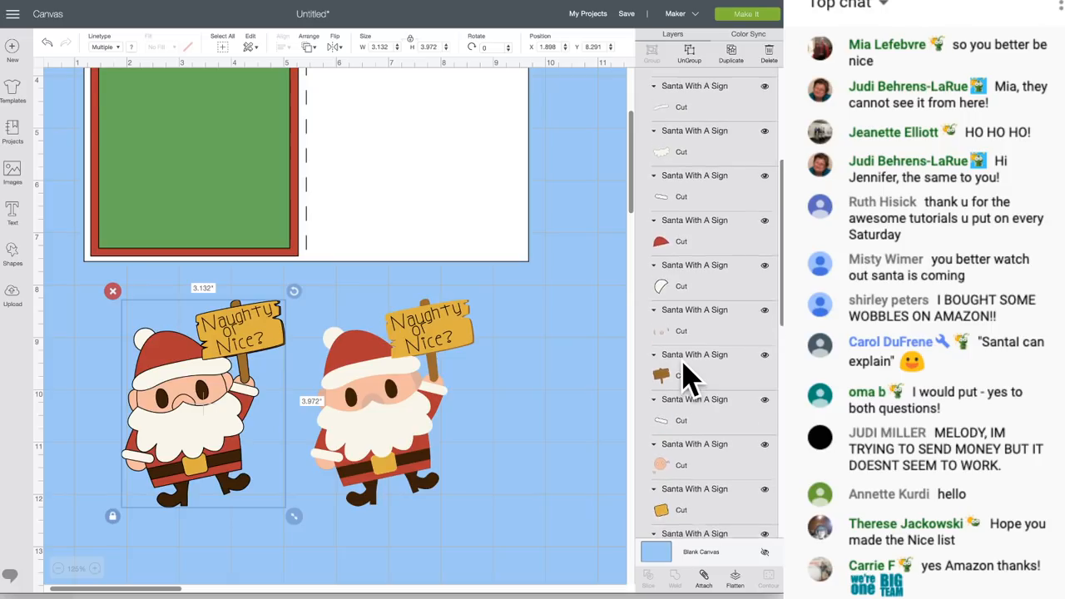
left_click(695, 96)
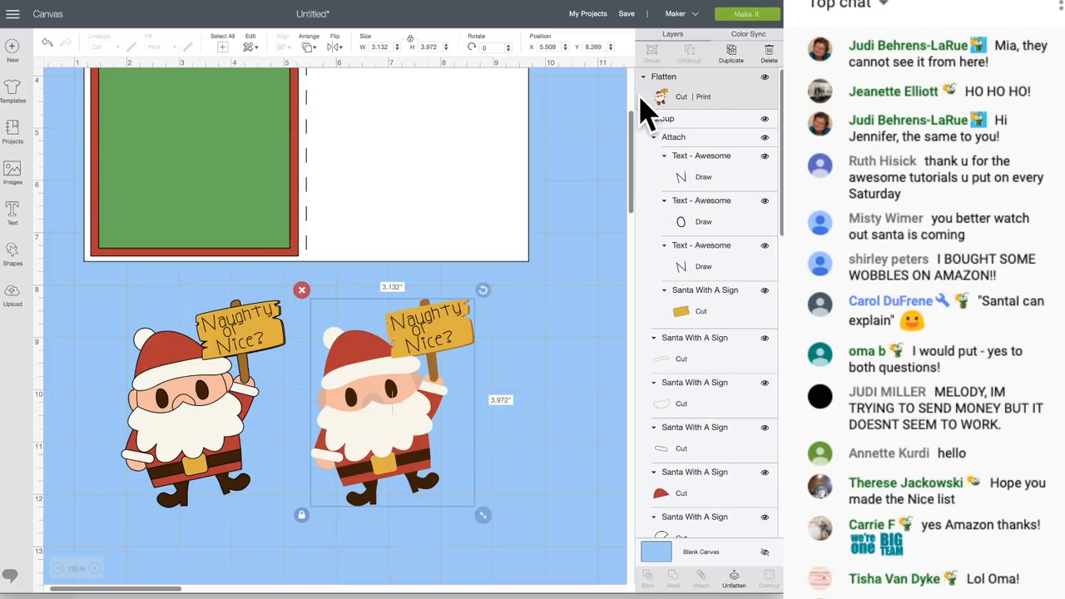
left_click(179, 389)
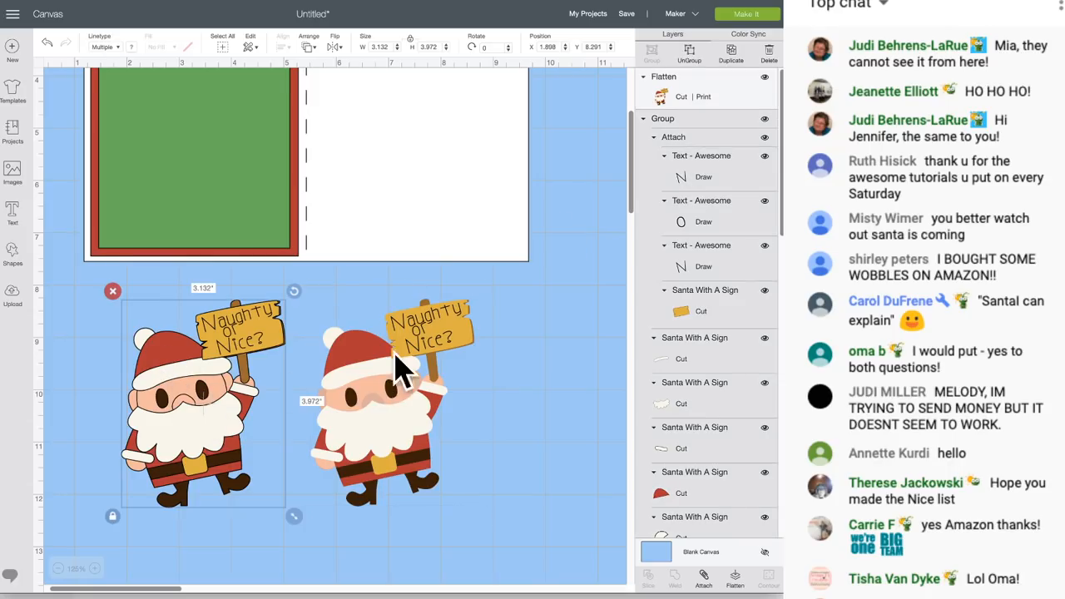
scroll(720, 349, "down", 5)
scroll(721, 356, "down", 10)
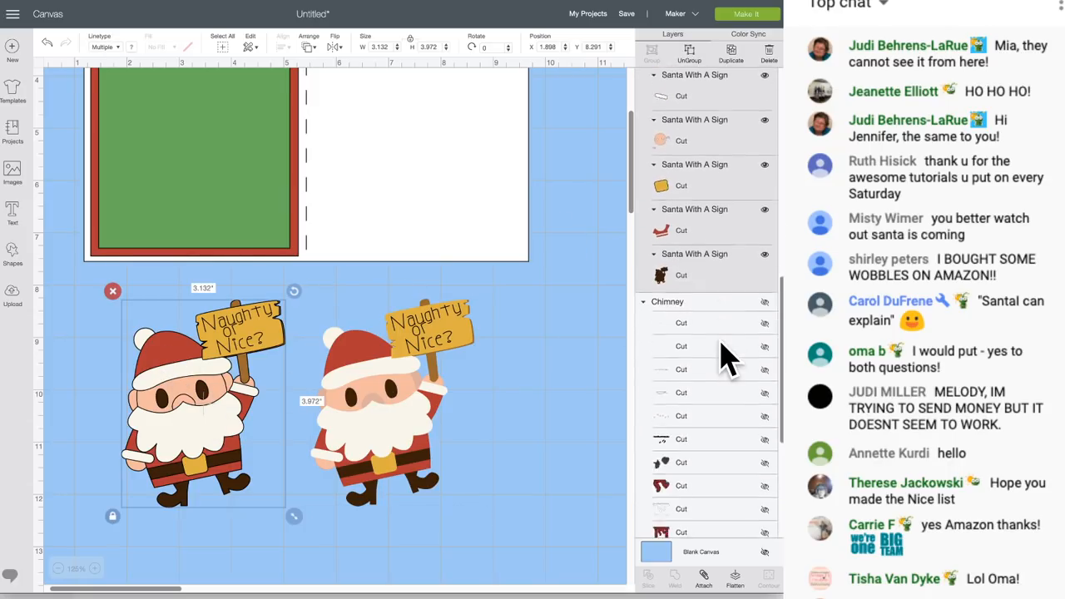
scroll(720, 356, "up", 2)
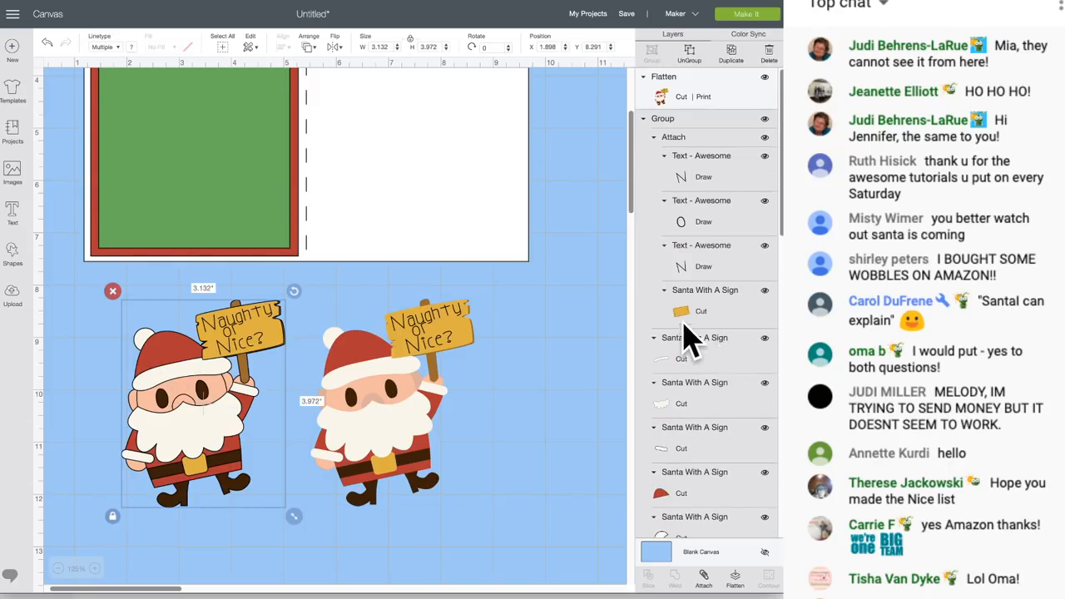
scroll(527, 442, "up", 3)
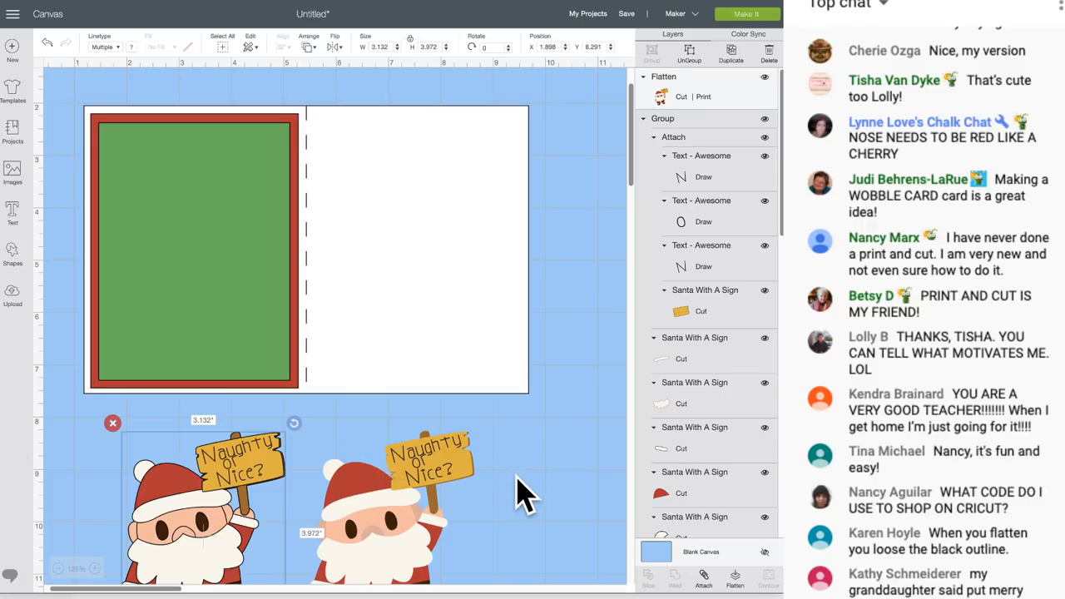
scroll(516, 495, "down", 4)
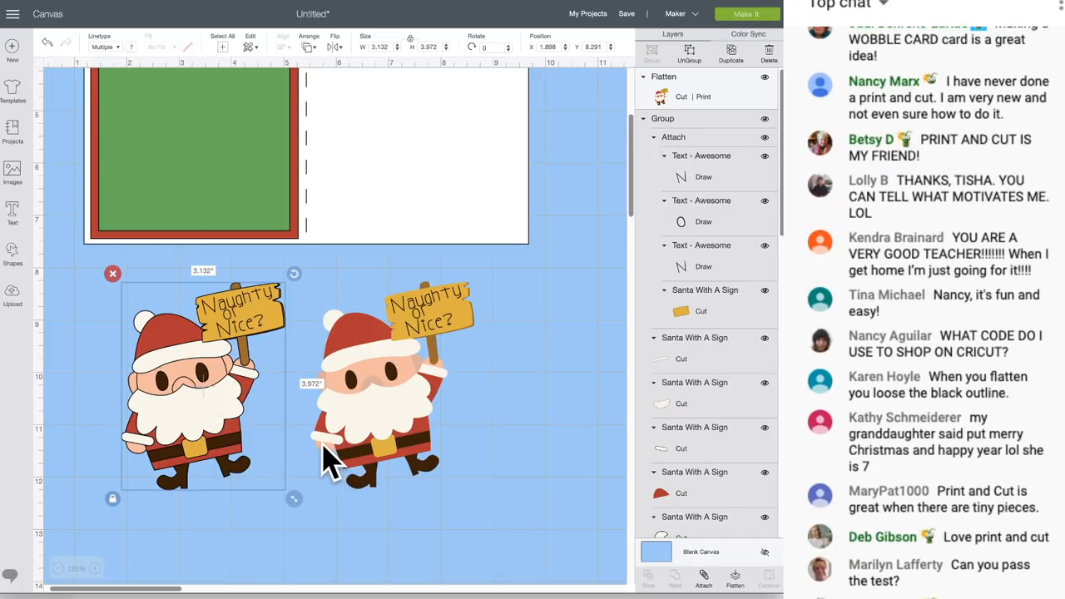
left_click(377, 408)
left_click(182, 396)
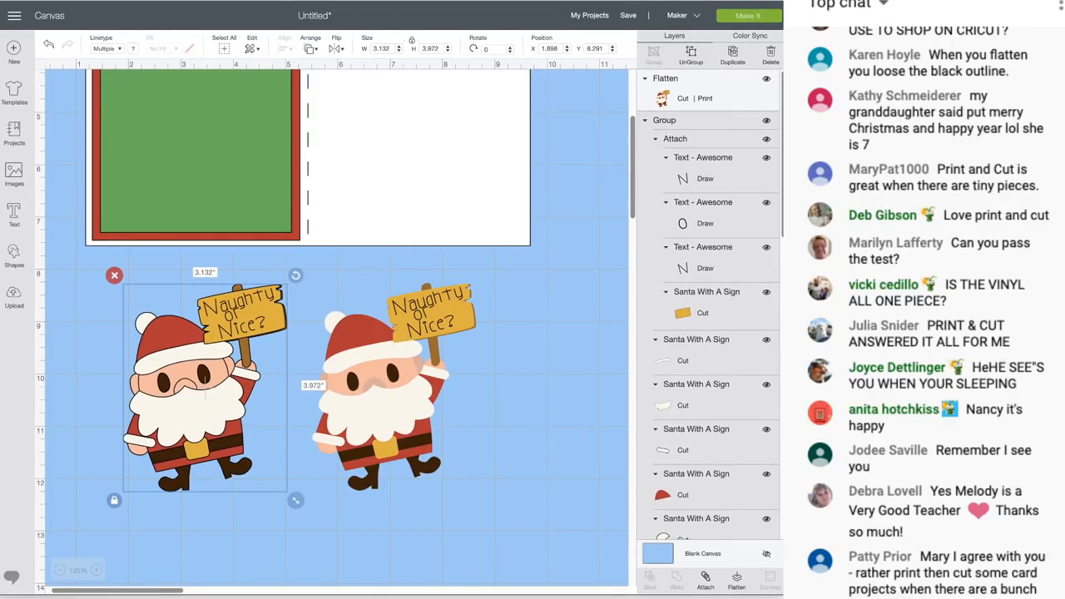
Step: Add a text object reading "It's Not Naughty if Santa does not find out" in the Awesome writing font
left_click(15, 218)
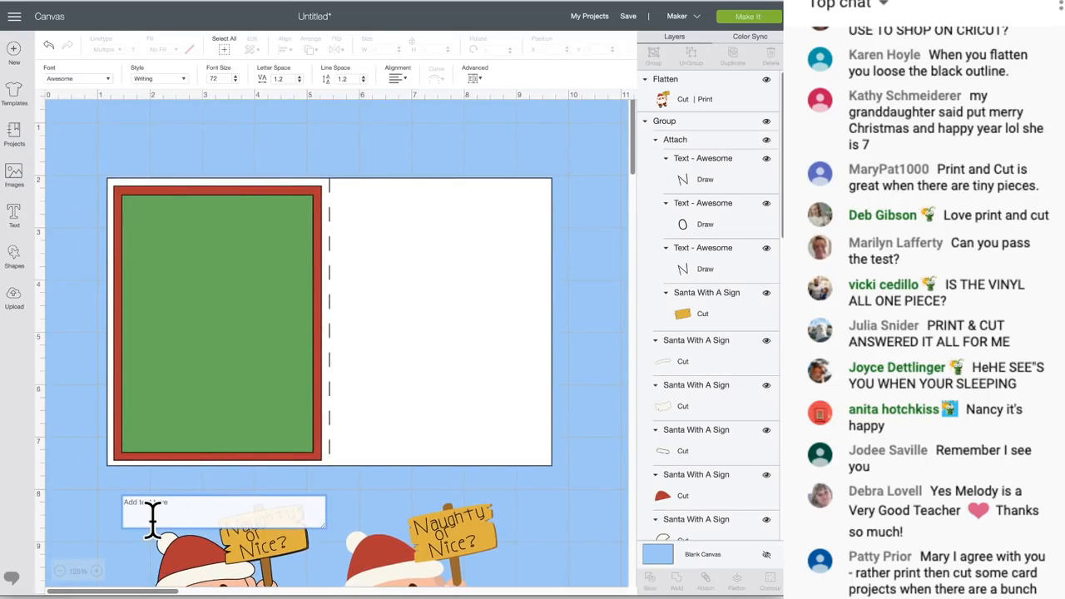
type("It's N")
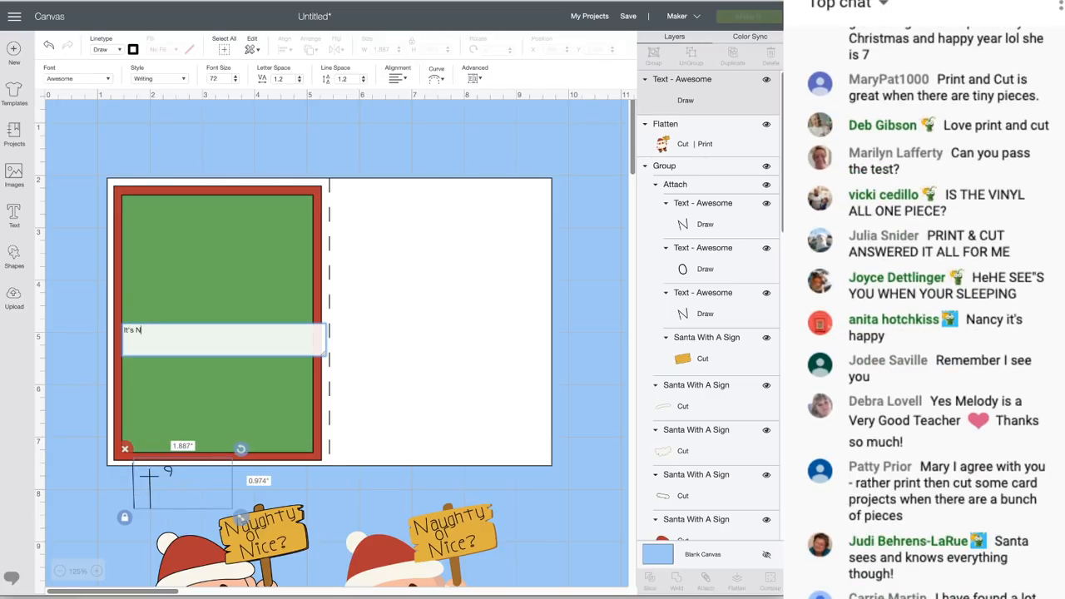
type("ot Naughty if")
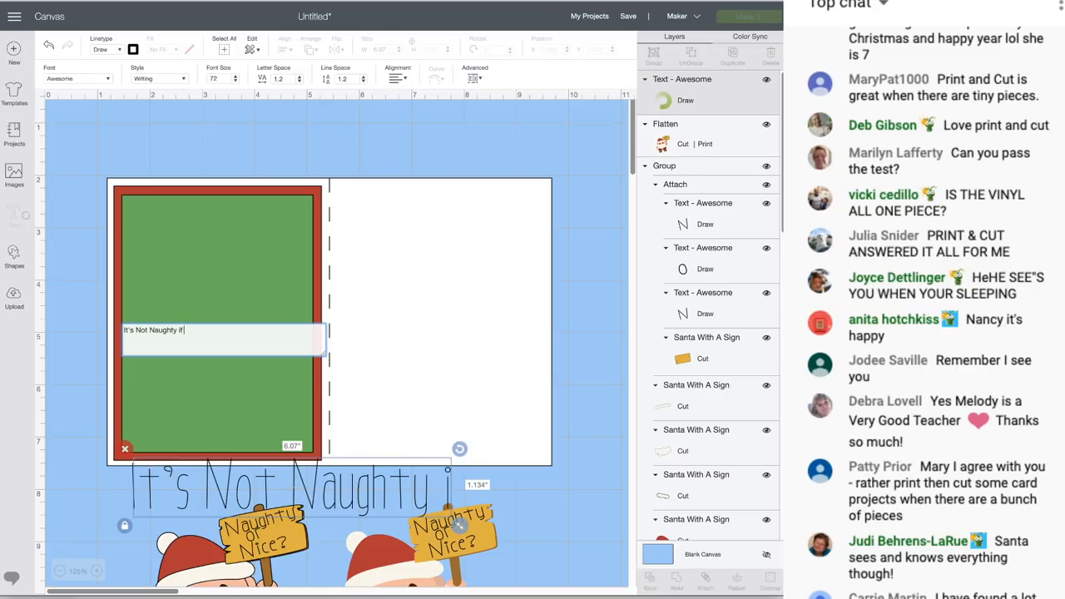
type(" Santa")
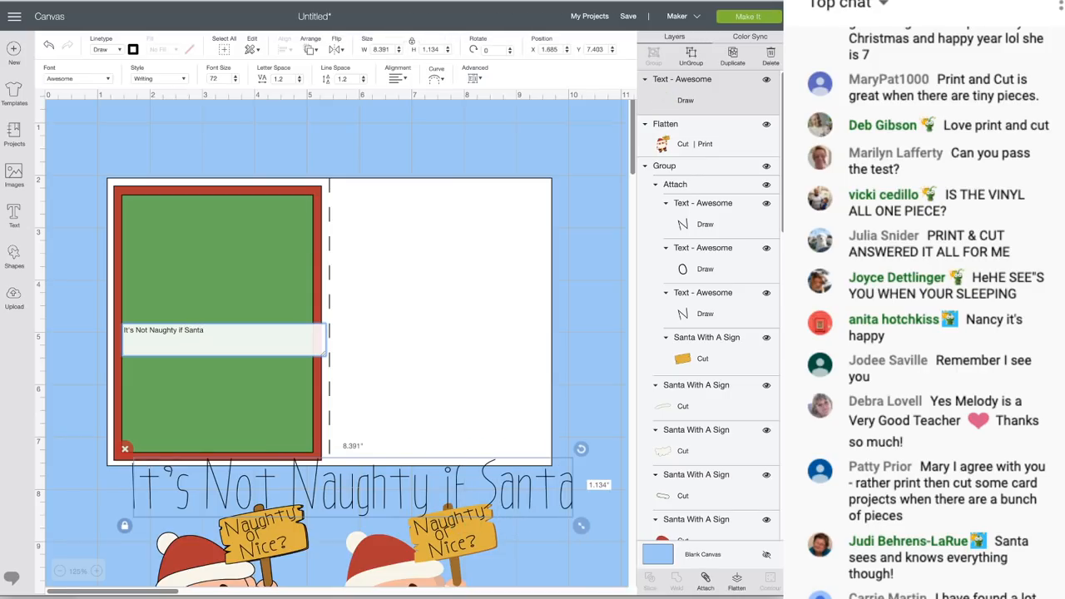
type(" does")
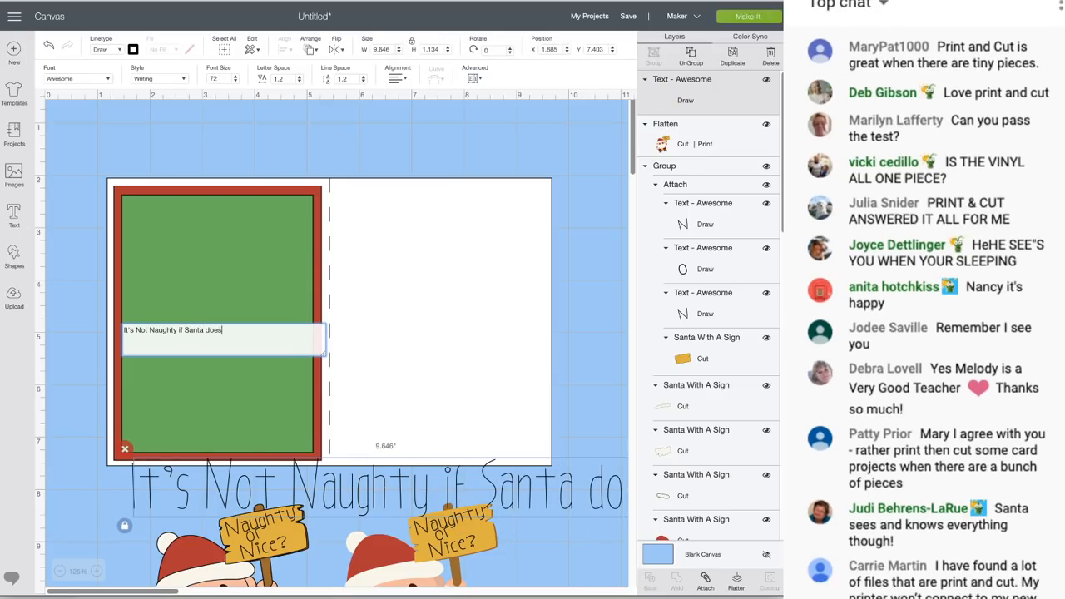
type(" not f")
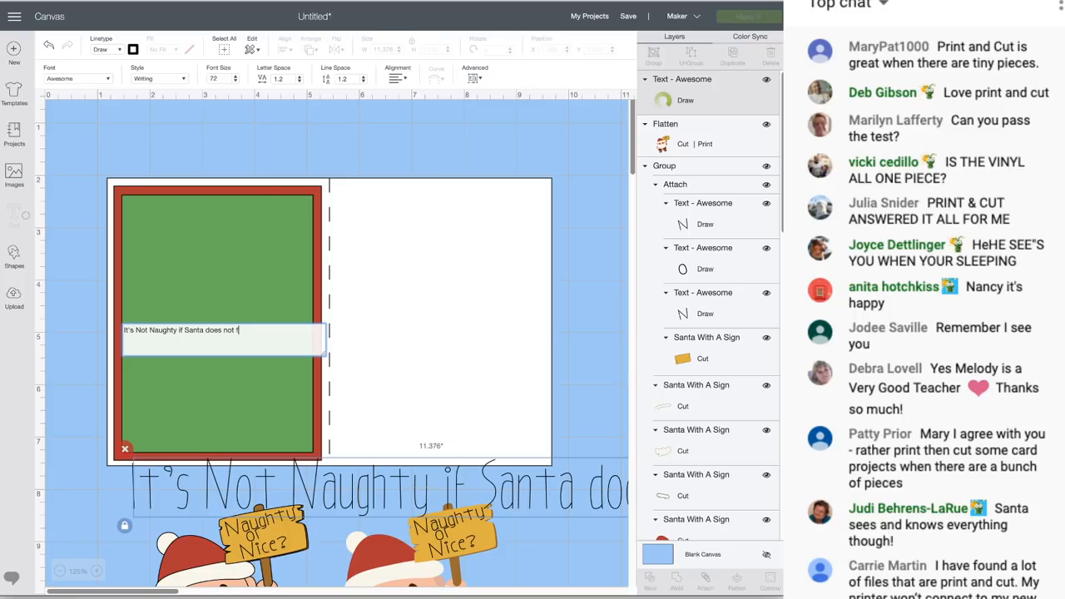
type("ind out")
key("Return")
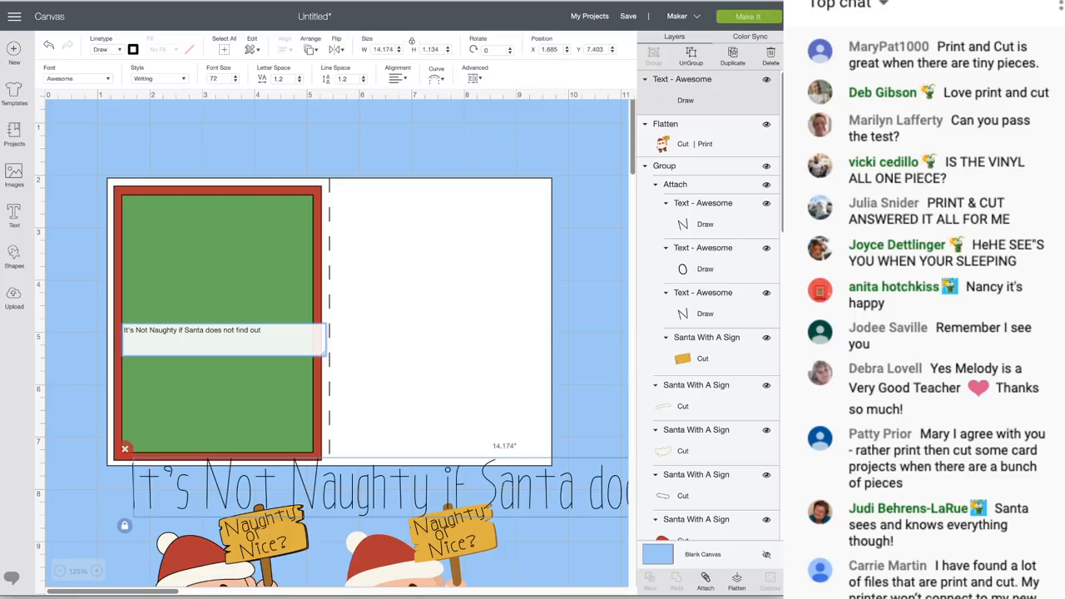
Step: Move the new sentence up over the middle of the card, at about X 1.05, Y 4.47
left_click(347, 495)
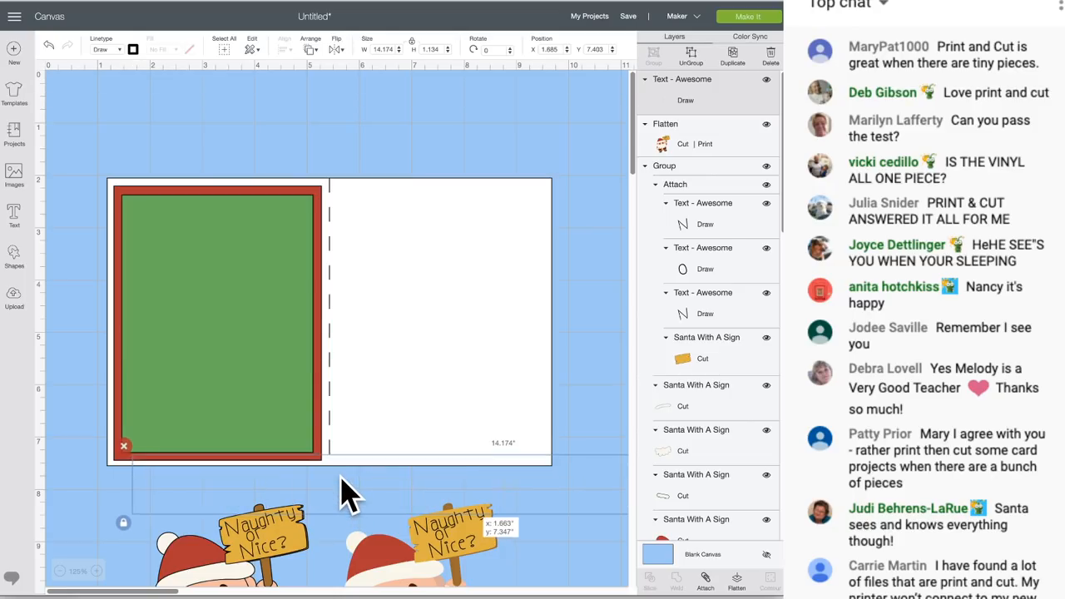
left_click(333, 375, "shift")
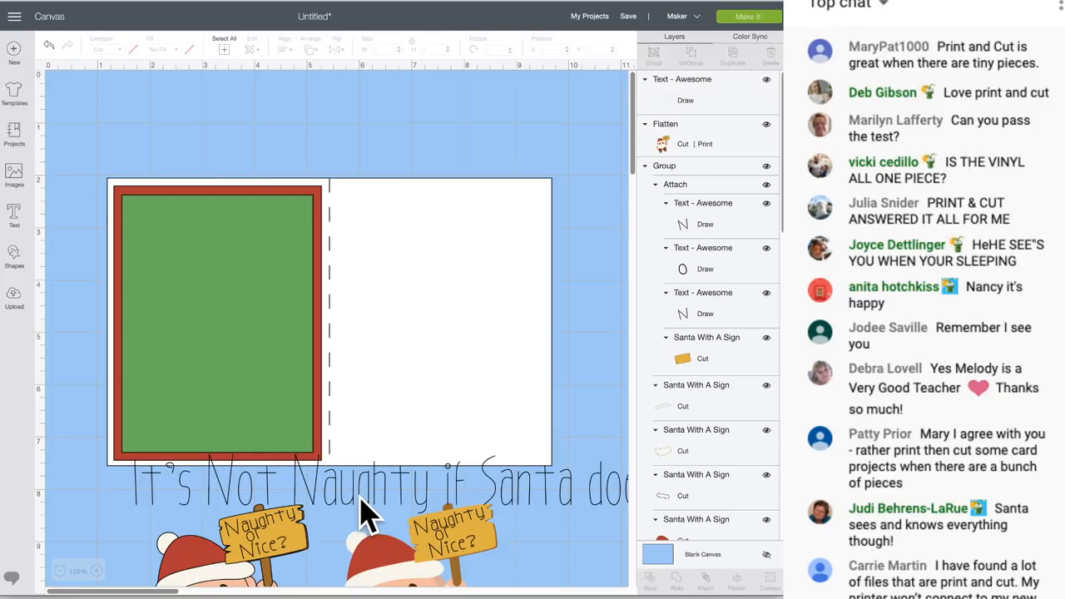
left_click_drag(353, 491, 337, 400)
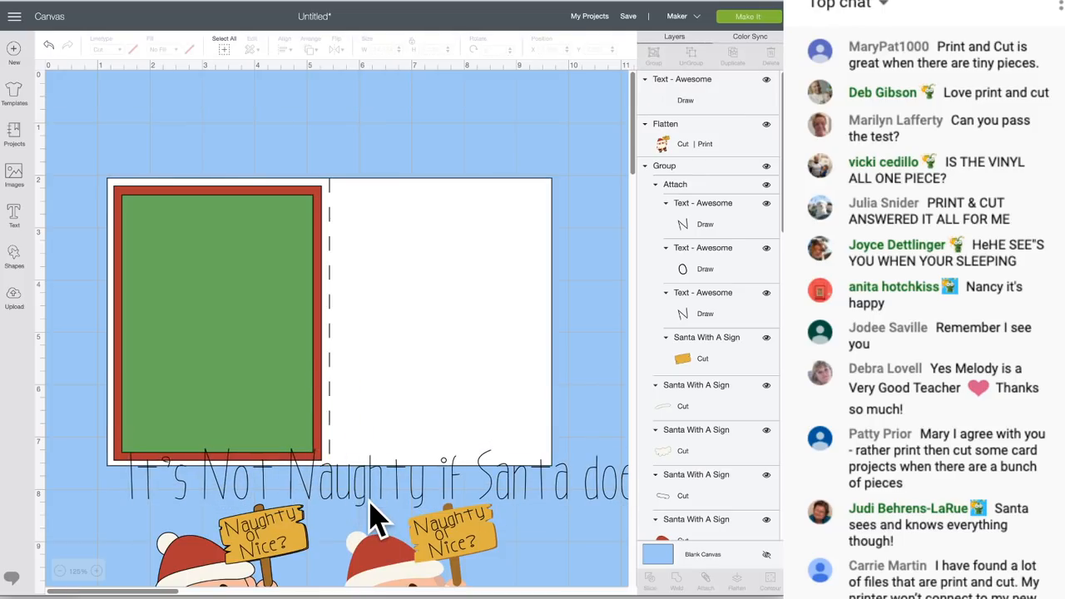
left_click(376, 499)
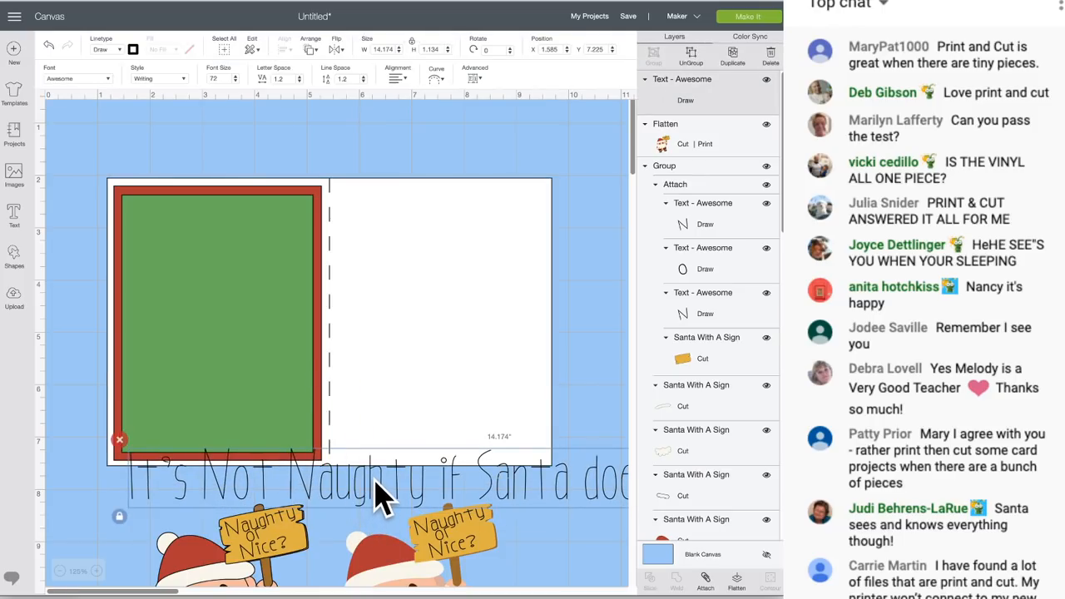
left_click_drag(376, 499, 354, 350)
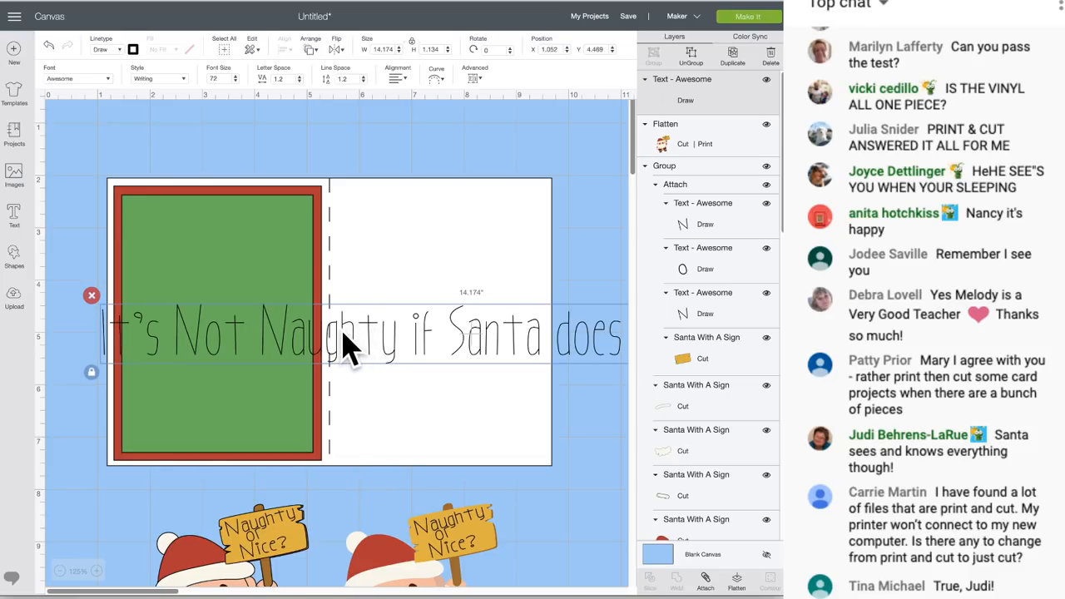
Step: Break the sentence into three lines, "It's Not Naughty", "if Santa does" and "not find out", and center-align them
left_click(338, 328)
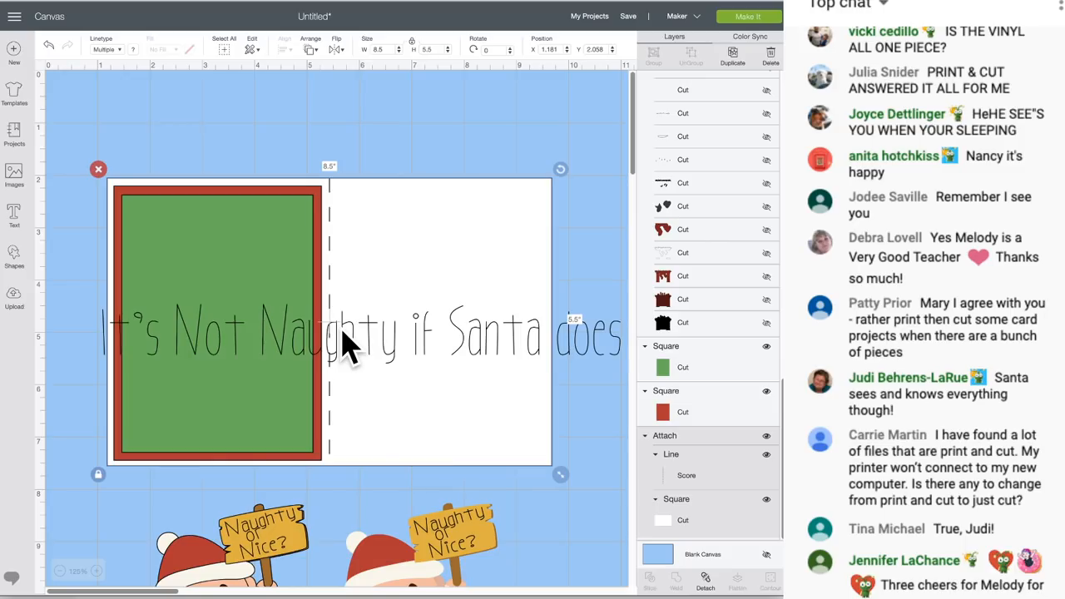
left_click(352, 339)
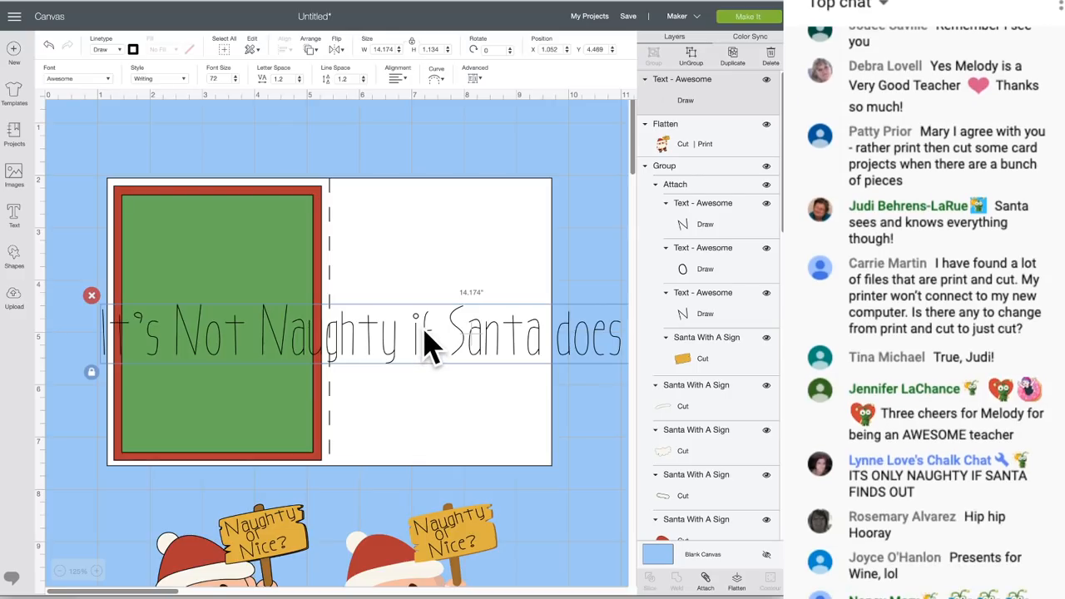
left_click(426, 345)
left_click(427, 345)
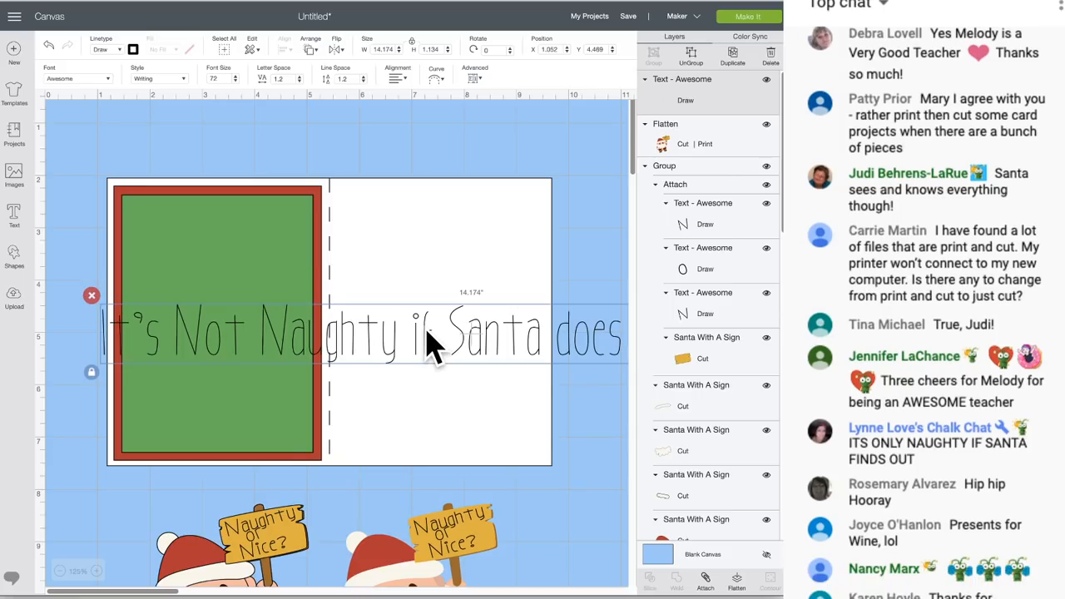
double_click(427, 344)
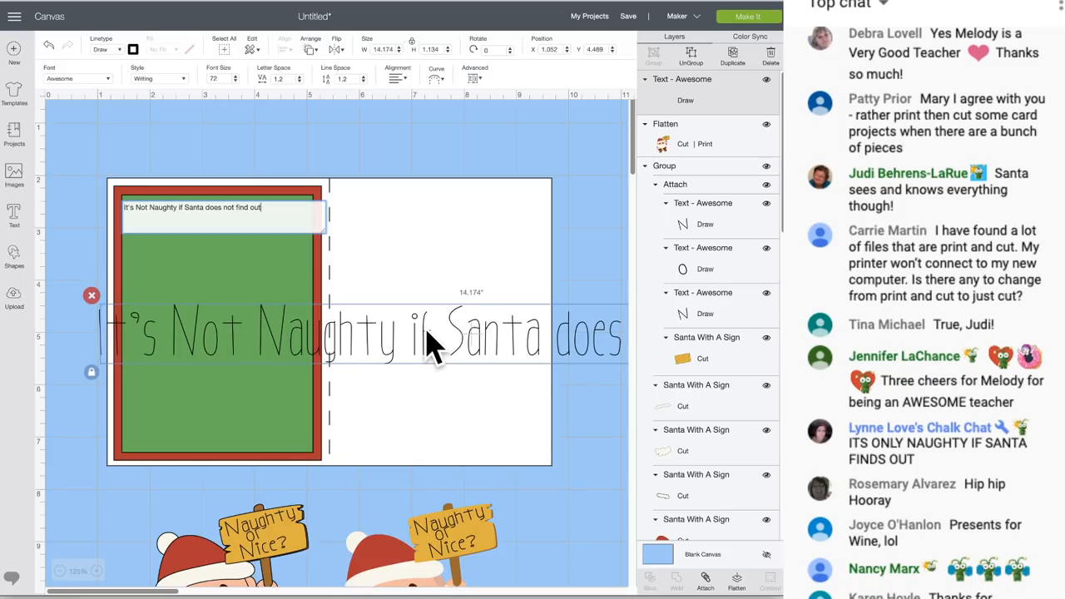
left_click(125, 213)
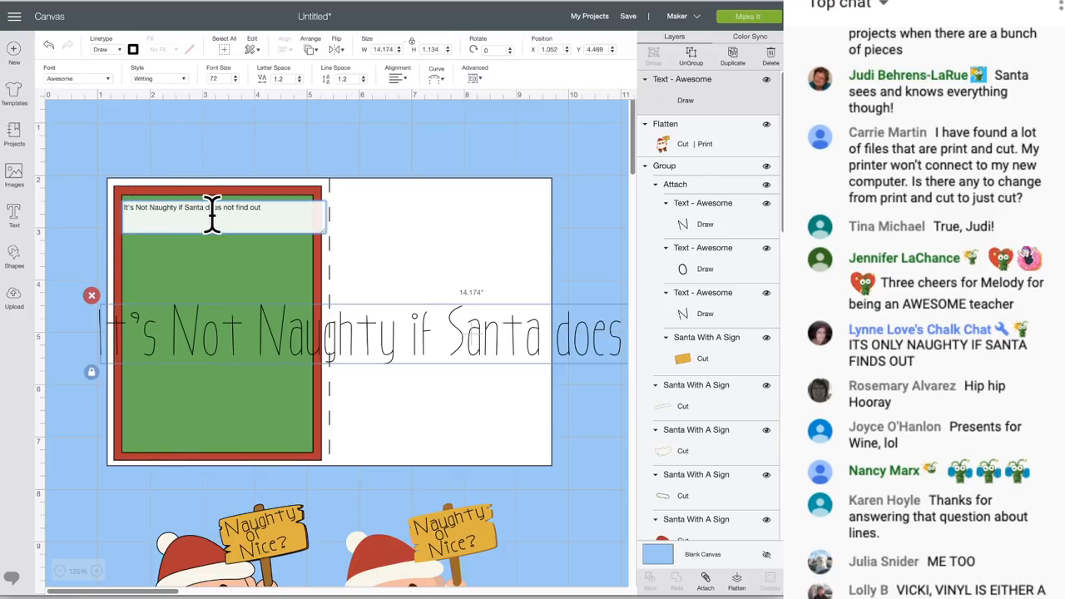
key("Return")
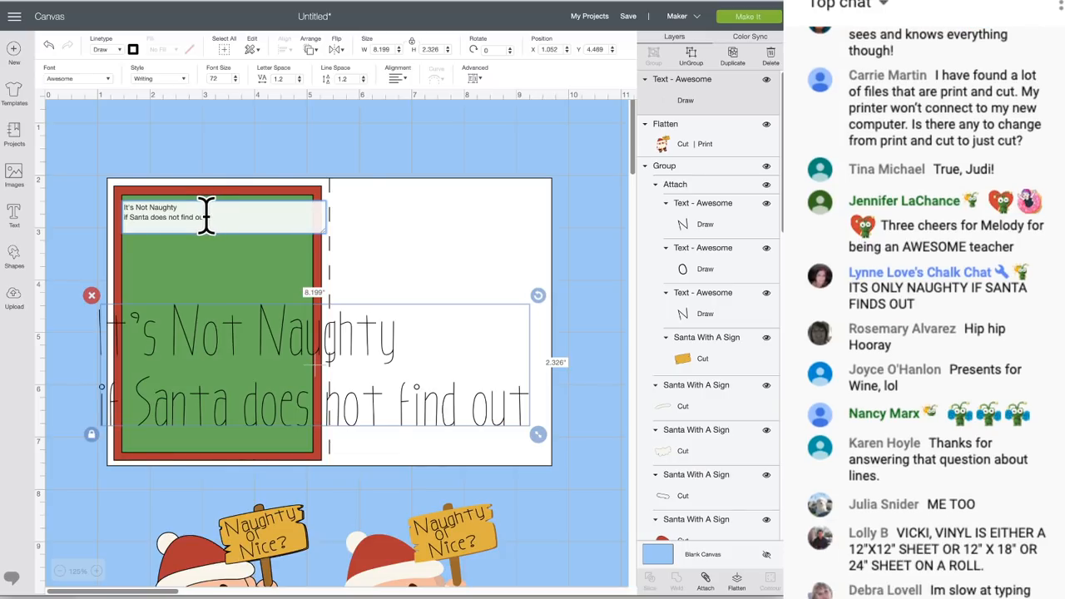
left_click(170, 218)
key("Return")
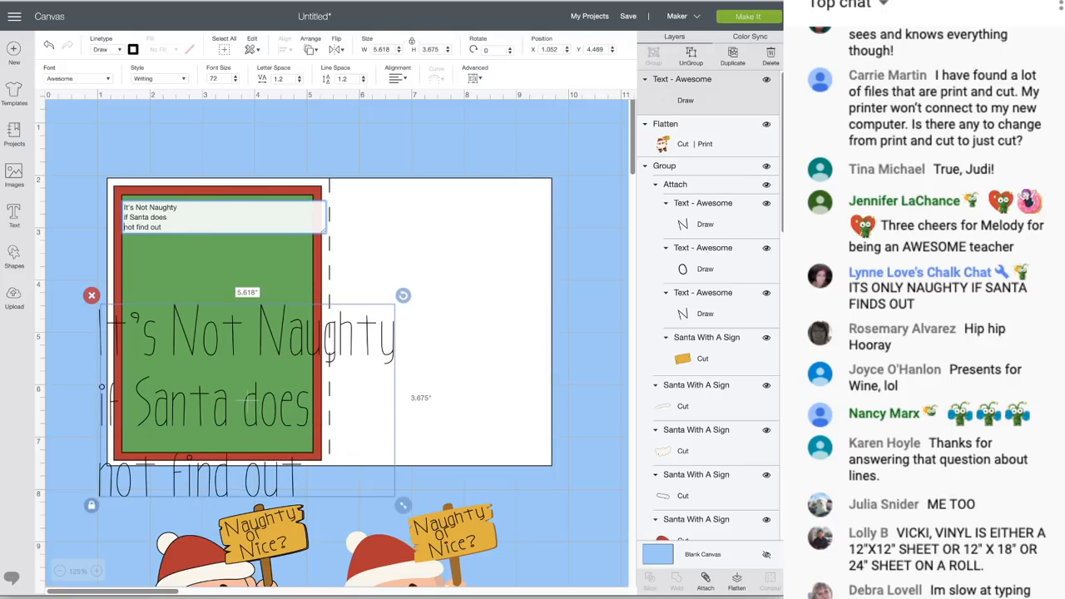
left_click(403, 86)
left_click(445, 123)
Step: Scale the three-line text to about 3.53 × 2.31 in and place it on the card's blank white half, at about X 5.76, Y 3.15
left_click_drag(314, 330, 499, 278)
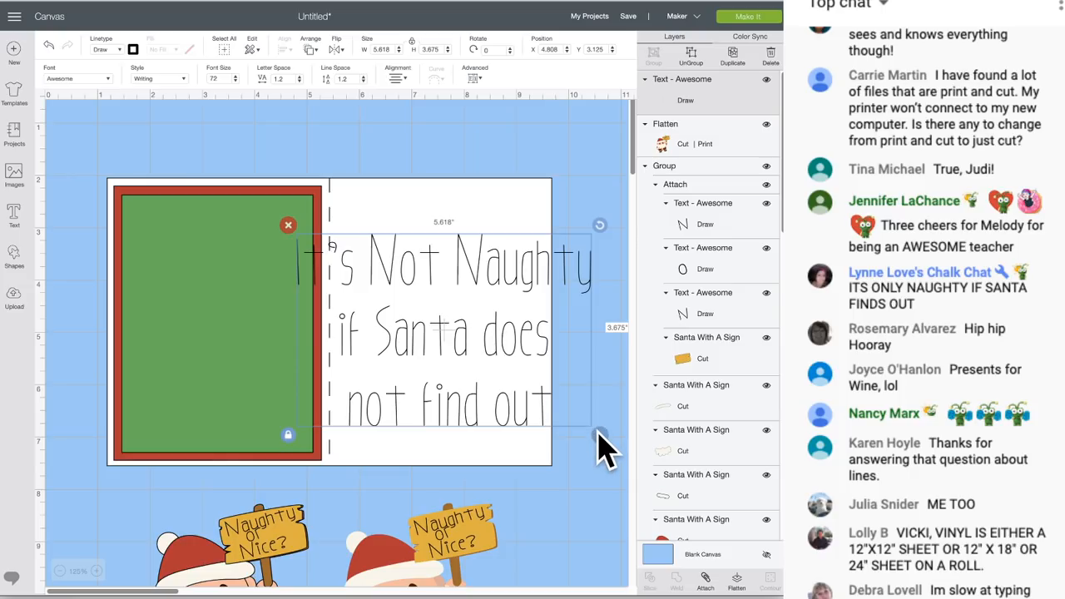
left_click_drag(600, 436, 493, 334)
left_click_drag(385, 261, 434, 266)
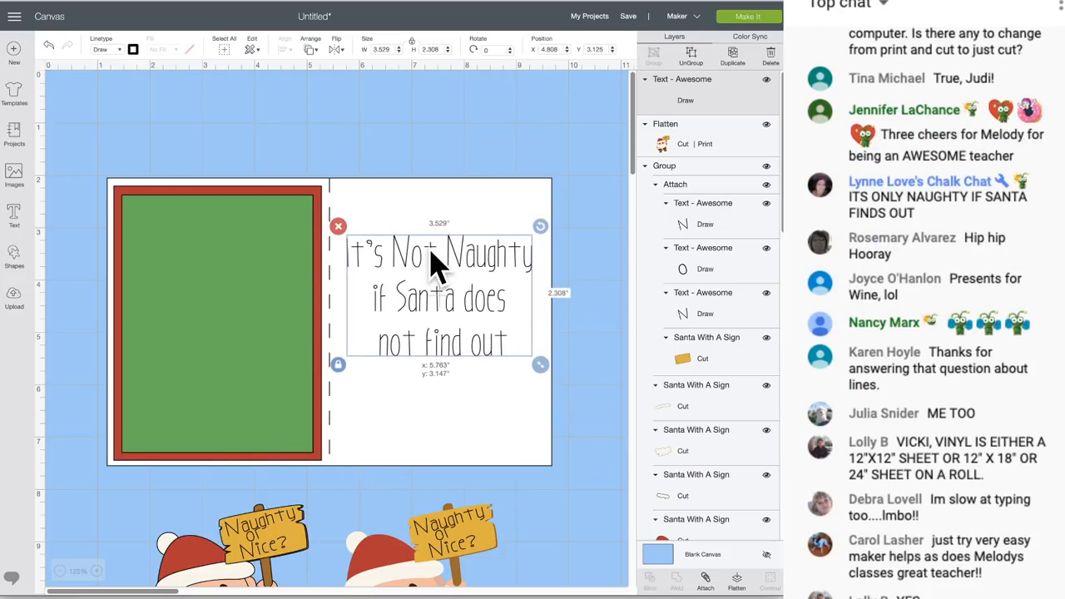
Step: Set the three-line sentence's pen to GG - Glitter Gel (0.8mm) in Red
scroll(452, 320, "right", 3)
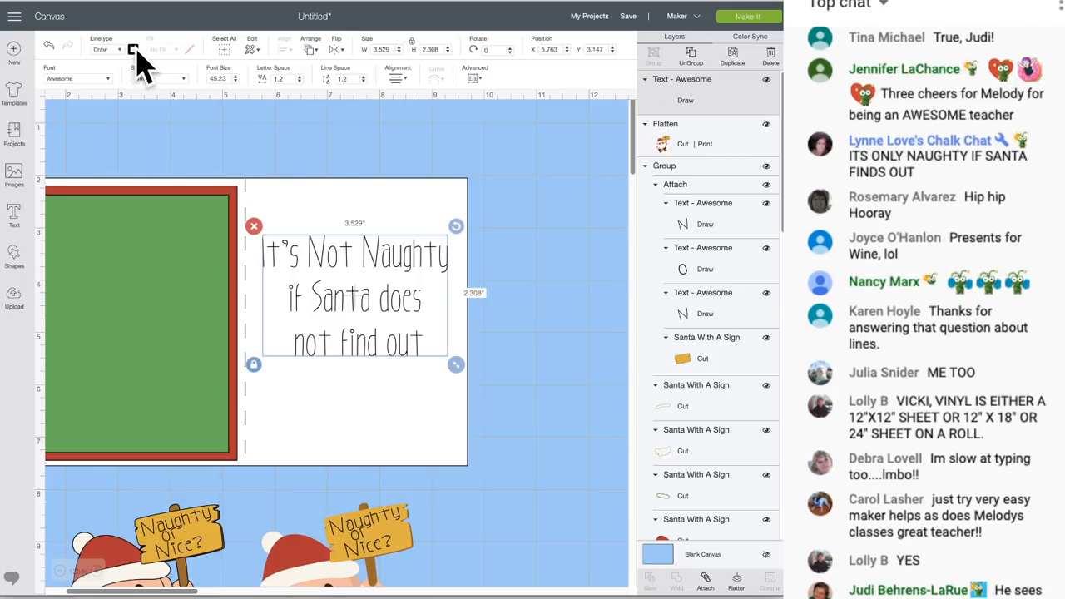
left_click(134, 50)
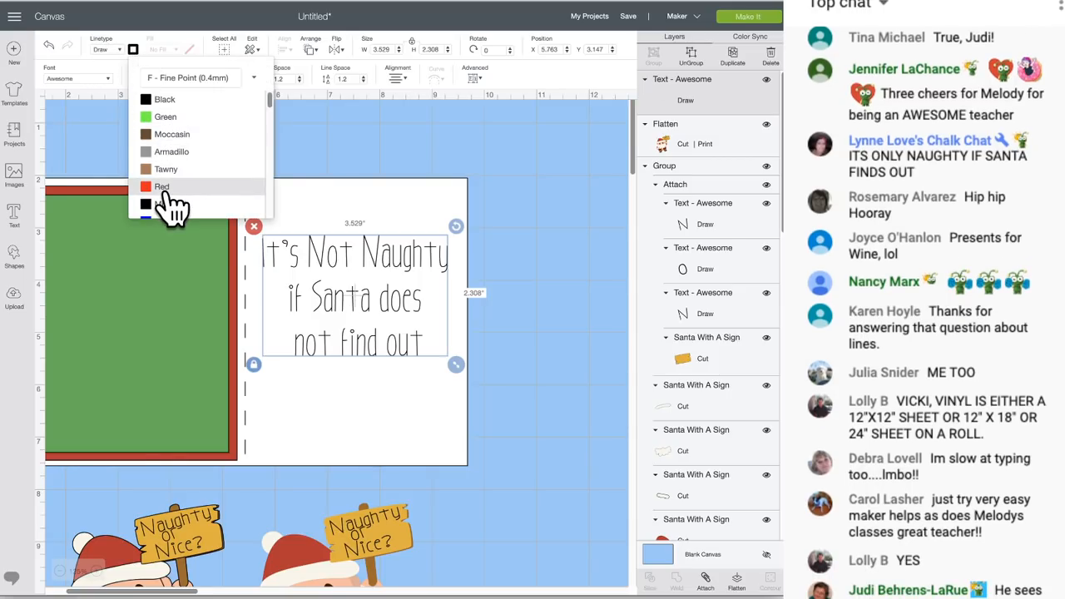
left_click(221, 79)
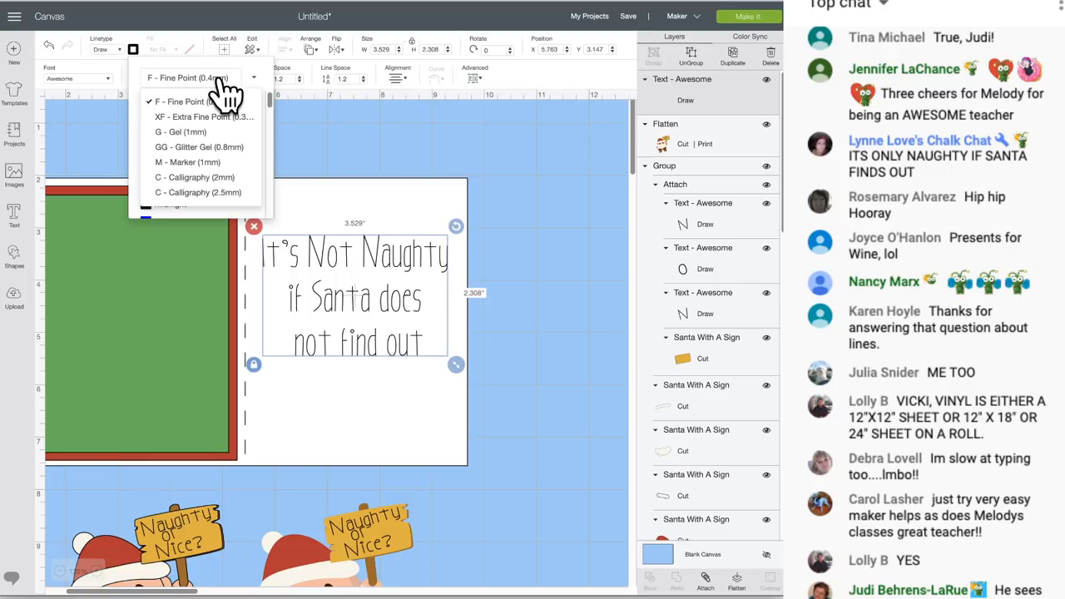
left_click(208, 148)
scroll(216, 162, "down", 8)
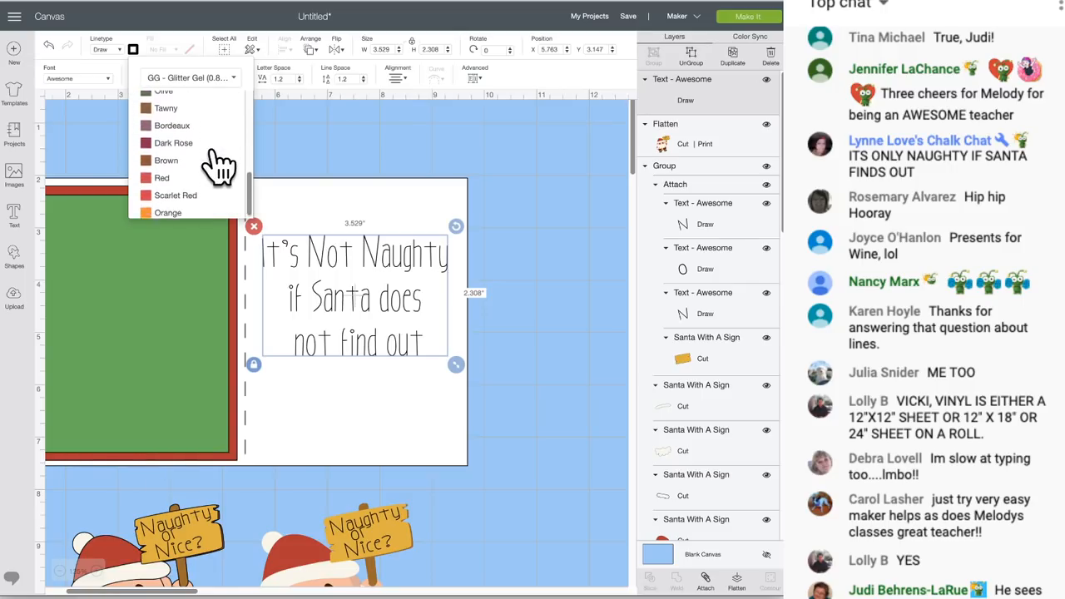
left_click(152, 176)
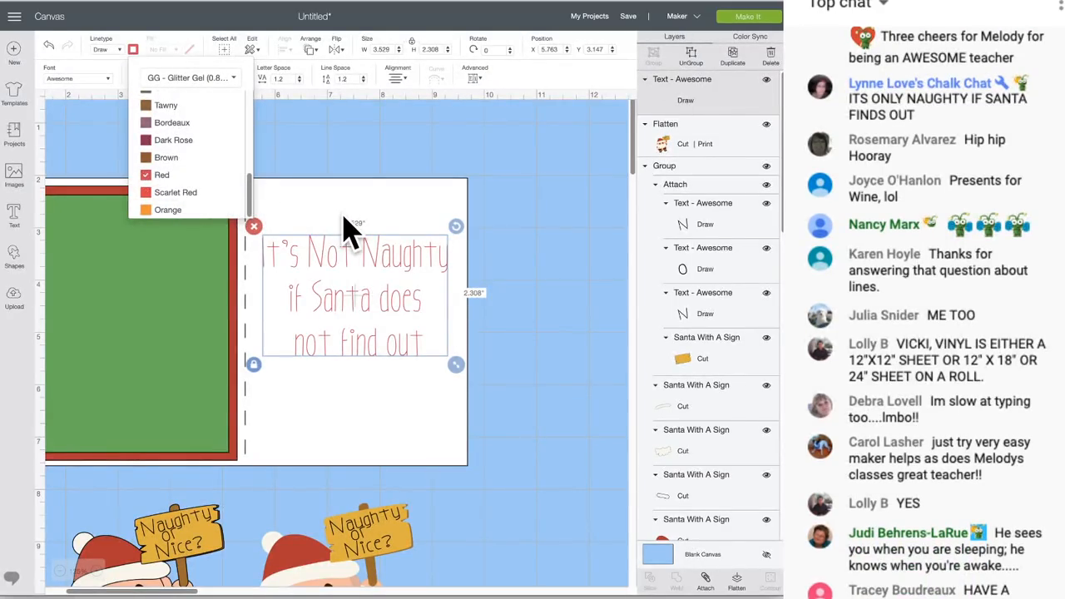
left_click(343, 215)
left_click(344, 255)
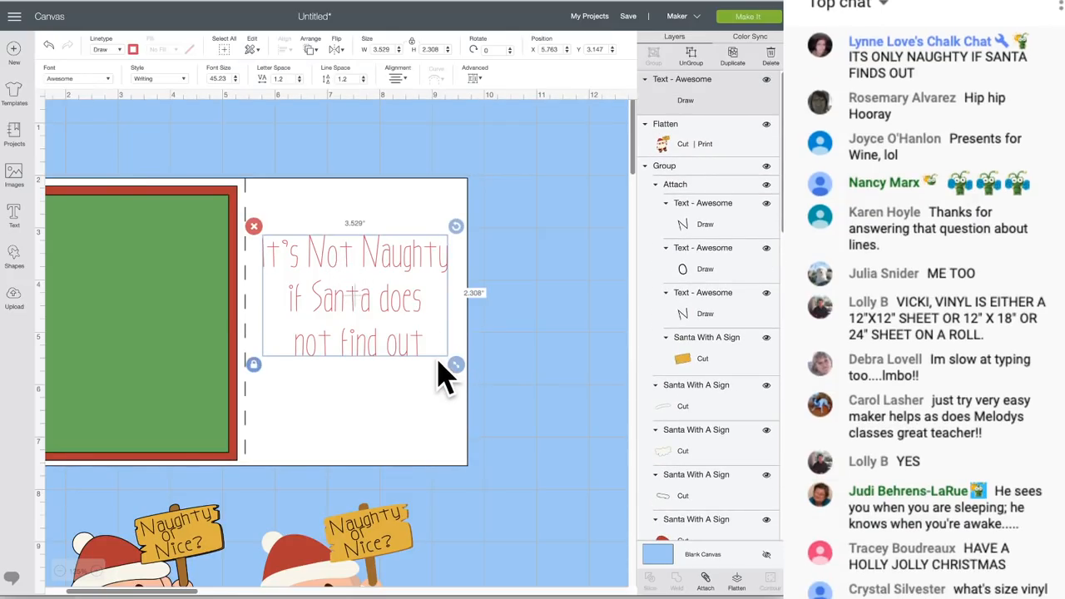
Step: Hide the flattened Santa and move the layered Santa onto the card's green panel, at about X 1.59, Y 2.90
left_click(379, 549)
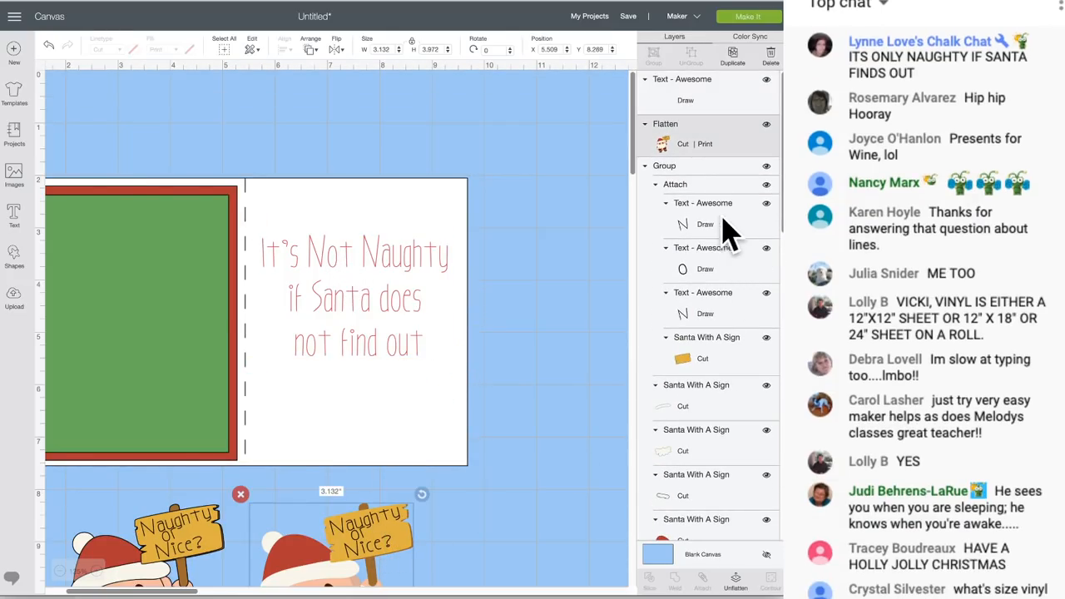
left_click(766, 125)
left_click_drag(208, 493, 169, 255)
left_click(528, 284)
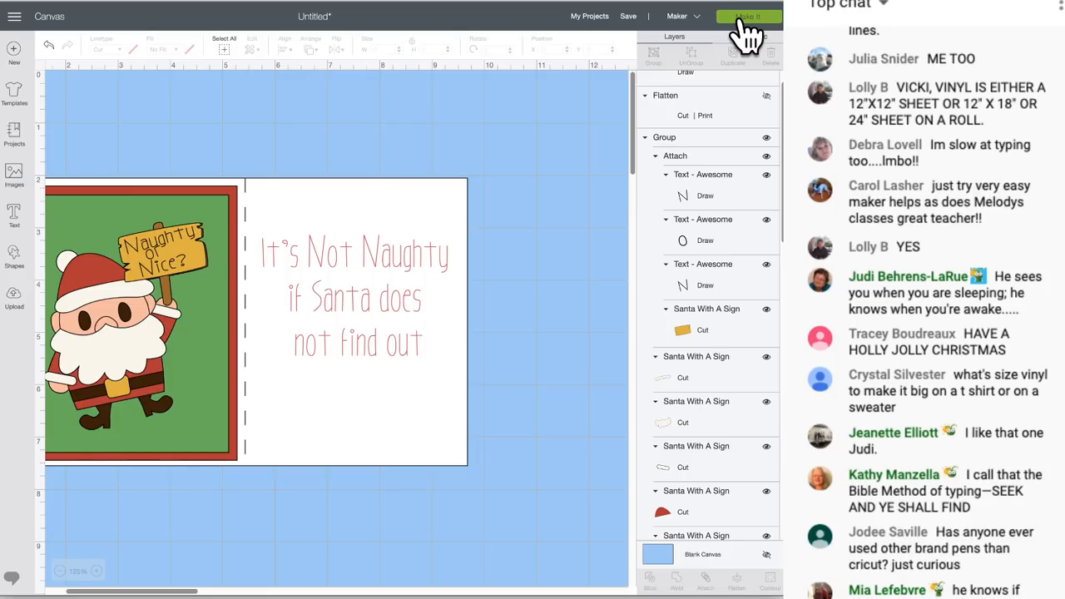
Step: Preview the project's mats, checking where the sentence and the scored card base are placed, and return to the canvas
left_click(739, 21)
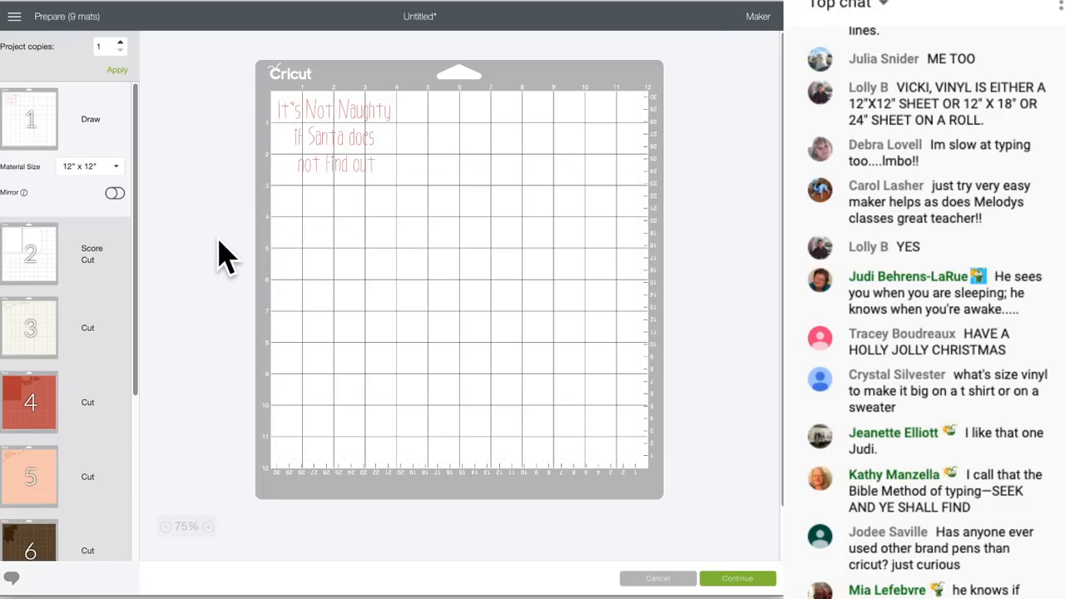
left_click(26, 266)
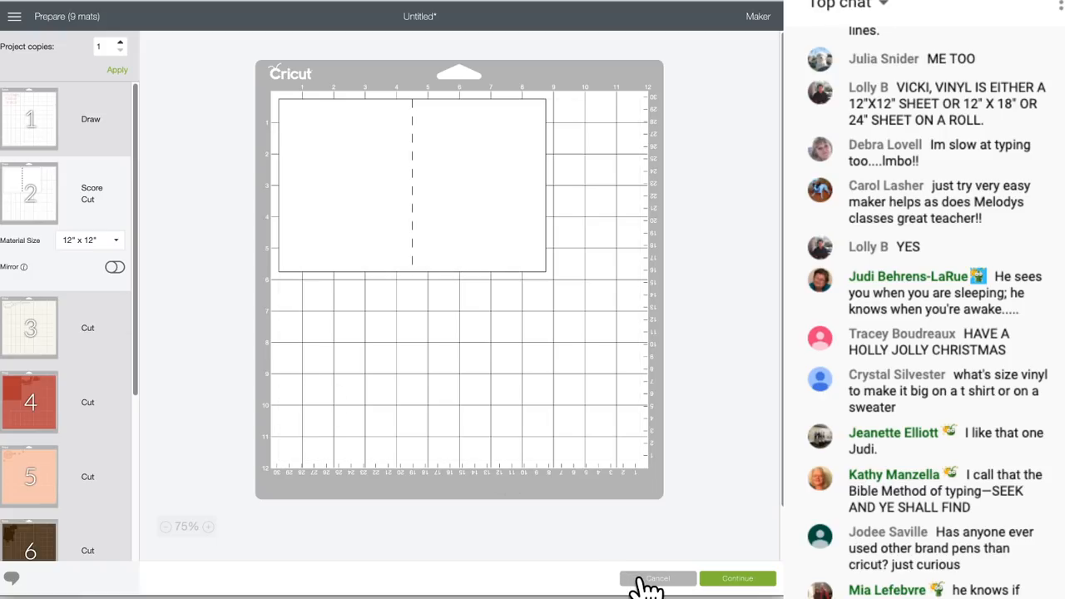
left_click(642, 581)
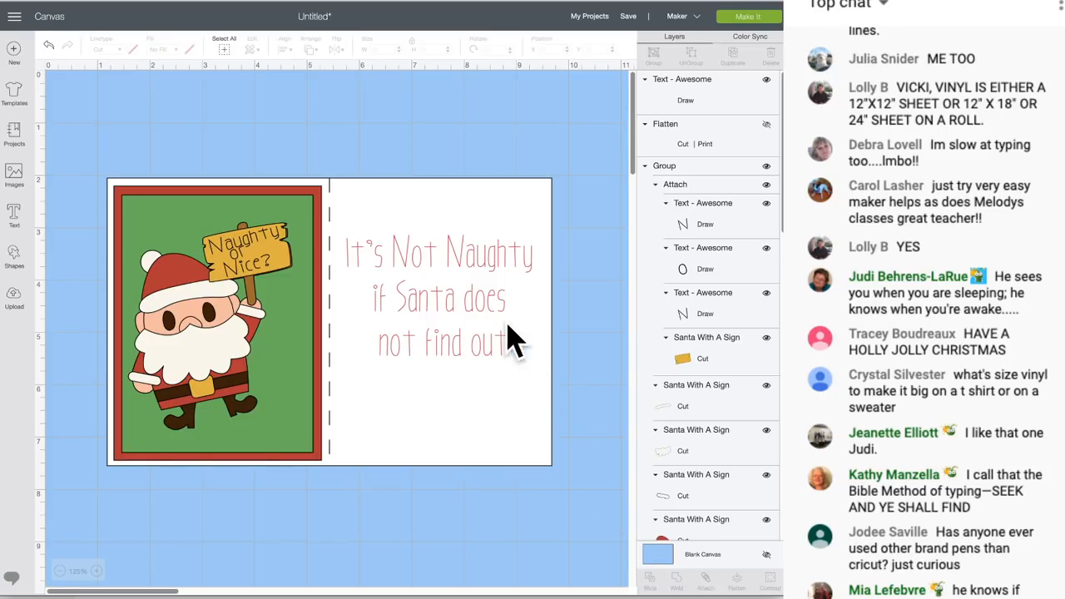
Step: Attach the red three-line sentence to the white scored card base
left_click(441, 265)
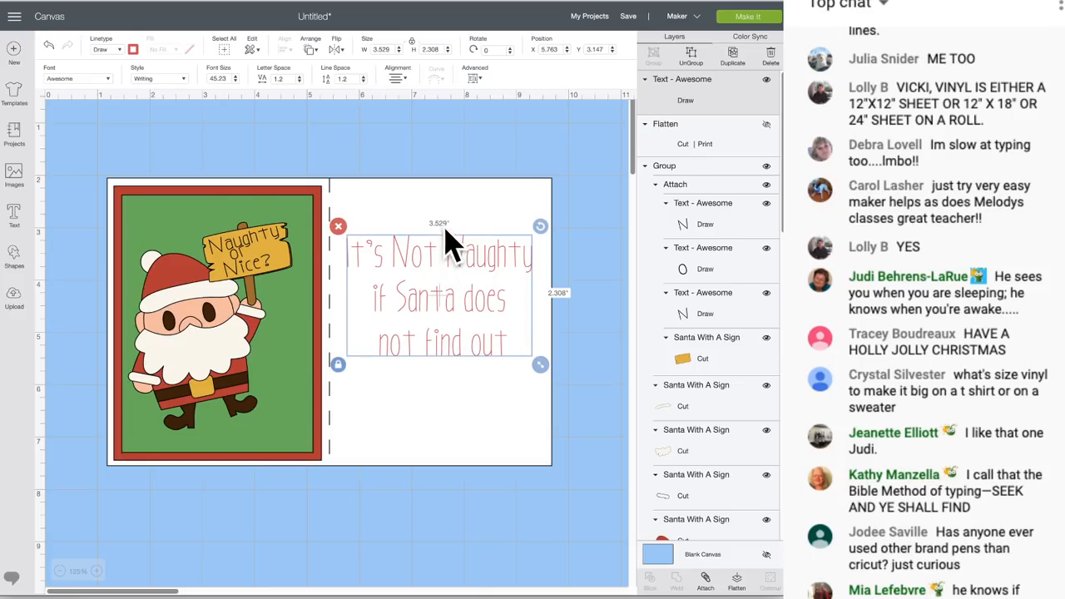
key("ctrl+a")
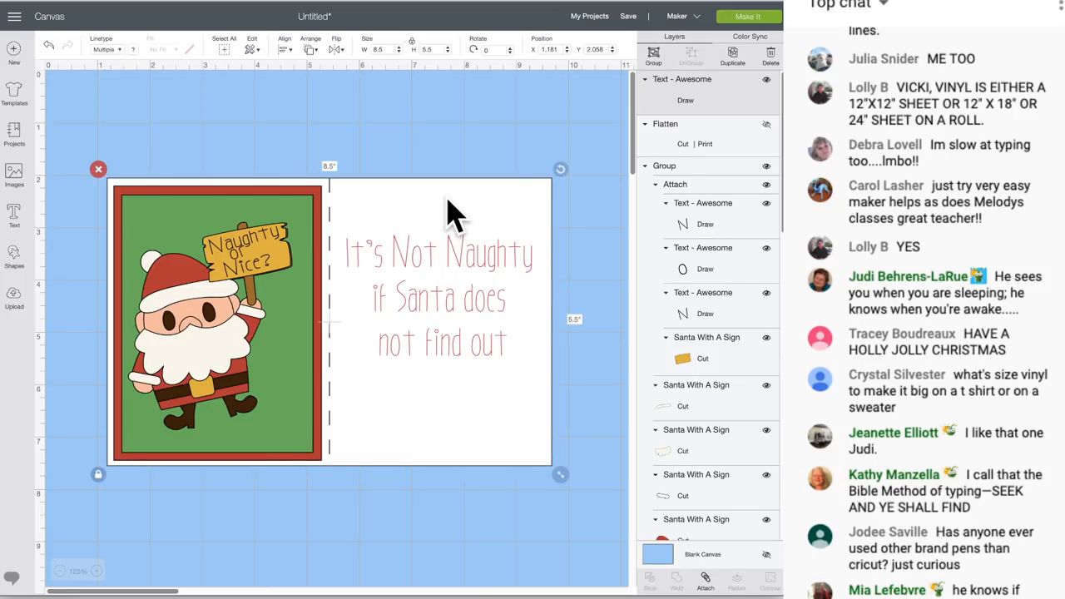
left_click(447, 166)
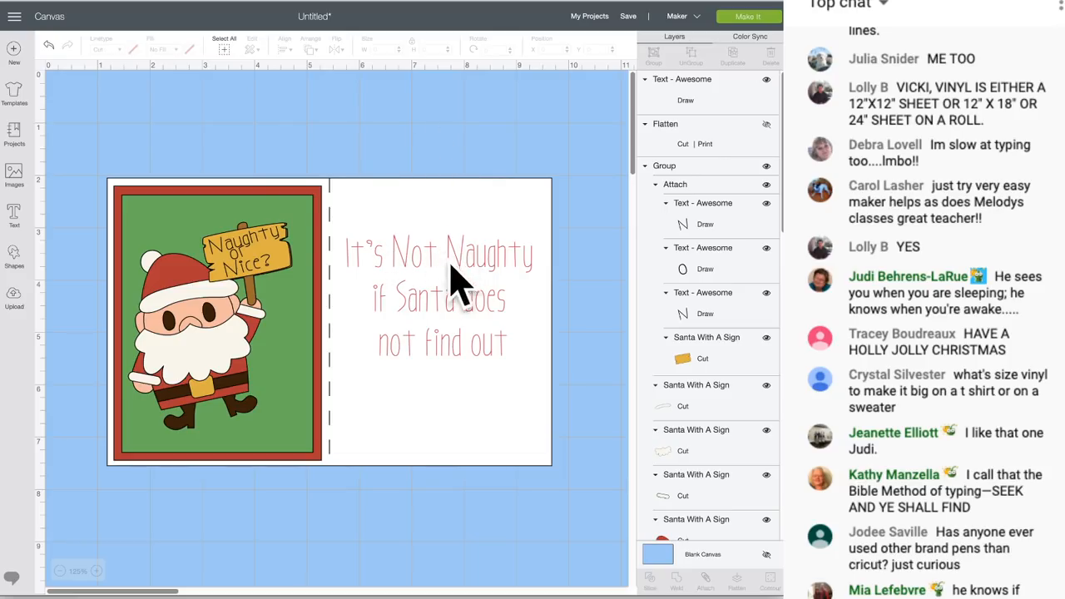
left_click_drag(409, 125, 479, 384)
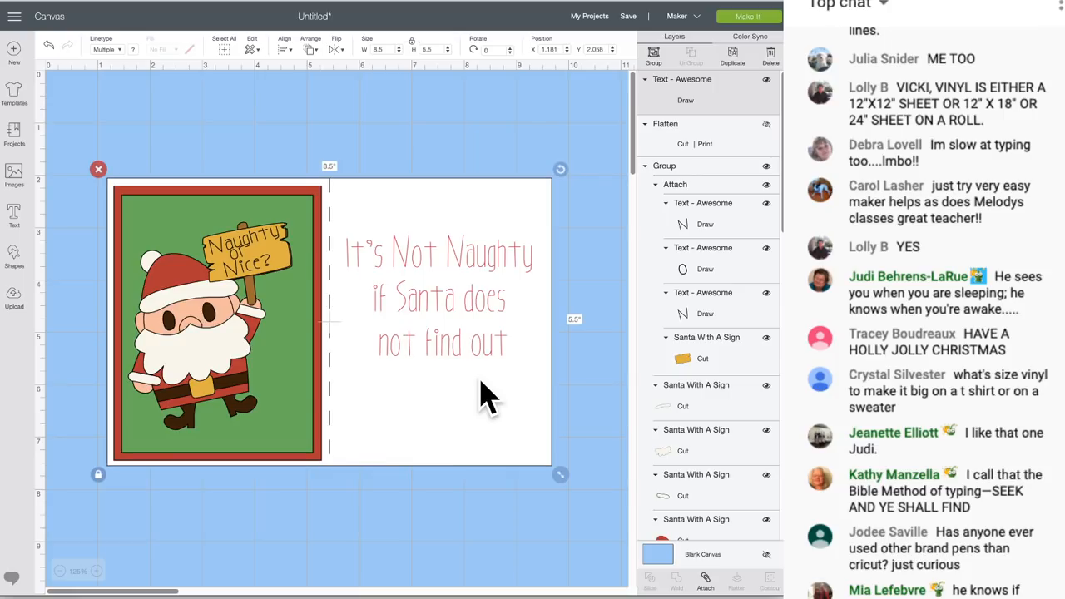
left_click(705, 580)
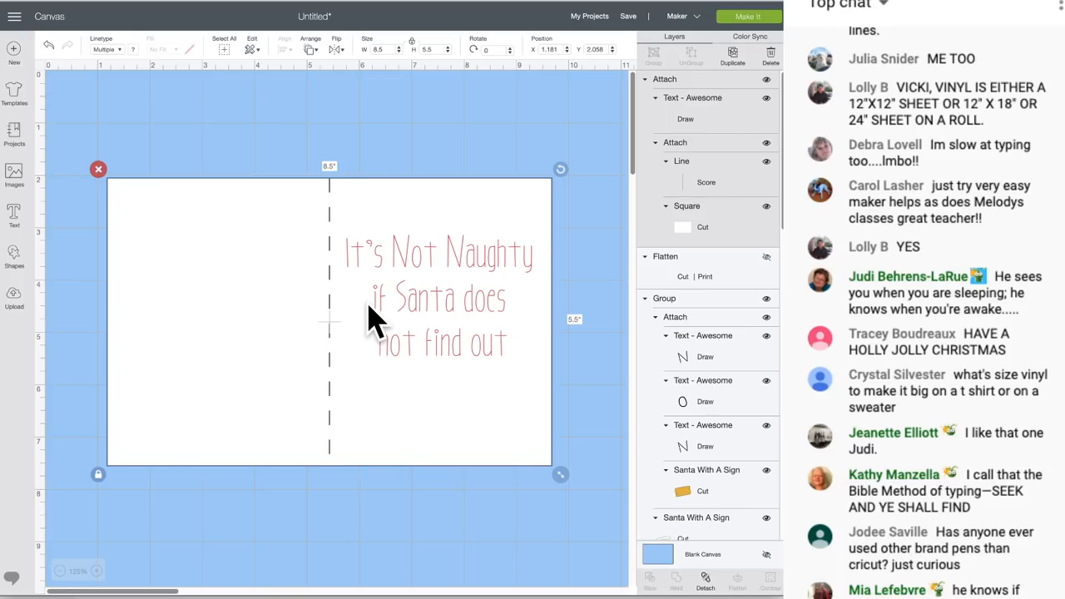
Step: Send the attached card base to the back, behind the Santa and the colored panels
left_click(310, 50)
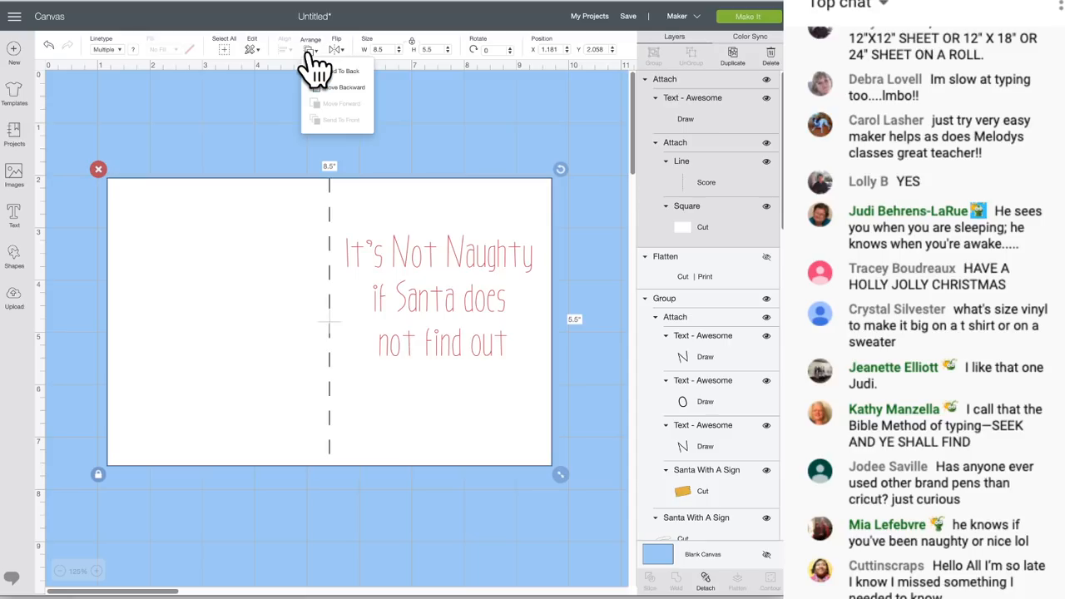
left_click(331, 73)
left_click(264, 108)
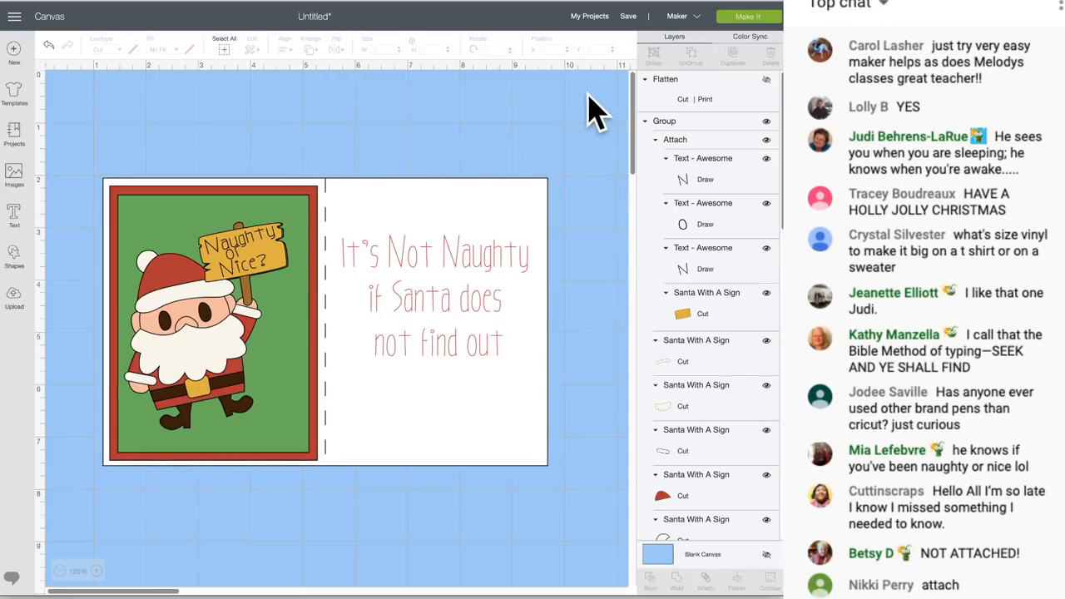
Step: Review all the mats in the cut preview, from the scored and written card base to the green panel, and return to the canvas
left_click(748, 17)
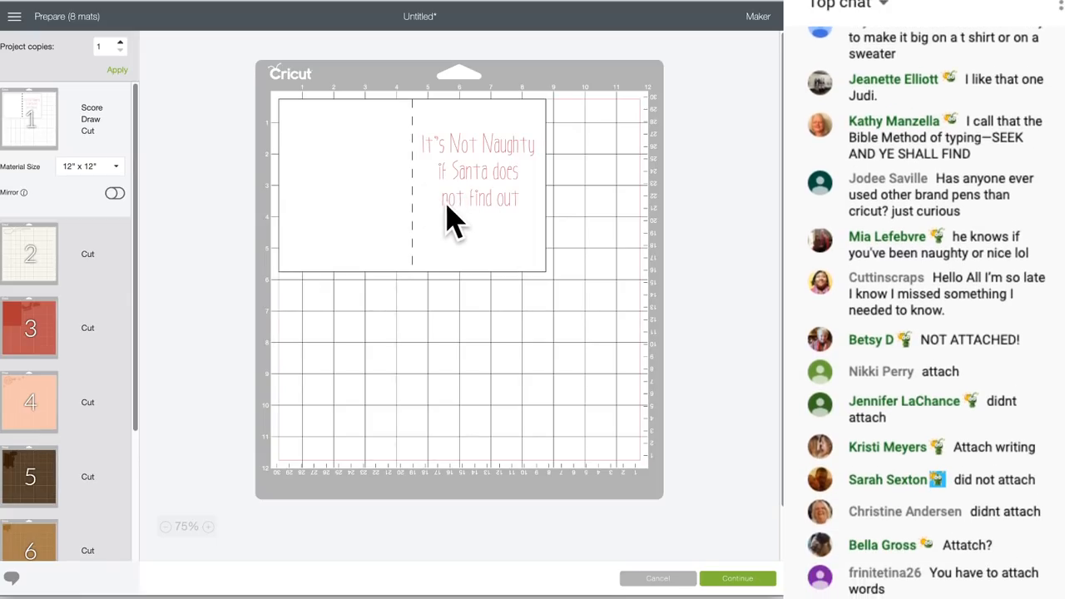
left_click(37, 258)
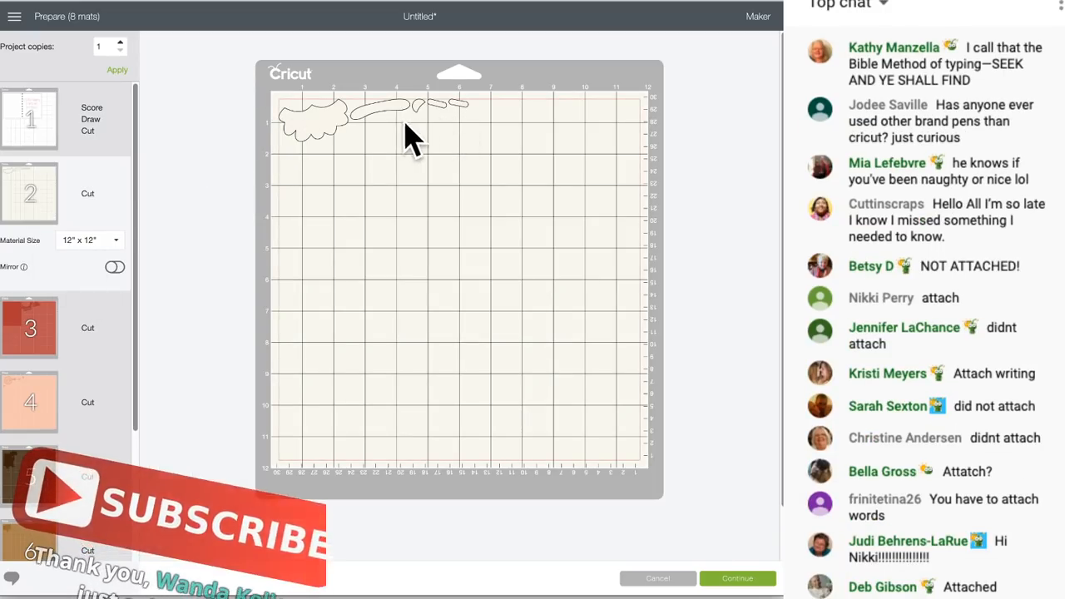
left_click(34, 325)
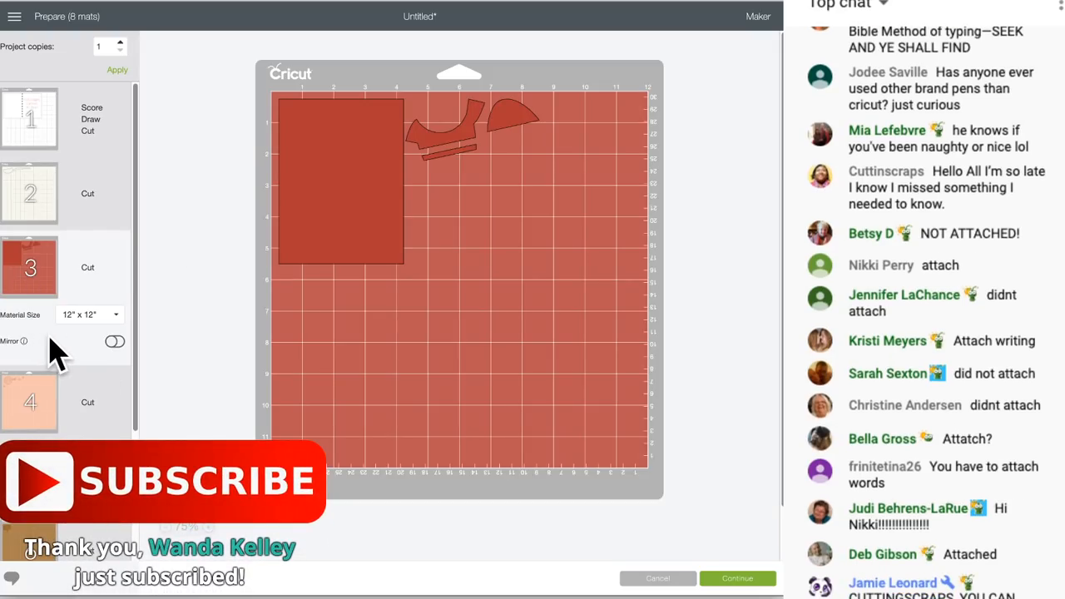
left_click(16, 404)
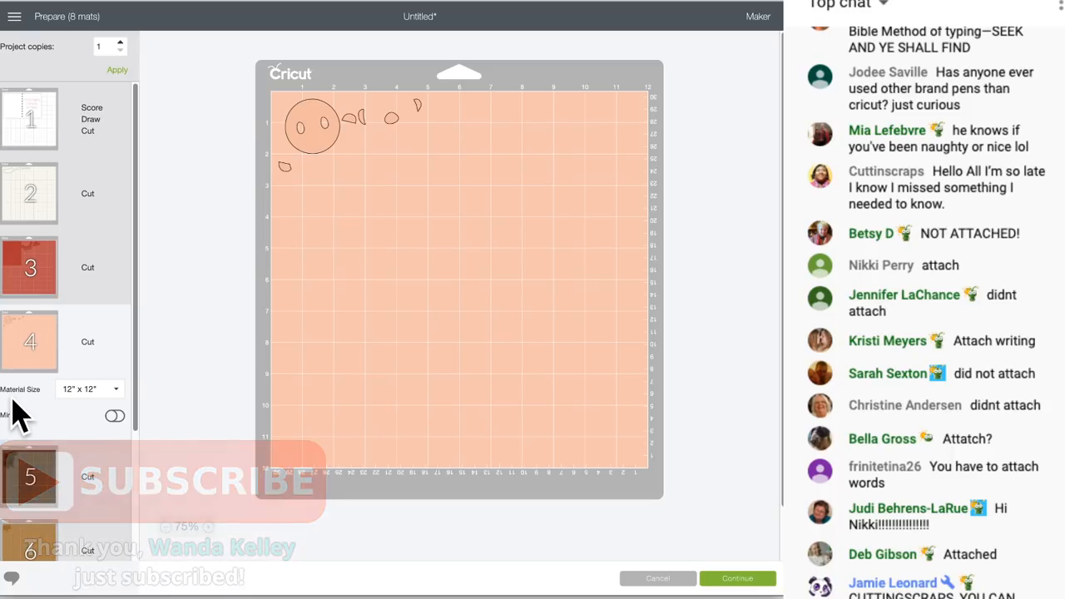
scroll(30, 391, "down", 2)
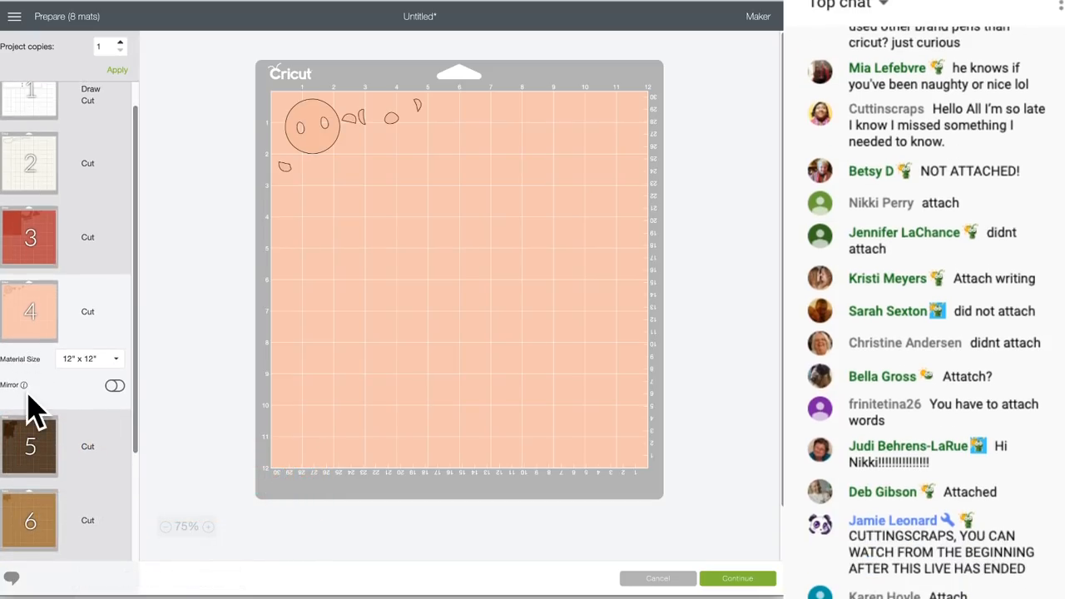
scroll(29, 408, "down", 1)
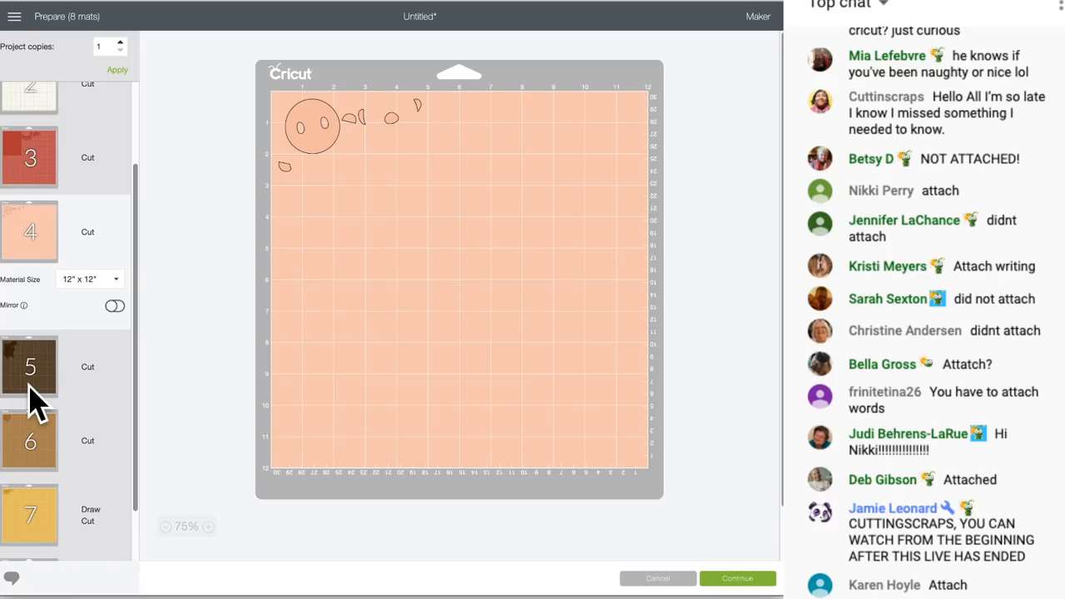
left_click(30, 381)
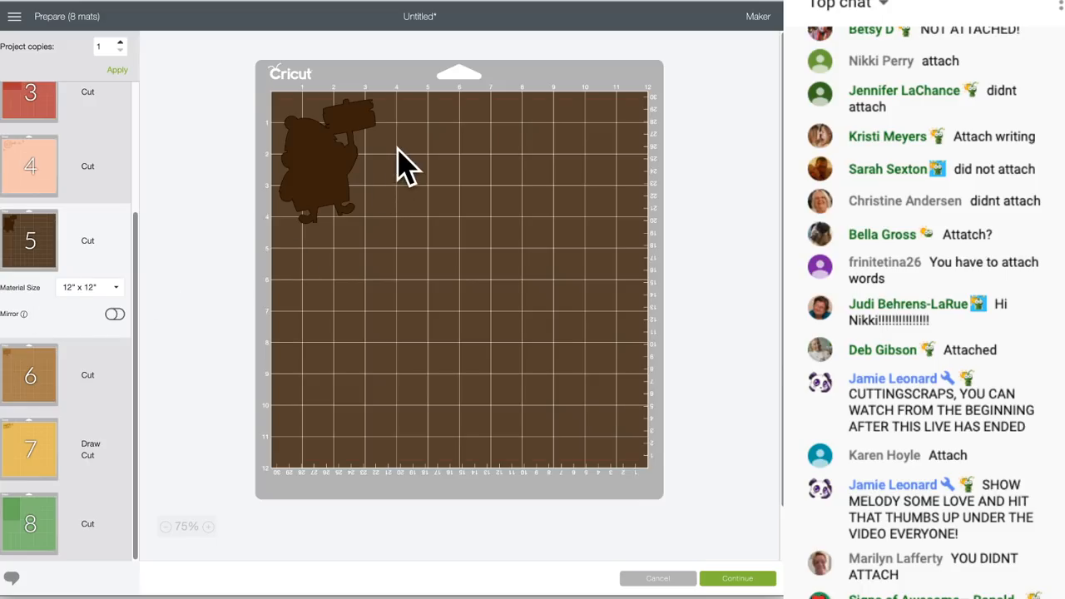
left_click(25, 379)
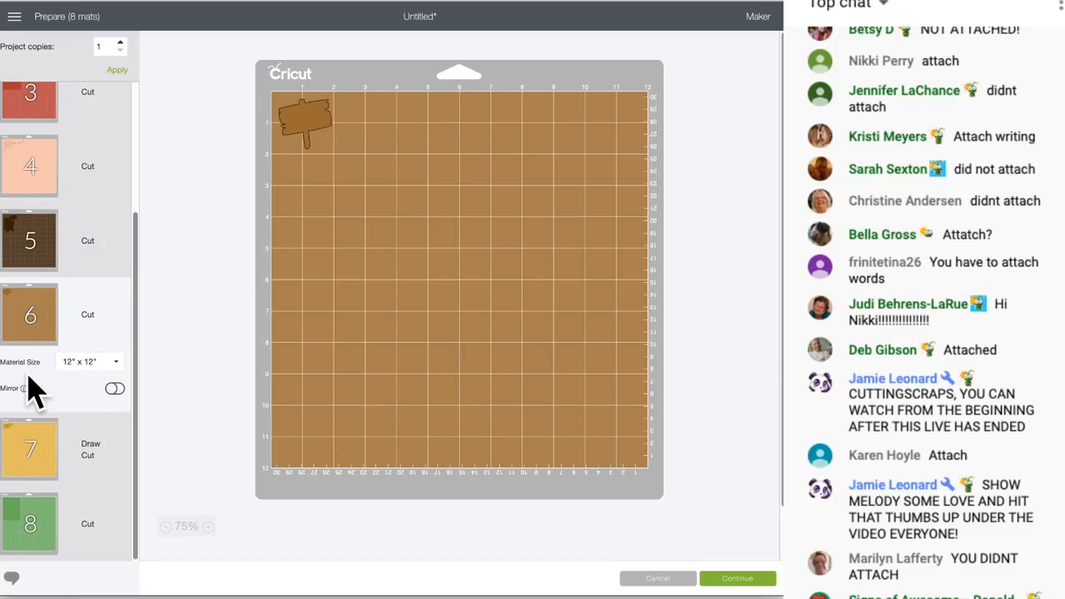
left_click(48, 464)
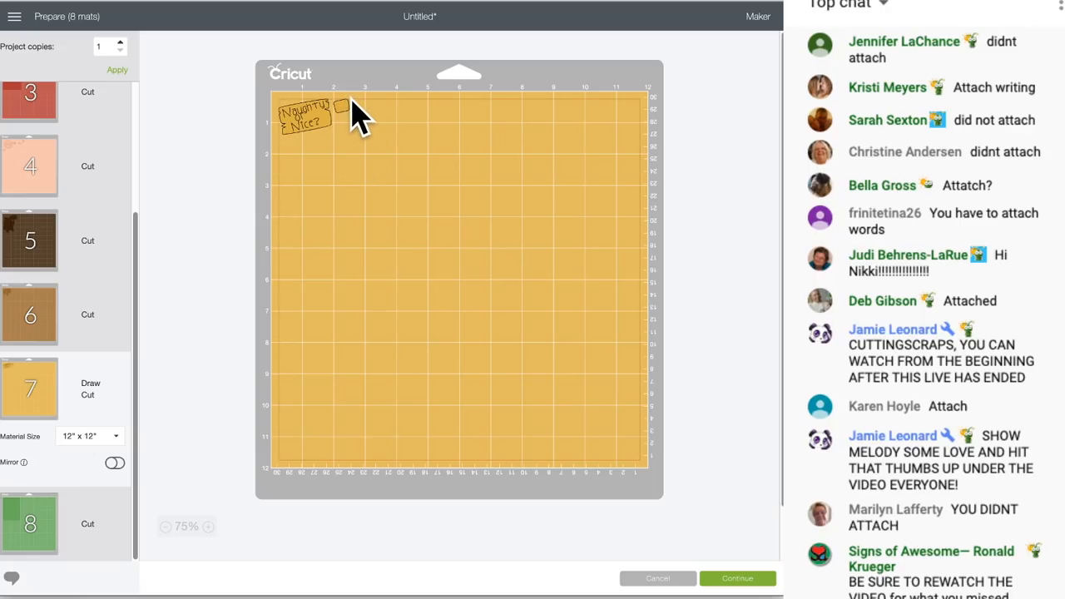
left_click(29, 520)
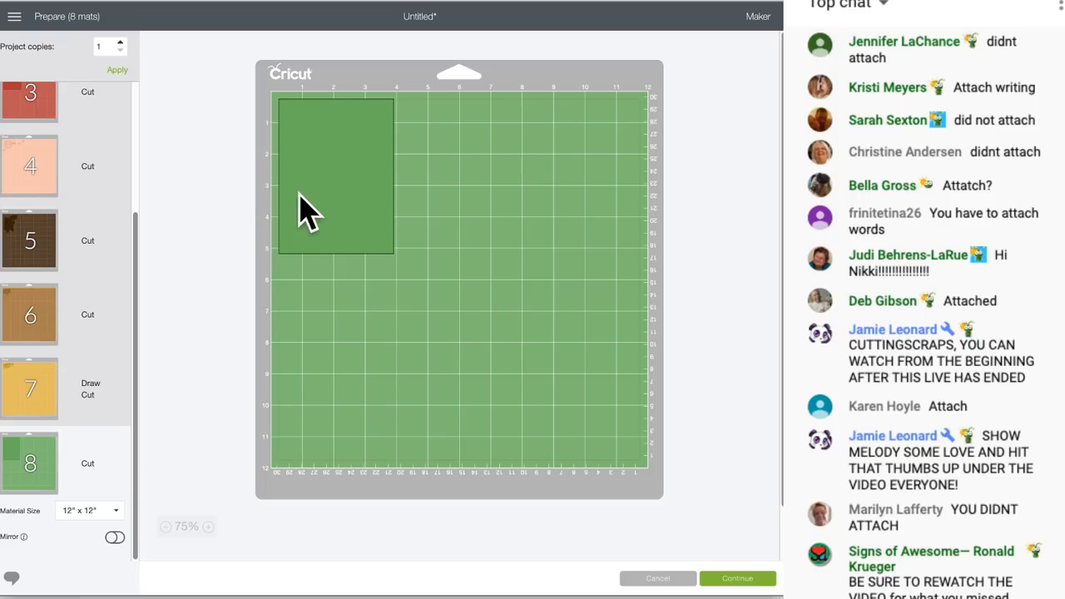
scroll(59, 178, "up", 3)
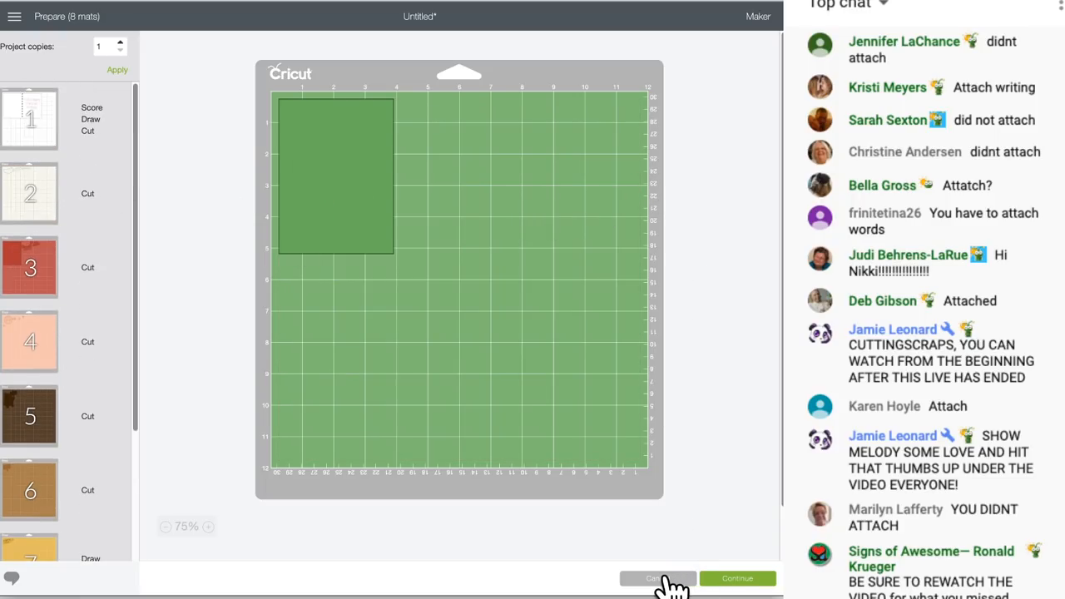
left_click(657, 578)
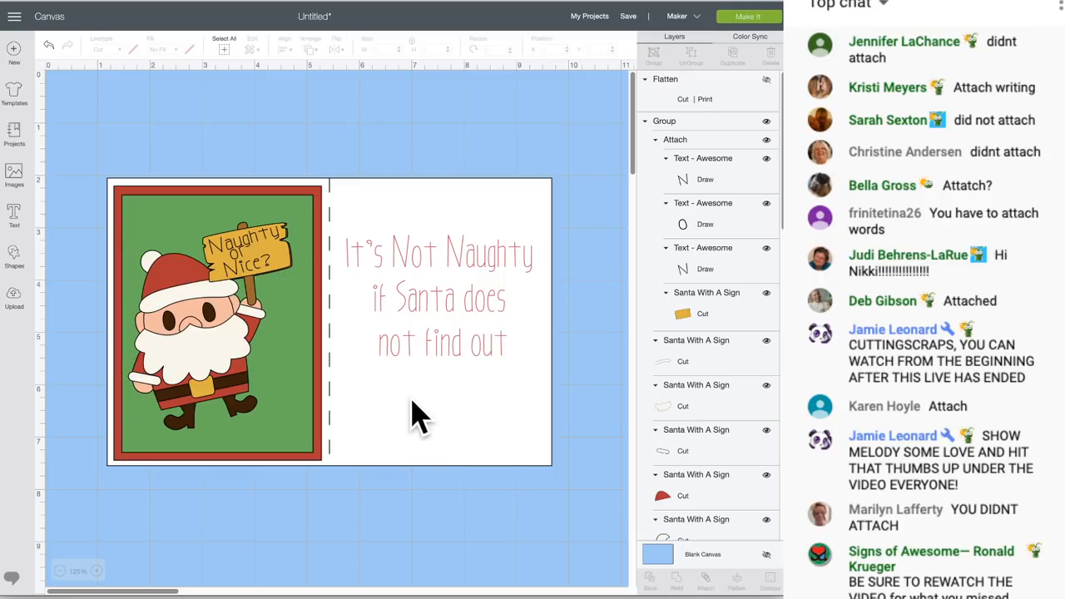
left_click(208, 331)
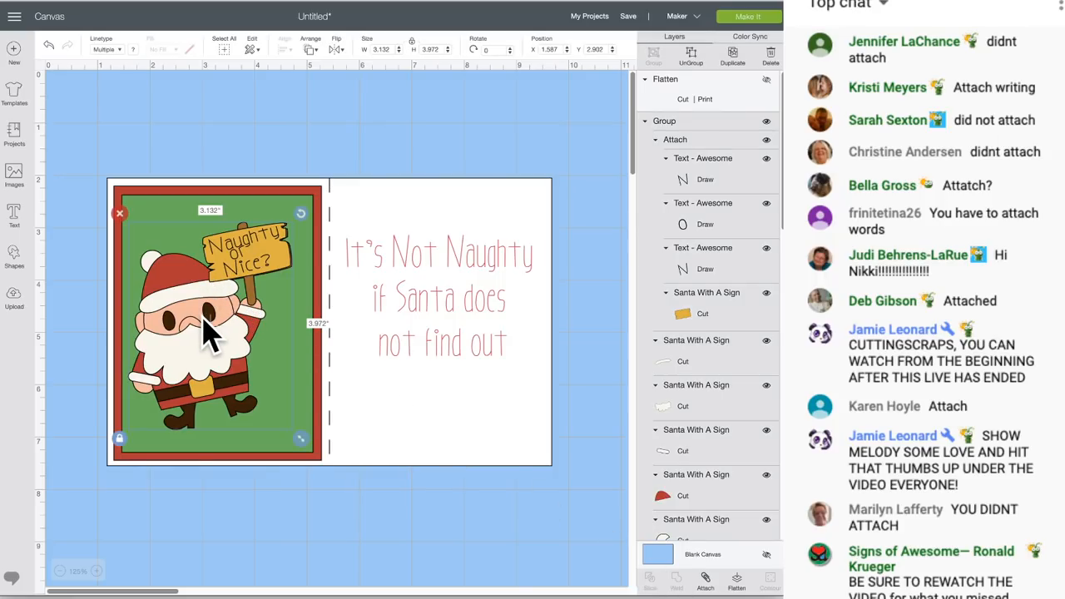
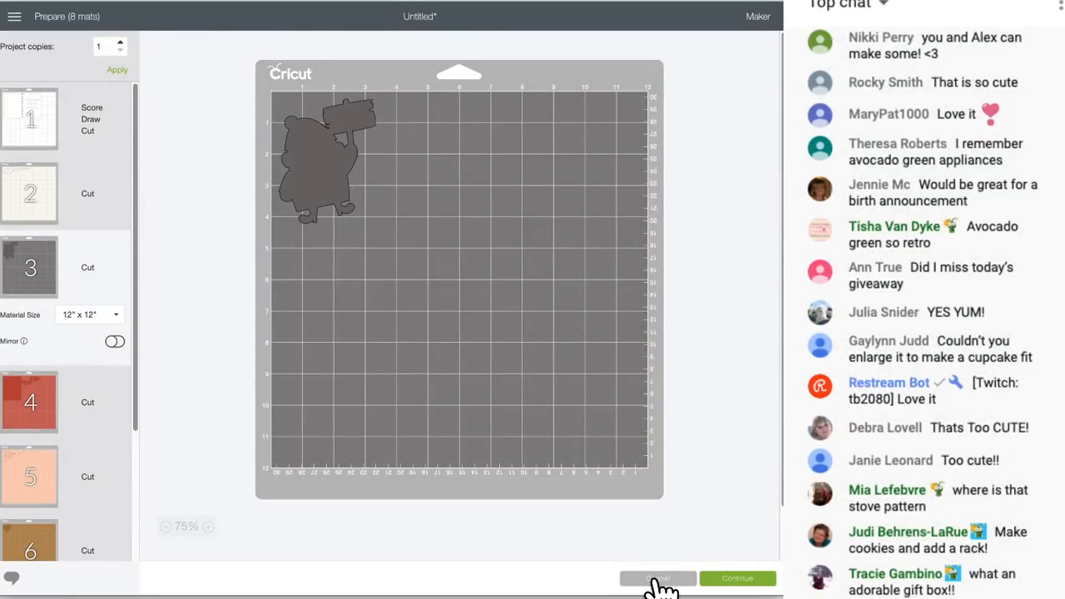
Step: Leave the mat preview and browse the image cartridges, looking through the holiday, Thanksgiving and Halloween sets
left_click(657, 578)
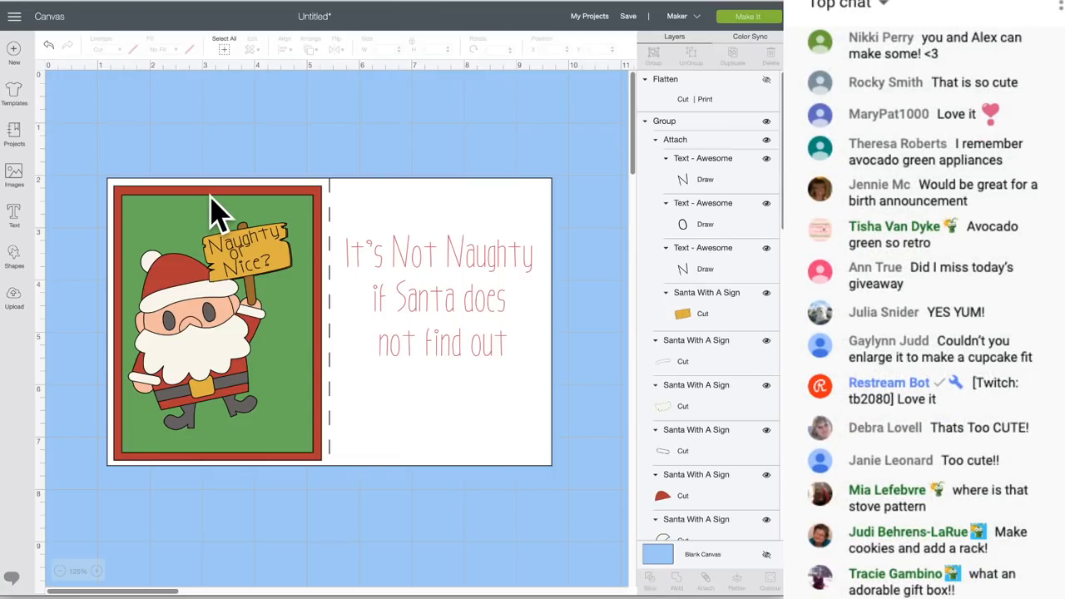
left_click(14, 176)
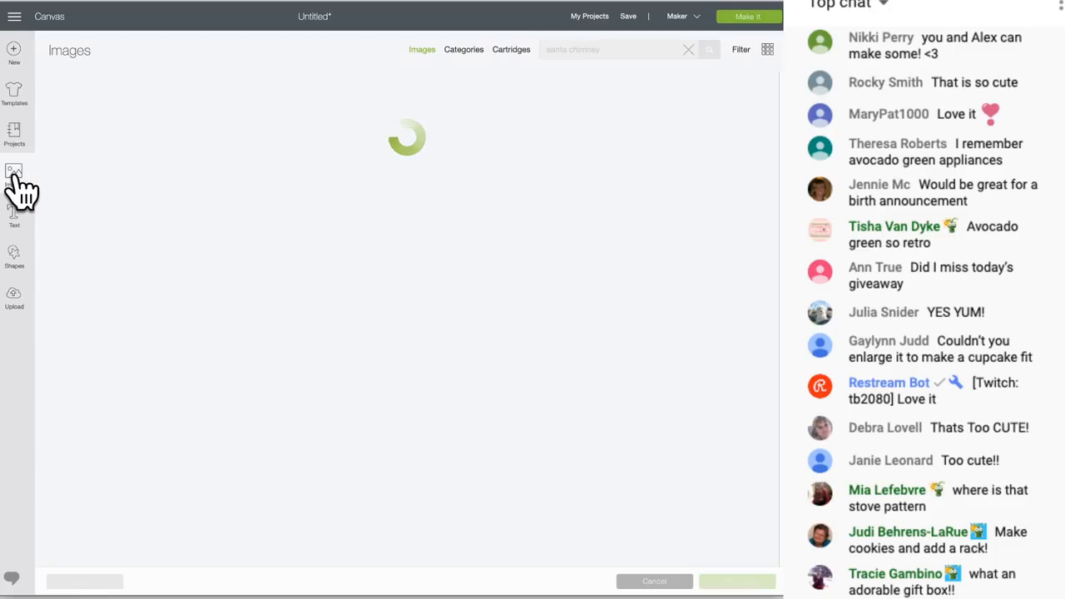
left_click(504, 51)
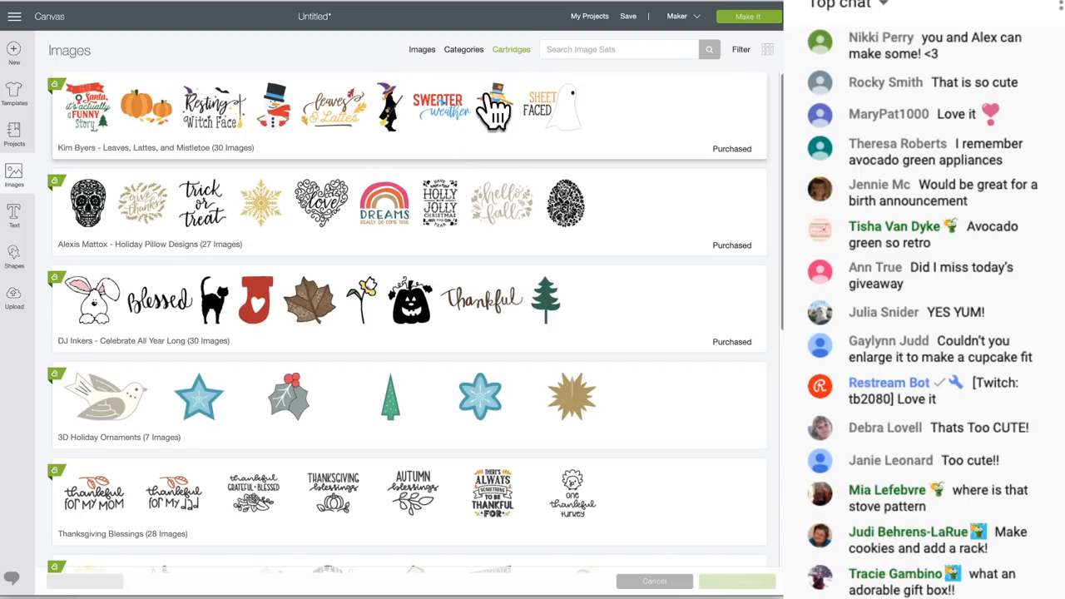
scroll(320, 366, "down", 1)
scroll(320, 370, "down", 10)
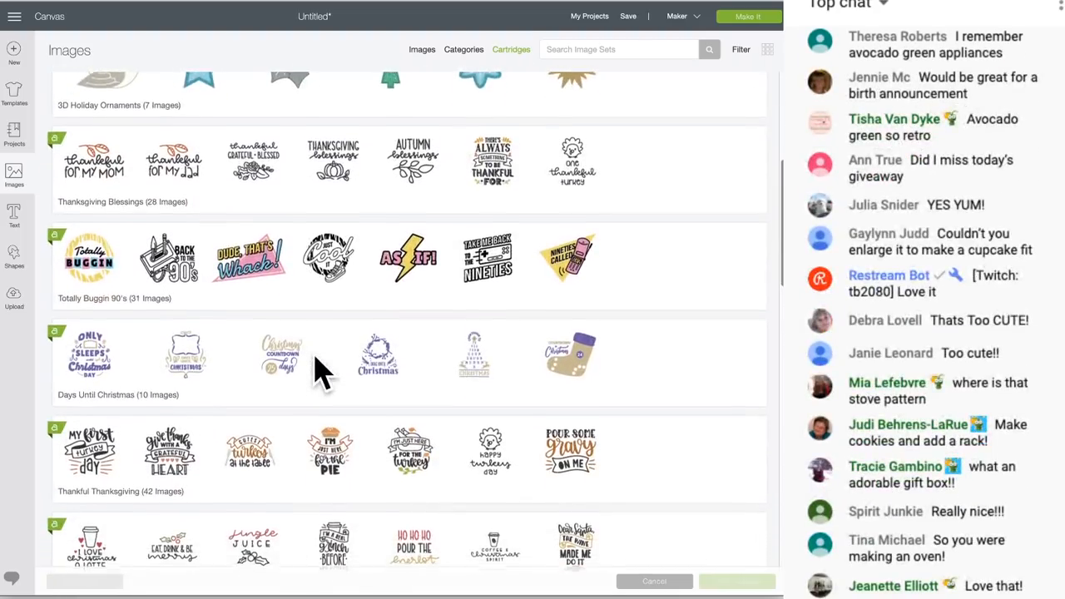
scroll(320, 371, "down", 1)
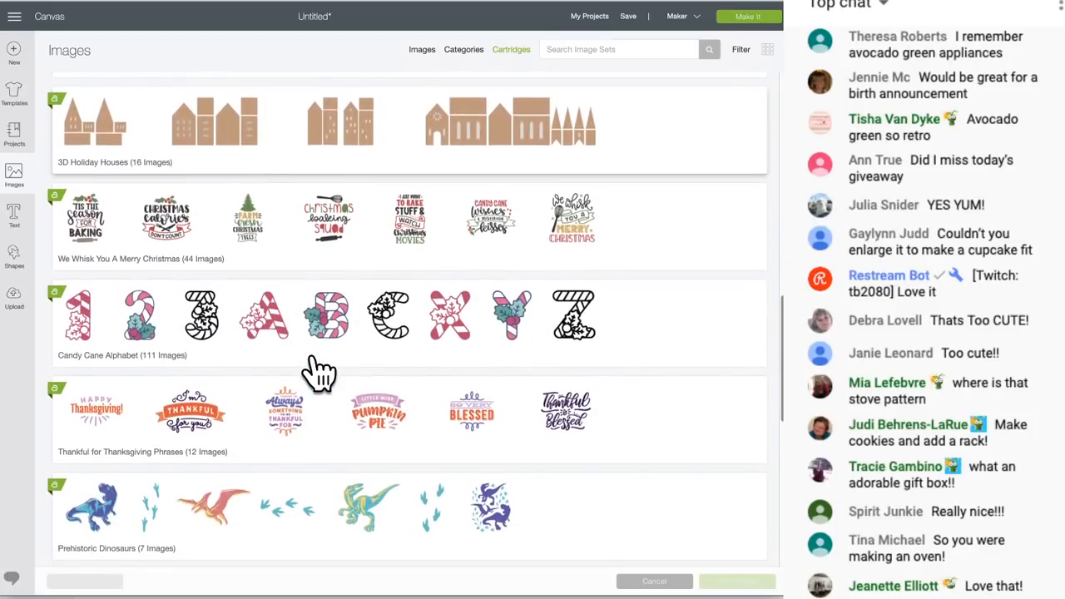
scroll(320, 370, "up", 10)
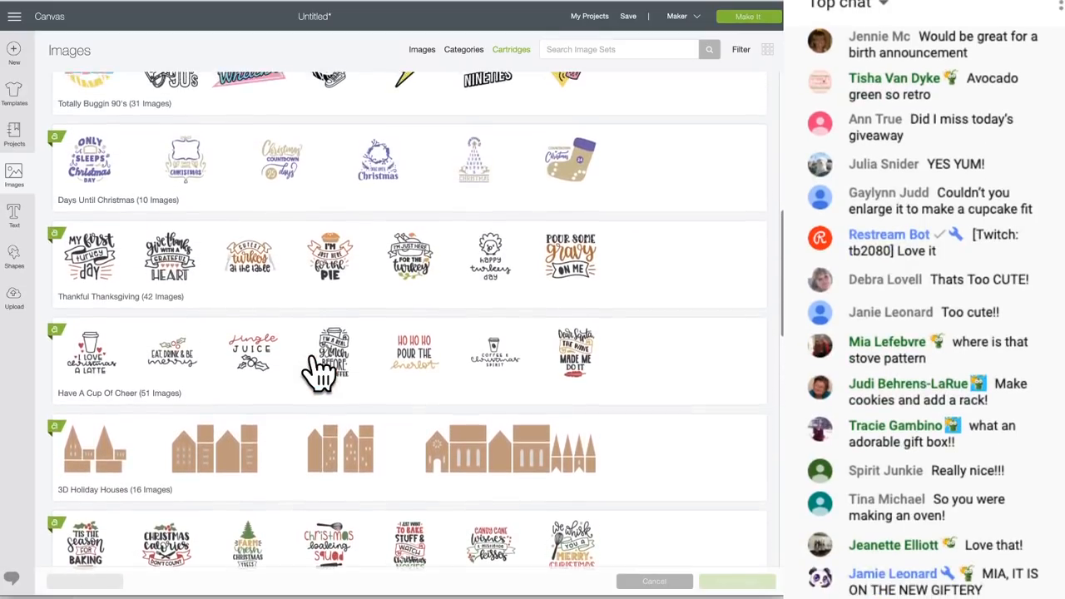
scroll(320, 370, "up", 2)
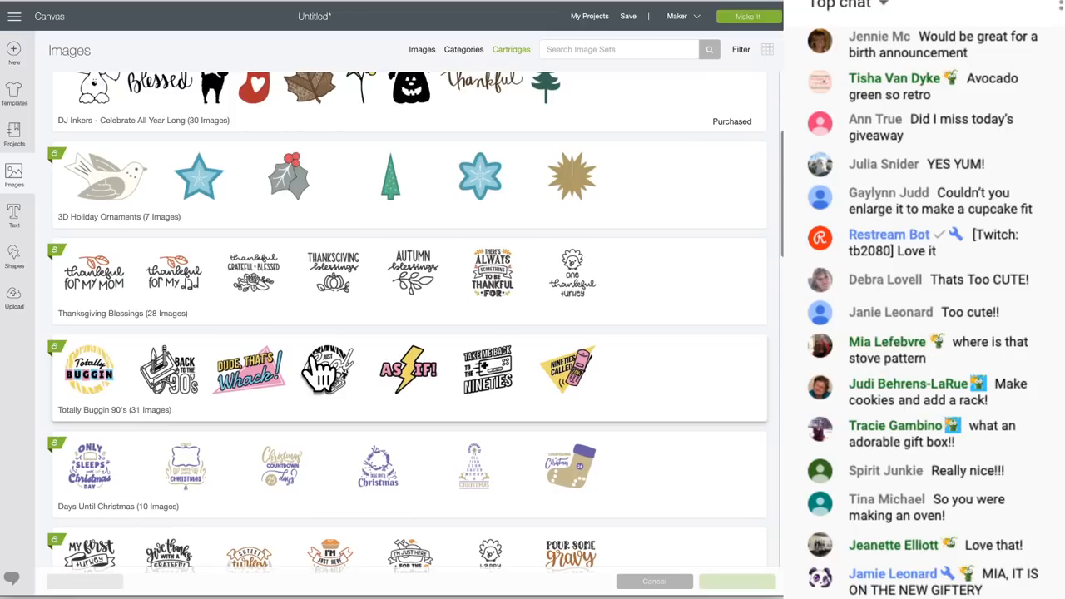
scroll(320, 370, "up", 4)
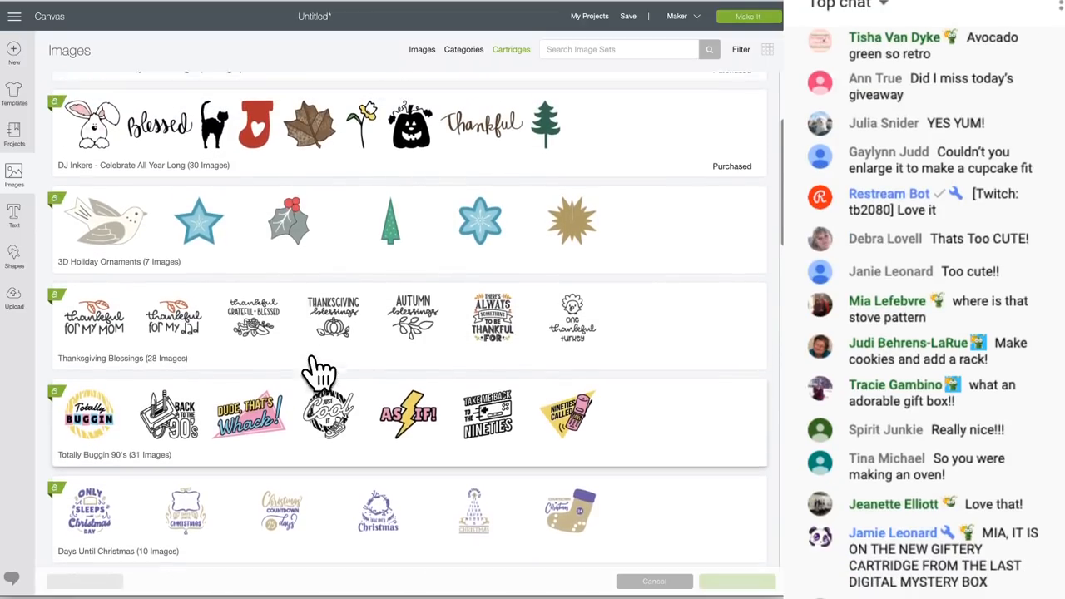
scroll(320, 370, "up", 1)
scroll(321, 370, "down", 9)
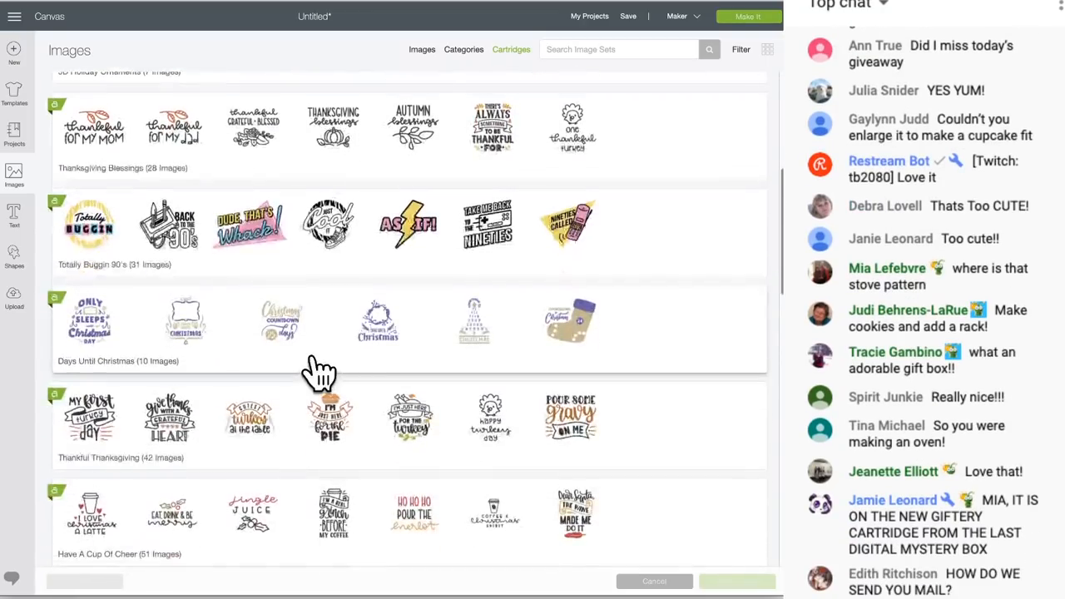
scroll(320, 370, "down", 18)
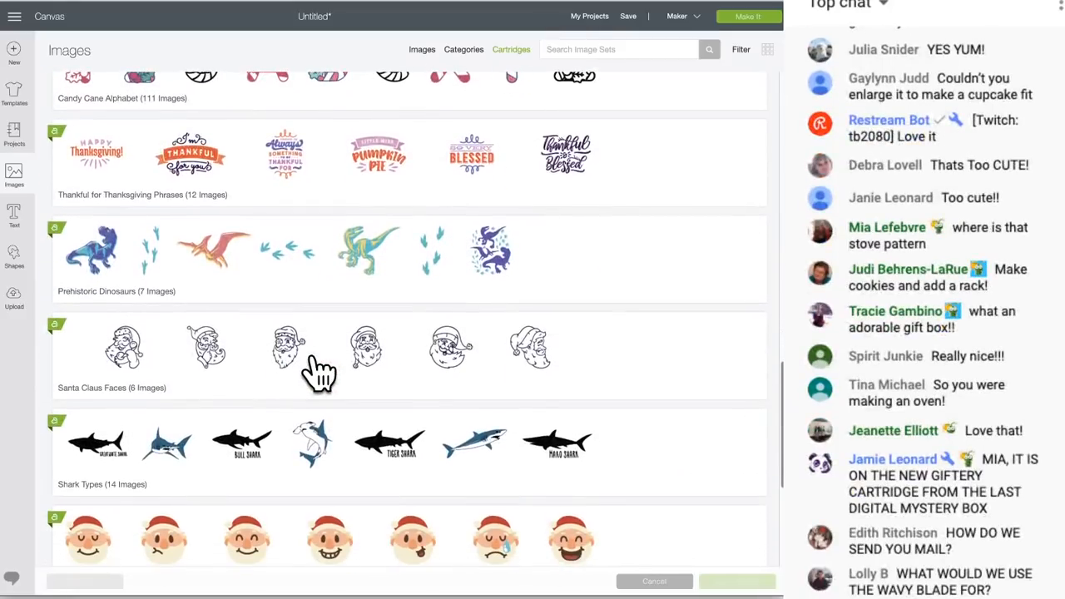
scroll(214, 324, "down", 12)
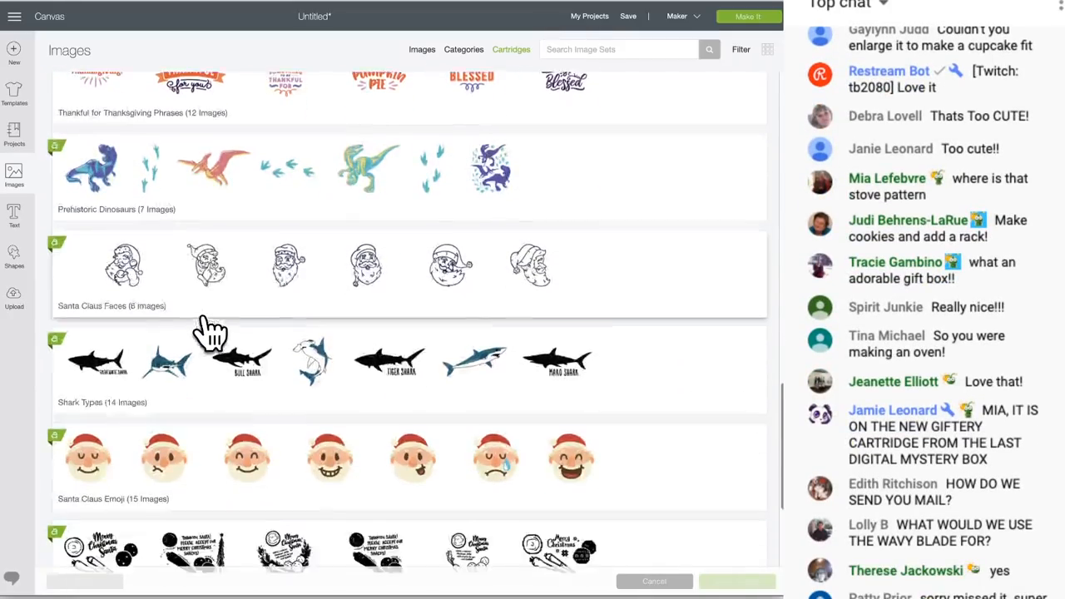
scroll(212, 332, "down", 20)
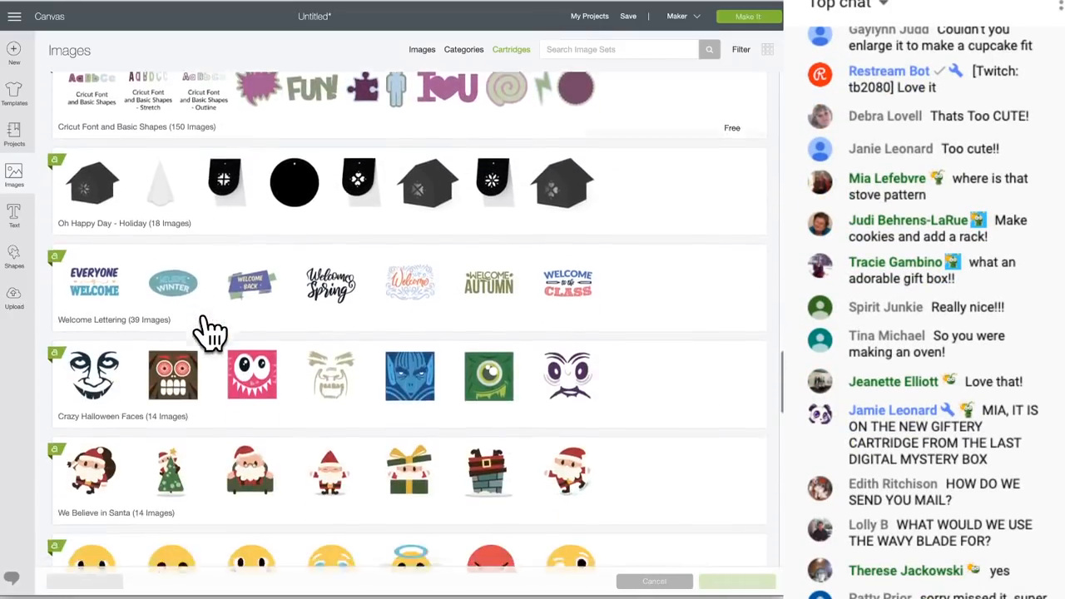
scroll(211, 331, "down", 20)
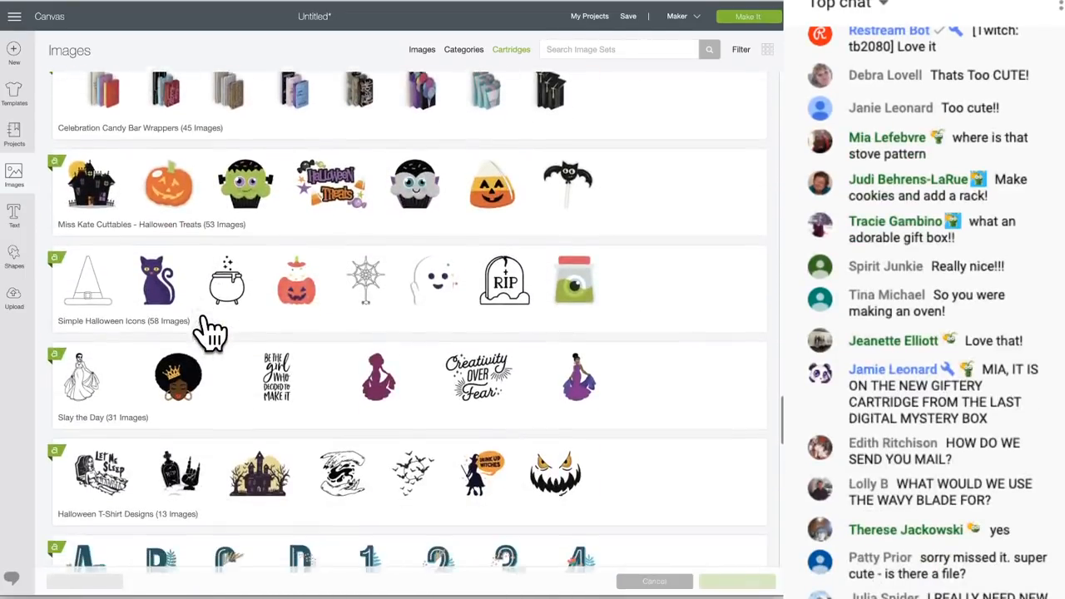
scroll(213, 331, "down", 18)
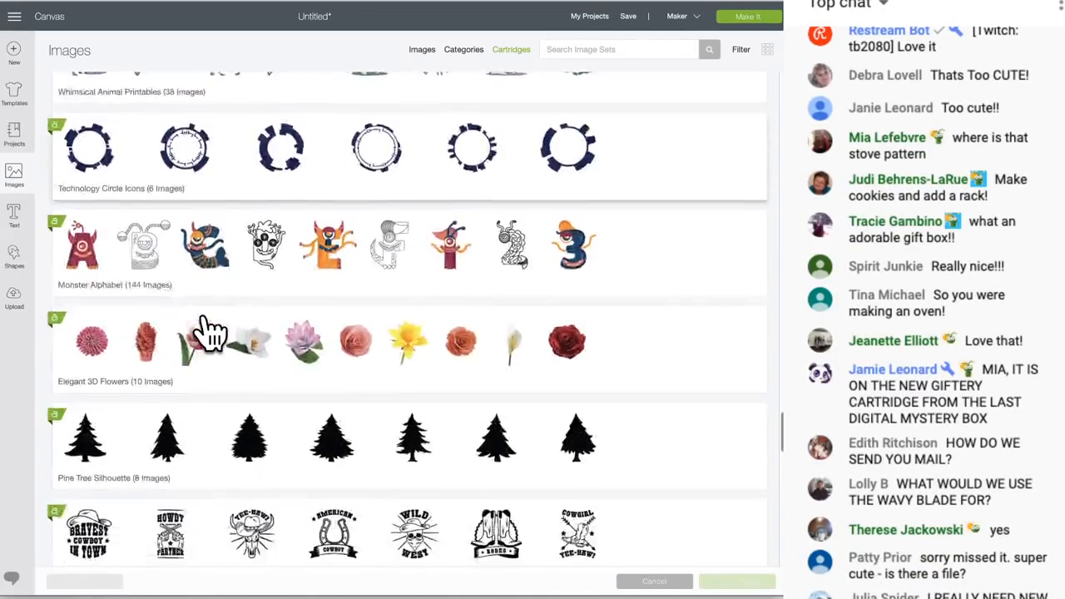
scroll(212, 331, "down", 20)
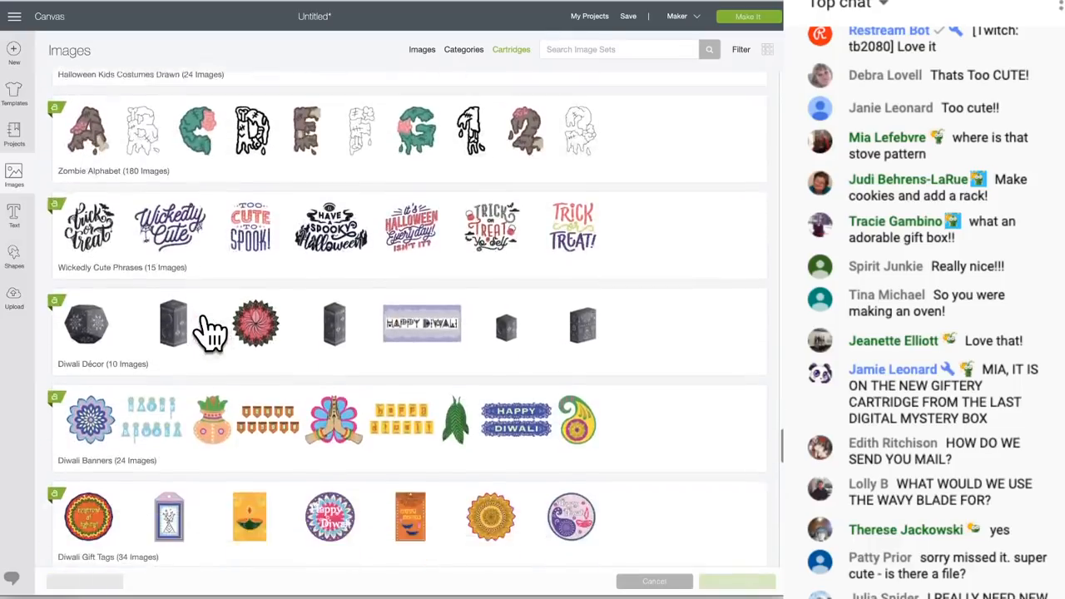
scroll(212, 331, "down", 1)
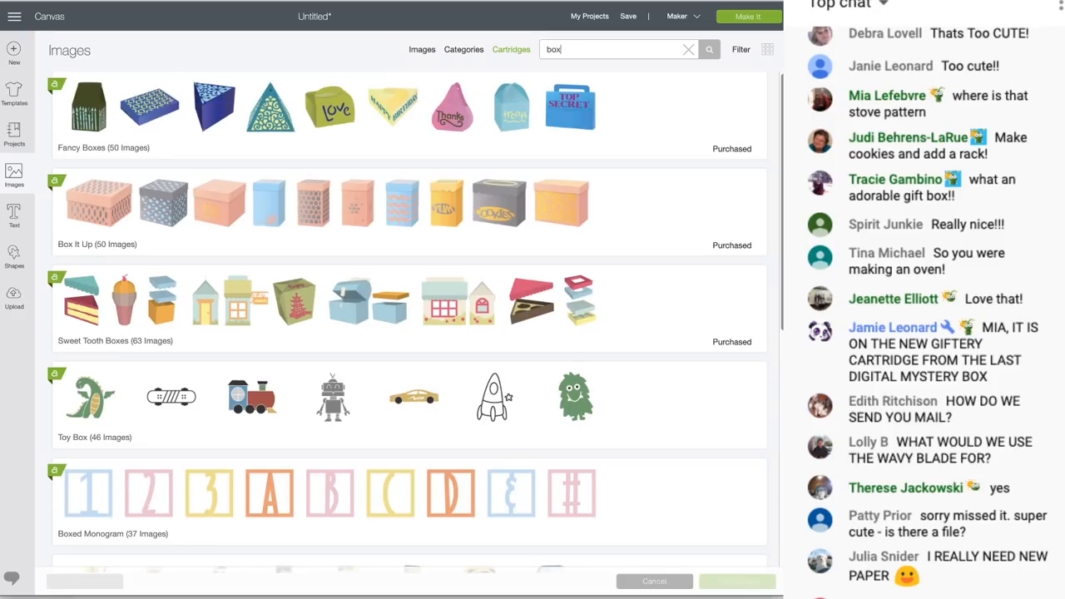
Step: Search the cartridges for "box" and open the Holiday Gift Boxes set
scroll(291, 291, "down", 7)
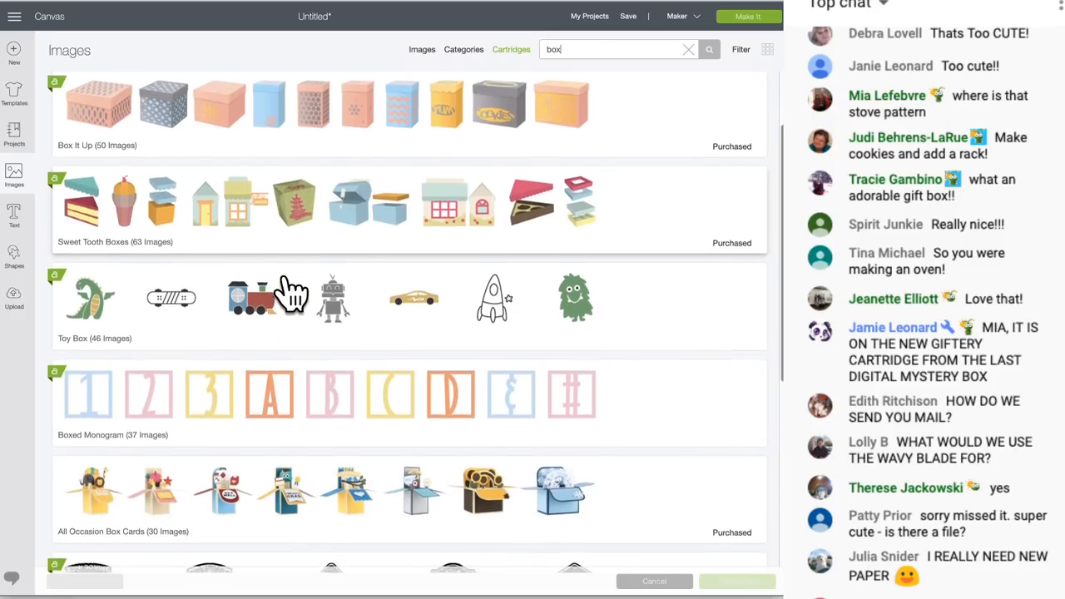
scroll(291, 291, "down", 6)
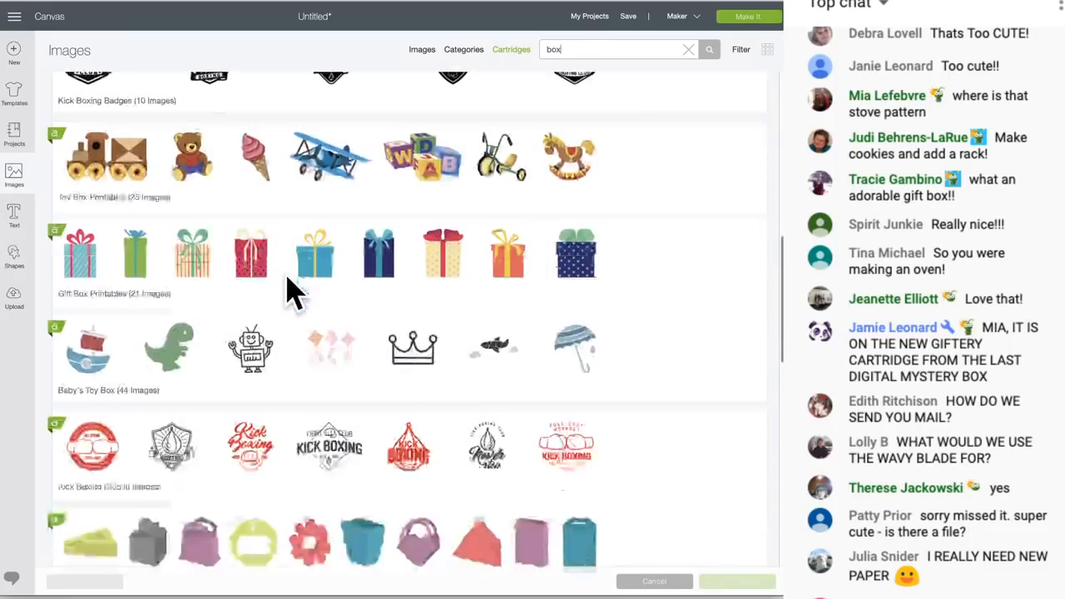
scroll(291, 291, "down", 4)
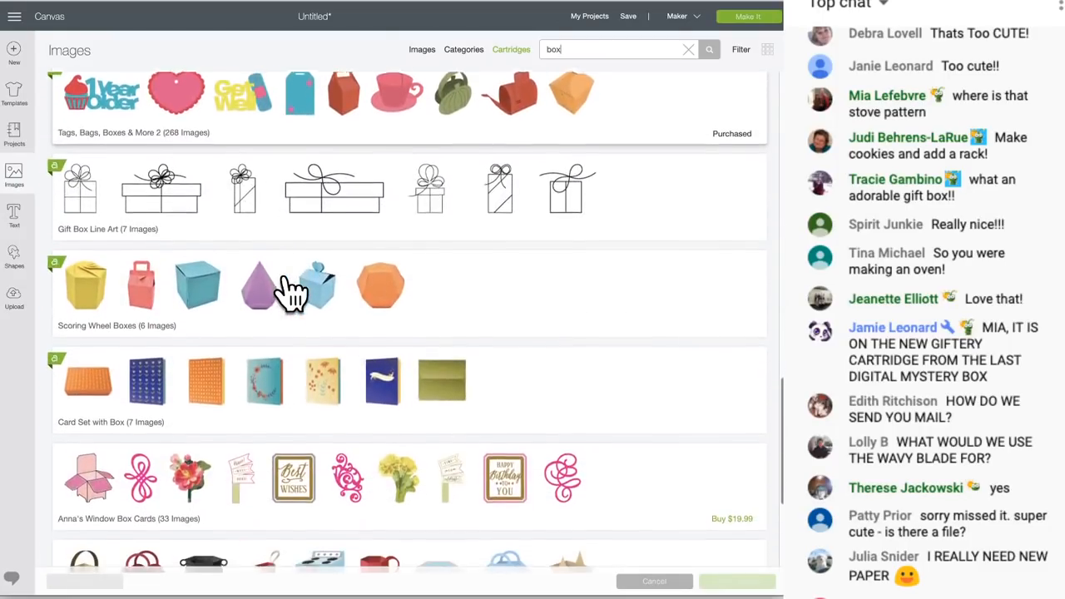
scroll(291, 297, "down", 1)
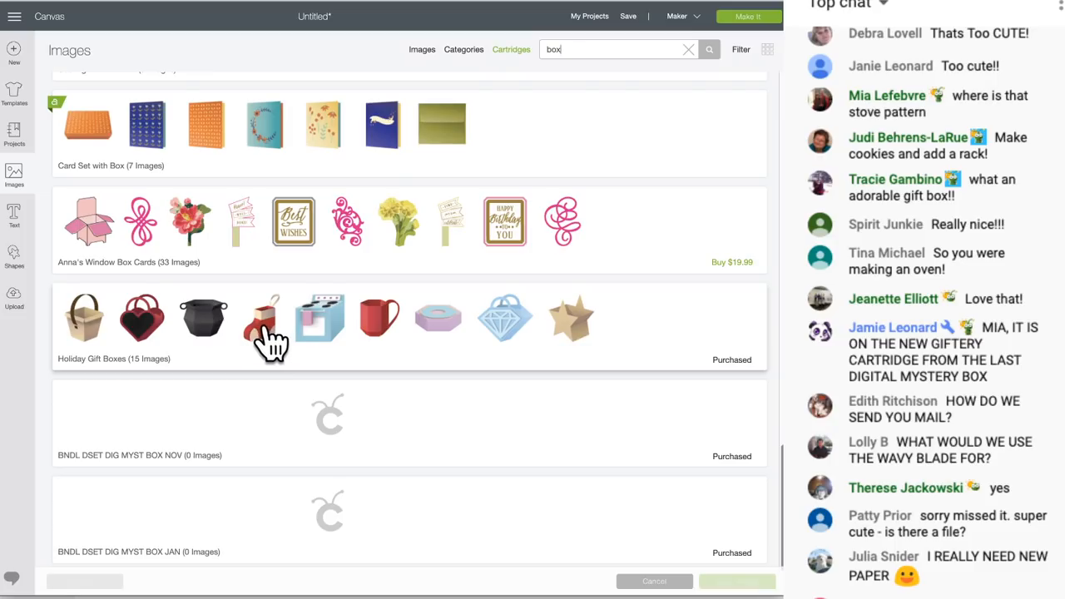
left_click(435, 317)
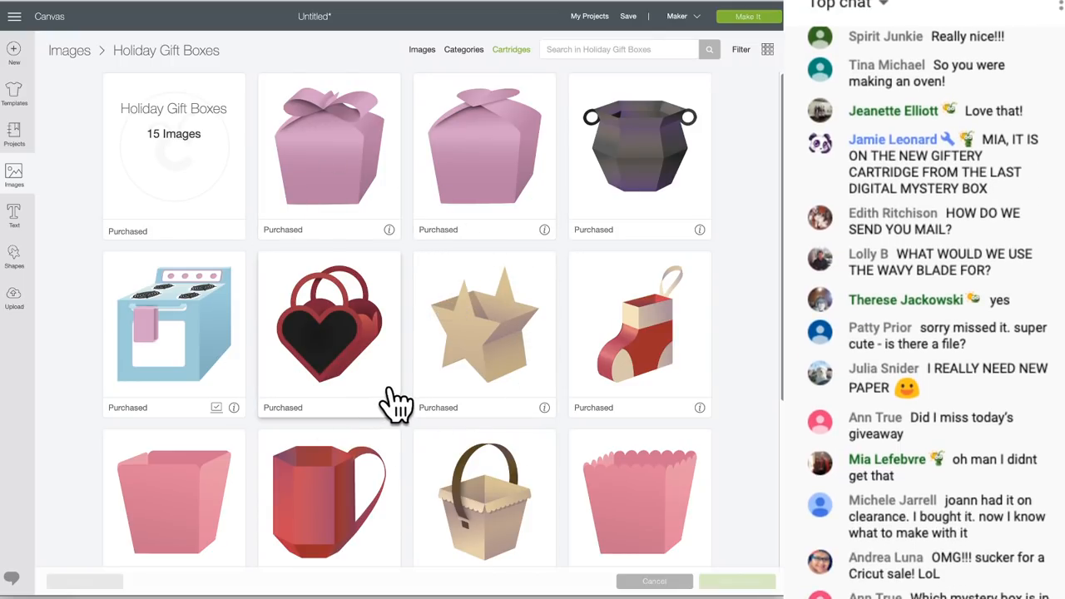
Step: Insert the blue stove box from the Holiday Gift Boxes set and move it down to about X 1.567, Y 4.132
left_click(208, 364)
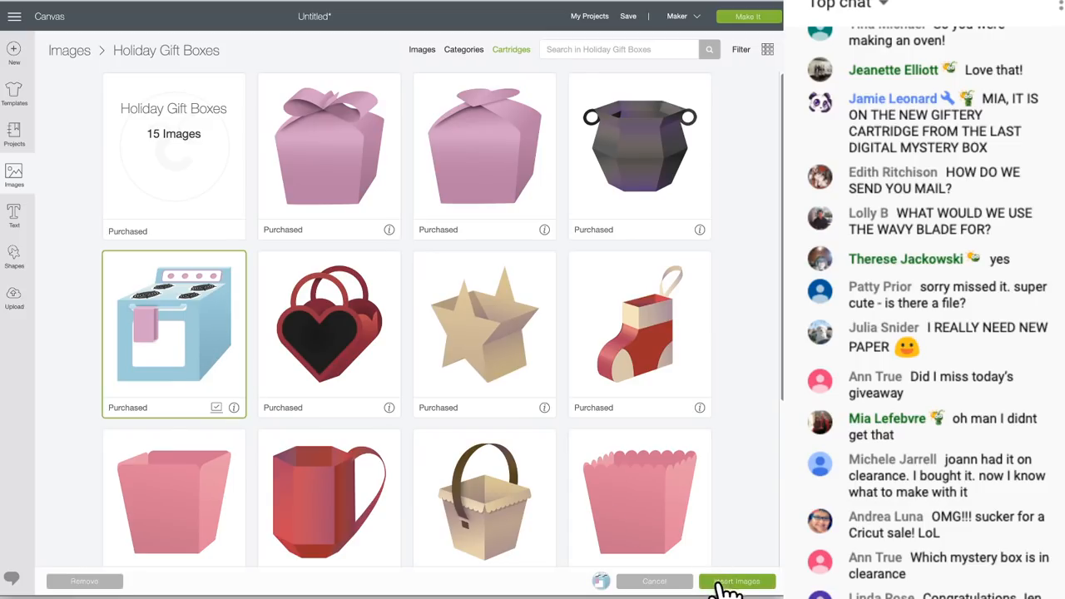
left_click(733, 583)
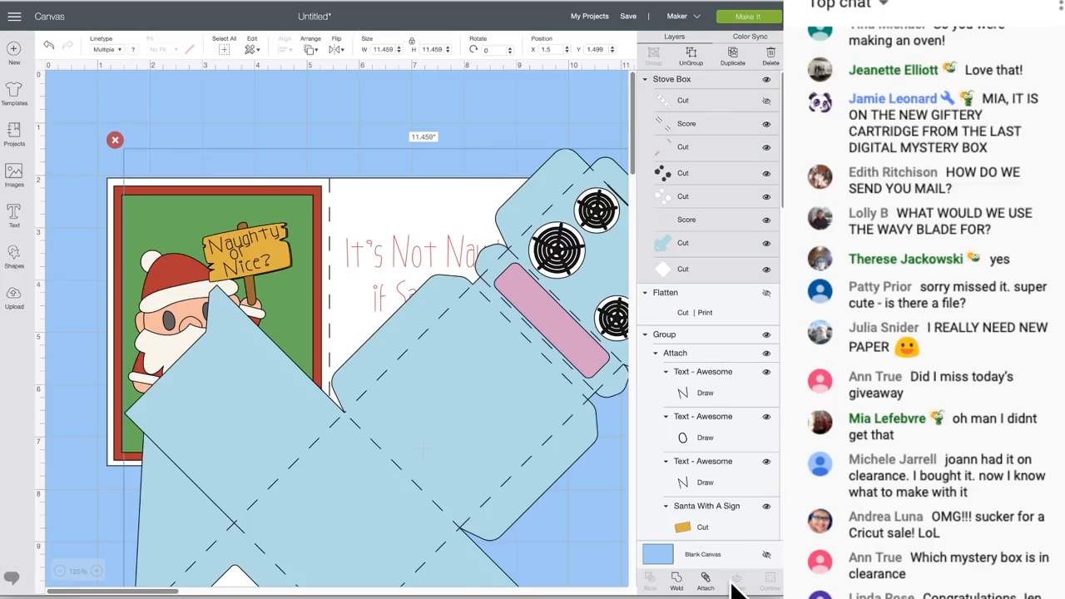
scroll(395, 464, "down", 6)
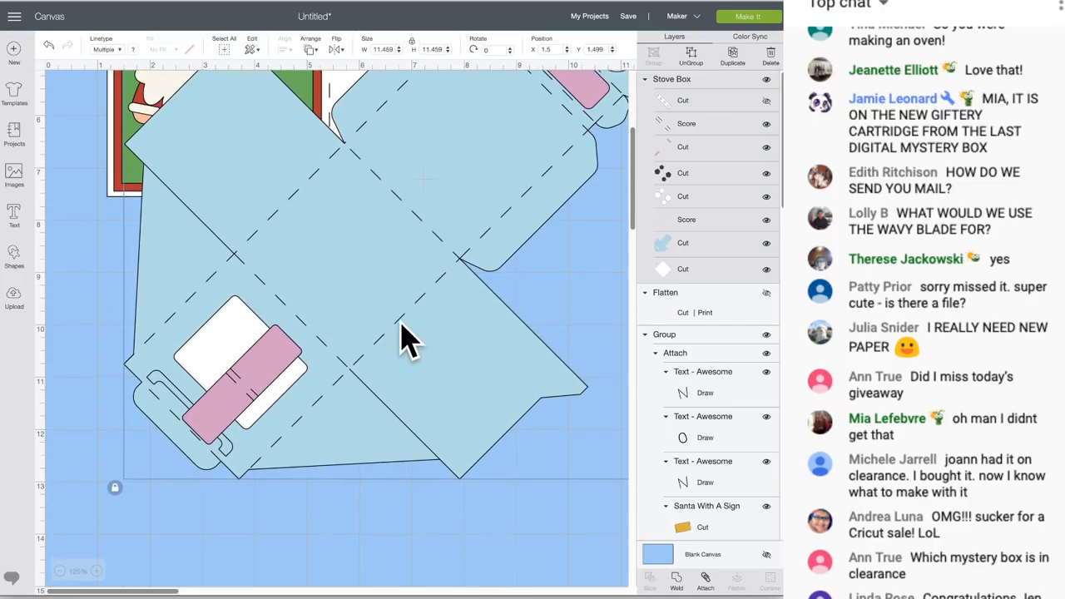
left_click_drag(398, 337, 408, 405)
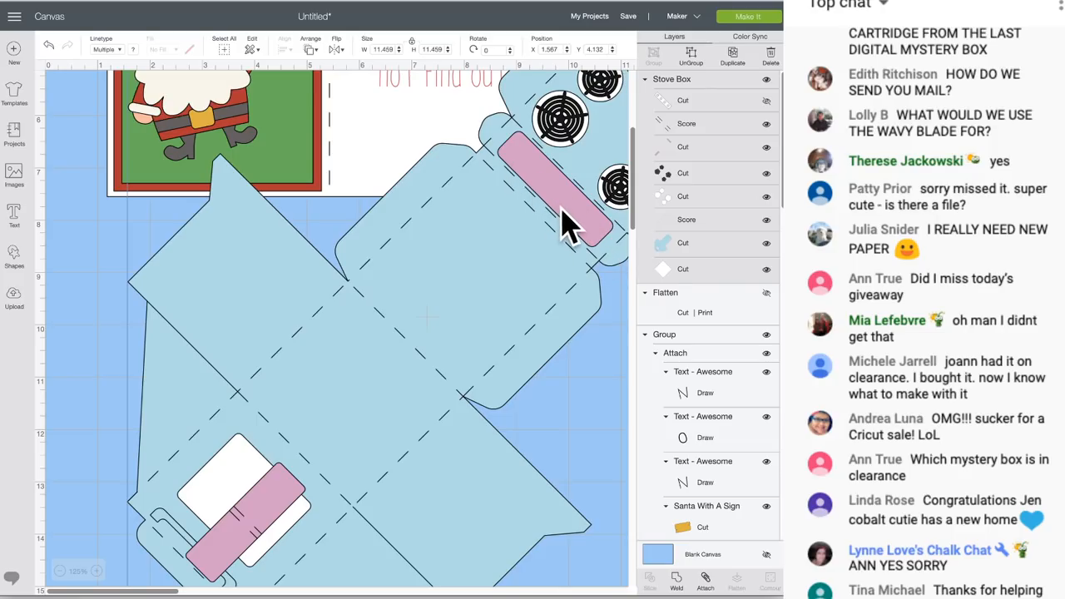
Step: Examine the stove box's flat cut template, from the oven window and towel end to the four burners
scroll(392, 388, "down", 5)
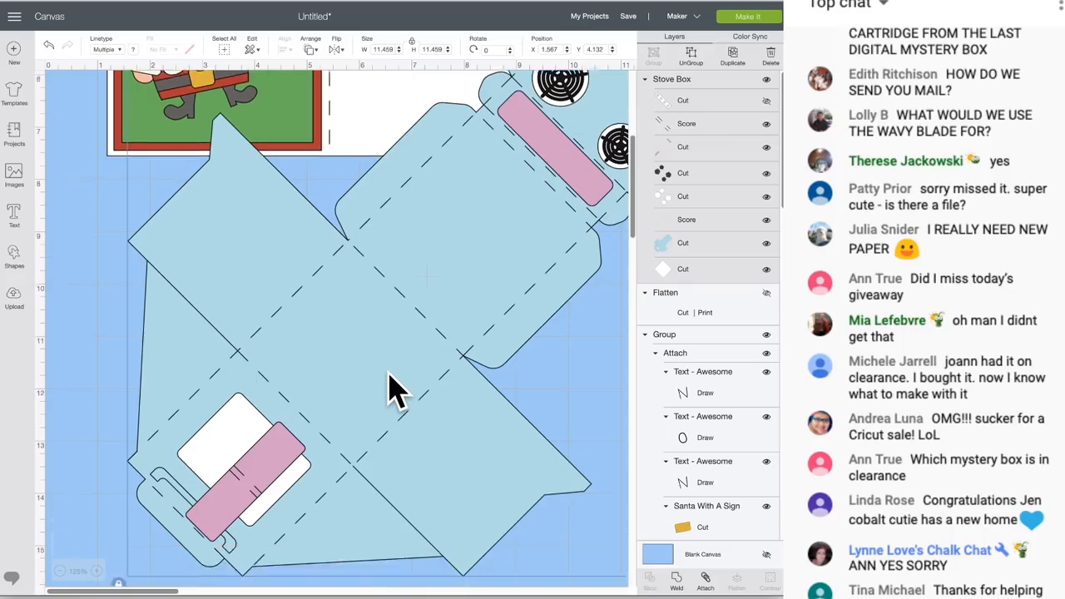
scroll(391, 388, "up", 4)
scroll(391, 388, "up", 5)
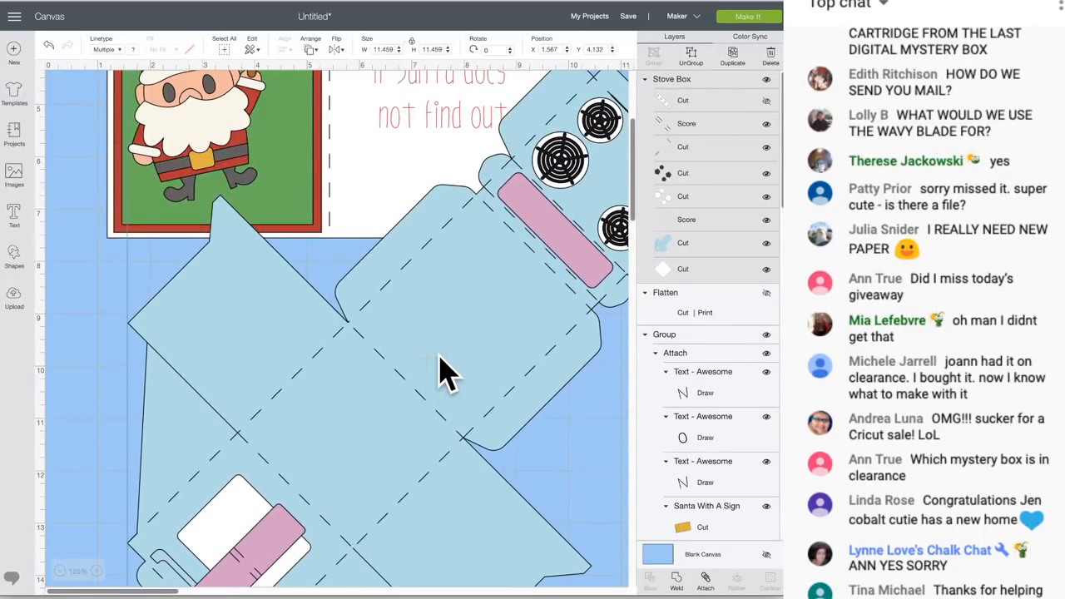
scroll(499, 337, "right", 4)
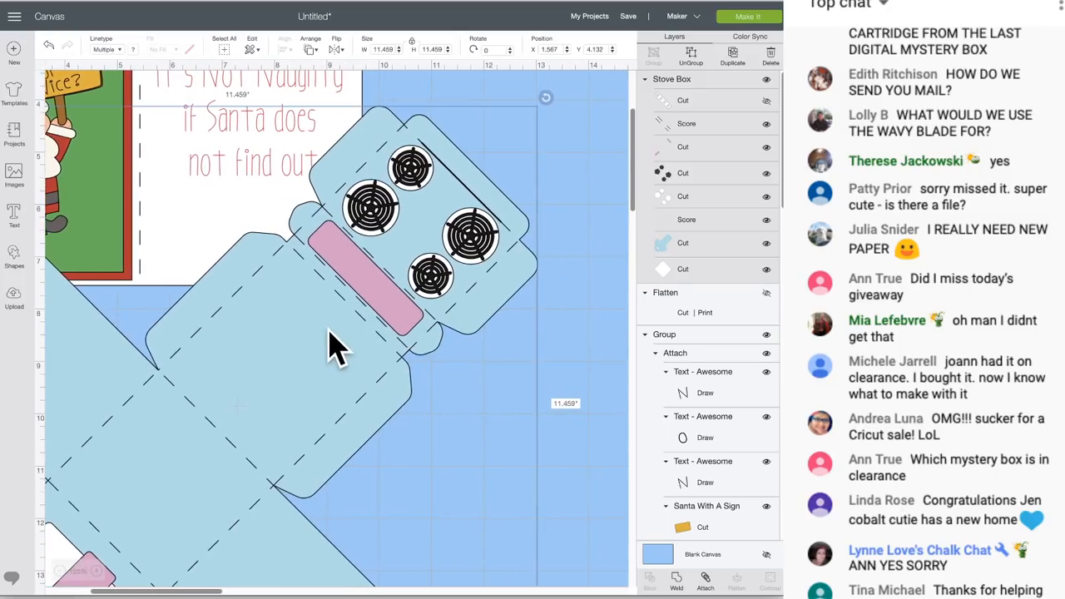
scroll(309, 341, "left", 4)
scroll(312, 333, "down", 3)
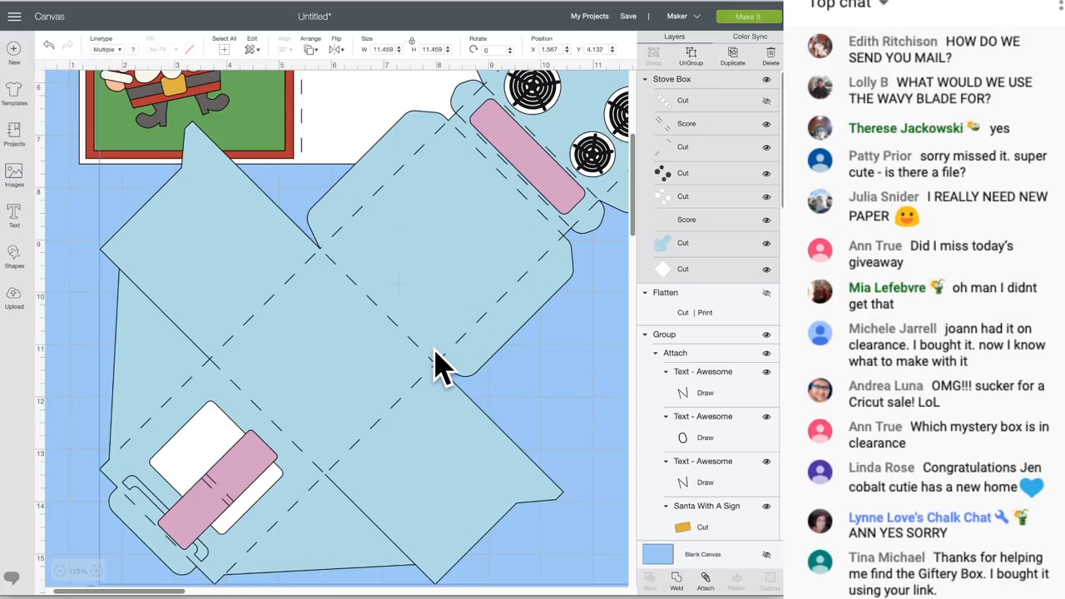
scroll(435, 364, "right", 3)
scroll(436, 365, "up", 5)
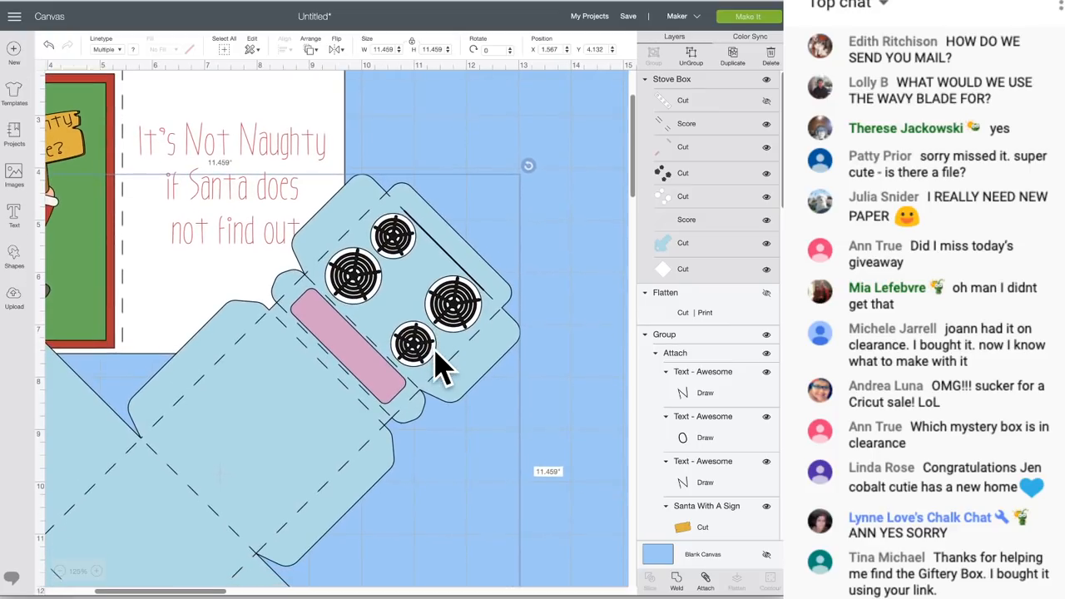
scroll(440, 363, "left", 4)
scroll(440, 364, "down", 3)
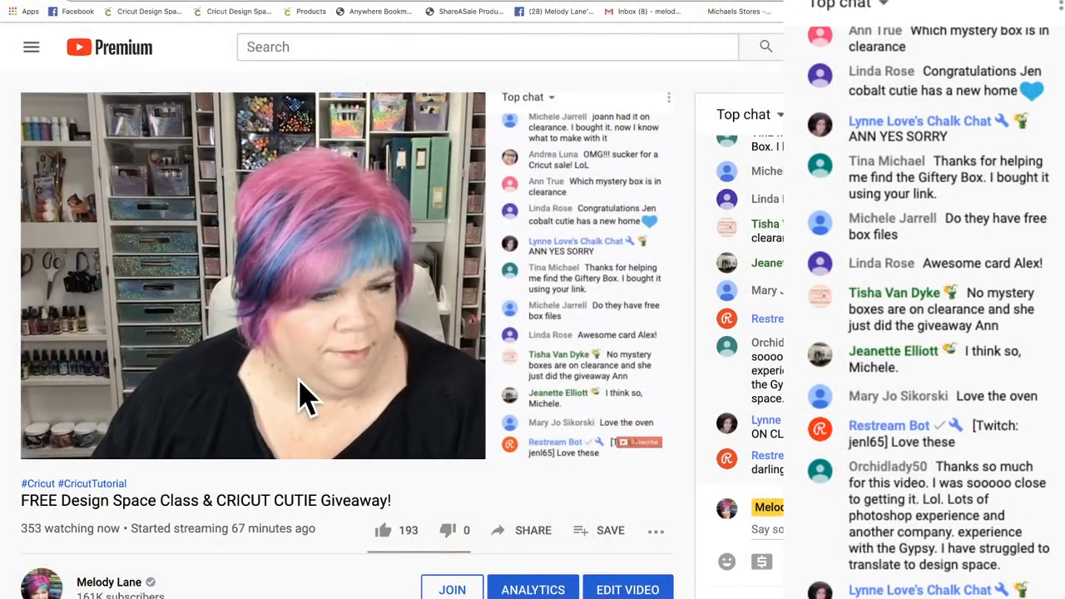
Step: Switch to the live stream's YouTube page and expand the video description to show its full list of links
scroll(220, 486, "down", 3)
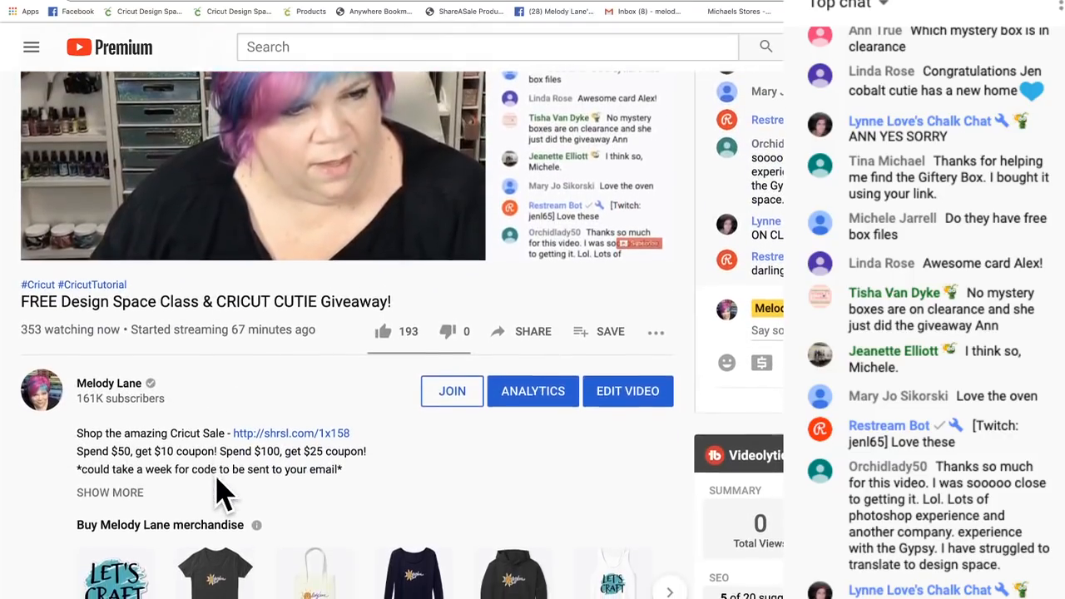
scroll(220, 491, "down", 1)
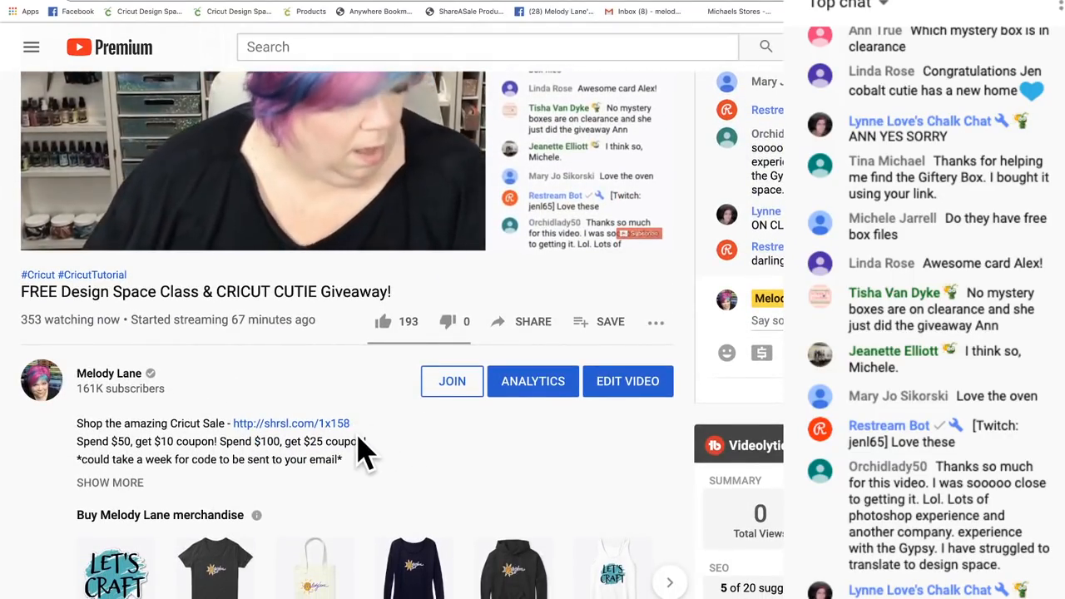
scroll(358, 453, "down", 1)
scroll(354, 453, "down", 2)
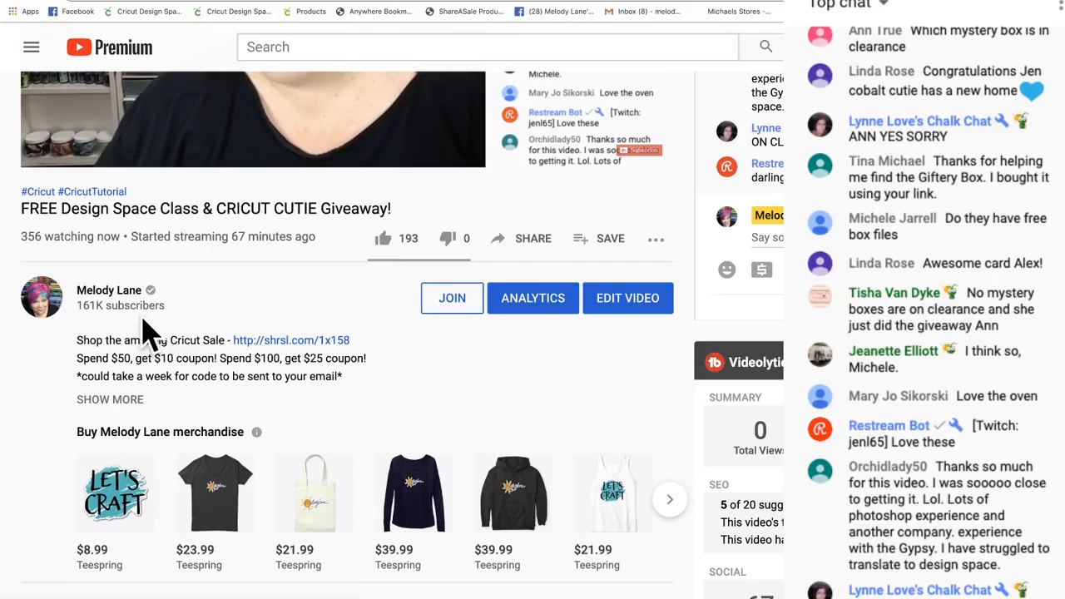
left_click(120, 400)
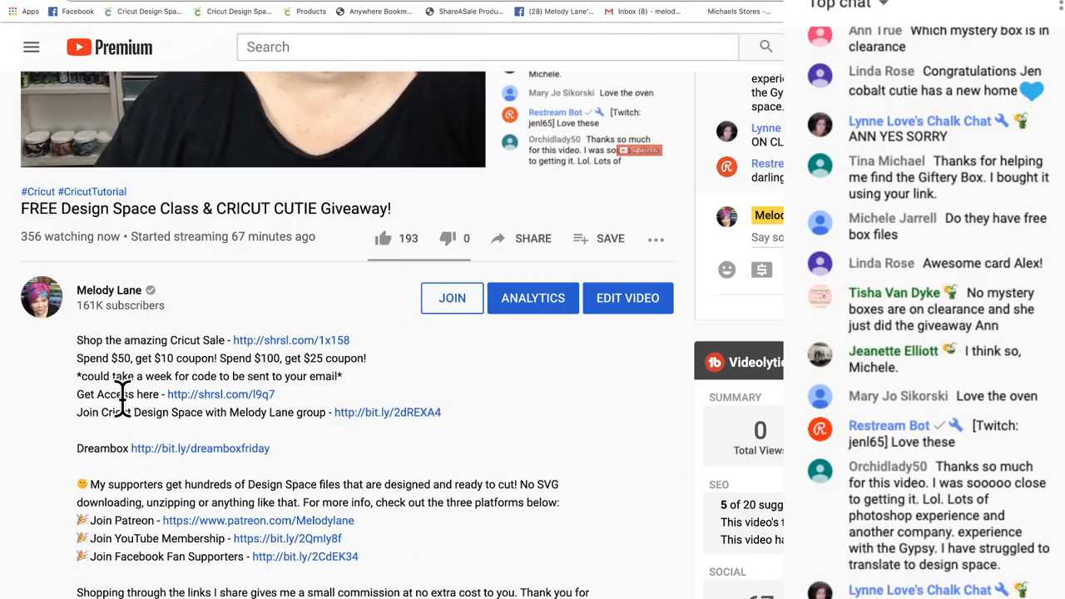
Step: Open the Cricut Sale shop link from the video description
scroll(124, 399, "down", 1)
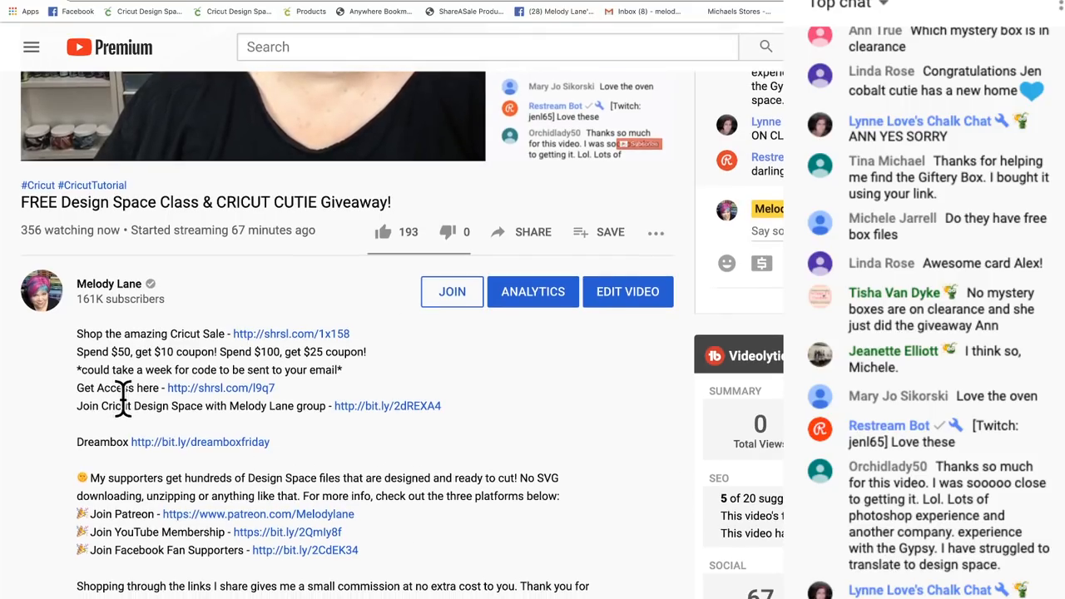
left_click(302, 334)
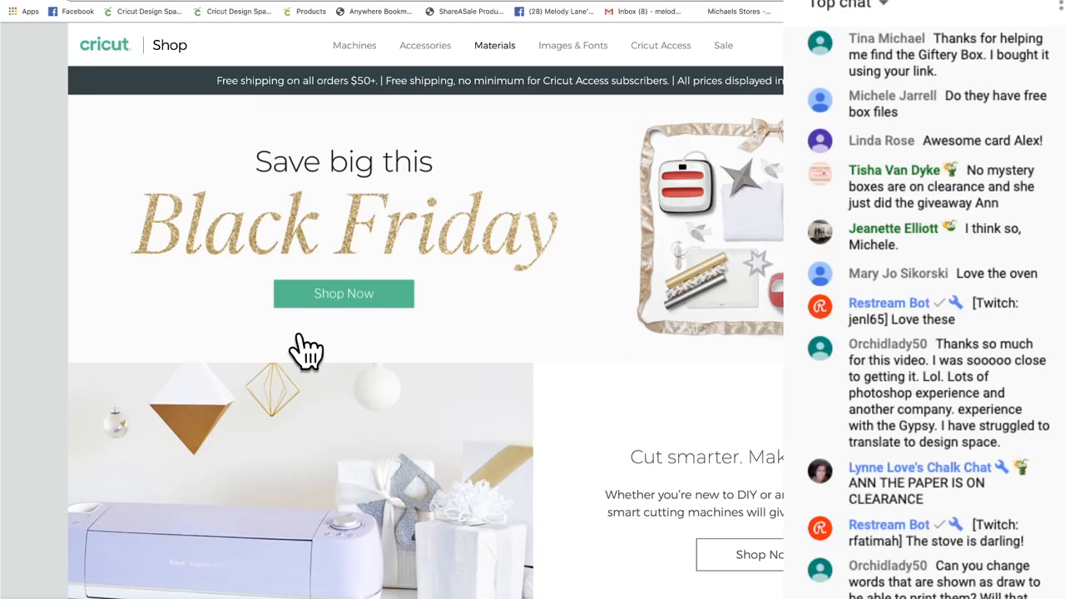
scroll(306, 349, "down", 1)
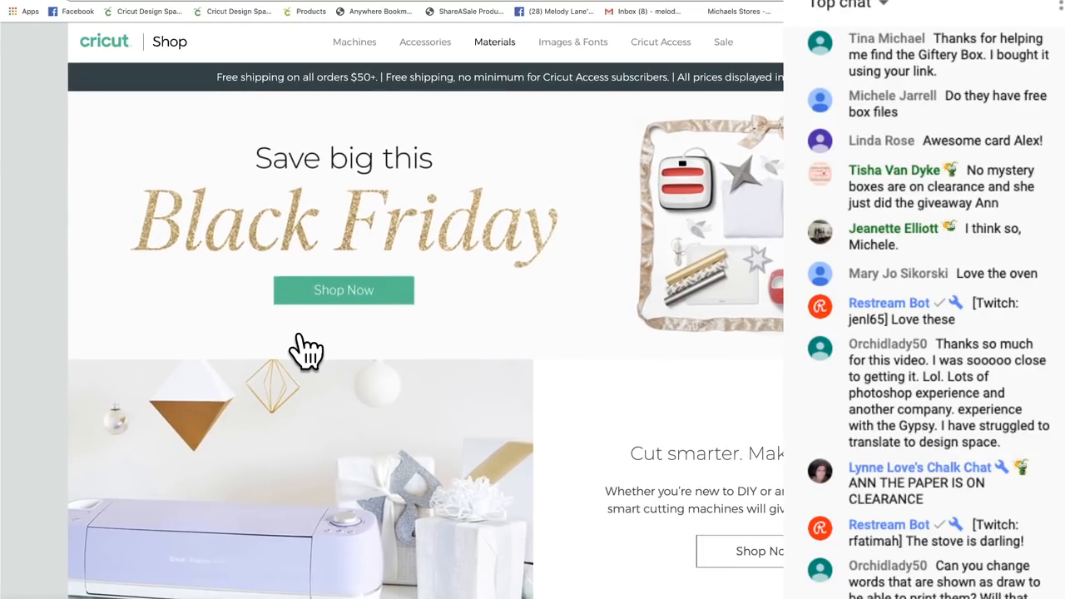
scroll(305, 352, "down", 1)
scroll(305, 351, "up", 1)
Step: Go to the Paper category within the Cricut shop's materials
mouse_move(539, 60)
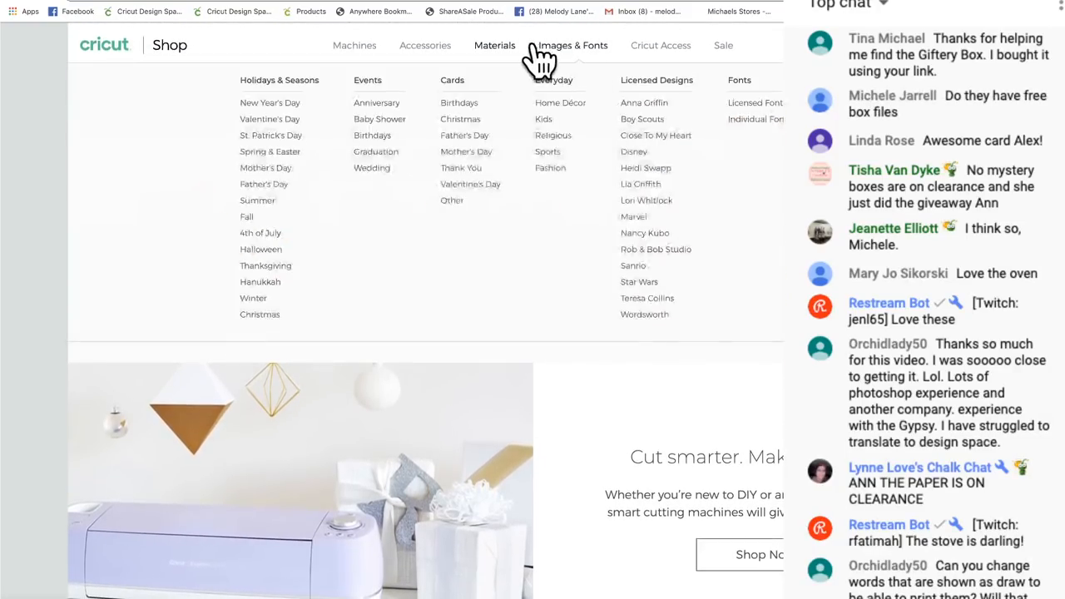
mouse_move(496, 58)
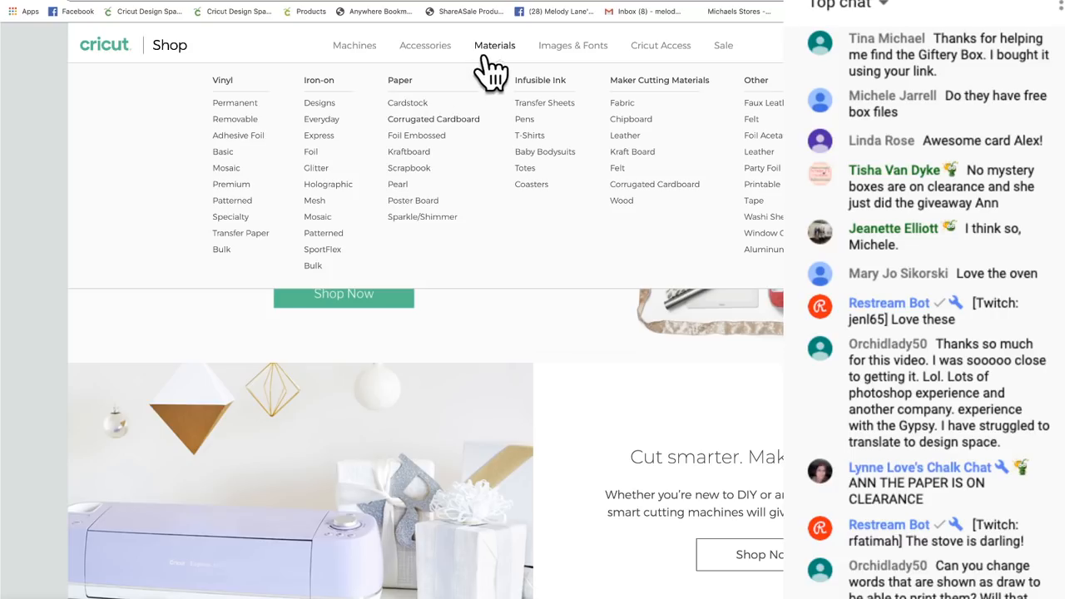
left_click(408, 85)
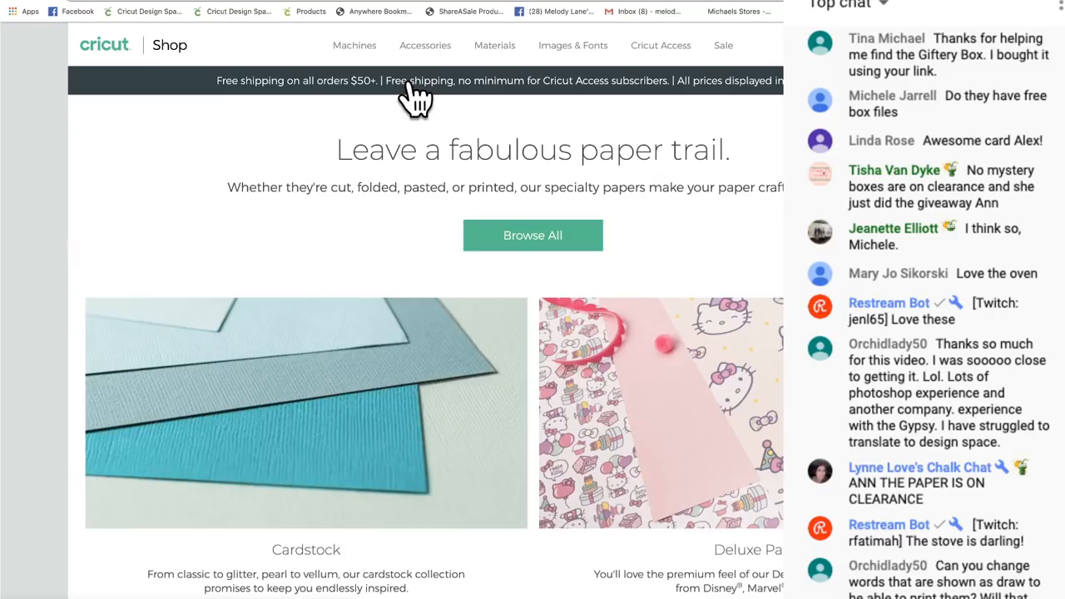
Step: Go down to the paper product list and resize the browser window so all three product columns fit
scroll(414, 221, "down", 10)
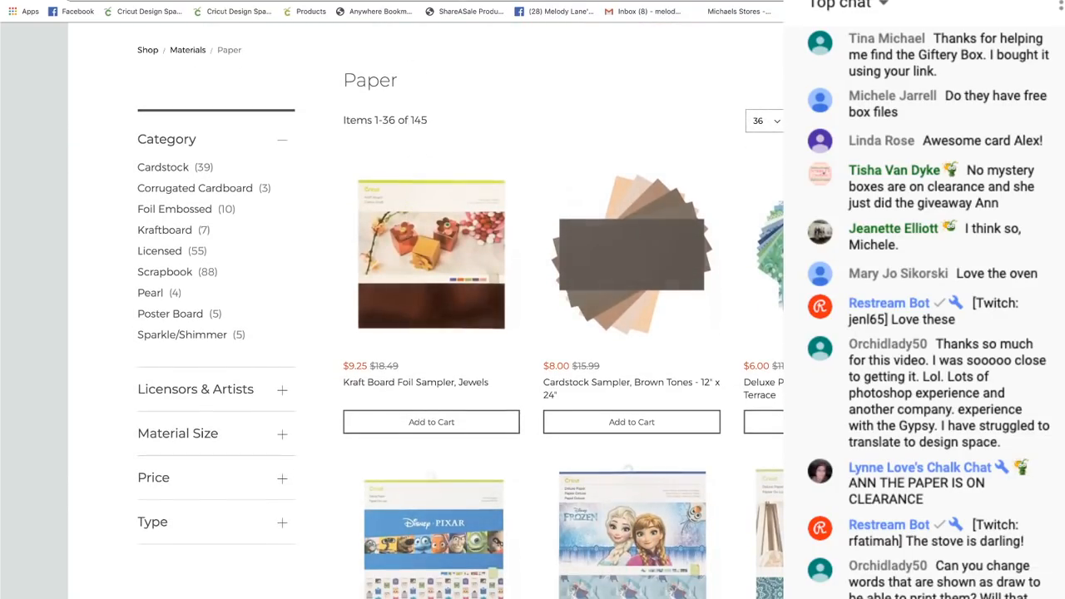
left_click_drag(1064, 144, 782, 144)
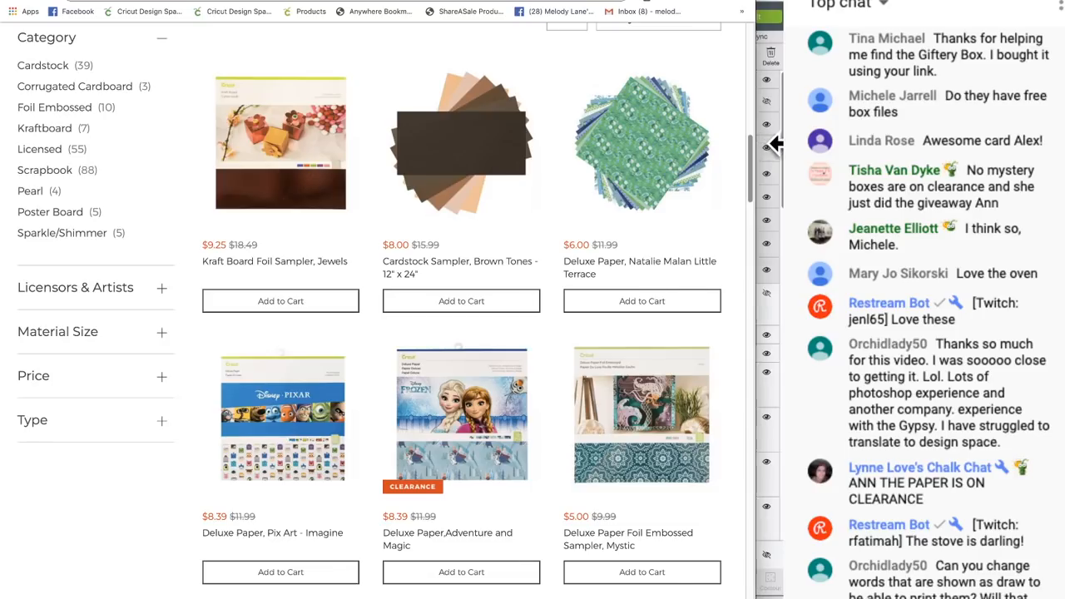
Step: Look through the first page of paper products, from the Pixar and Frozen deluxe papers to the page end
scroll(409, 441, "down", 3)
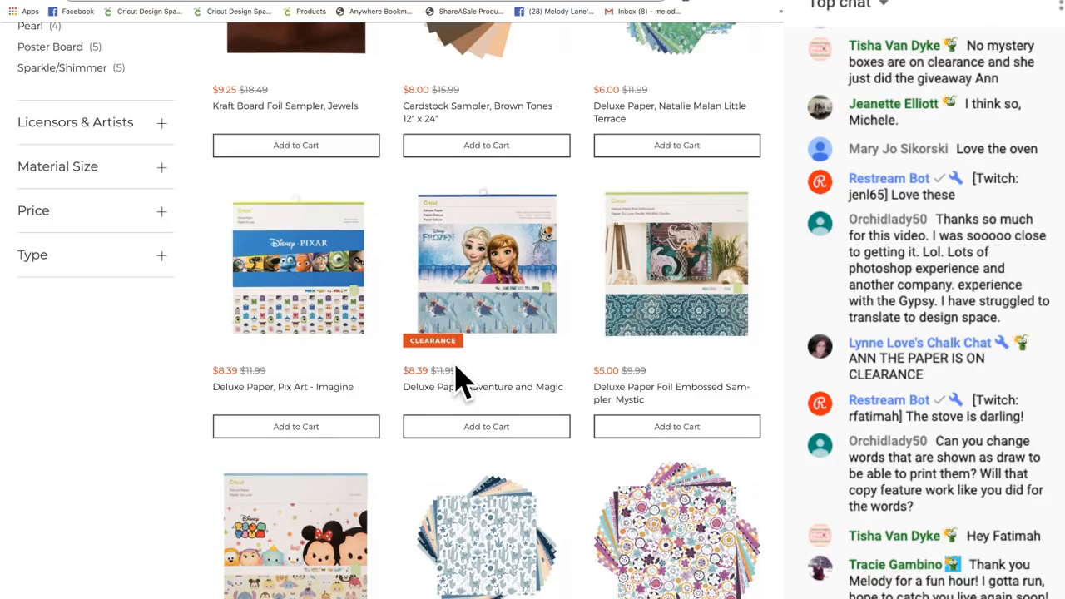
scroll(462, 383, "down", 2)
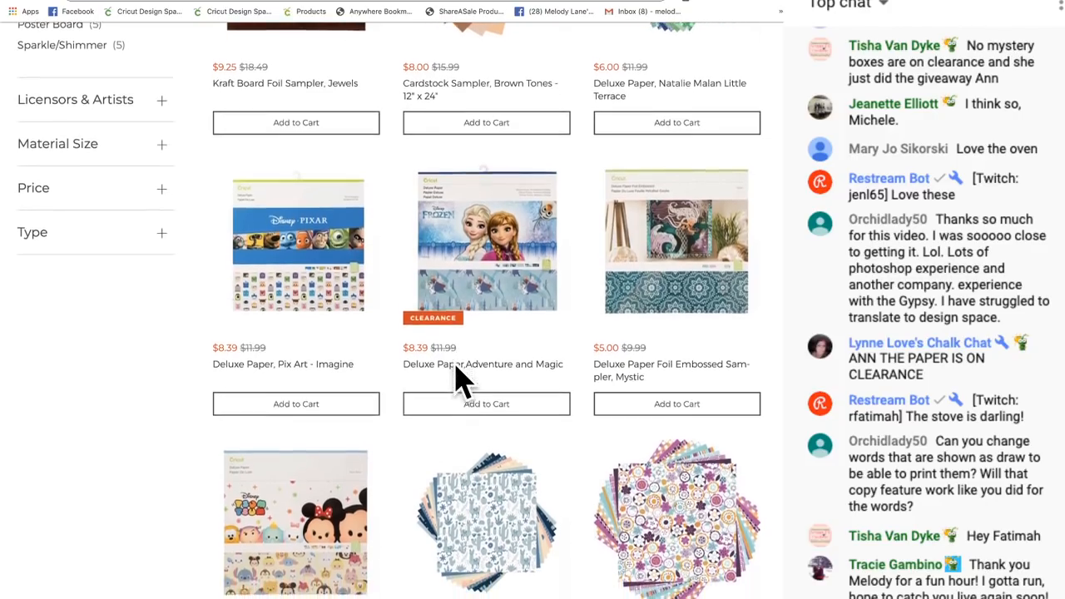
scroll(460, 383, "down", 6)
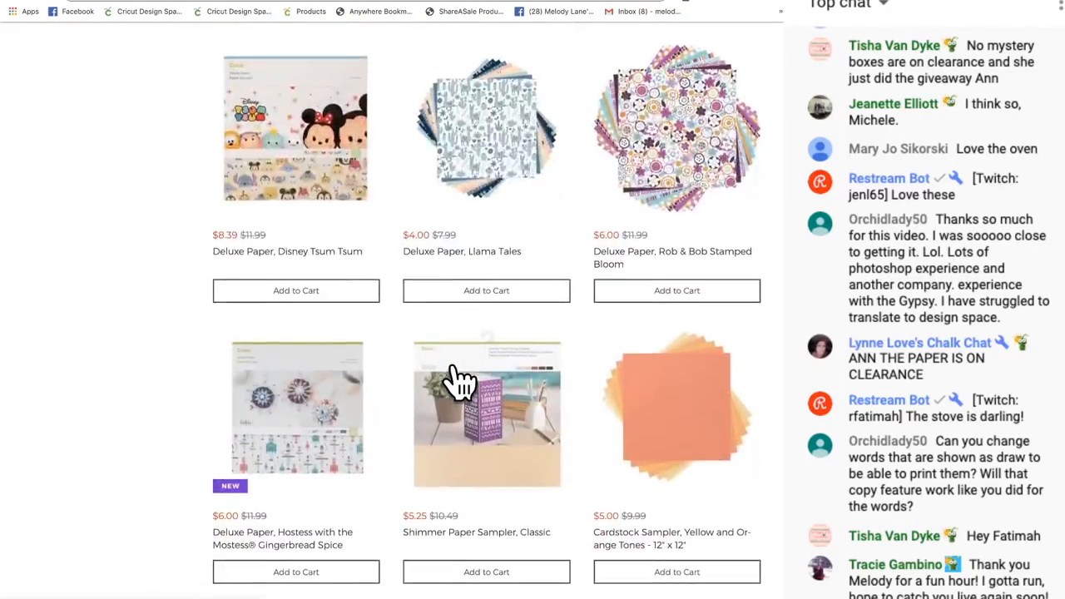
scroll(462, 383, "down", 9)
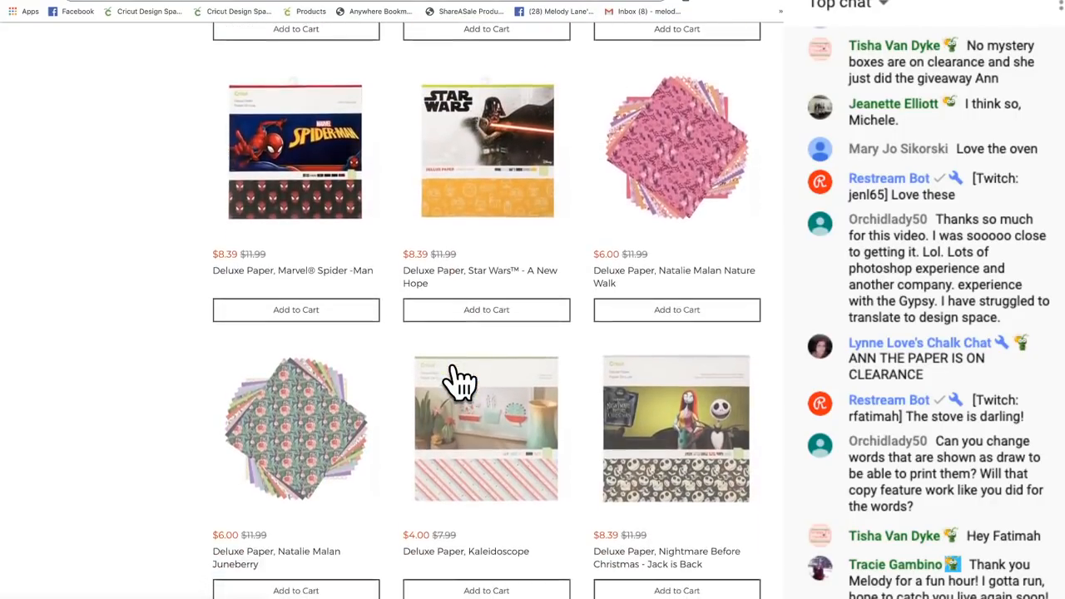
scroll(461, 383, "down", 12)
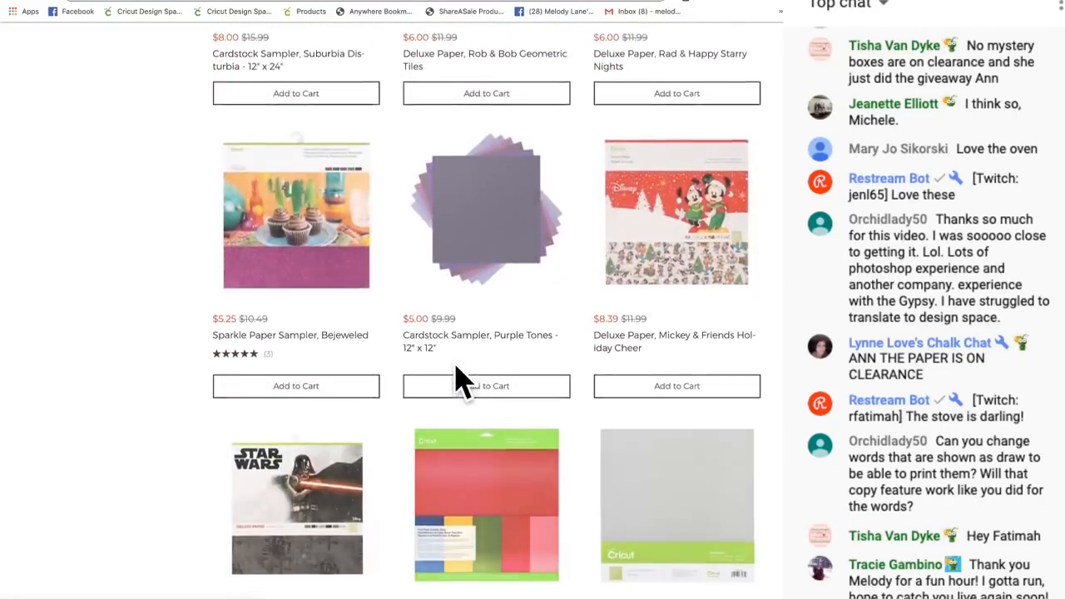
scroll(460, 383, "down", 8)
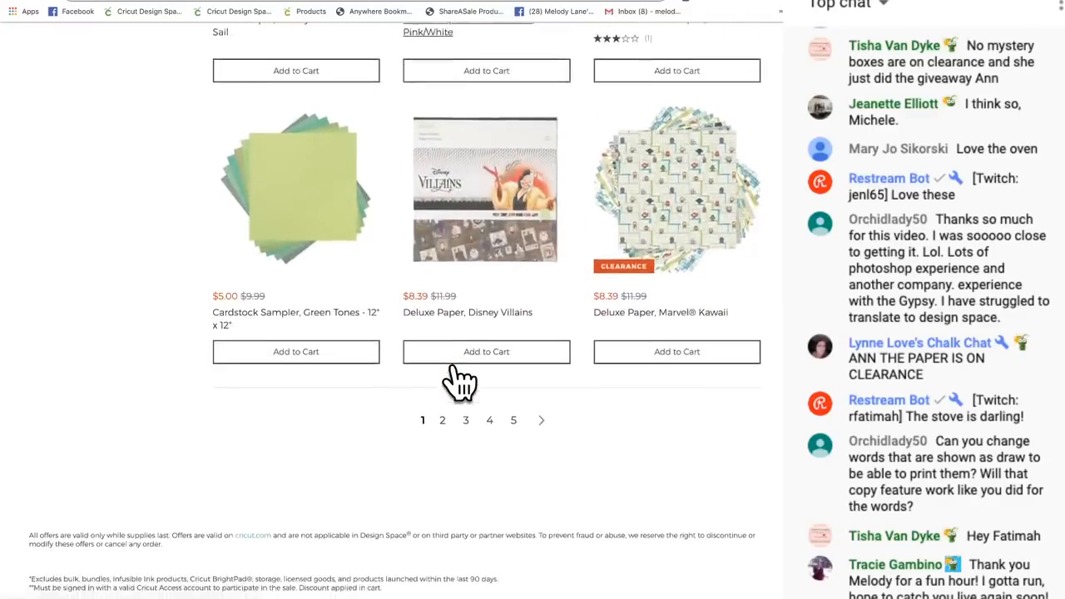
Step: Go to the second page of paper products and examine its cardstock samplers, foil embossed papers and holiday deluxe papers
left_click(539, 341)
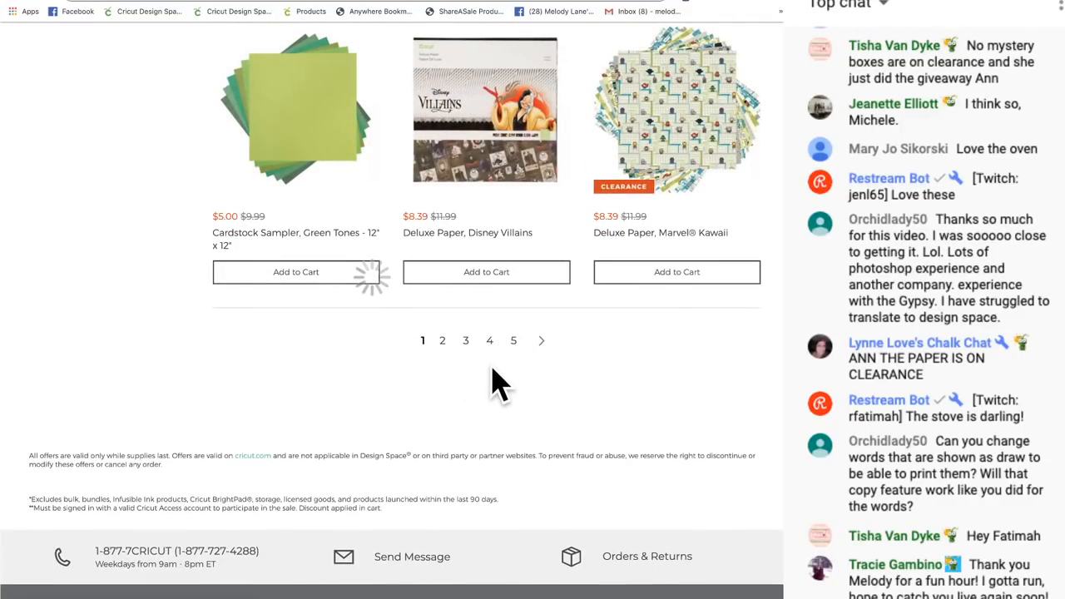
scroll(495, 382, "up", 6)
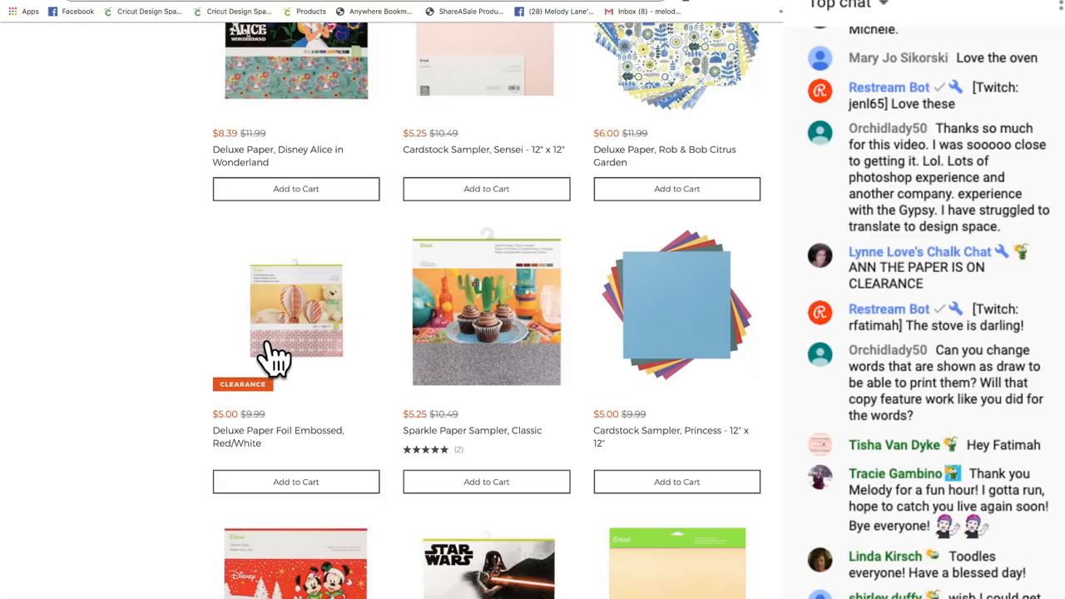
scroll(311, 362, "up", 3)
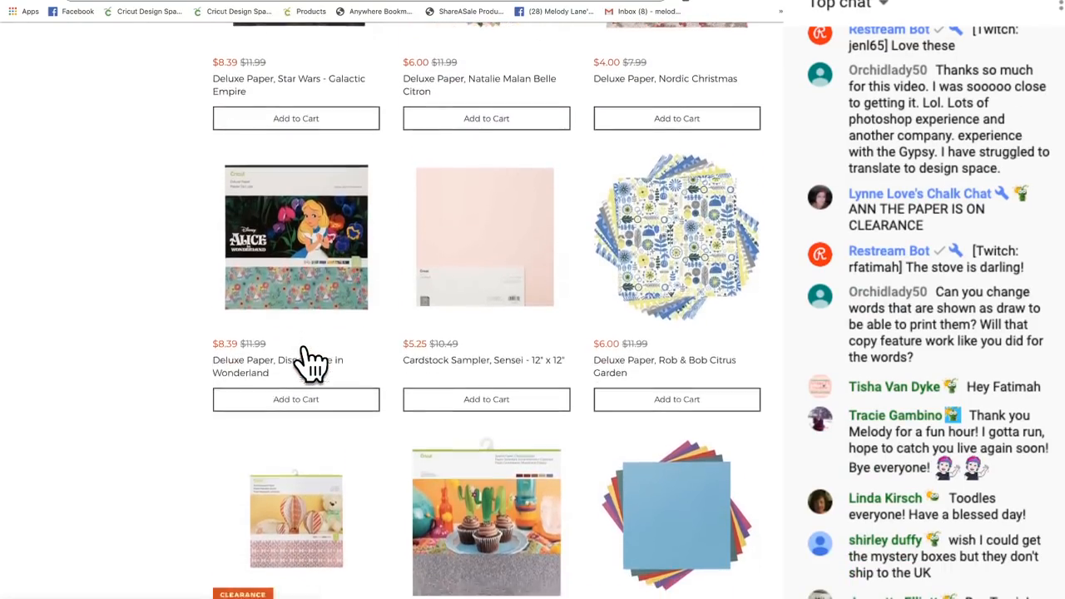
scroll(312, 362, "down", 2)
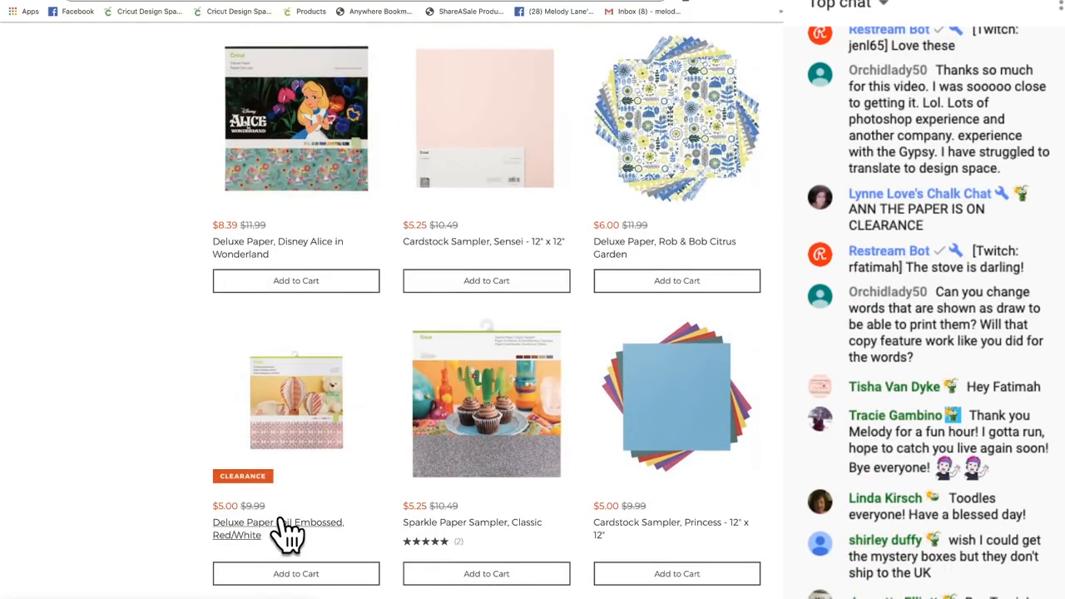
scroll(340, 457, "up", 3)
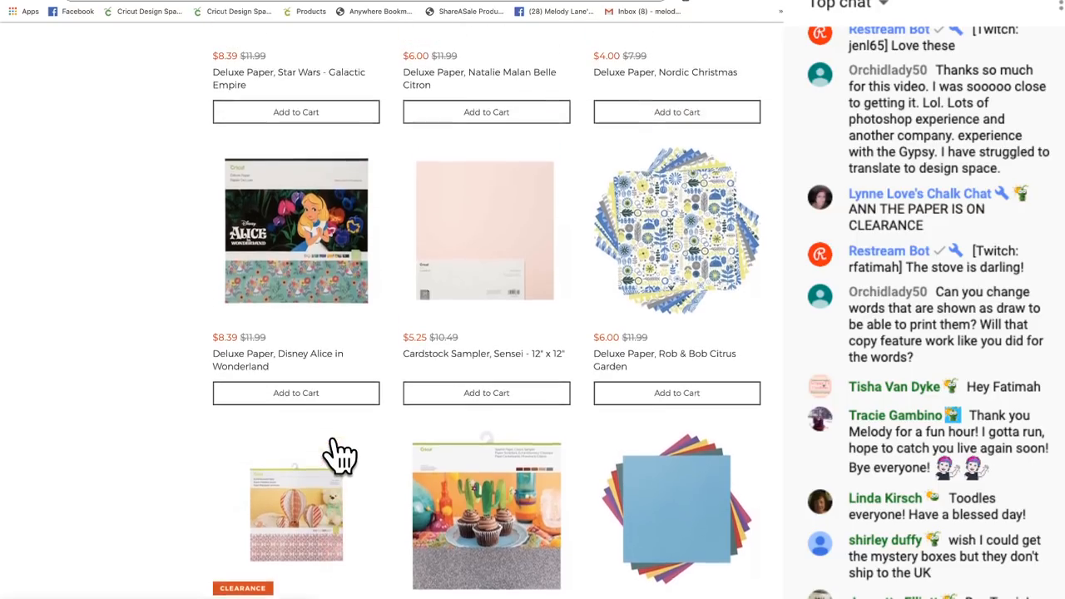
scroll(336, 441, "up", 3)
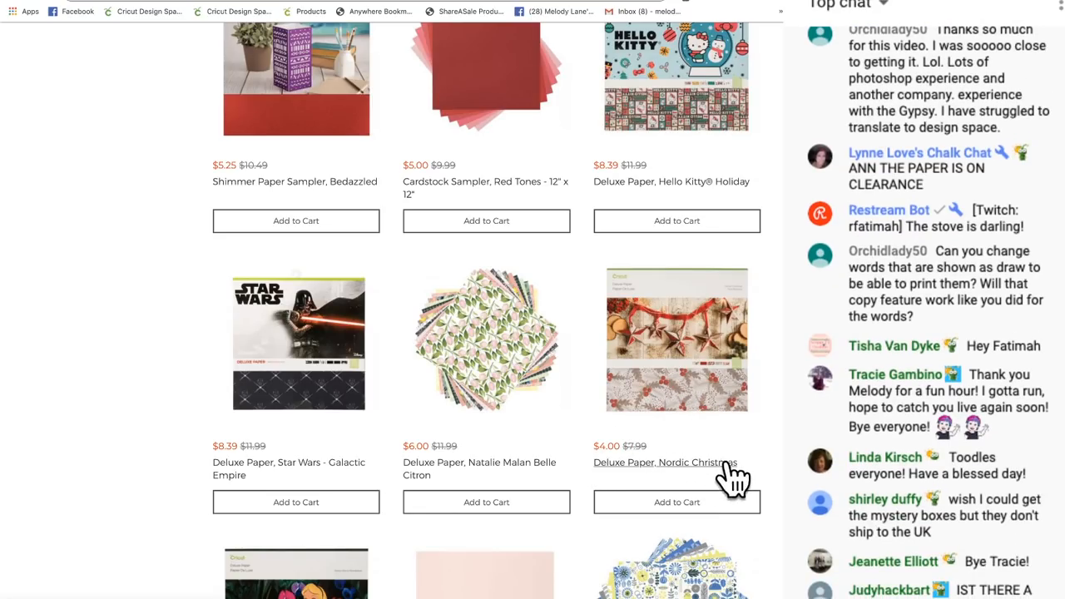
scroll(678, 391, "up", 2)
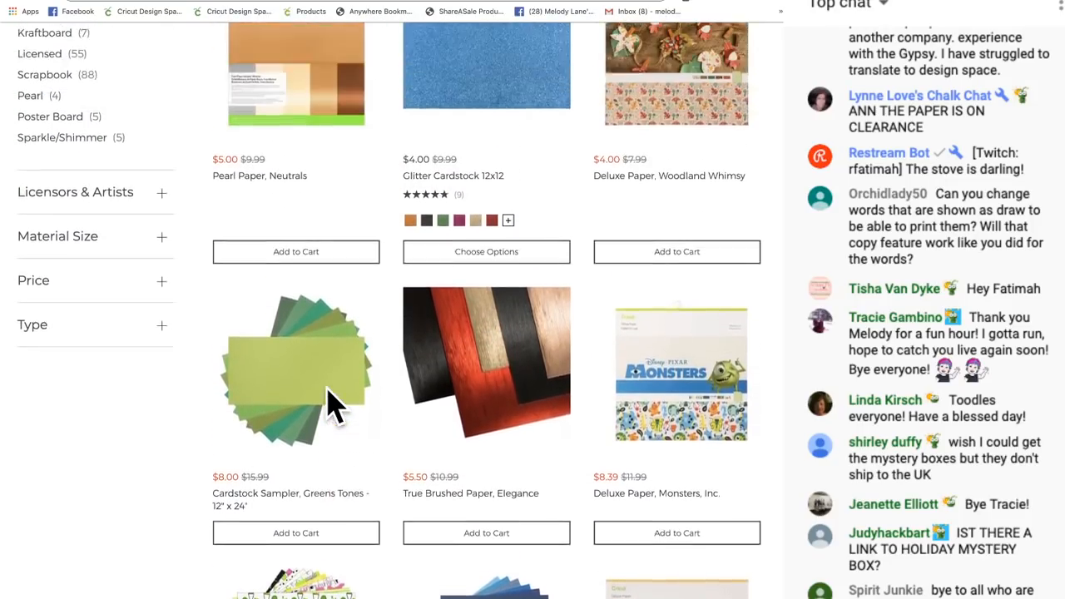
scroll(329, 405, "up", 4)
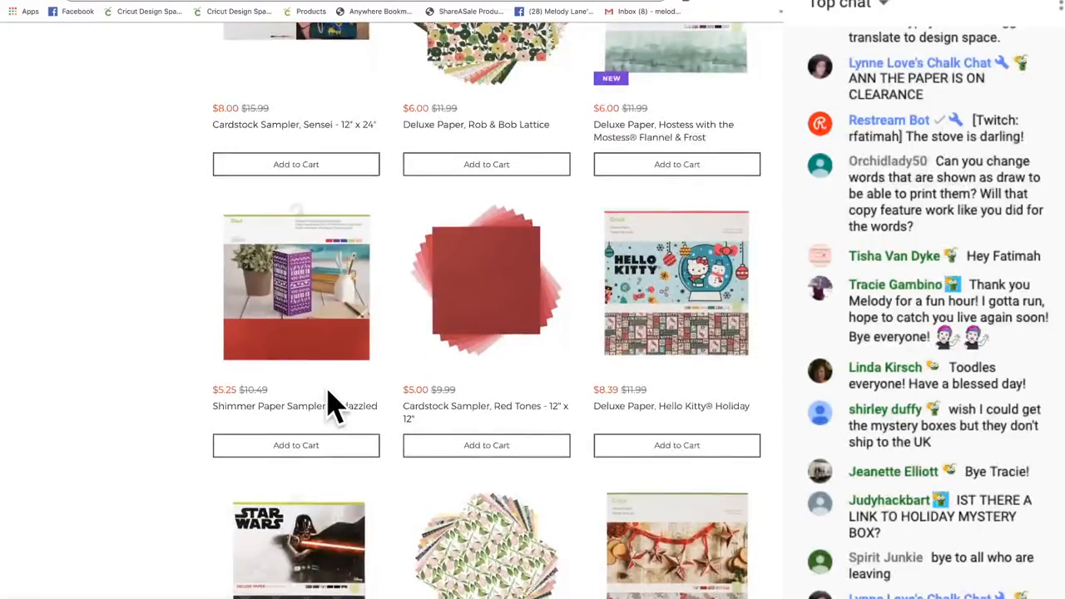
Step: Continue browsing the paper products through to the end of results page 4
scroll(333, 406, "down", 5)
scroll(333, 405, "down", 2)
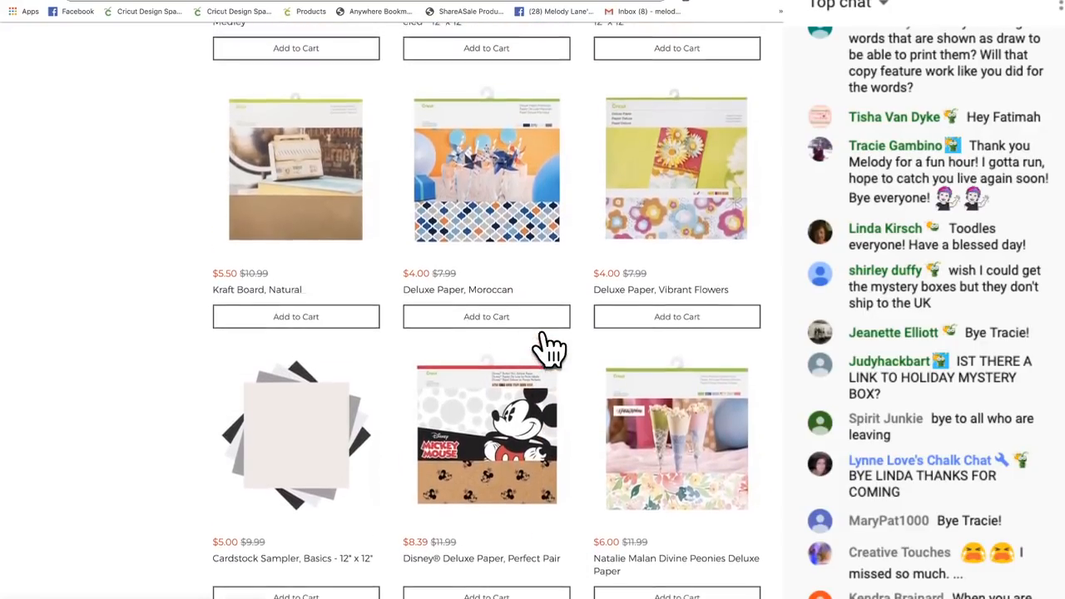
scroll(548, 350, "up", 3)
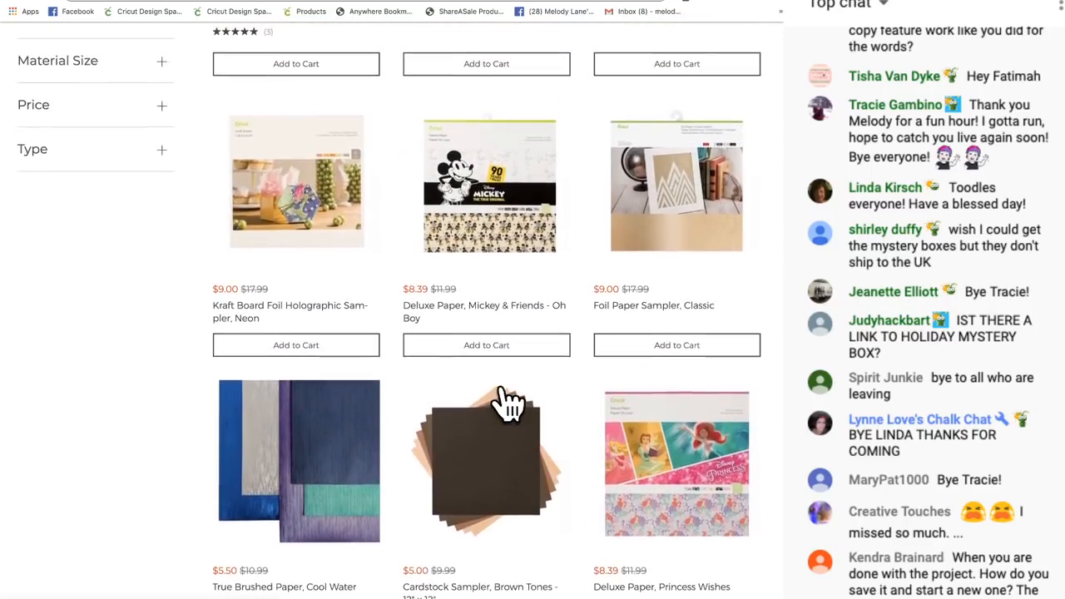
scroll(509, 402, "up", 1)
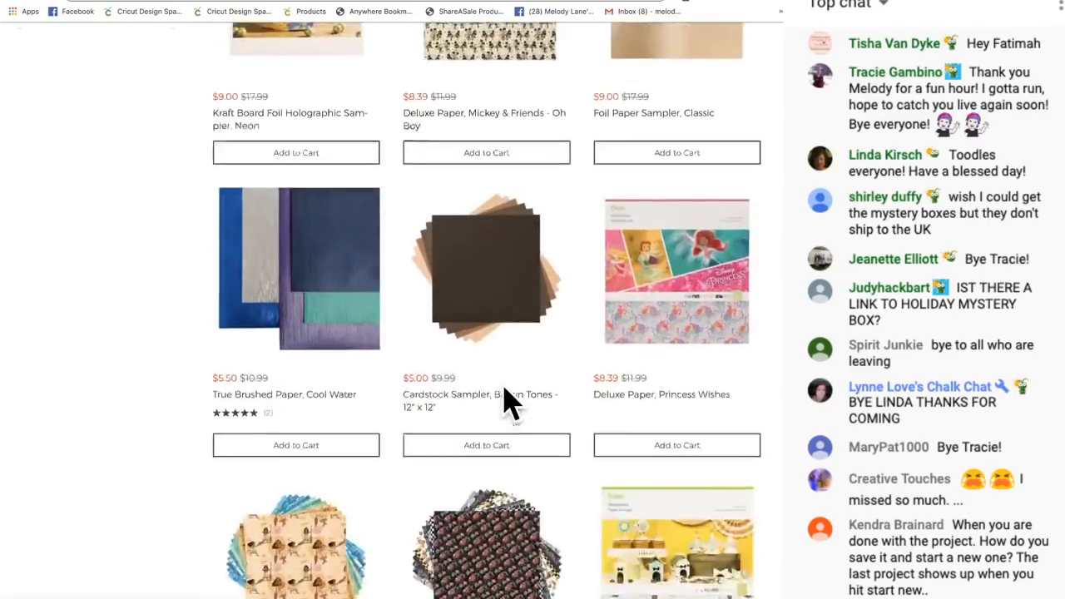
scroll(507, 403, "down", 7)
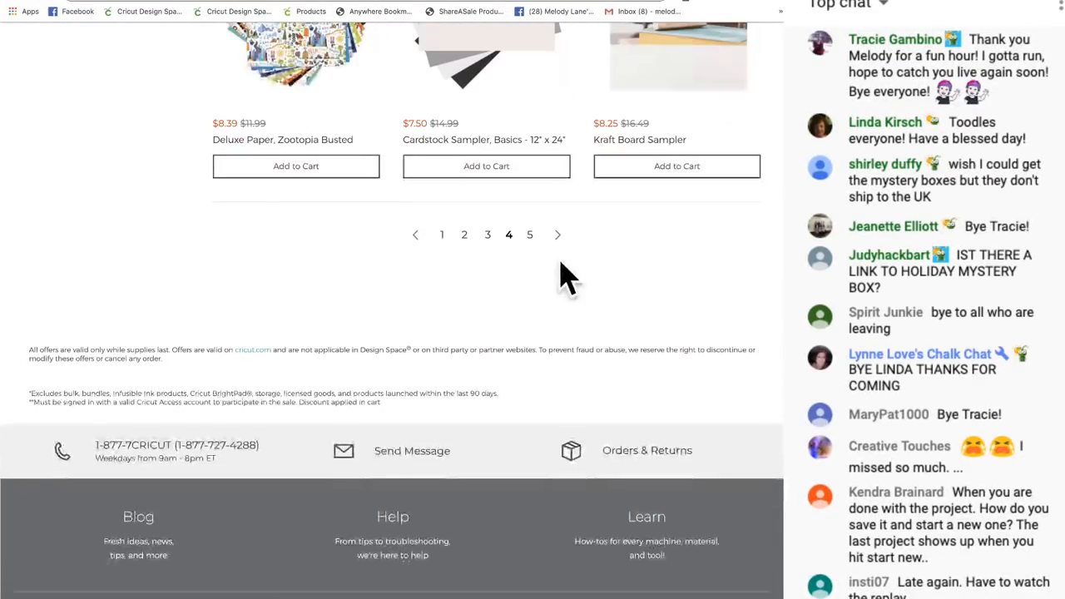
Step: Look back up through page 4 of the paper products to the Disney Deluxe Paper, Princess Dreams
scroll(572, 324, "up", 3)
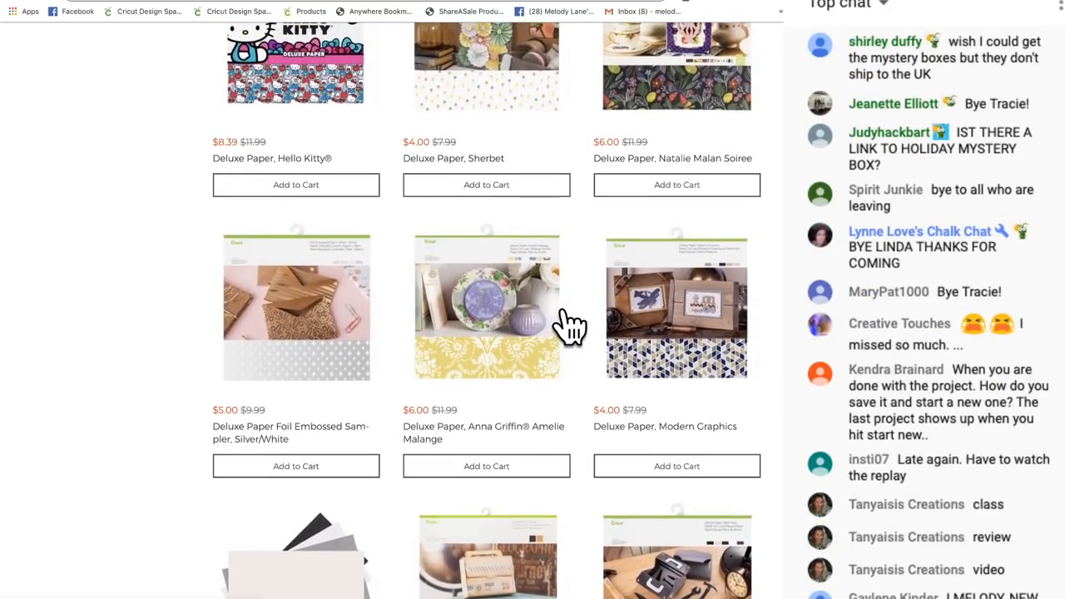
scroll(571, 326, "up", 2)
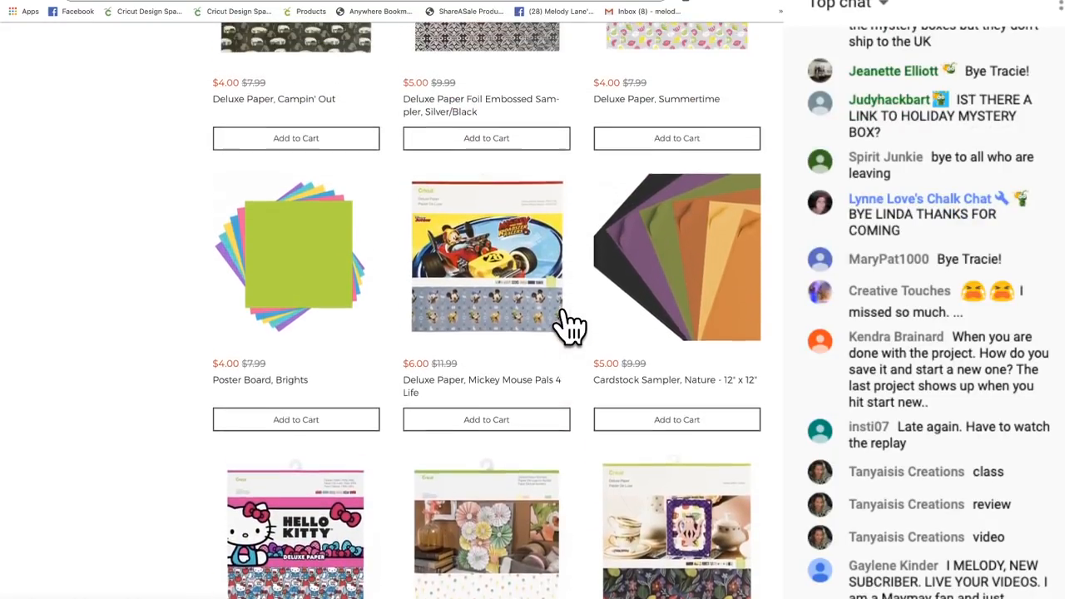
scroll(570, 324, "up", 2)
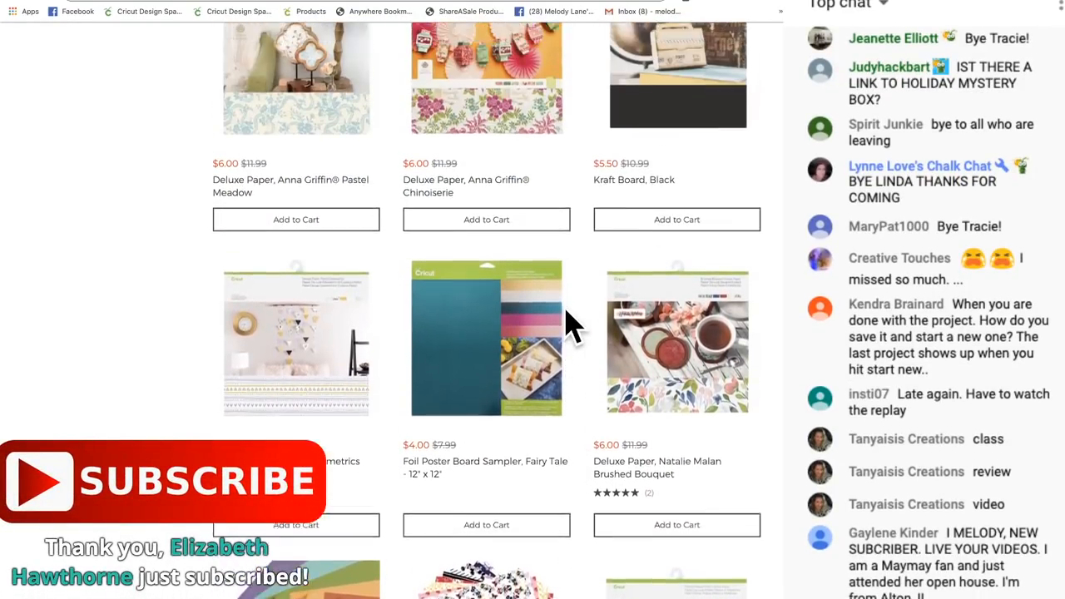
scroll(572, 324, "up", 8)
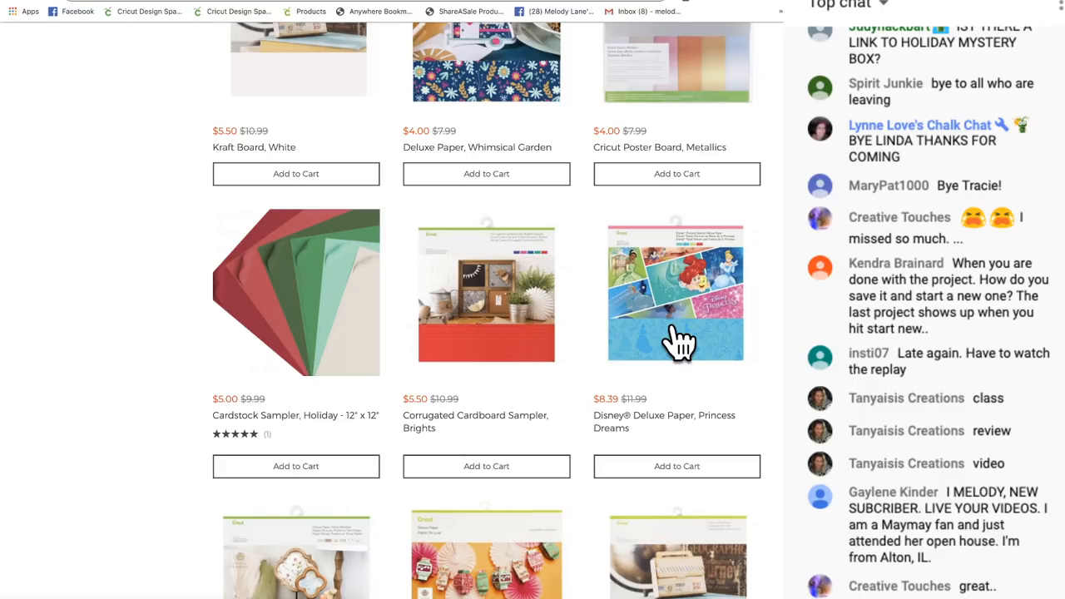
scroll(678, 341, "up", 7)
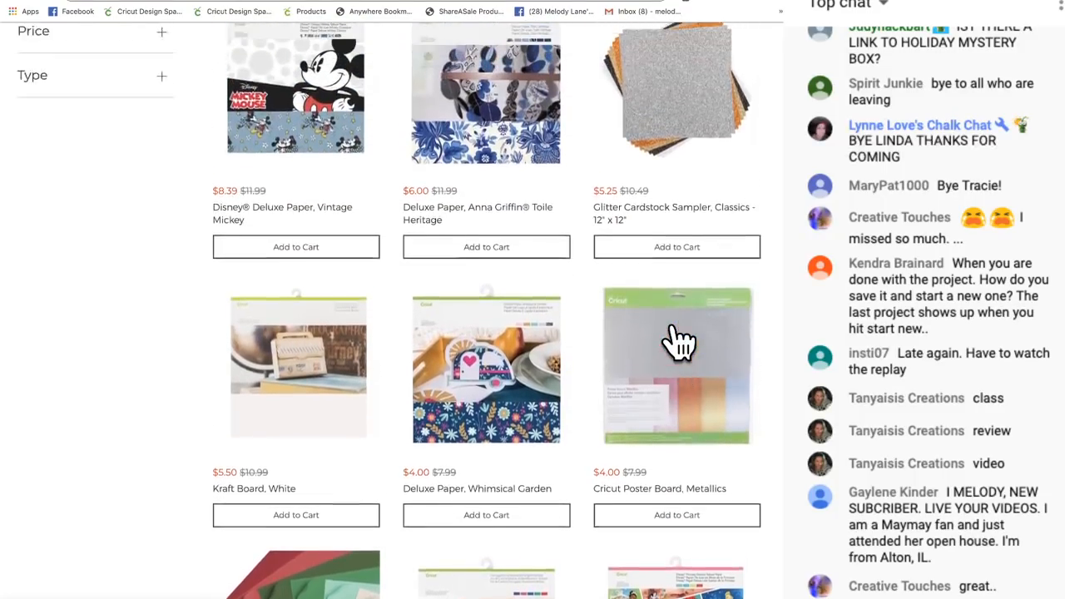
scroll(678, 341, "down", 6)
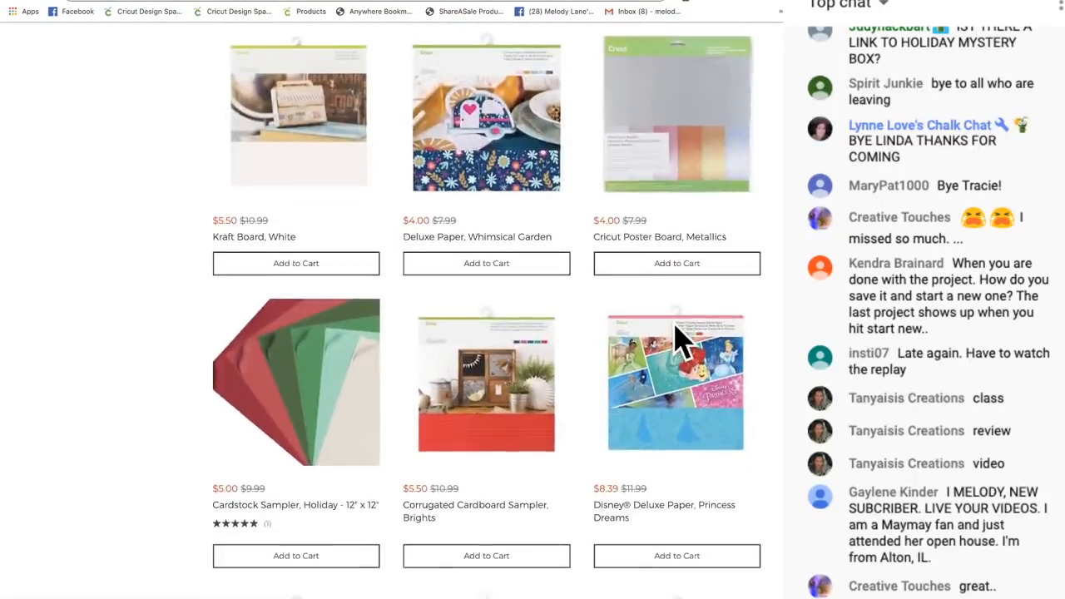
Step: Open the Disney Deluxe Paper, Princess Dreams product page and zoom in on its enlarged package image
left_click(682, 416)
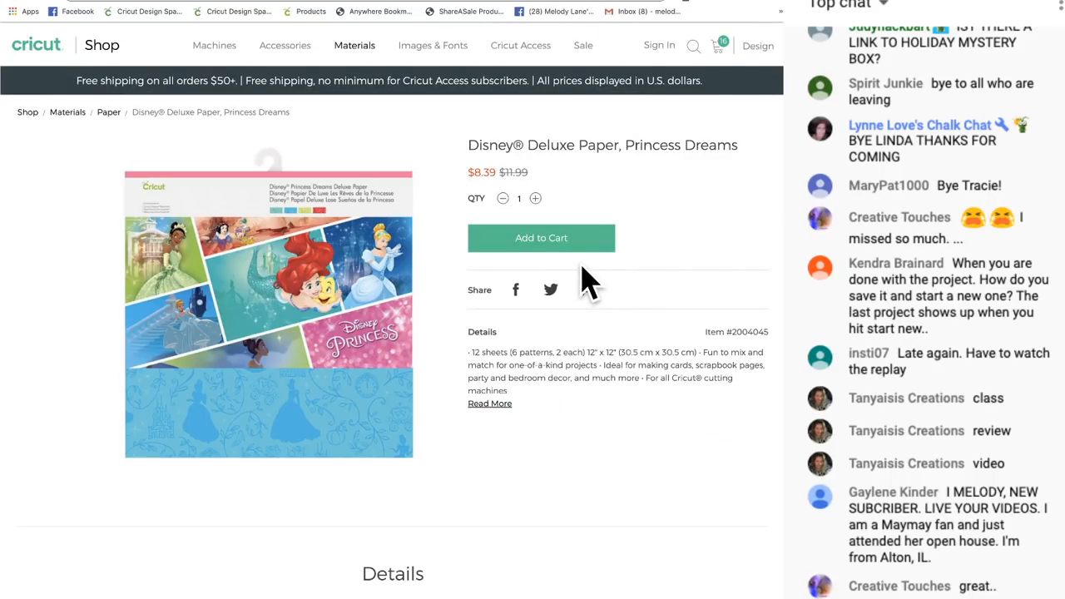
left_click(328, 302)
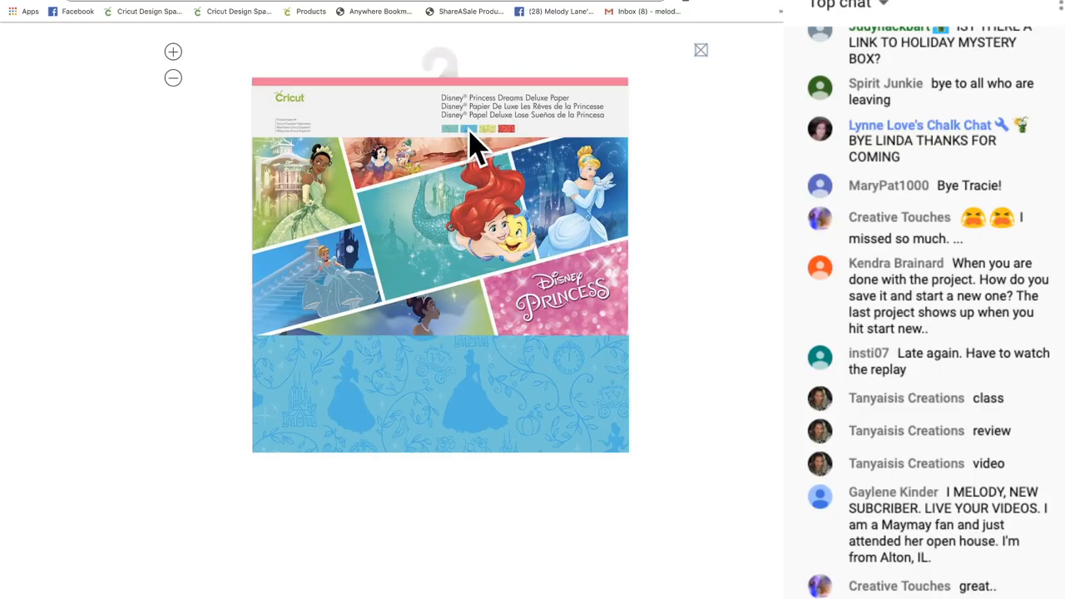
left_click(476, 240)
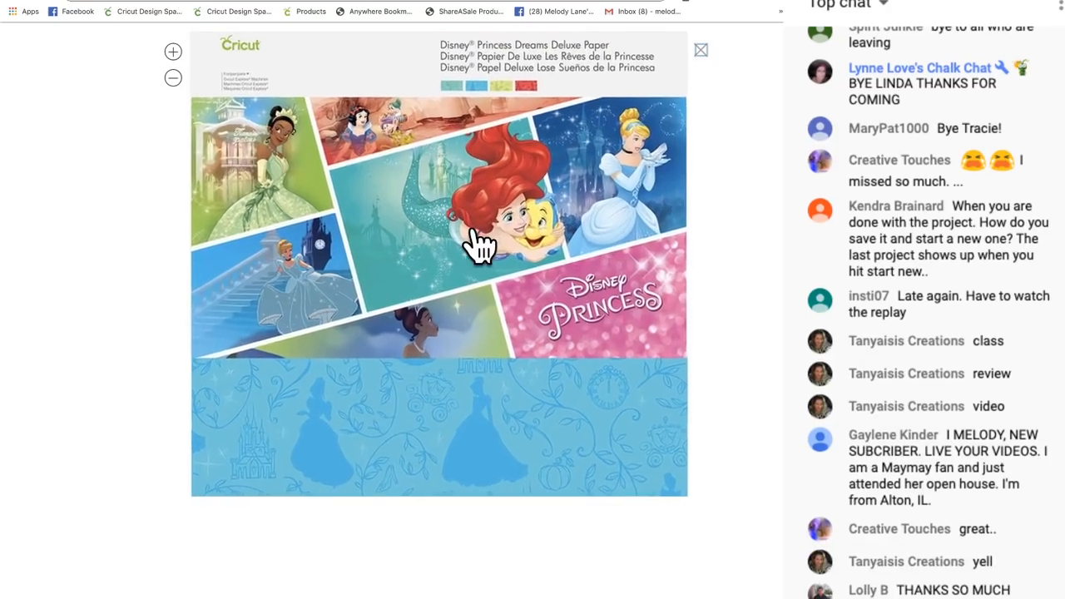
Step: Close the enlarged package image and show the shop's sale items filtered to the Mystery Box category
left_click(475, 239)
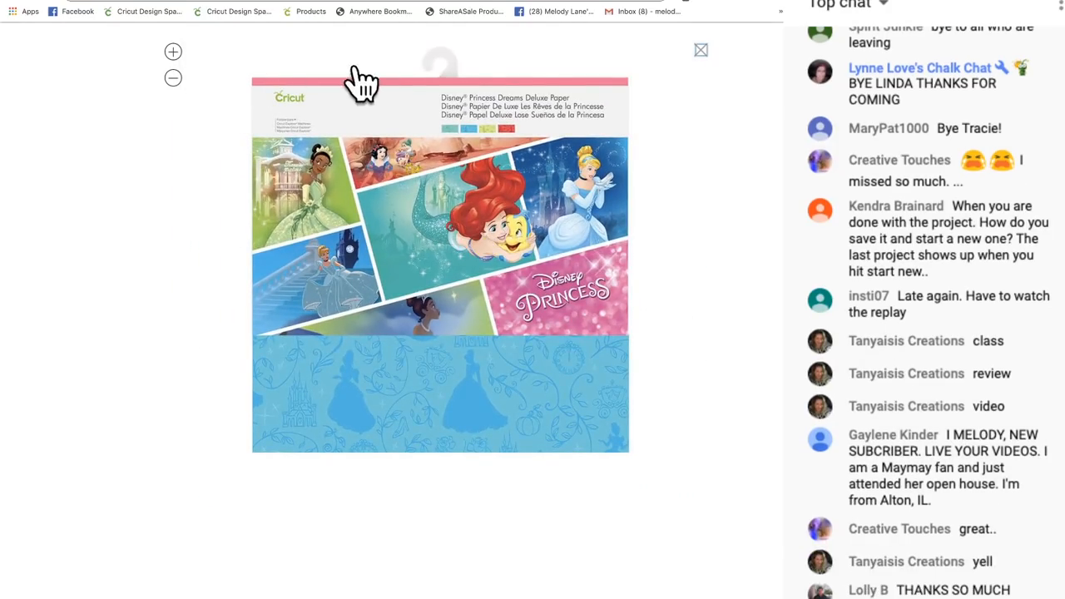
left_click(701, 51)
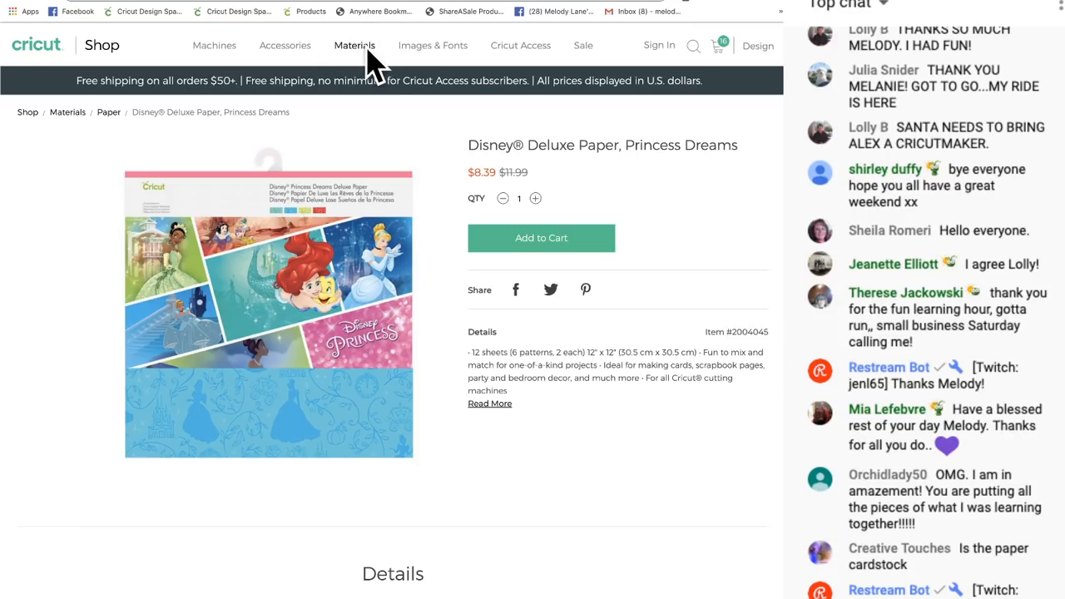
left_click(581, 48)
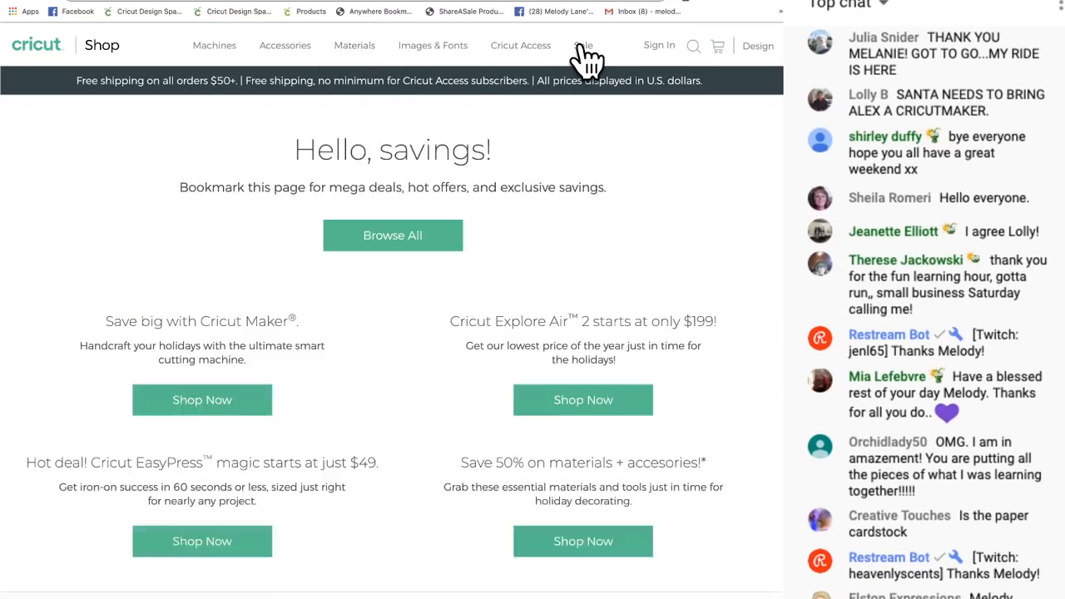
scroll(108, 497, "down", 15)
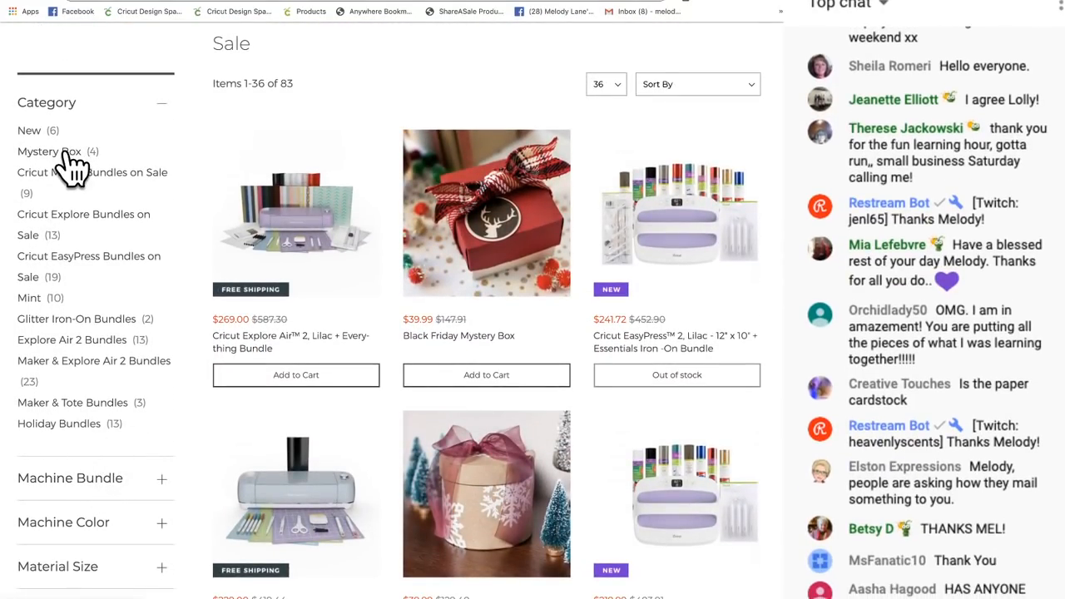
left_click(71, 158)
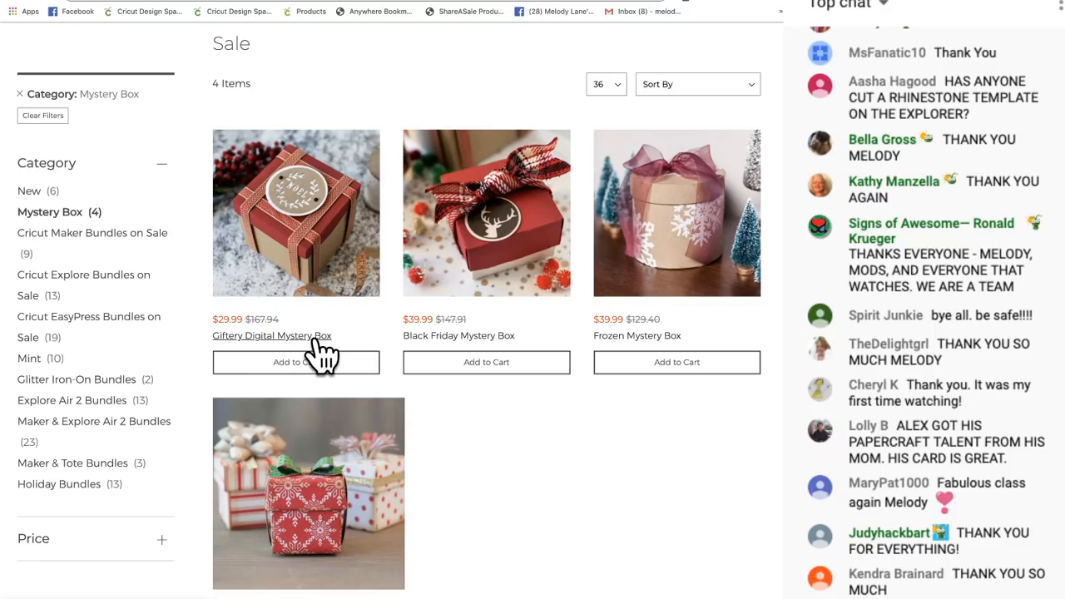
Step: Look through the mystery boxes on sale and open the Black Friday Mystery Box product page
scroll(312, 354, "down", 3)
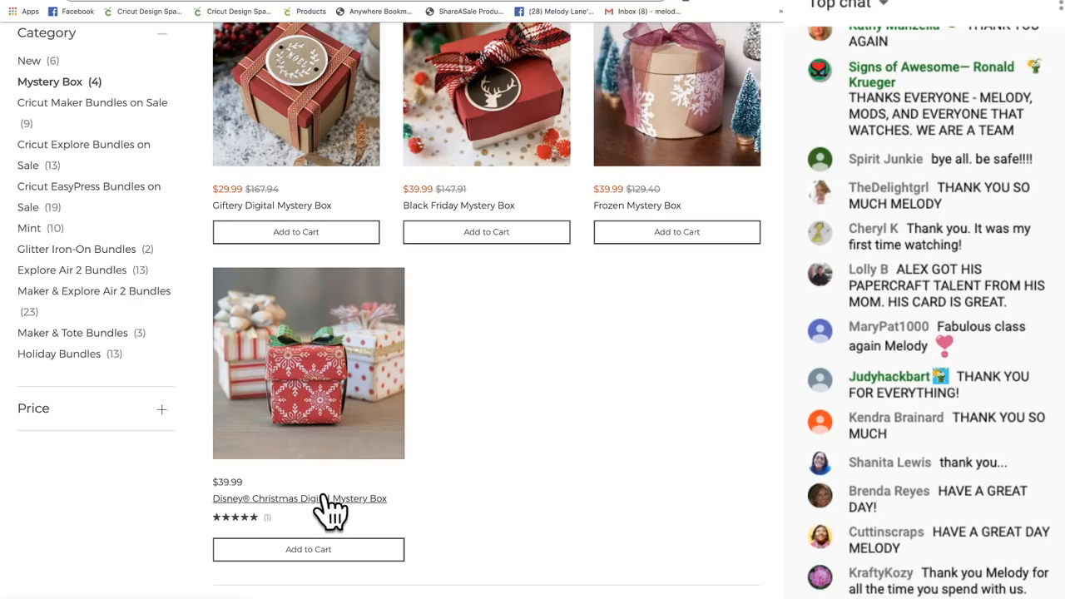
scroll(324, 379, "up", 2)
scroll(323, 379, "up", 1)
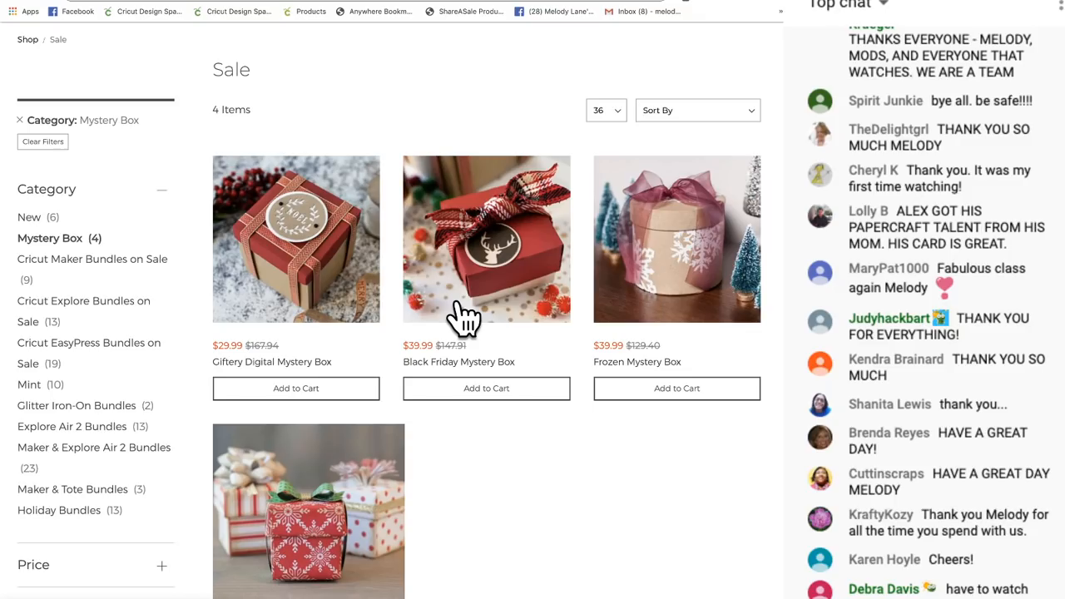
left_click(463, 318)
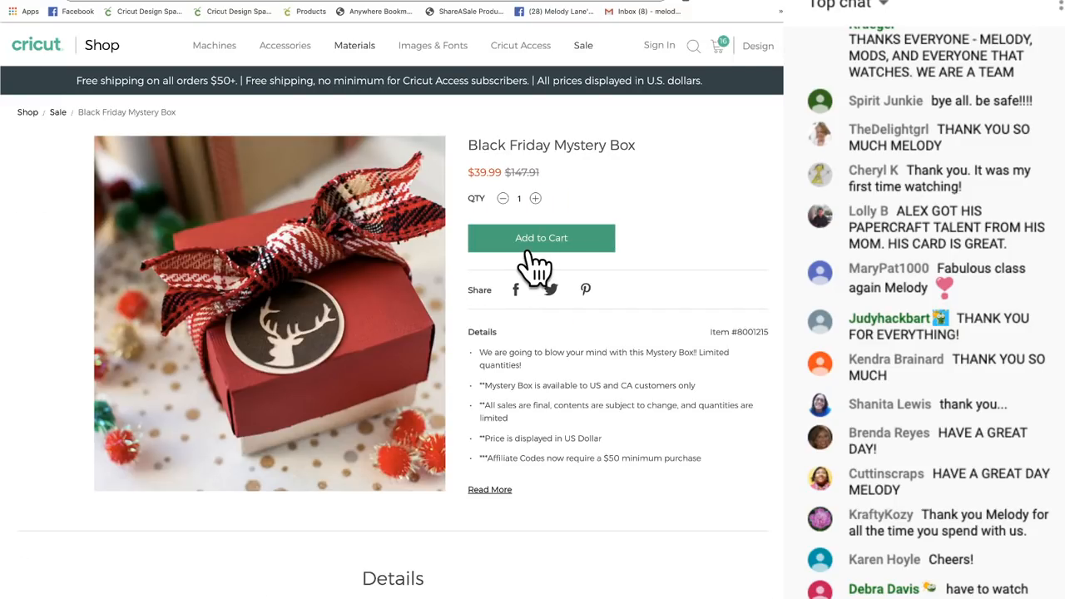